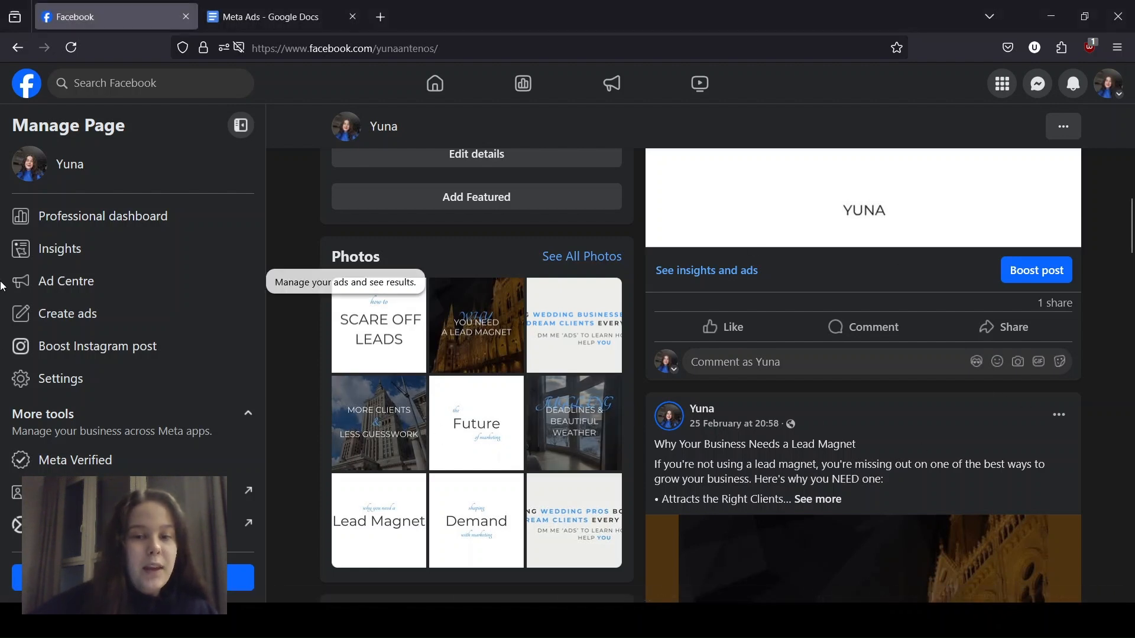
Step: Switch from the Facebook Page to Meta Business Suite and open the Campaigns view of Ads Manager
scroll(816, 341, up, 1)
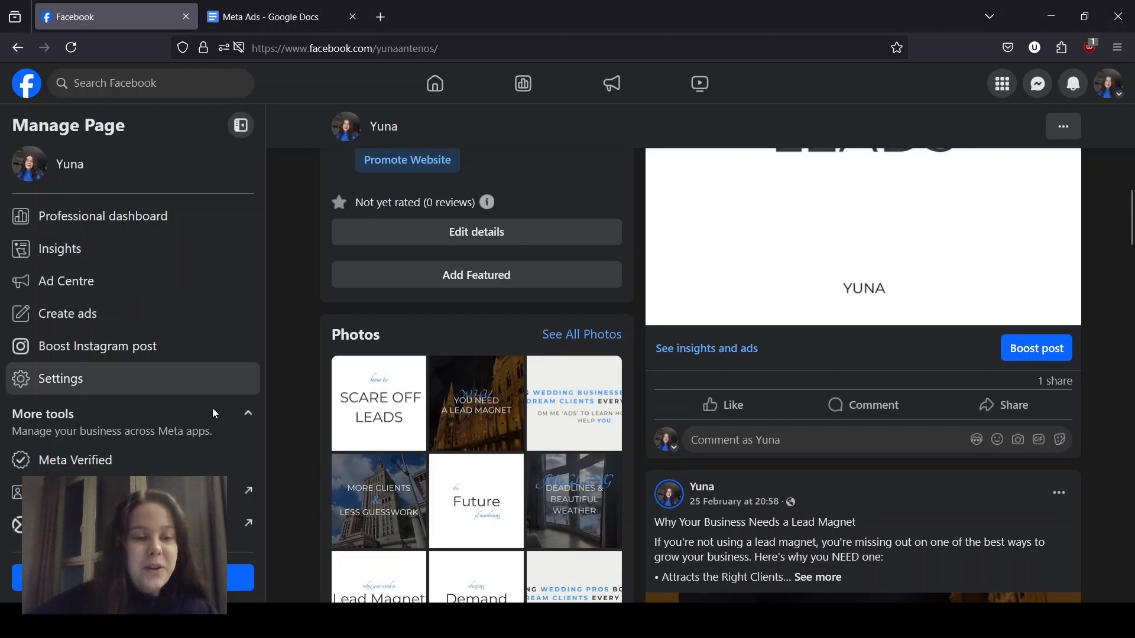
scroll(991, 456, up, 4)
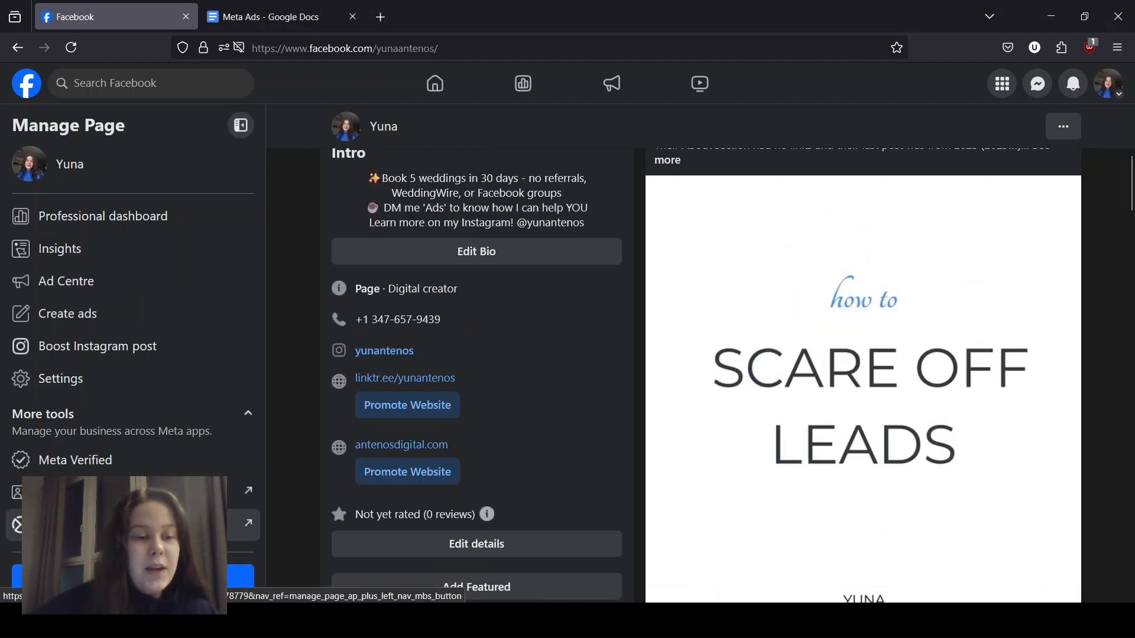
click(118, 525)
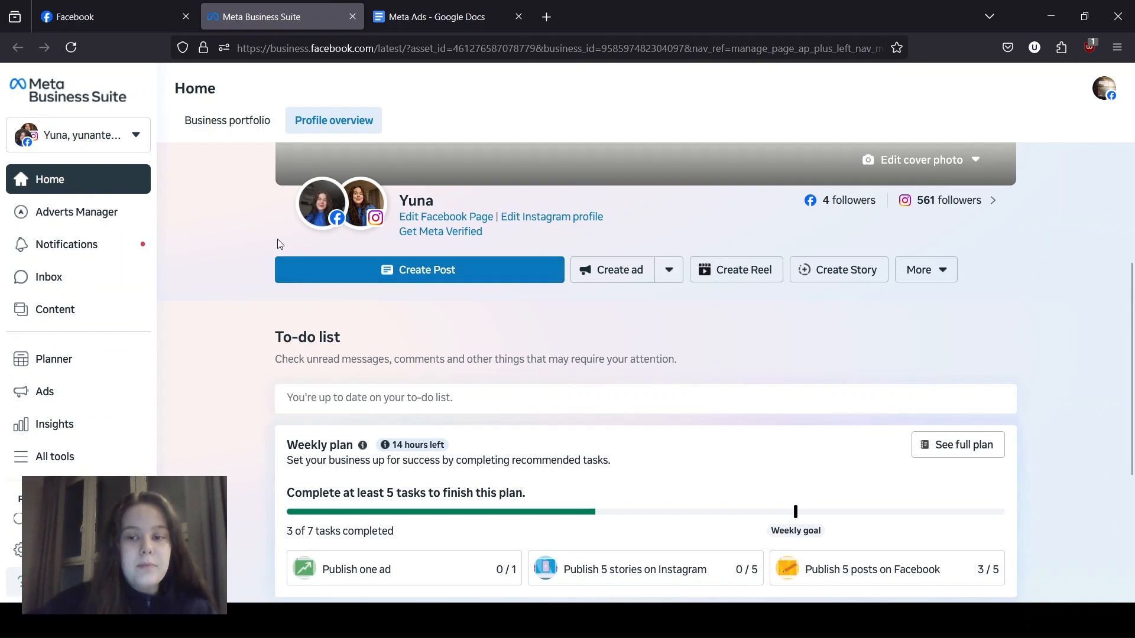
scroll(285, 239, down, 4)
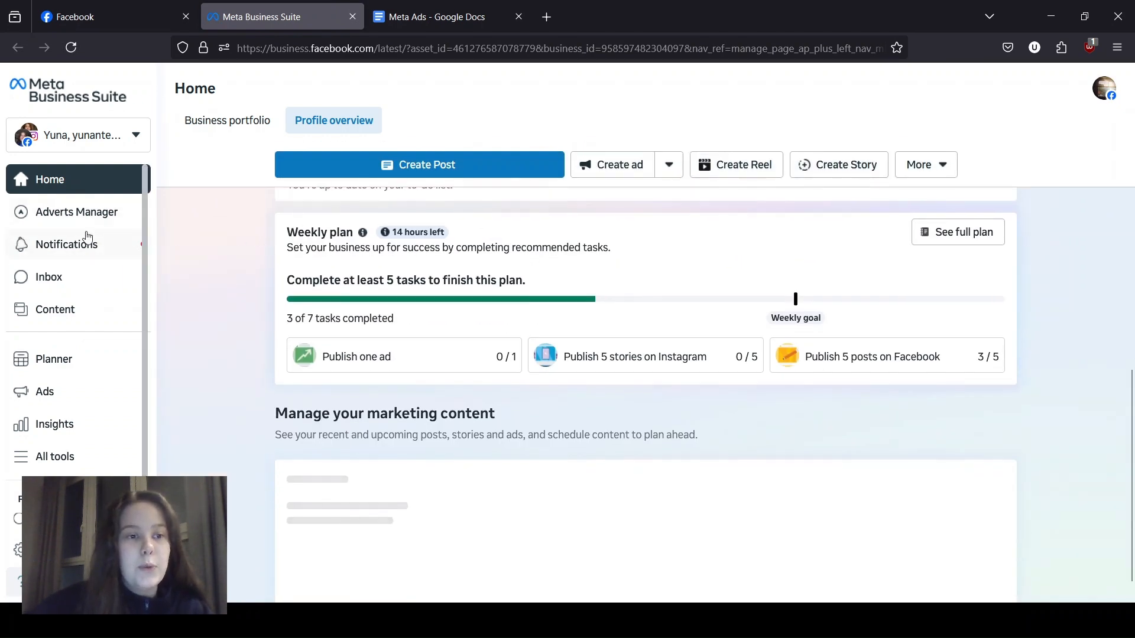
mouse_move(95, 213)
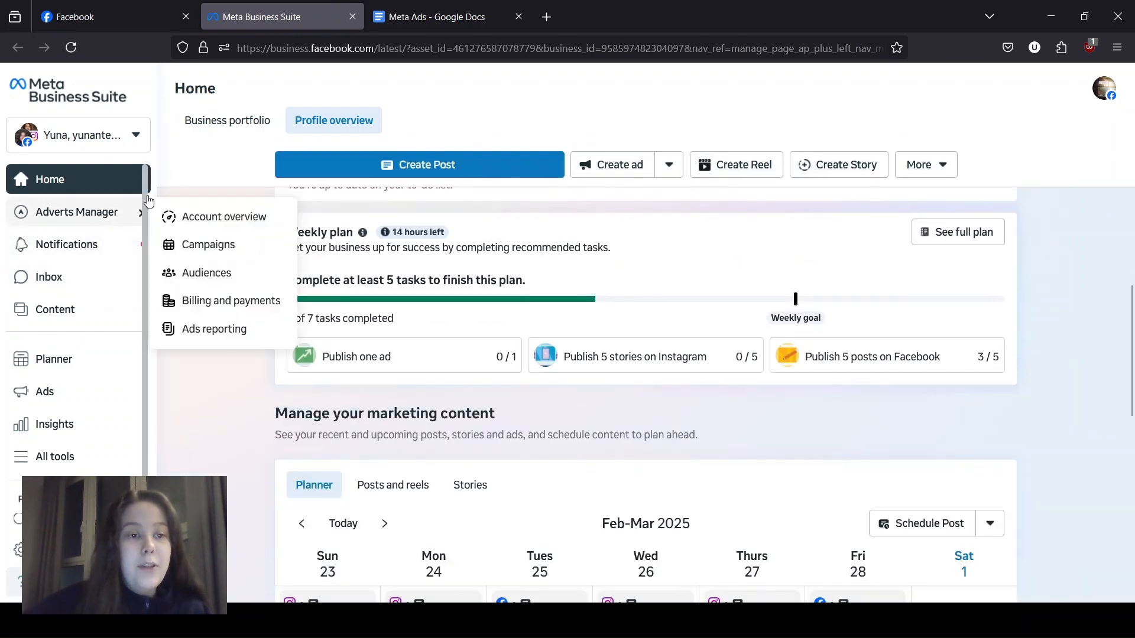
click(213, 247)
click(177, 14)
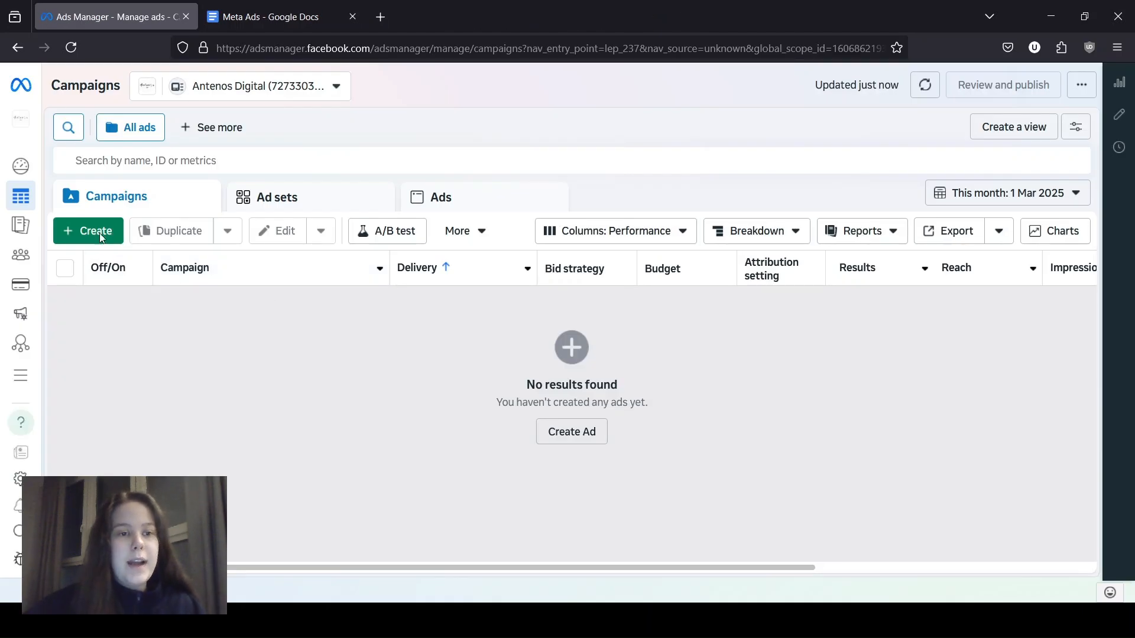
Step: Start a new campaign with the Auction buying type and the Leads objective
click(105, 237)
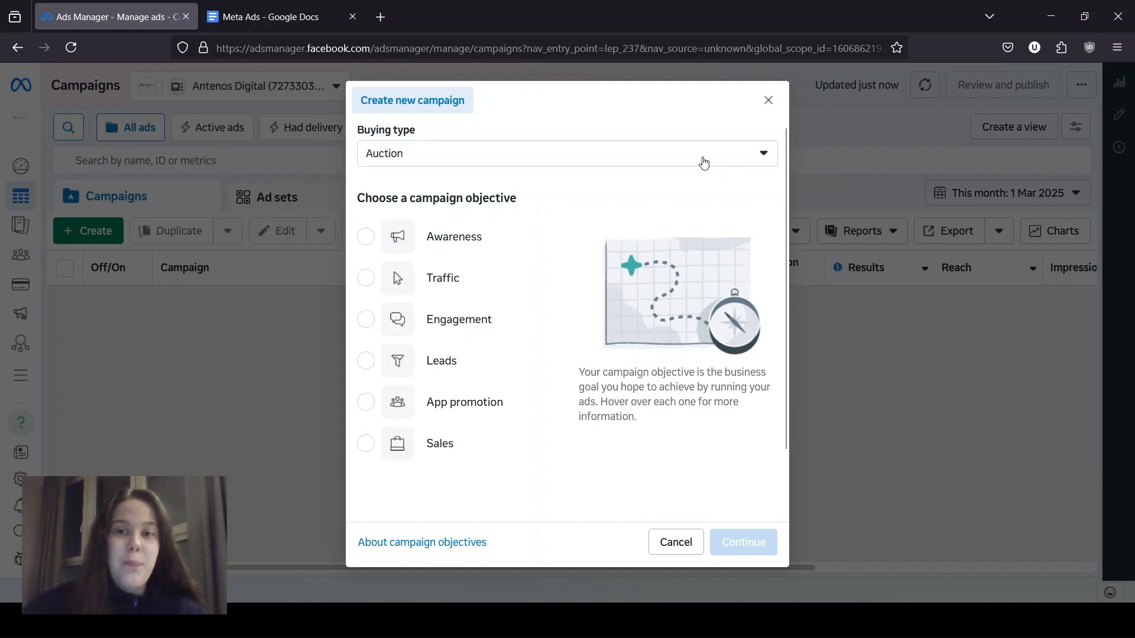
click(703, 157)
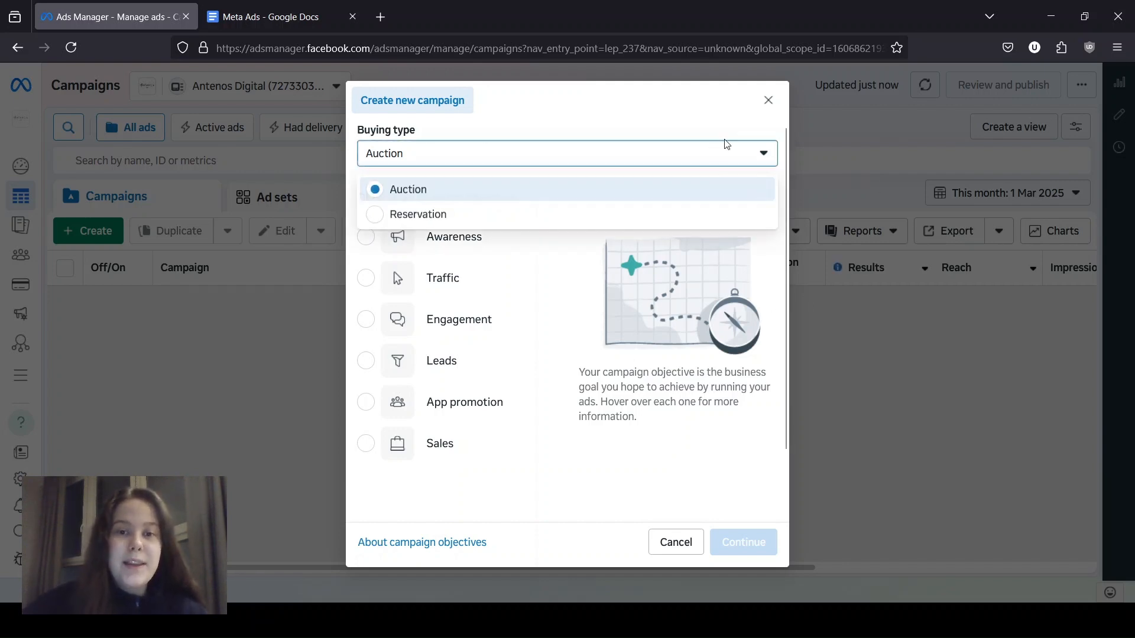
click(539, 160)
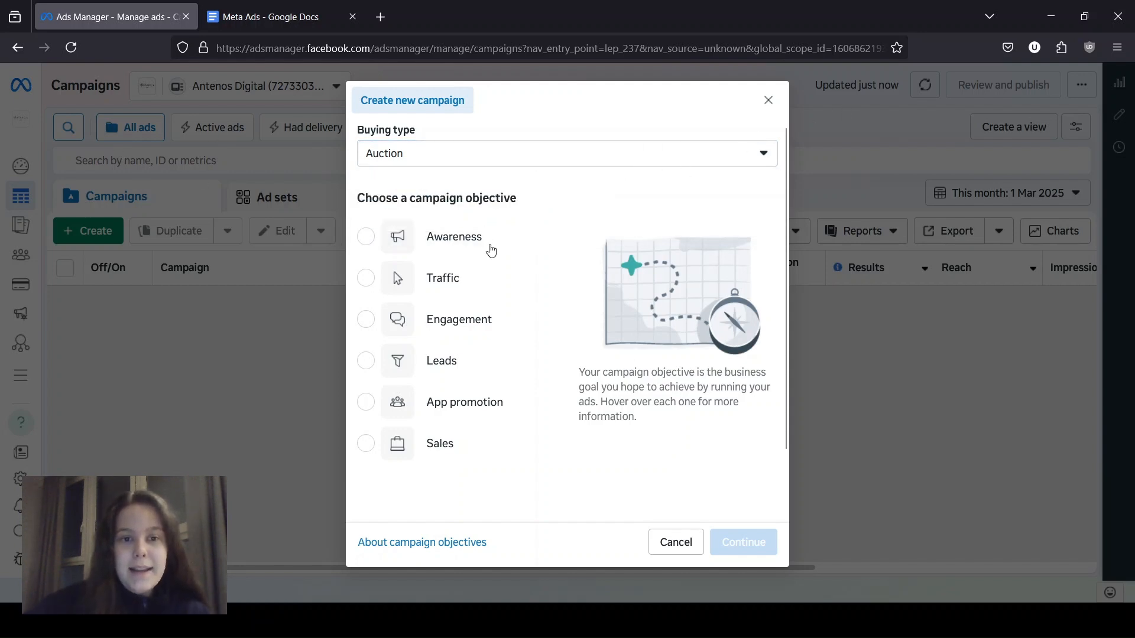
click(486, 369)
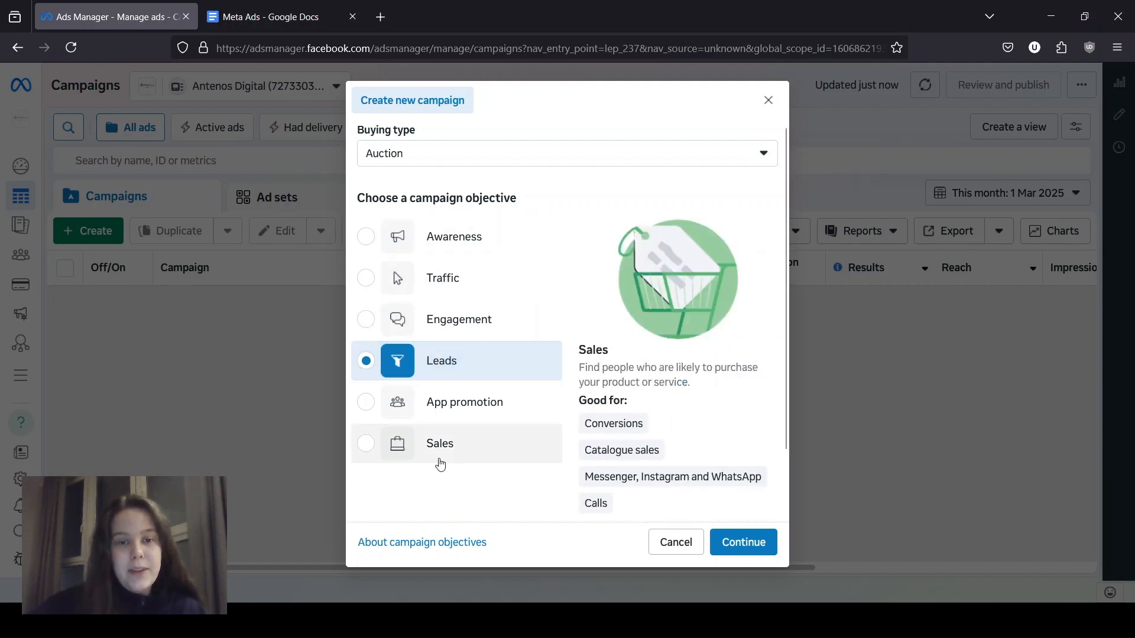
click(744, 550)
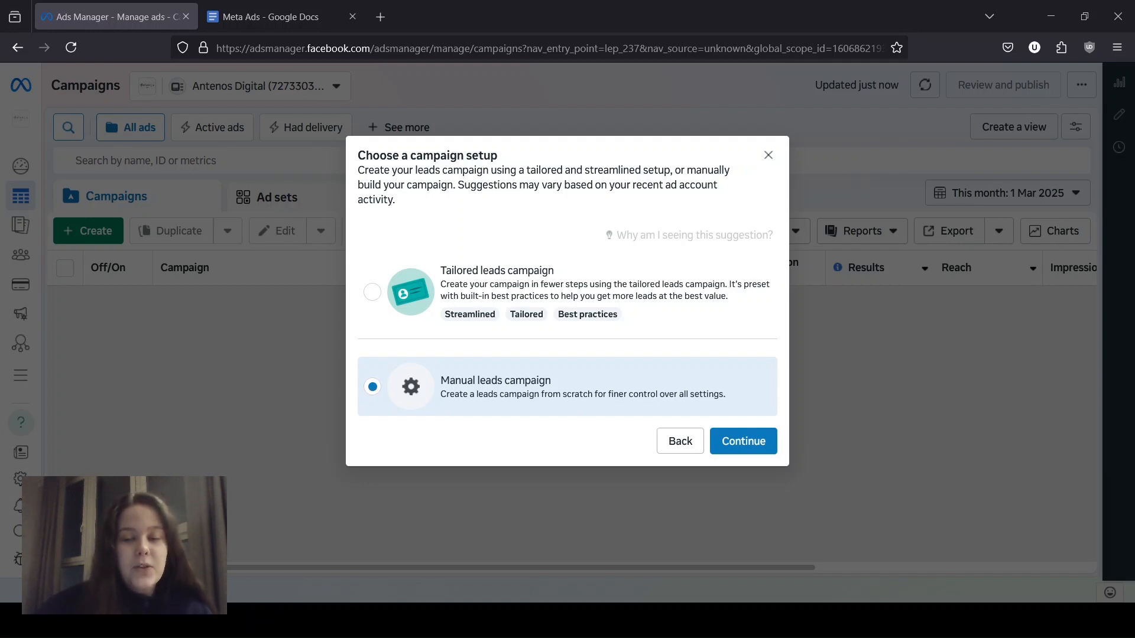
Step: Continue with the Manual leads campaign setup
drag(701, 182, 552, 172)
click(547, 210)
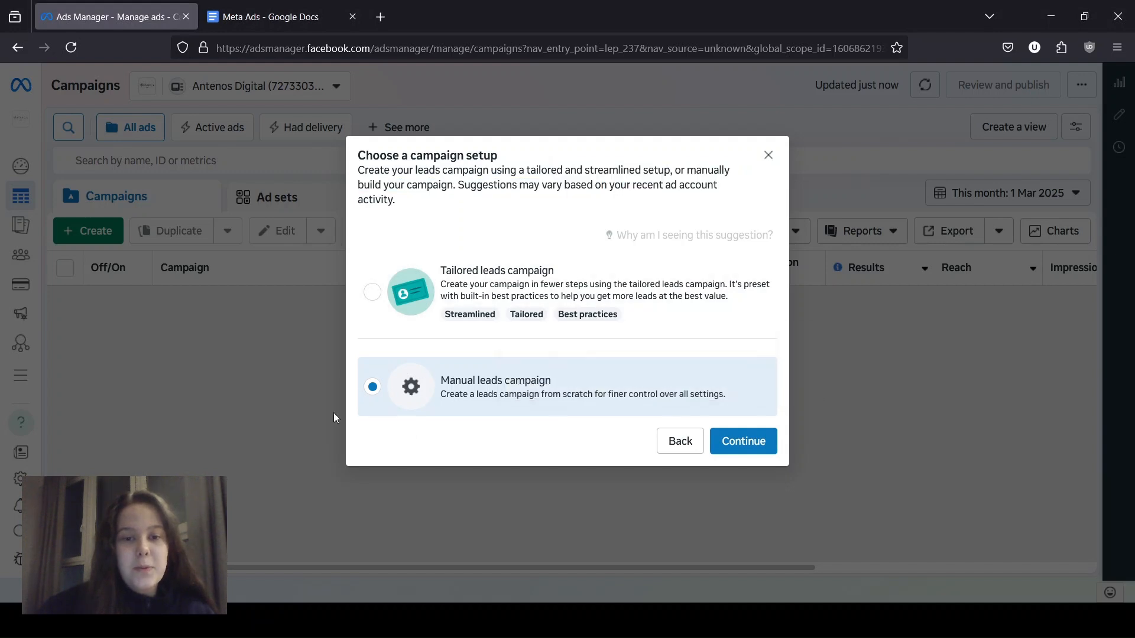
click(749, 445)
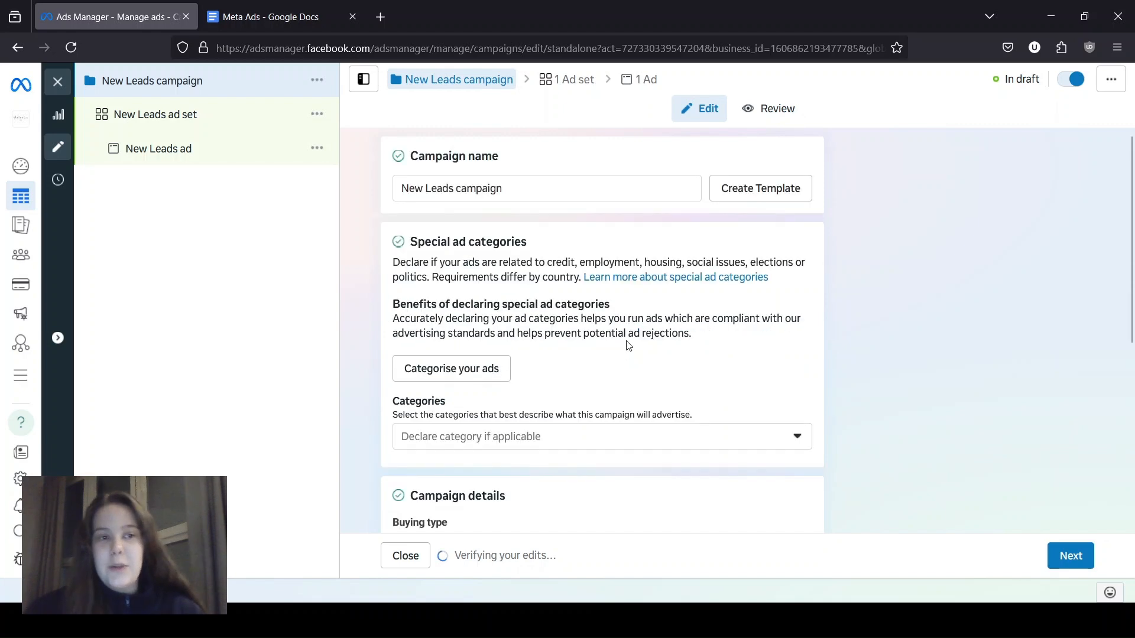
Step: Review the campaign-level settings: campaign name, special ad categories, campaign details, Advantage campaign budget and A/B test
scroll(608, 315, down, 5)
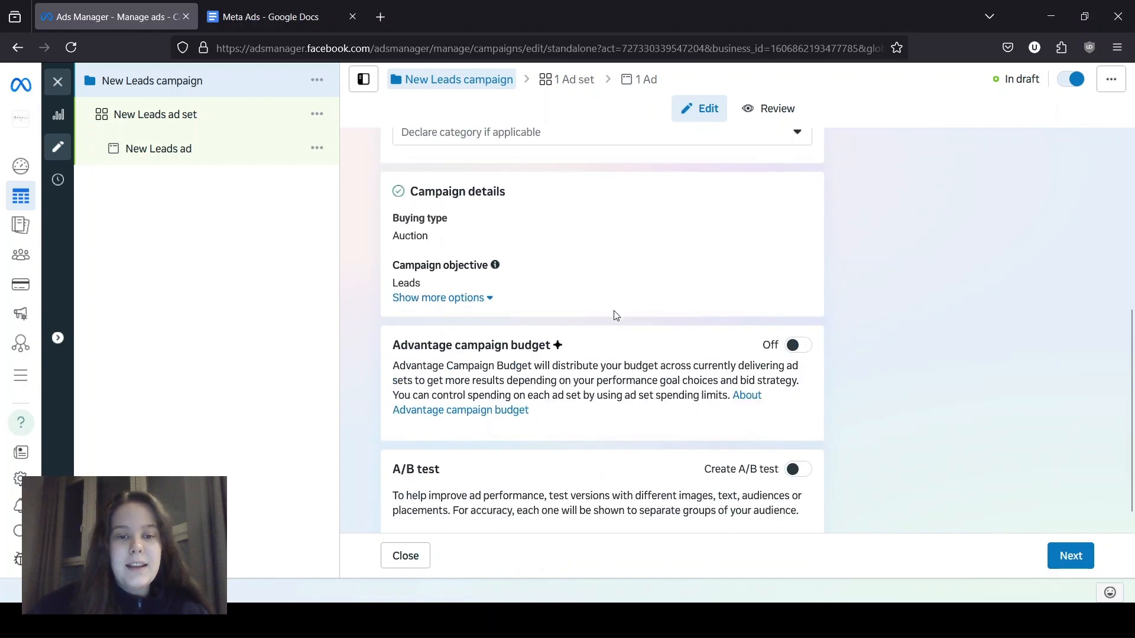
scroll(679, 332, up, 5)
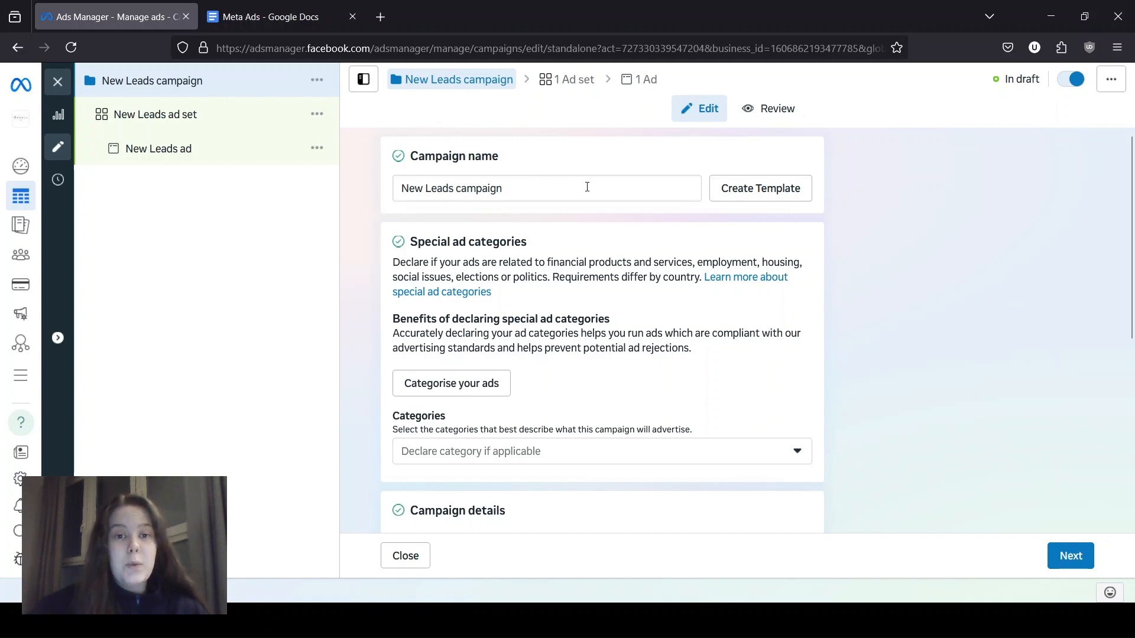
drag(510, 189, 332, 165)
click(480, 157)
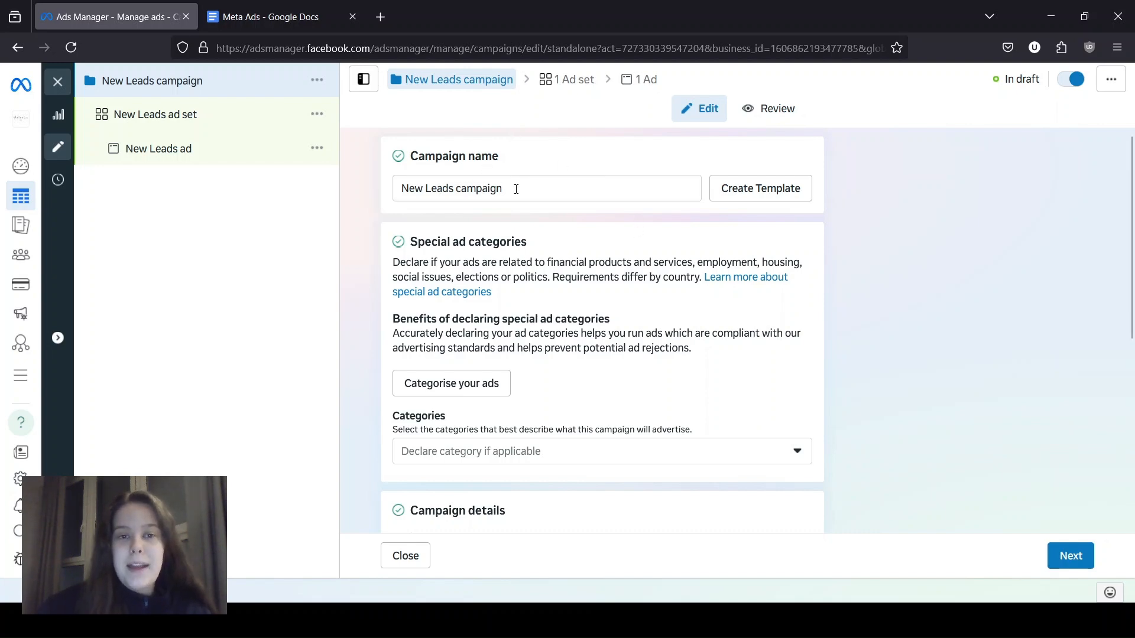
scroll(573, 180, down, 2)
scroll(900, 235, up, 2)
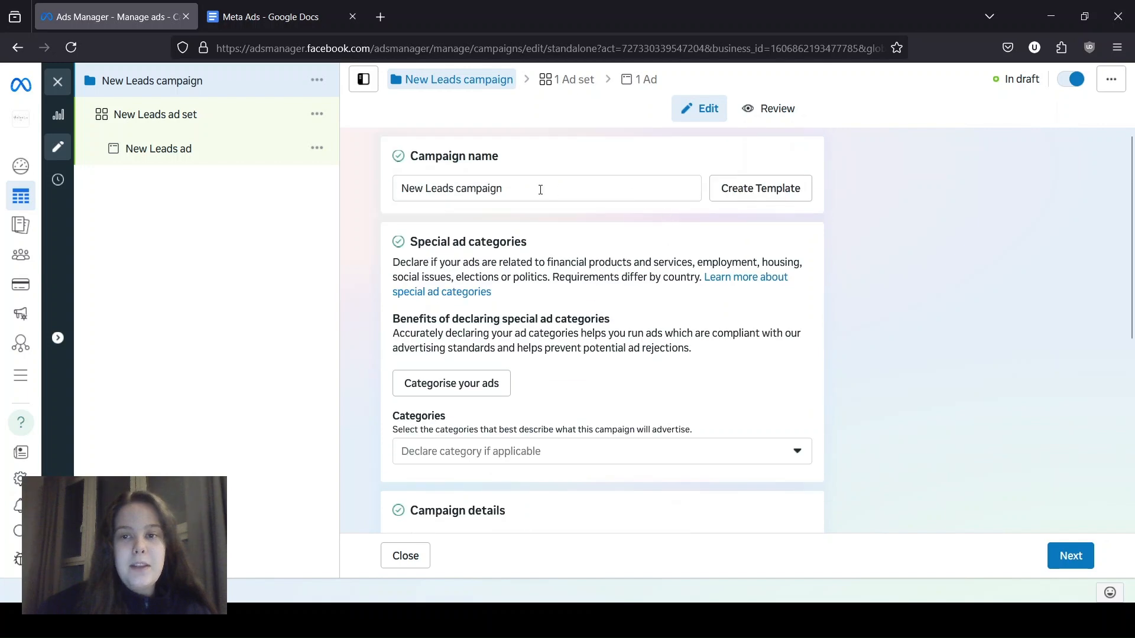
scroll(556, 182, down, 3)
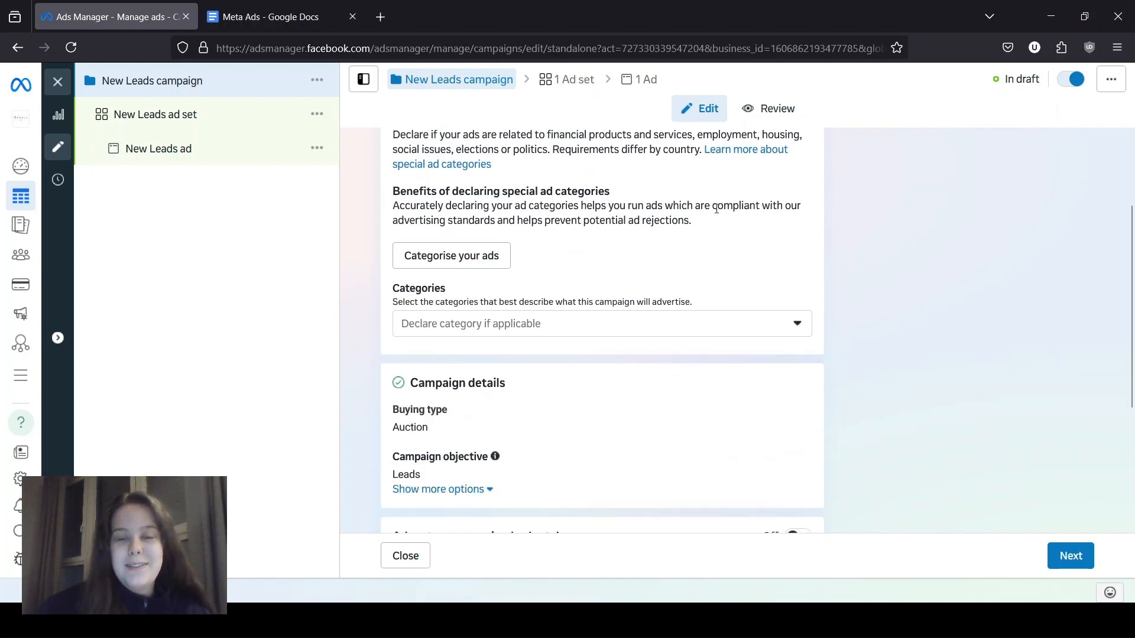
scroll(568, 263, down, 2)
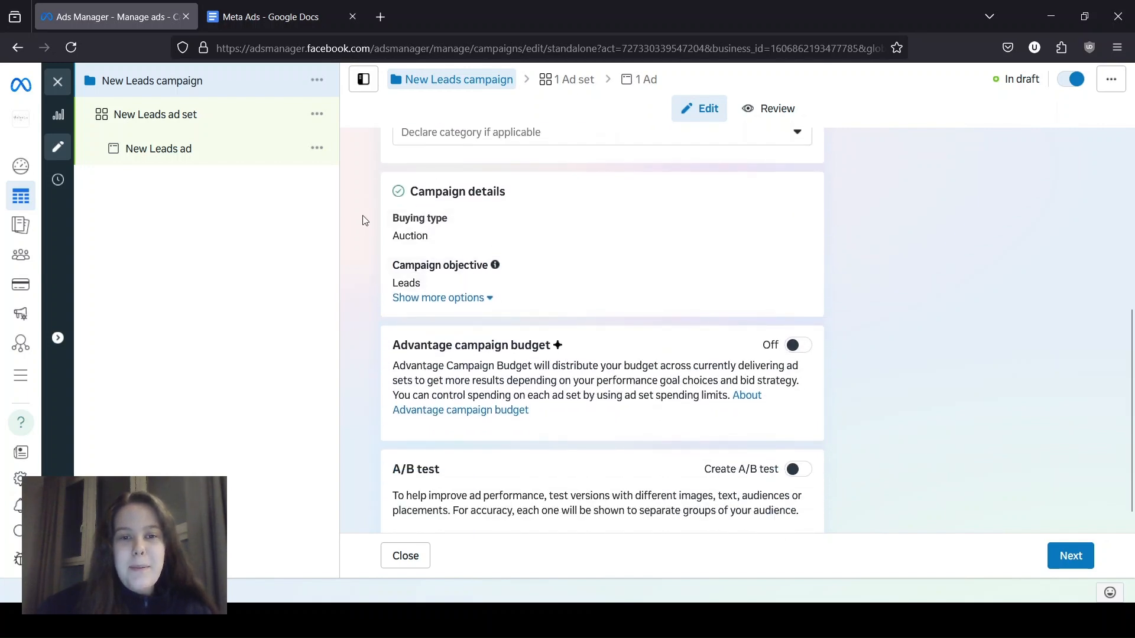
scroll(513, 308, up, 3)
scroll(514, 308, up, 2)
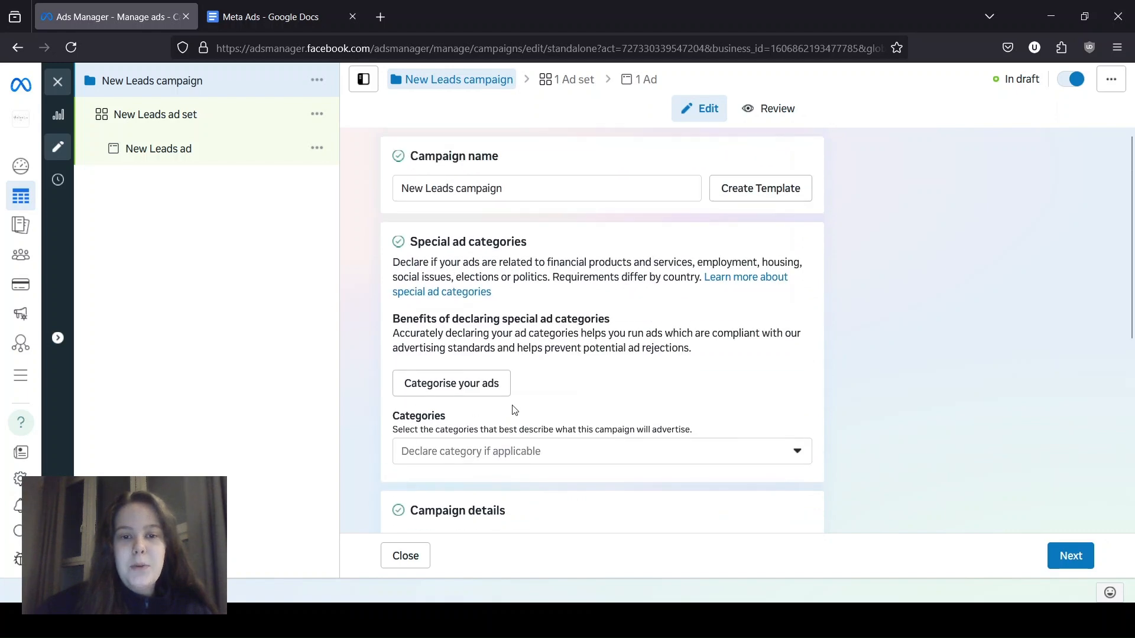
Step: Check the available special ad categories without declaring one and continue to the ad set settings
scroll(694, 337, down, 2)
scroll(694, 314, down, 3)
scroll(671, 317, up, 3)
click(519, 324)
scroll(544, 461, down, 1)
scroll(532, 435, up, 2)
click(748, 256)
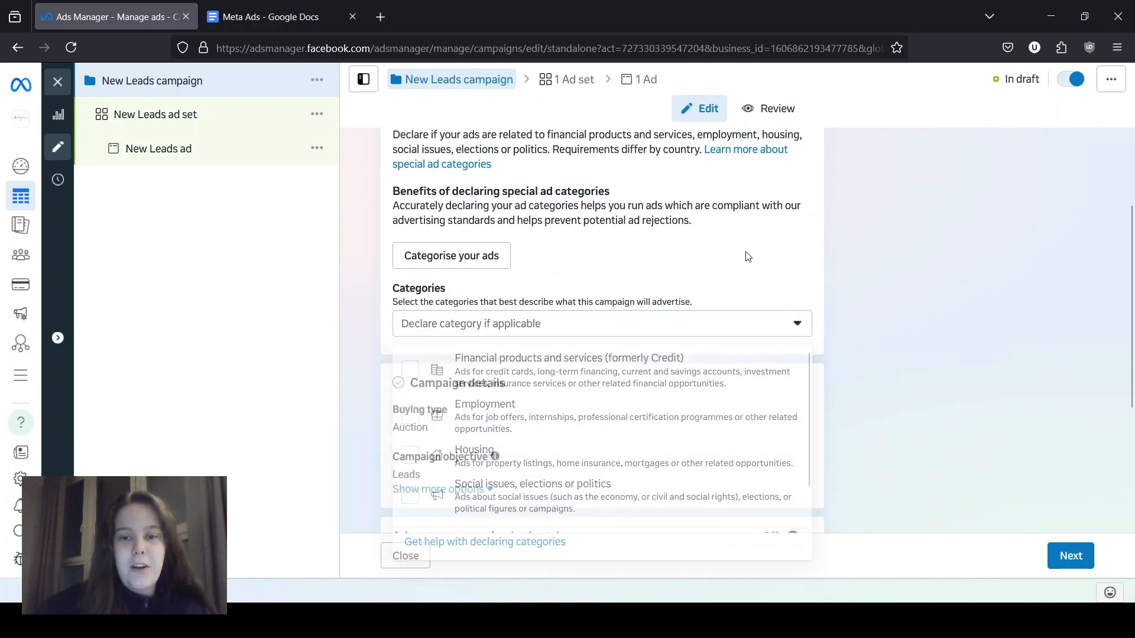
scroll(510, 370, down, 3)
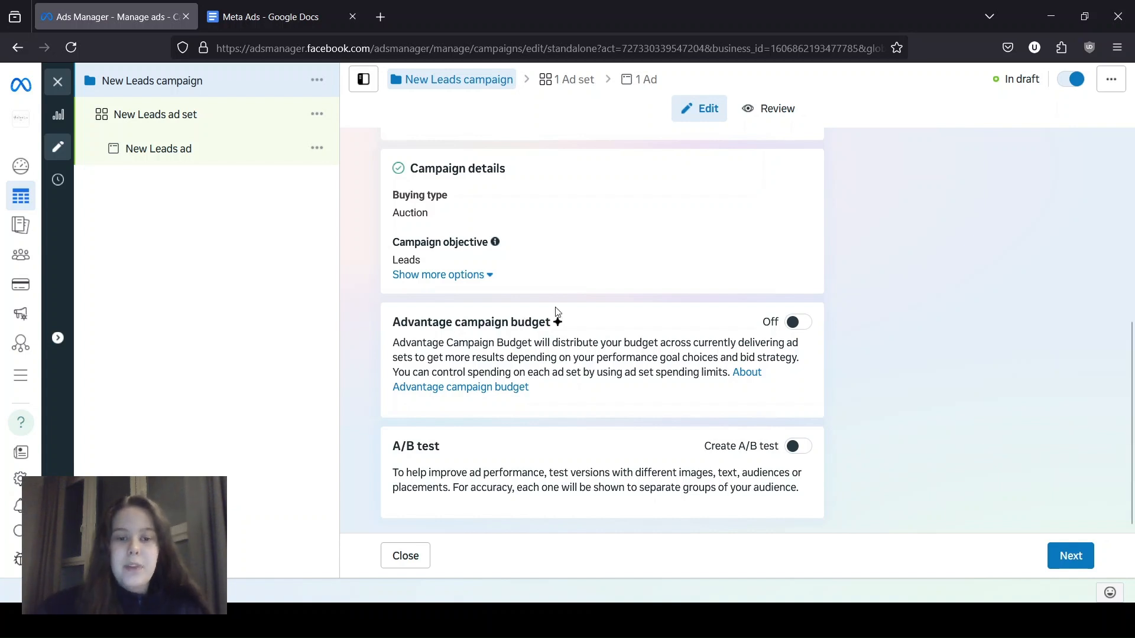
click(1071, 556)
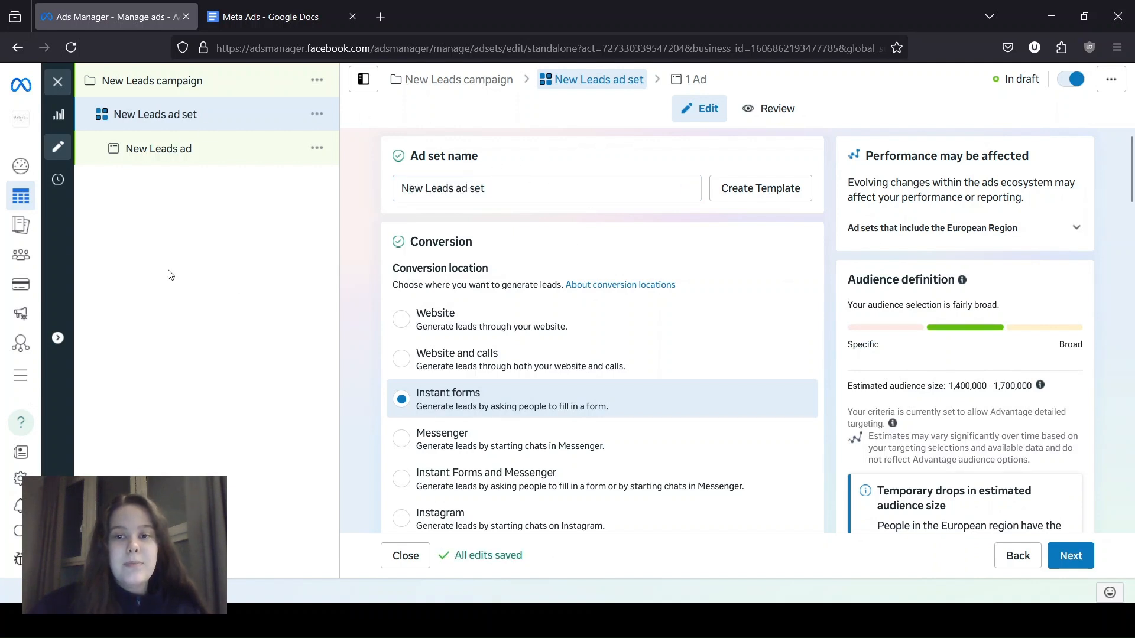
Step: Examine the ad set's conversion location options, the chosen Facebook Page and the Lead Ads Terms notice
scroll(457, 284, down, 2)
scroll(581, 294, down, 1)
scroll(580, 293, up, 1)
scroll(581, 286, down, 2)
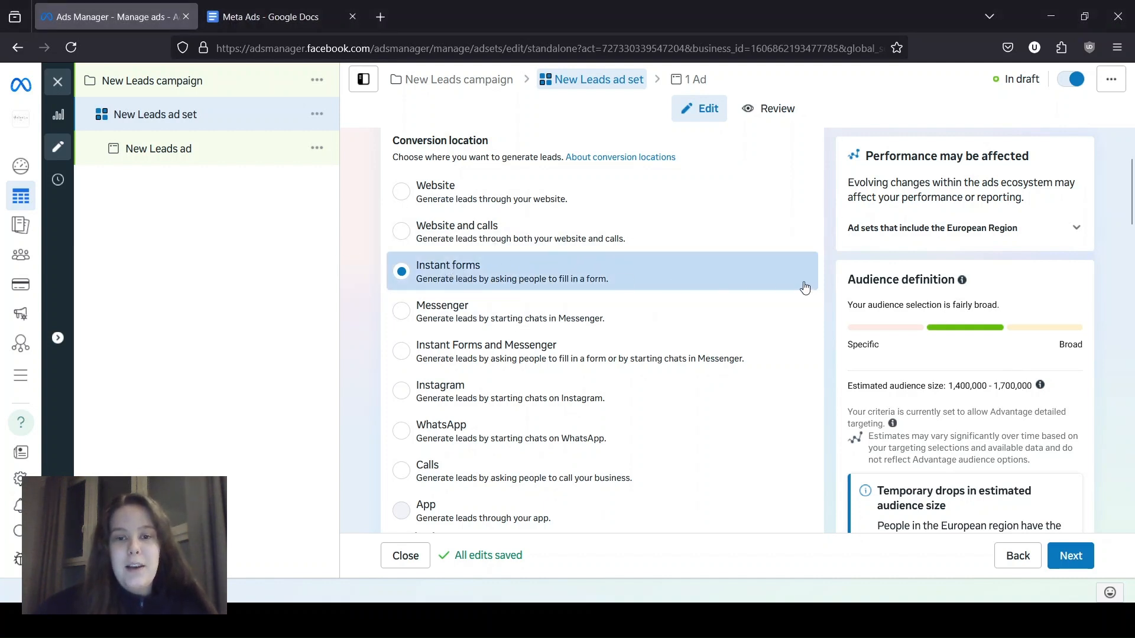
scroll(692, 306, down, 2)
scroll(699, 266, up, 2)
scroll(651, 246, down, 3)
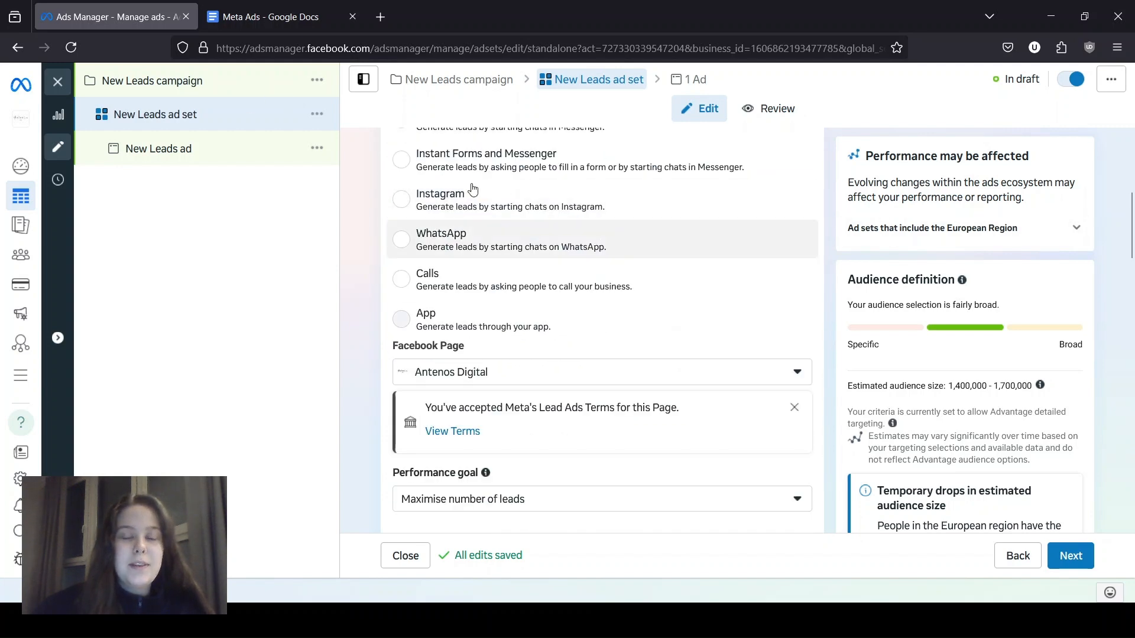
scroll(677, 203, down, 2)
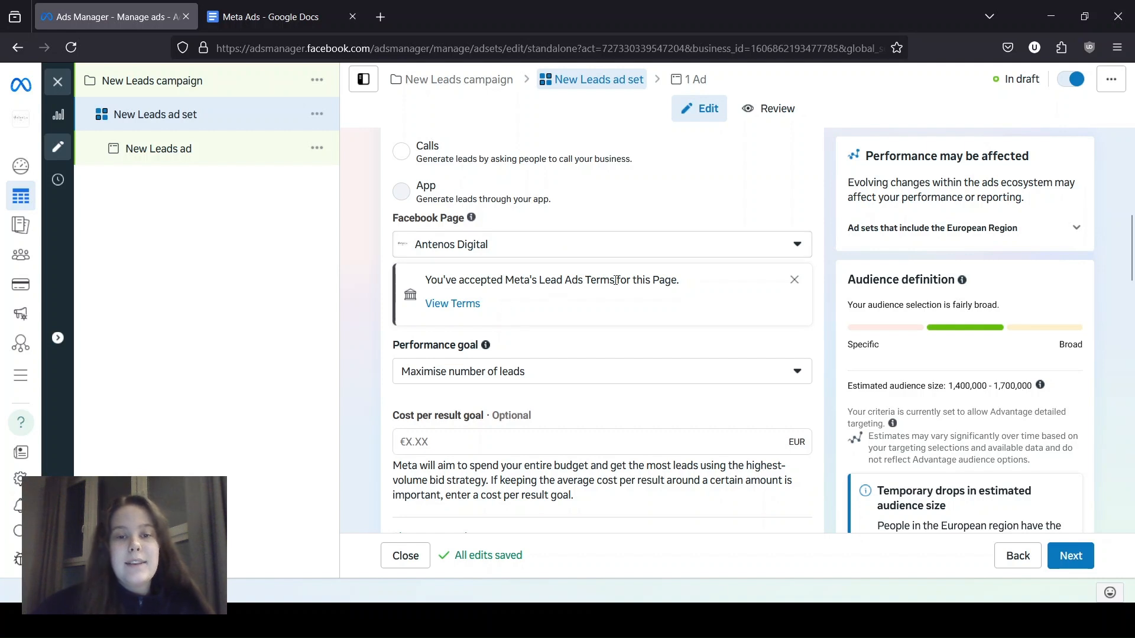
drag(704, 282, 552, 273)
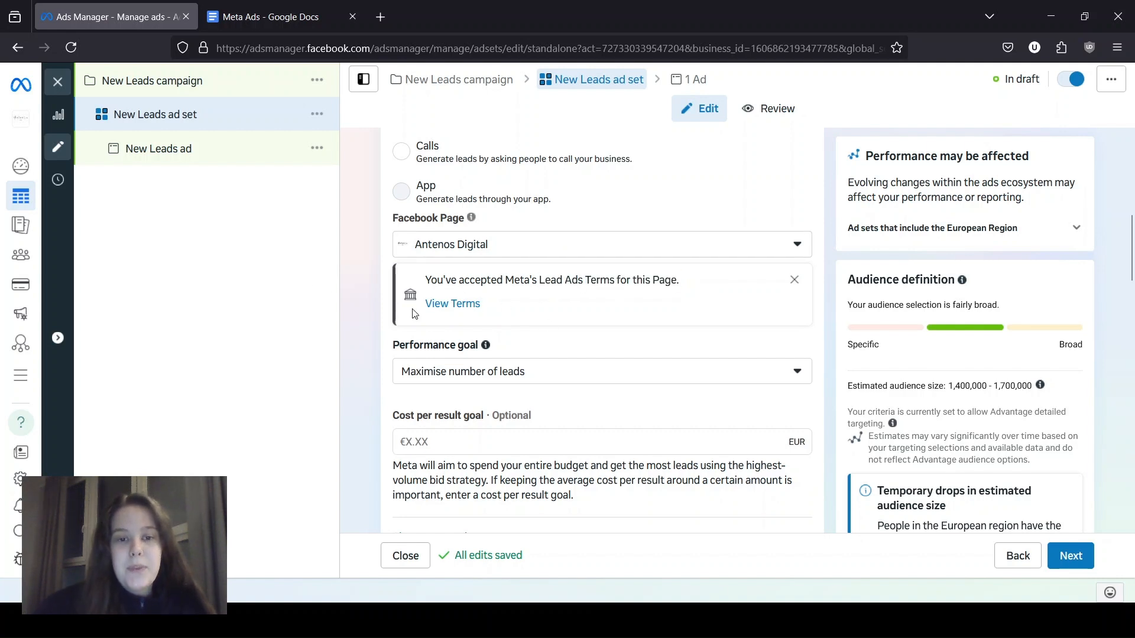
Step: Examine the performance goal choices, the optional cost per result goal and the Dynamic creative setting of the ad set
scroll(625, 278, down, 2)
click(578, 244)
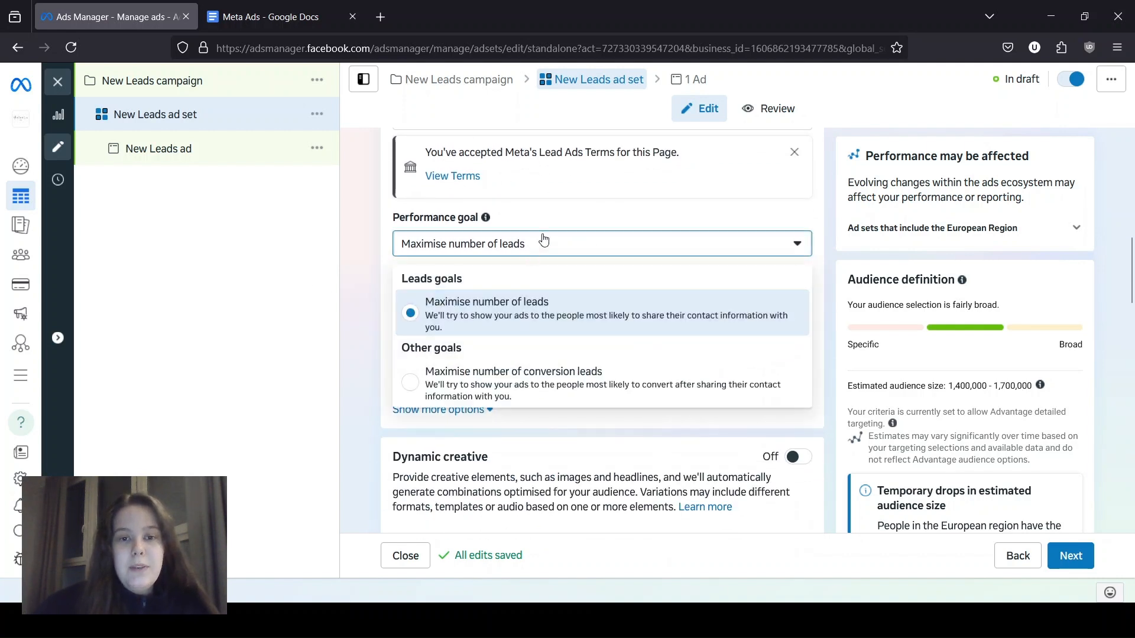
click(594, 255)
scroll(595, 296, down, 4)
scroll(532, 295, up, 3)
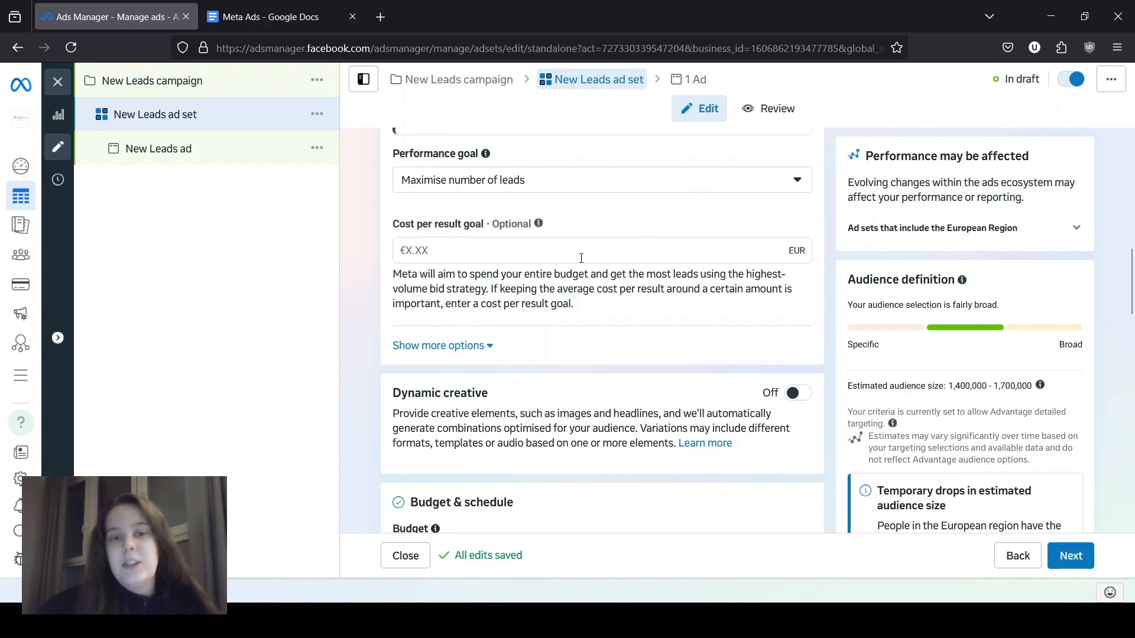
scroll(591, 248, down, 2)
scroll(600, 243, up, 2)
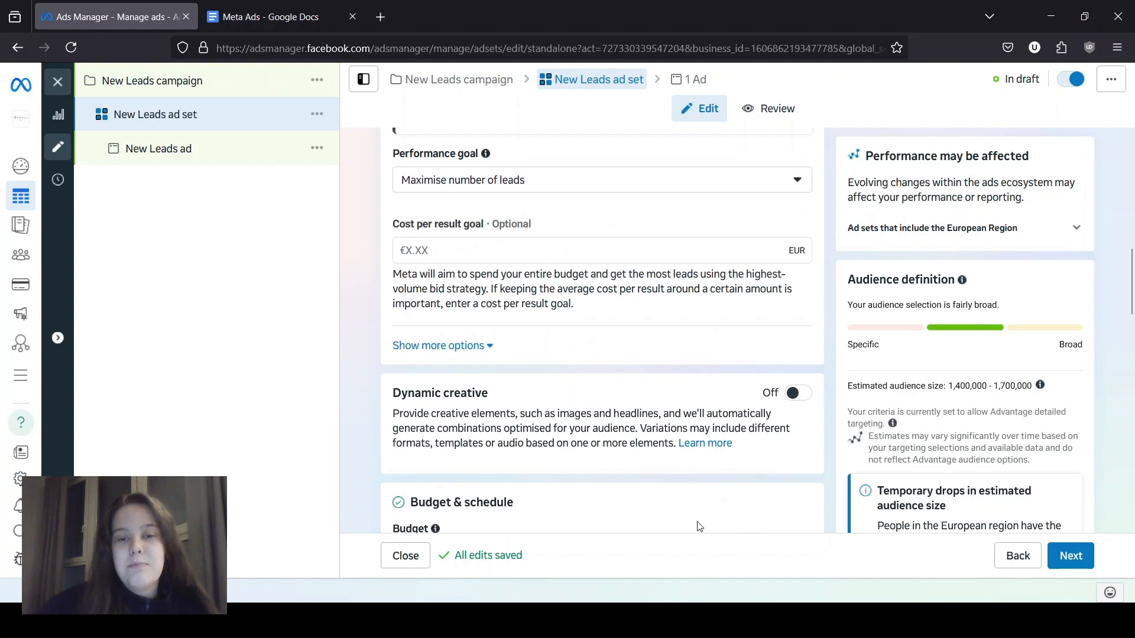
scroll(700, 528, down, 2)
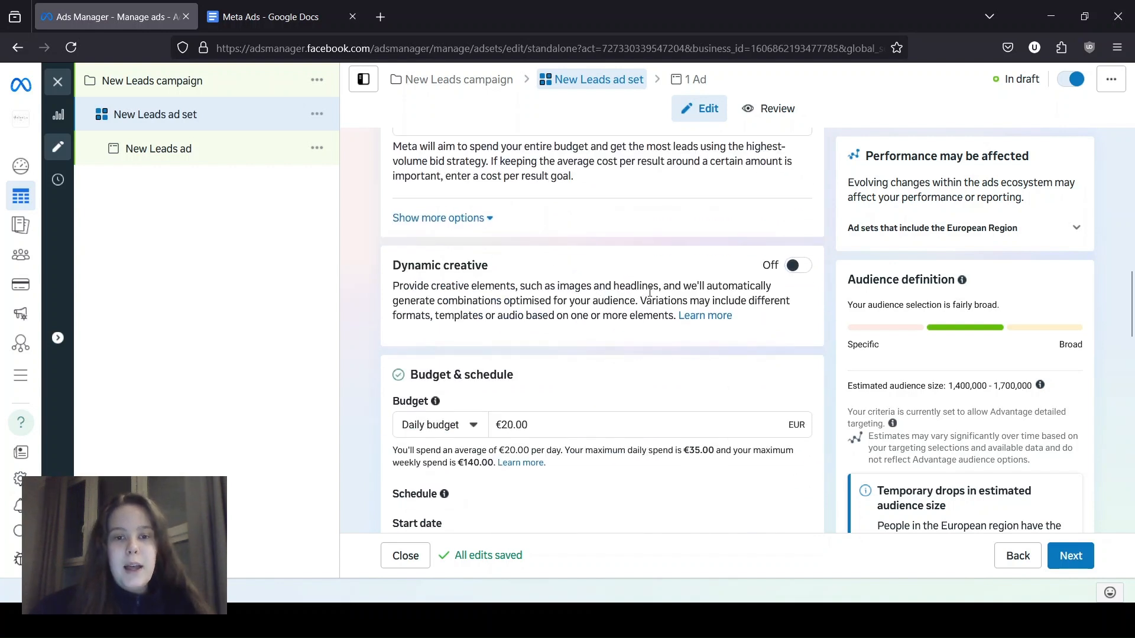
drag(395, 265, 498, 264)
click(504, 271)
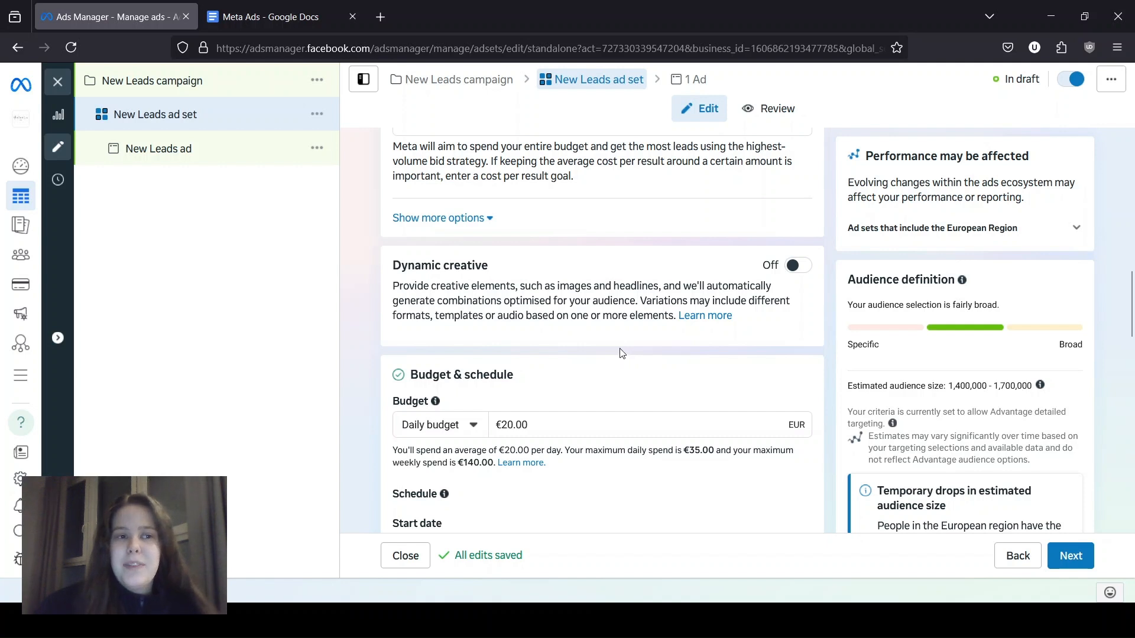
Step: Set the ad set's daily budget to €30.00
scroll(621, 350, down, 3)
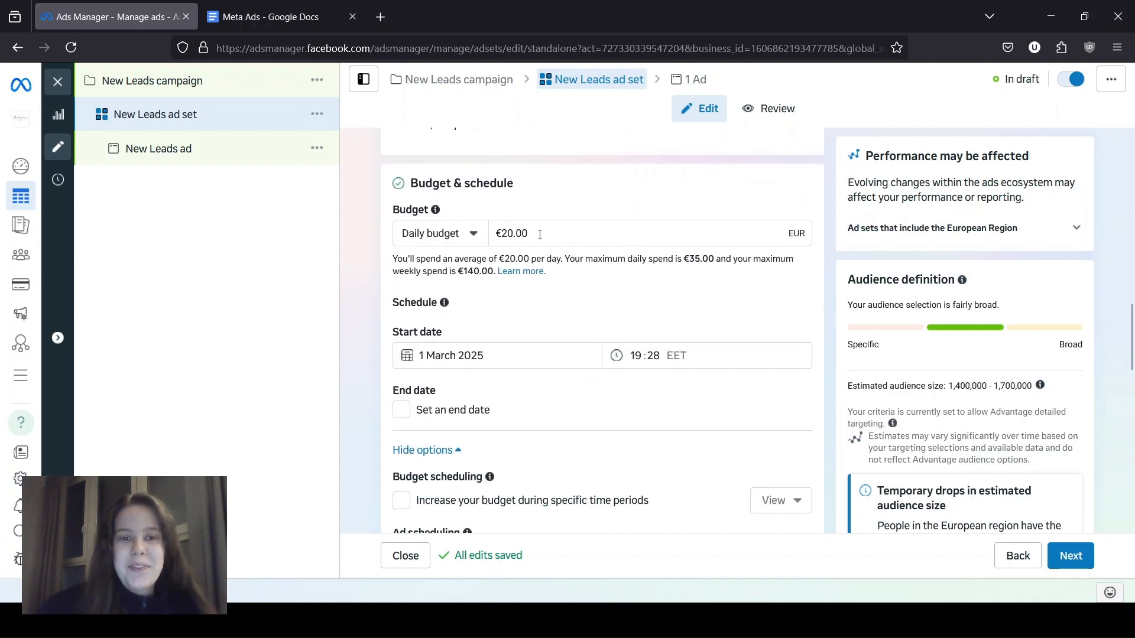
drag(535, 239, 430, 240)
text(030)
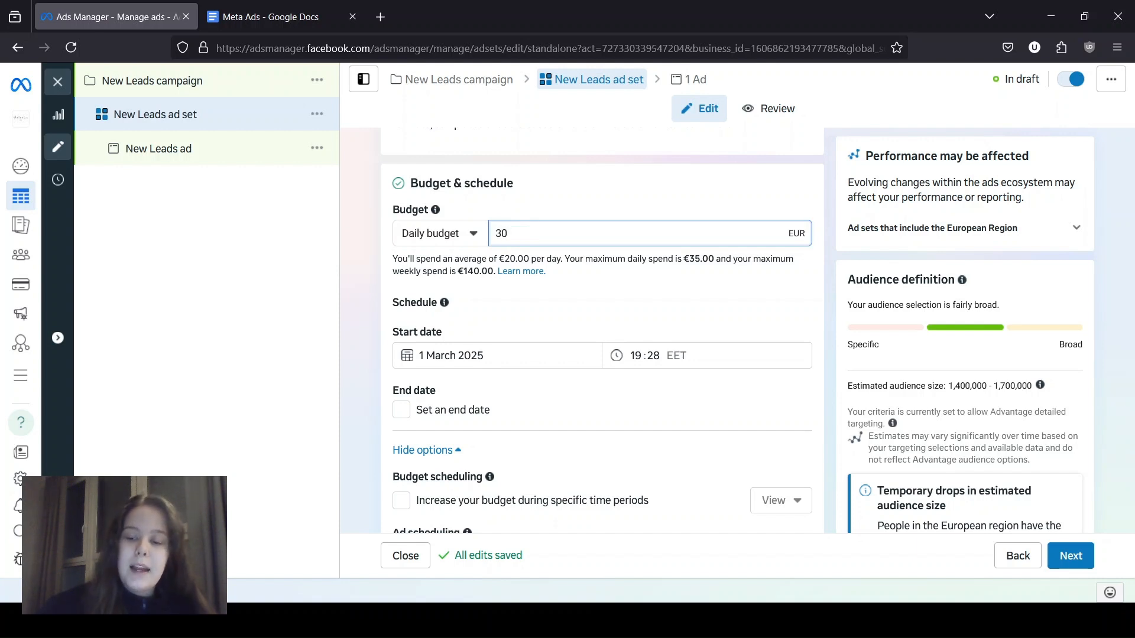
click(529, 173)
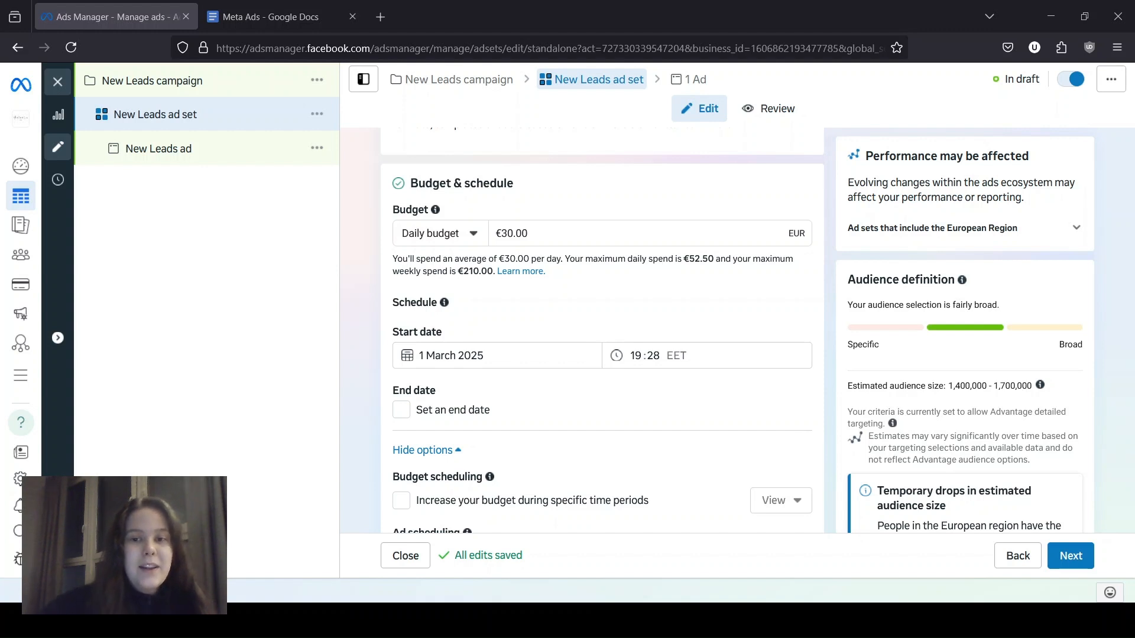
Step: Examine the ad set's daily budget, start and end dates, budget scheduling and ad scheduling settings
click(541, 235)
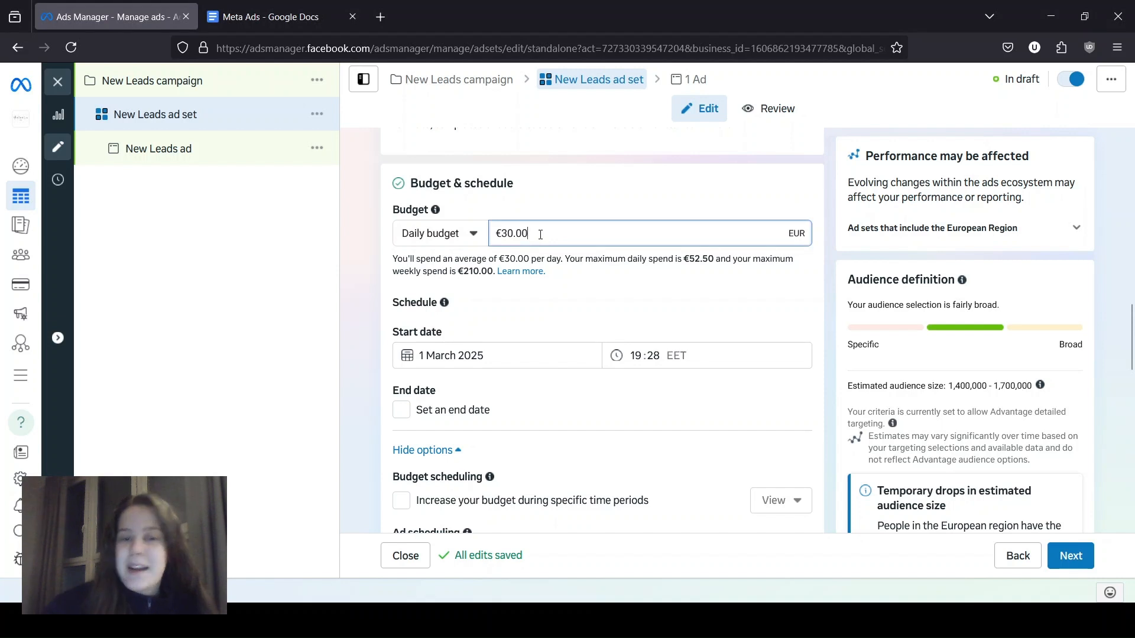
double_click(510, 238)
click(514, 237)
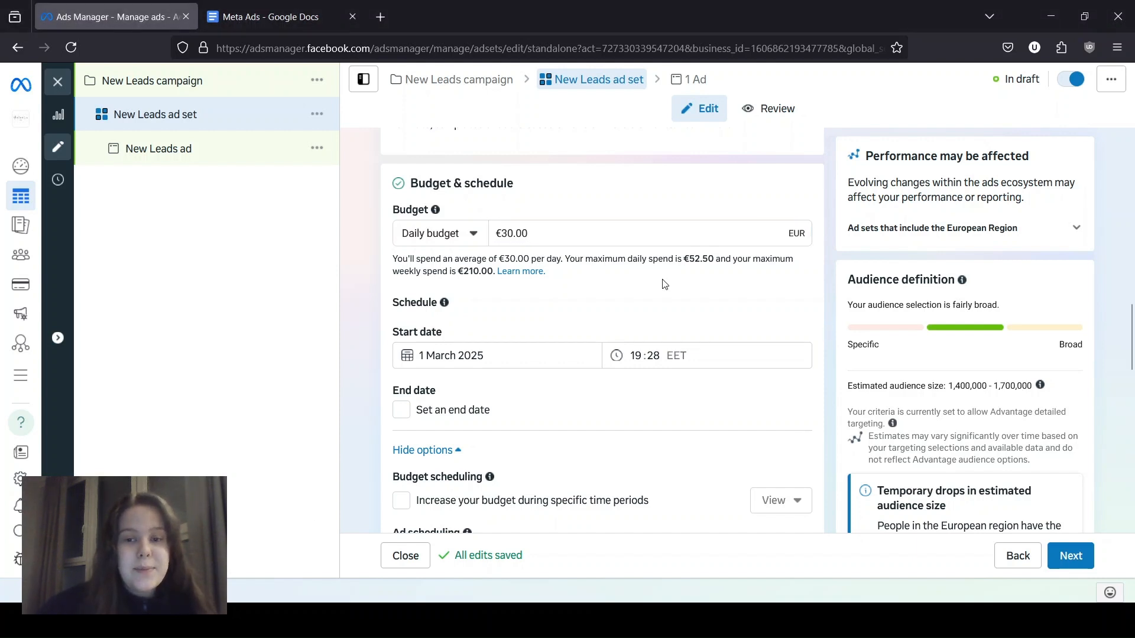
scroll(723, 282, down, 1)
scroll(717, 282, up, 1)
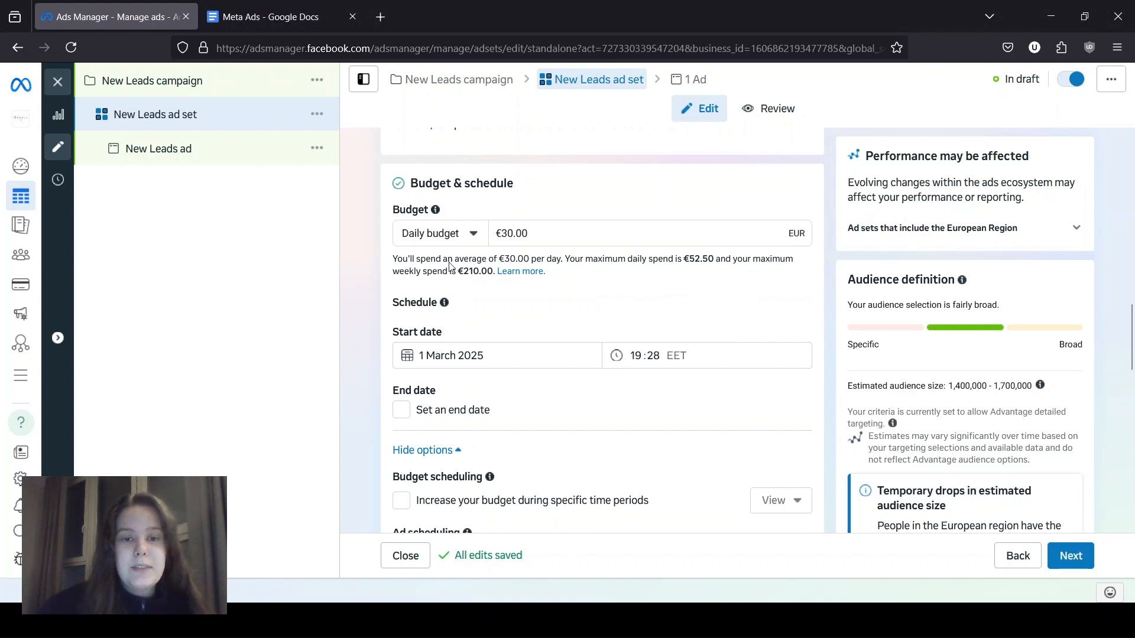
drag(539, 235, 480, 242)
click(562, 234)
click(542, 234)
drag(549, 237, 490, 234)
click(537, 234)
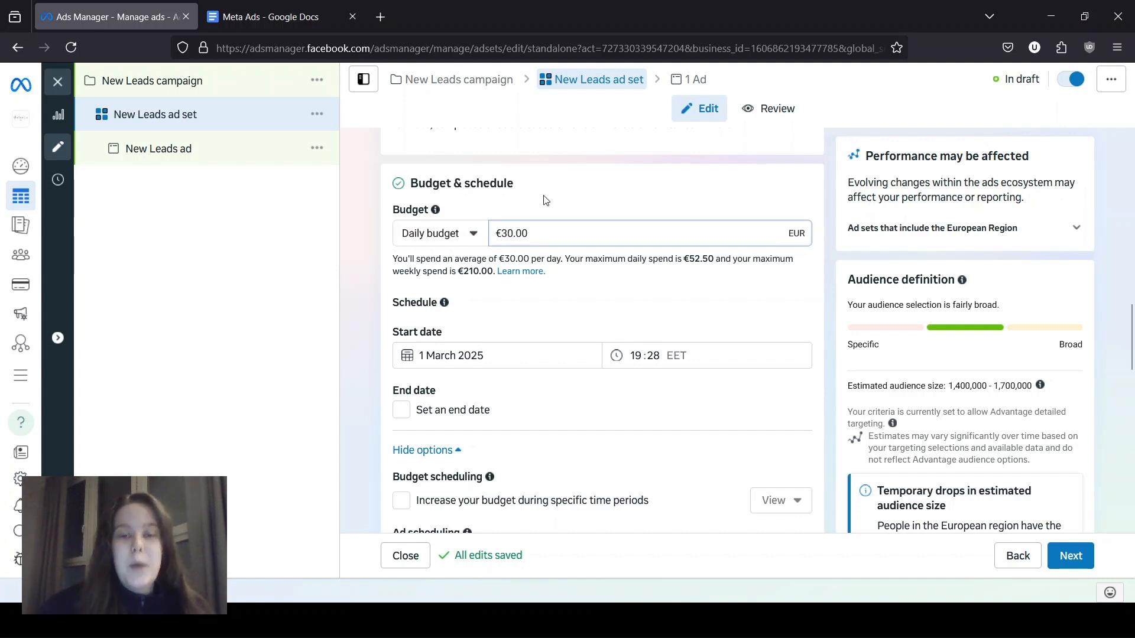
drag(600, 244, 444, 244)
click(382, 296)
scroll(538, 264, down, 1)
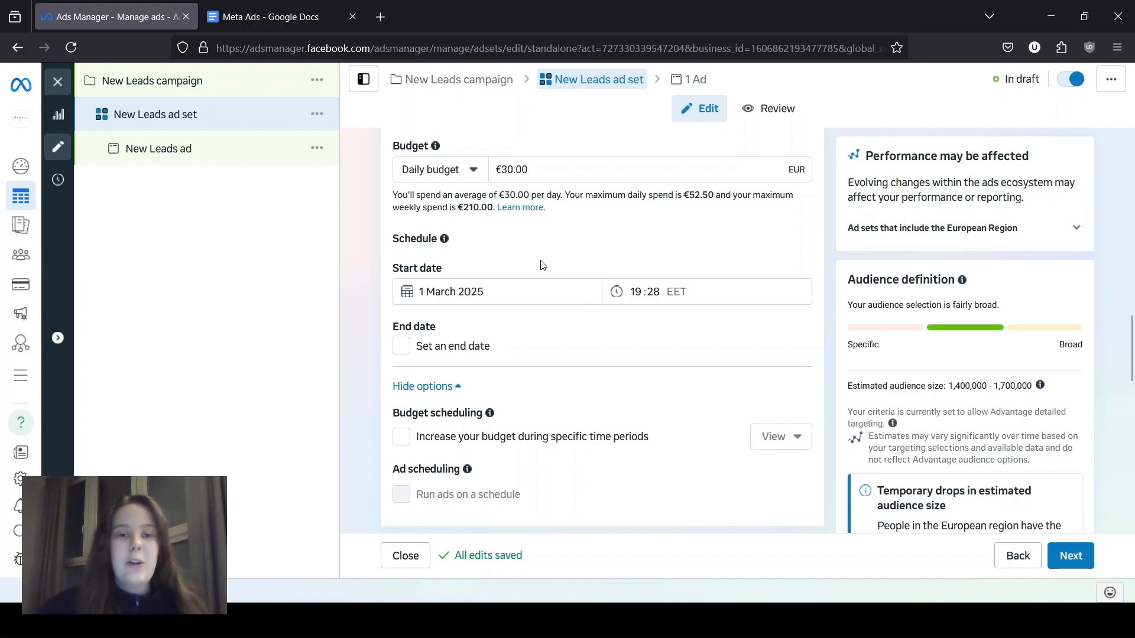
scroll(319, 246, down, 1)
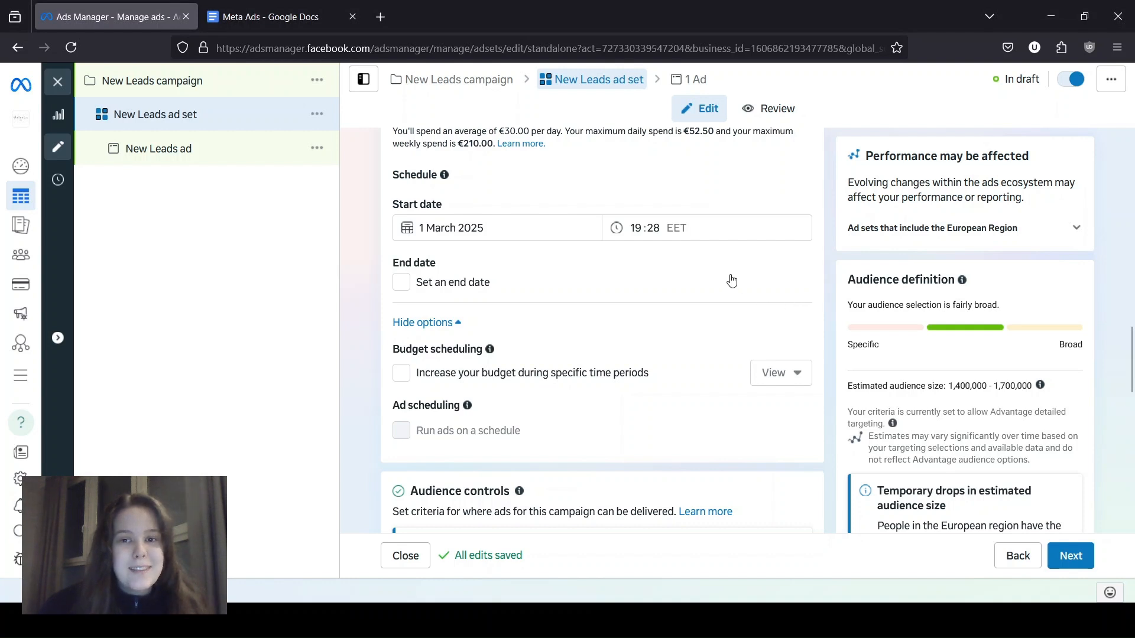
scroll(650, 279, down, 1)
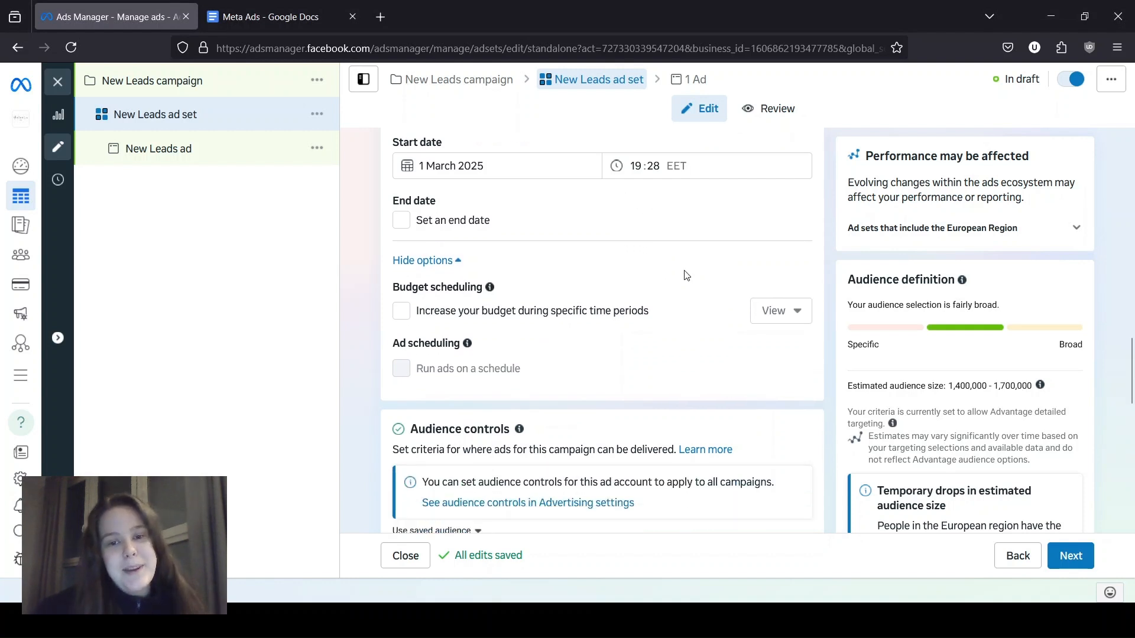
drag(459, 286, 412, 289)
click(409, 290)
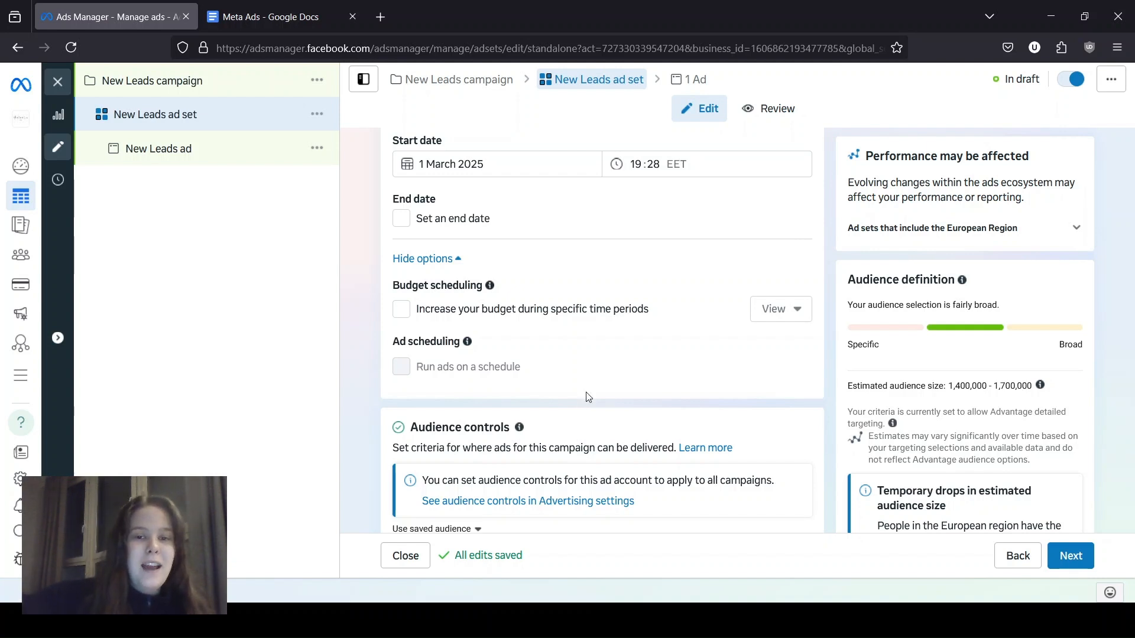
Step: Edit the ad set's locations in the audience controls and remove Lithuania from the included locations
scroll(485, 247, down, 2)
scroll(485, 247, down, 3)
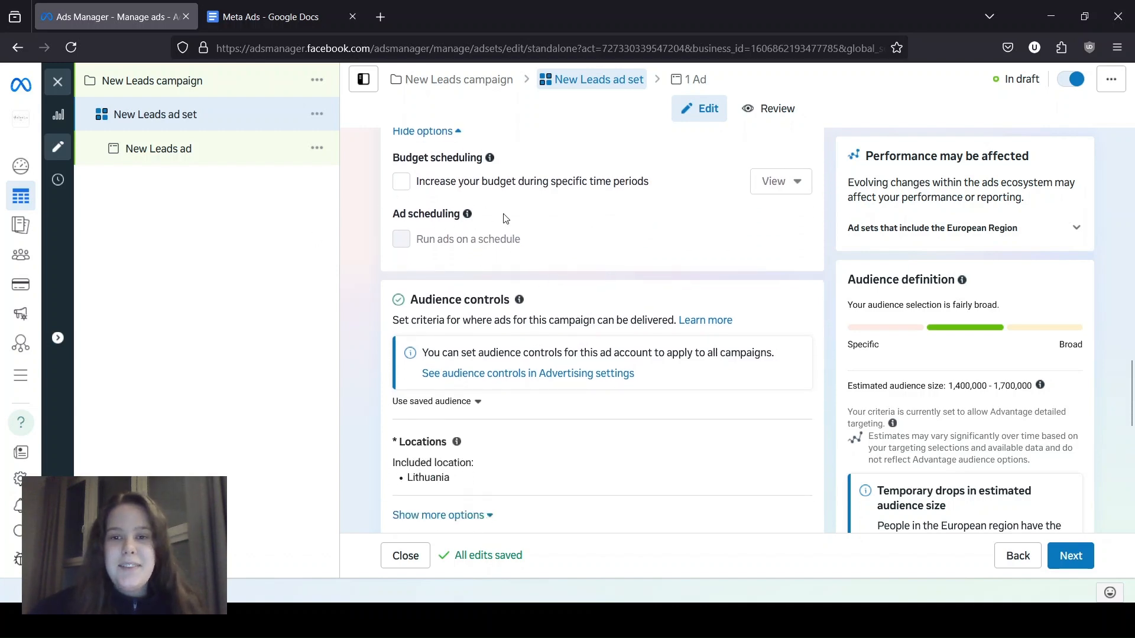
scroll(487, 214, down, 3)
scroll(514, 207, up, 1)
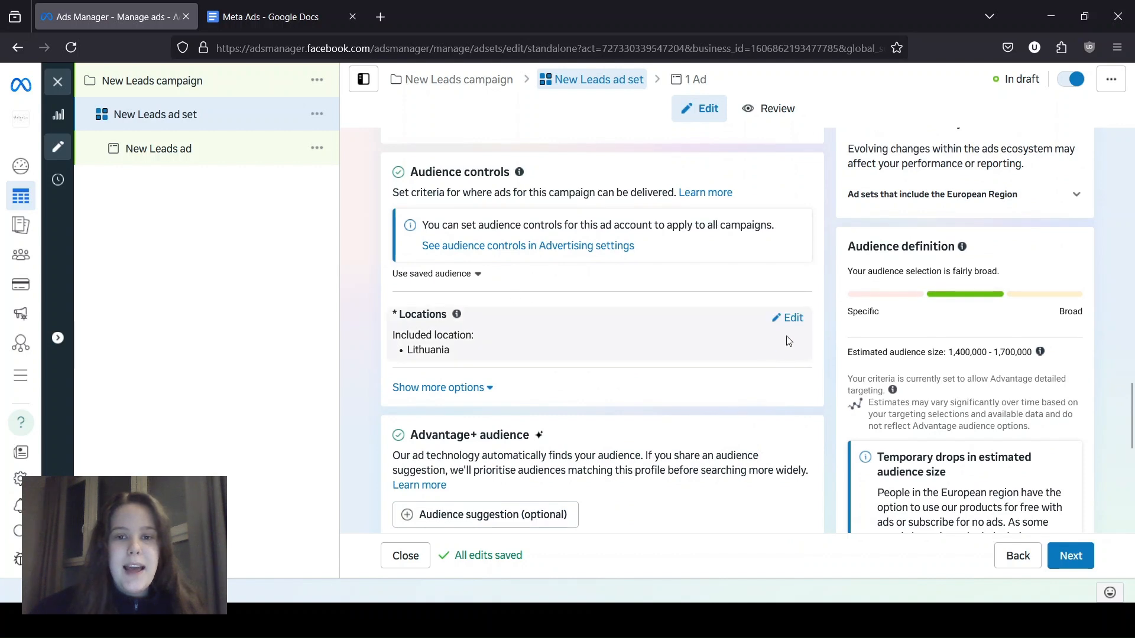
click(790, 318)
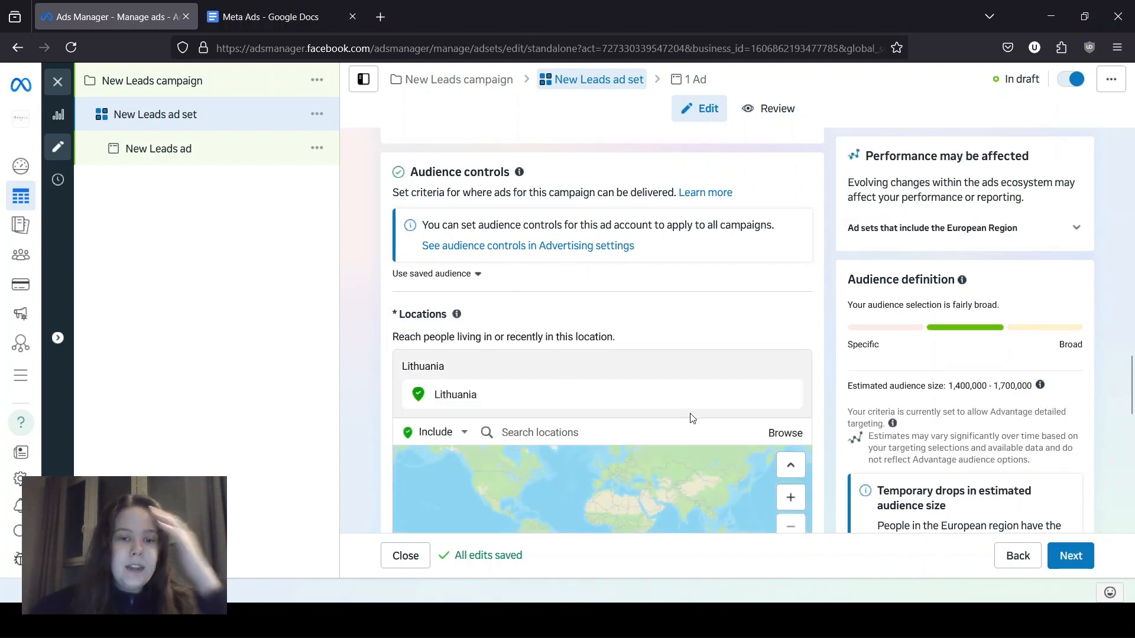
mouse_move(787, 407)
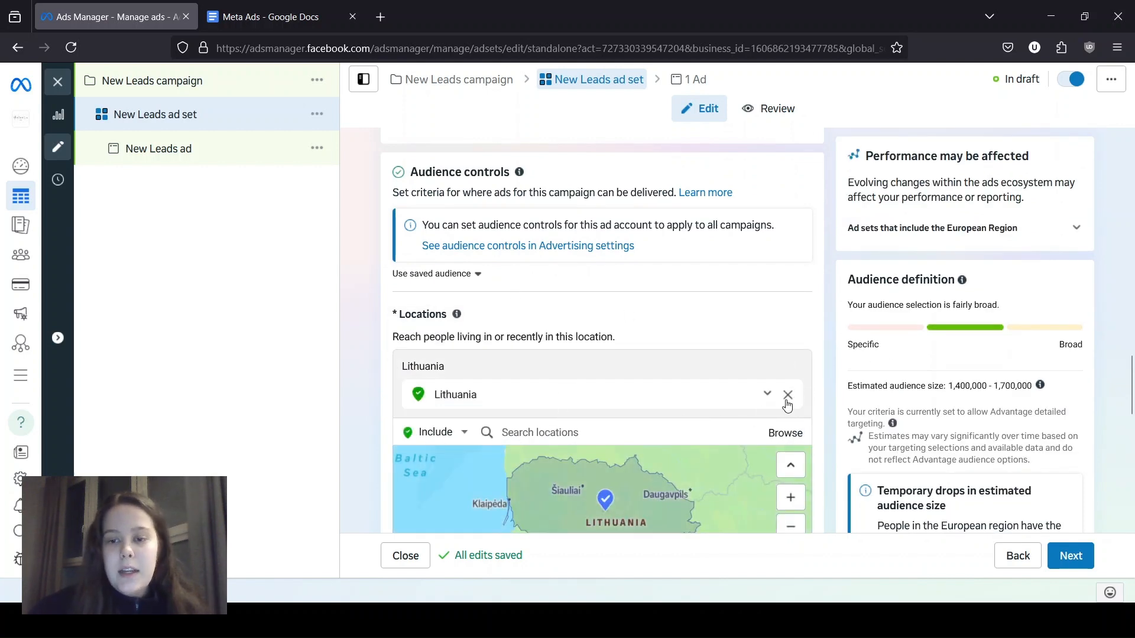
scroll(787, 407, down, 2)
click(788, 247)
Step: Drop an inclusion pin on the map near Ben Hill, southwest of Atlanta, at about (33.6908, -84.4996)
drag(525, 320, 626, 319)
scroll(566, 321, up, 3)
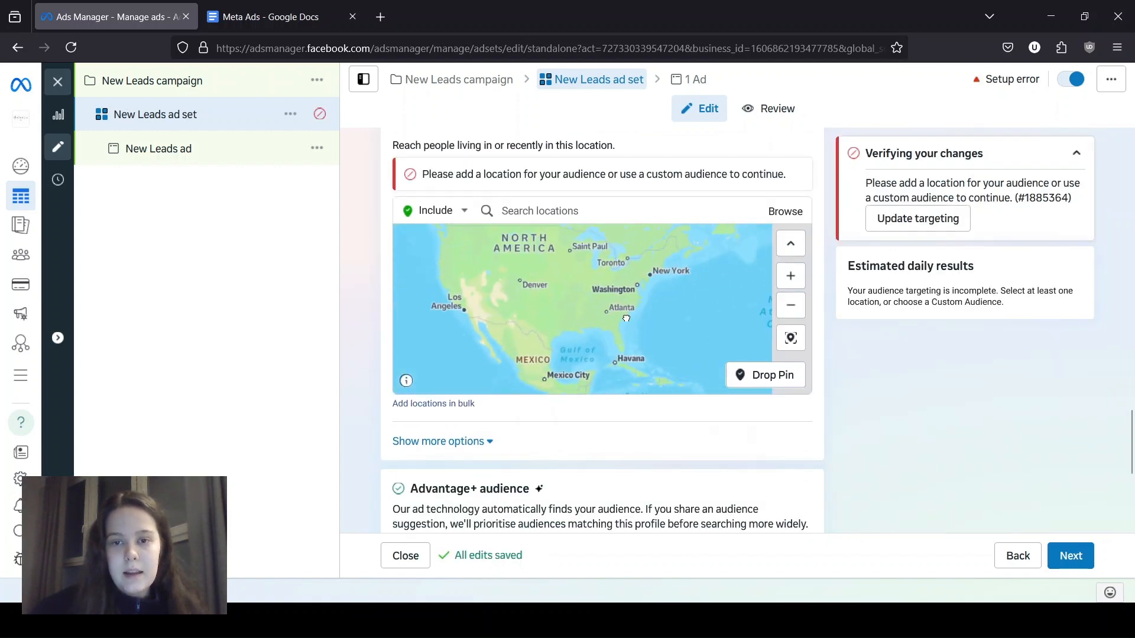
scroll(626, 319, up, 5)
scroll(613, 254, down, 3)
drag(615, 330, 614, 298)
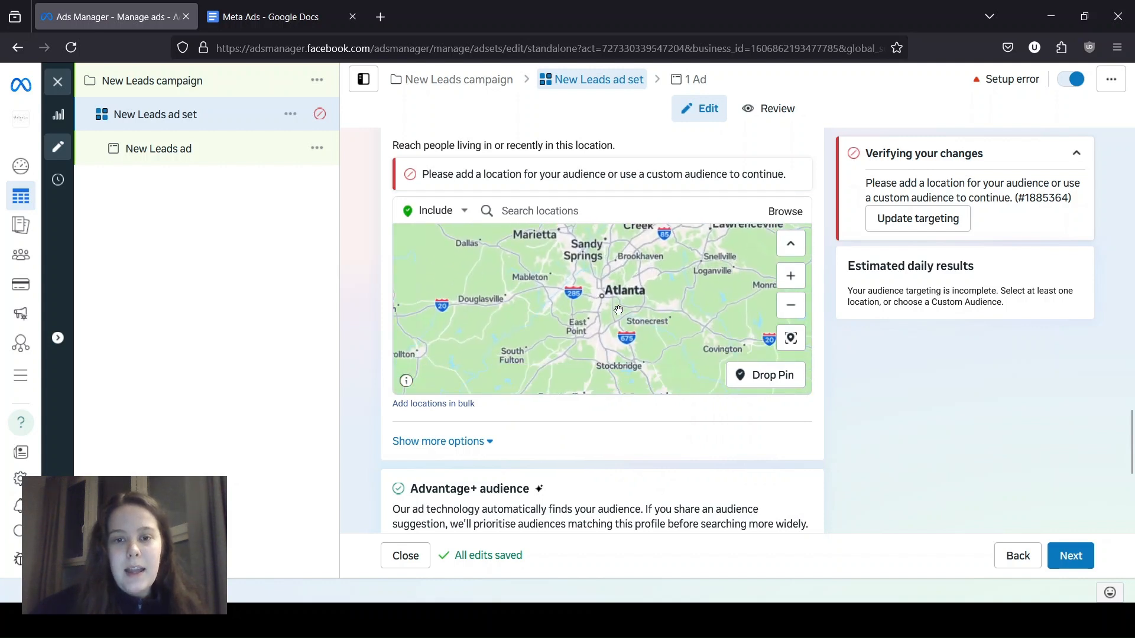
scroll(583, 316, up, 2)
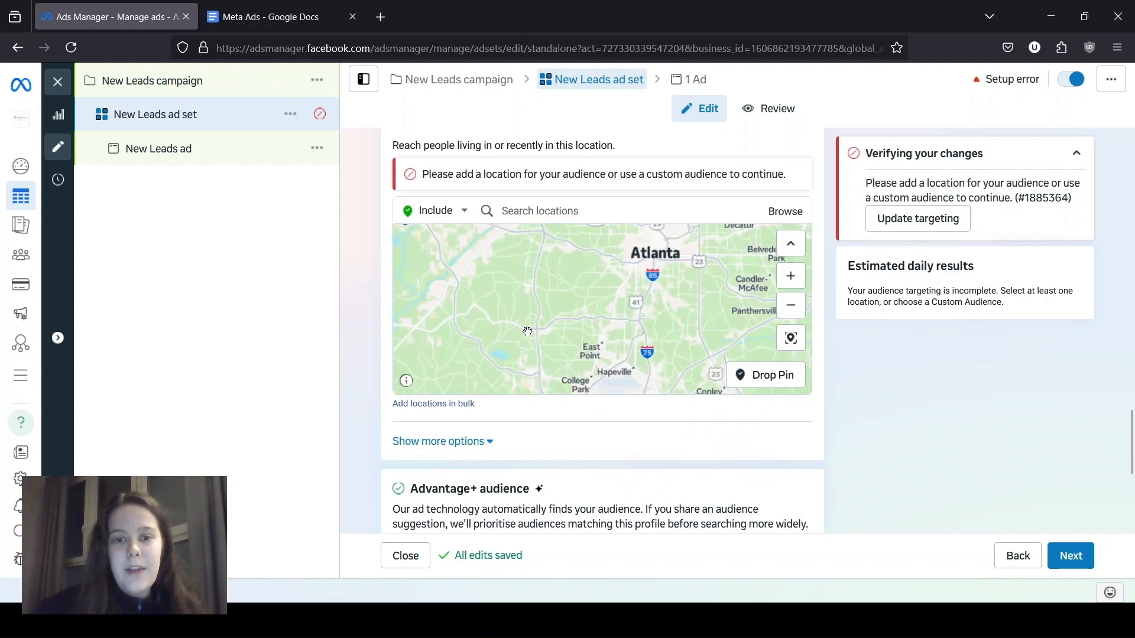
scroll(527, 331, up, 2)
drag(547, 338, 588, 322)
click(738, 371)
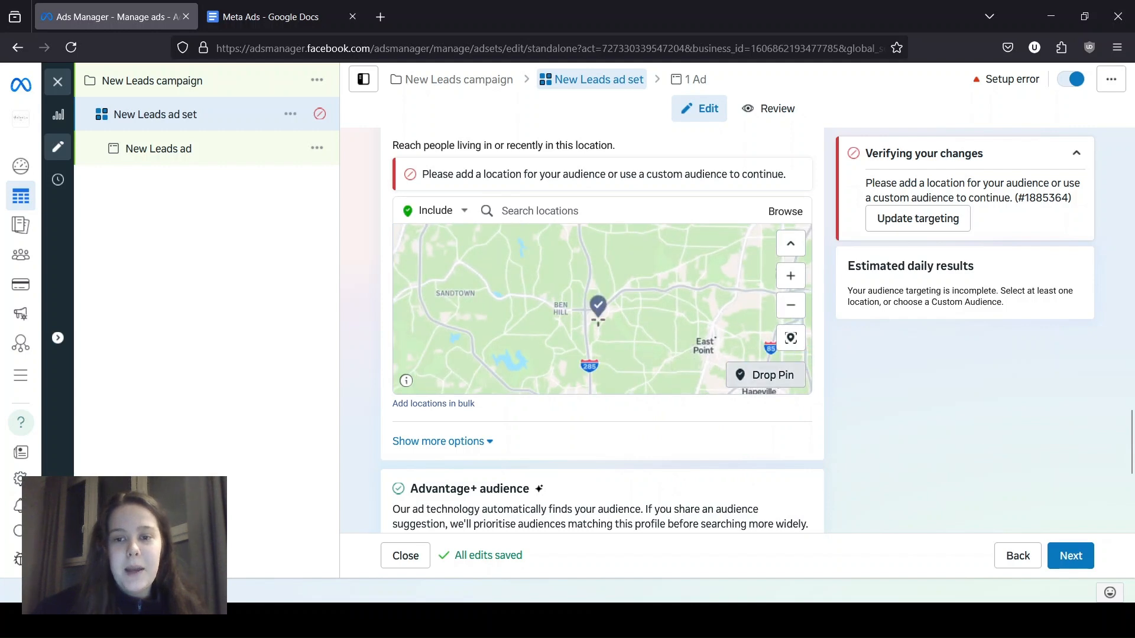
click(576, 311)
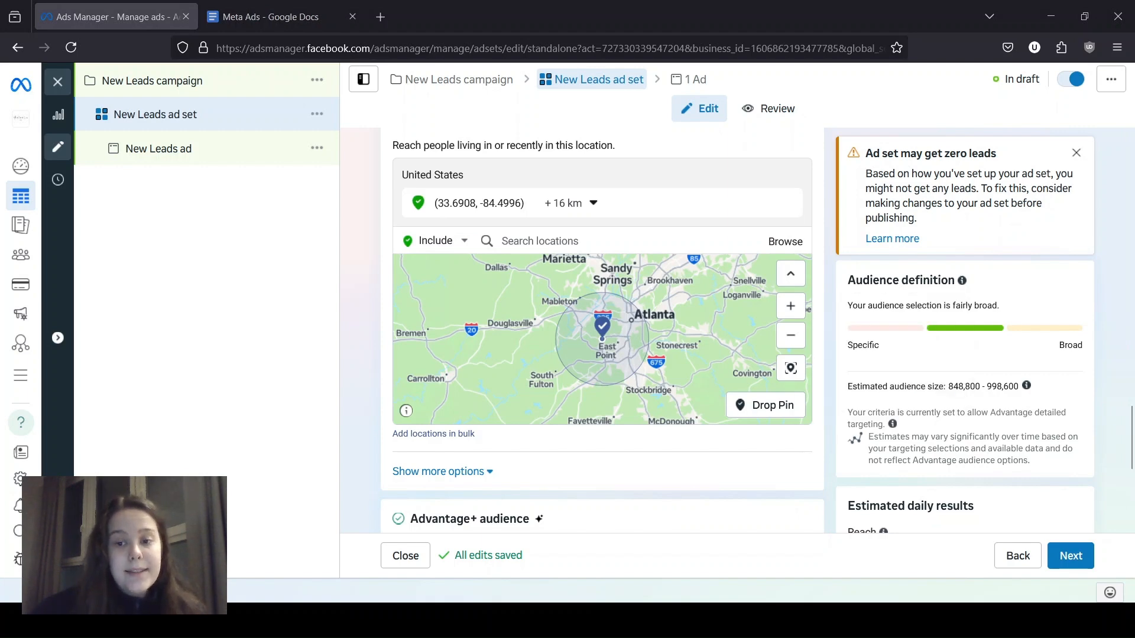
Step: Examine the area covered by the radius around the Ben Hill pin on the locations map
scroll(651, 327, down, 1)
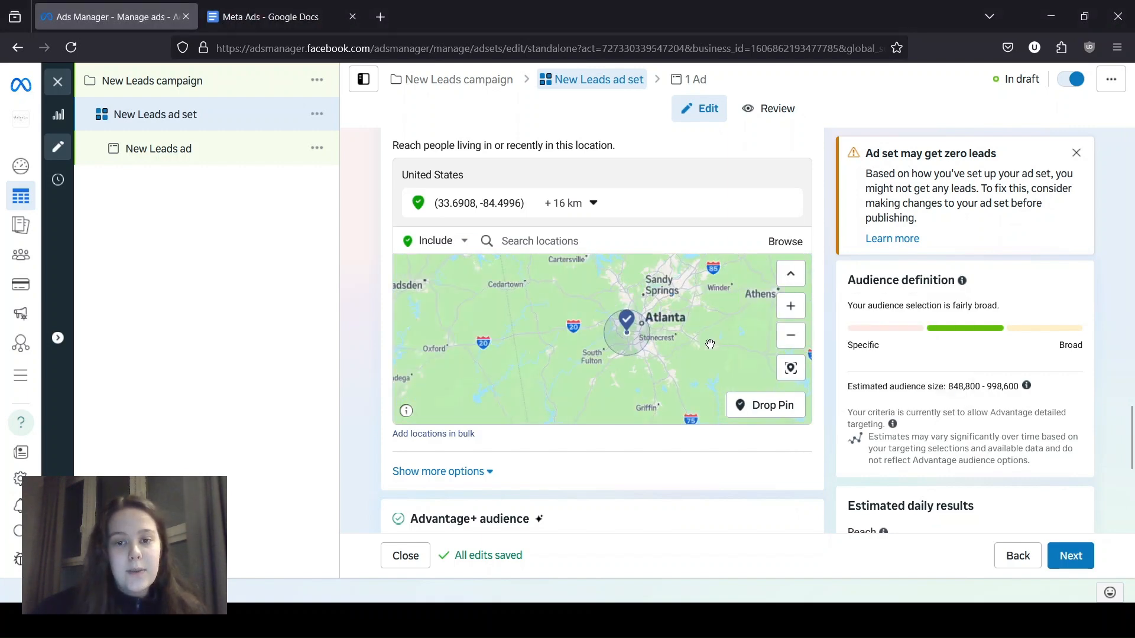
scroll(632, 335, up, 1)
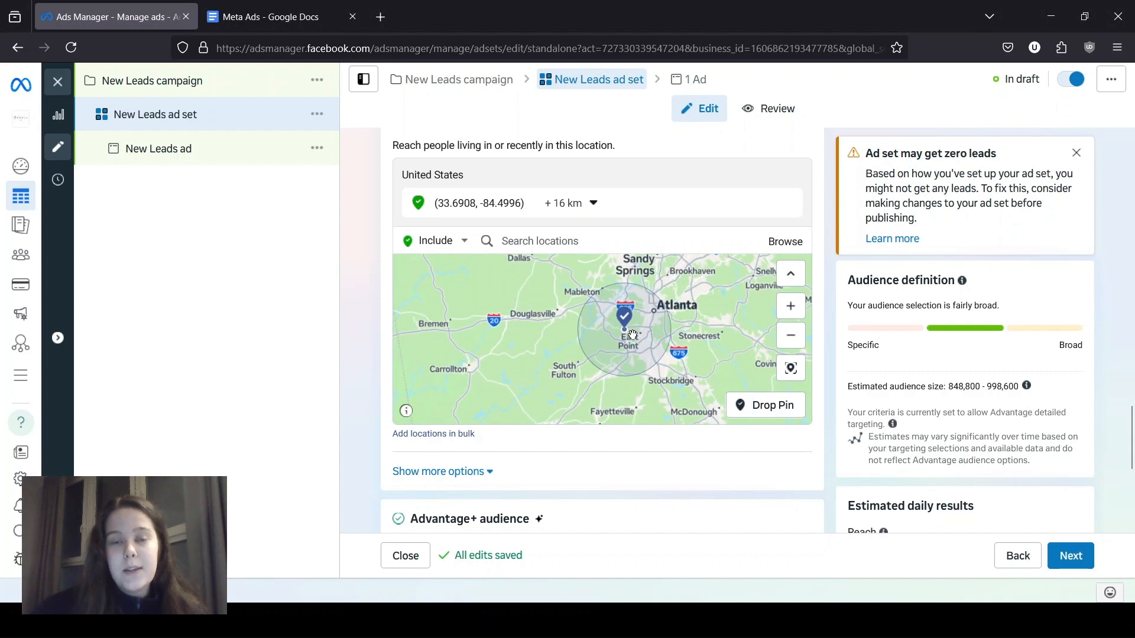
scroll(632, 335, up, 1)
scroll(640, 349, up, 1)
scroll(650, 340, down, 3)
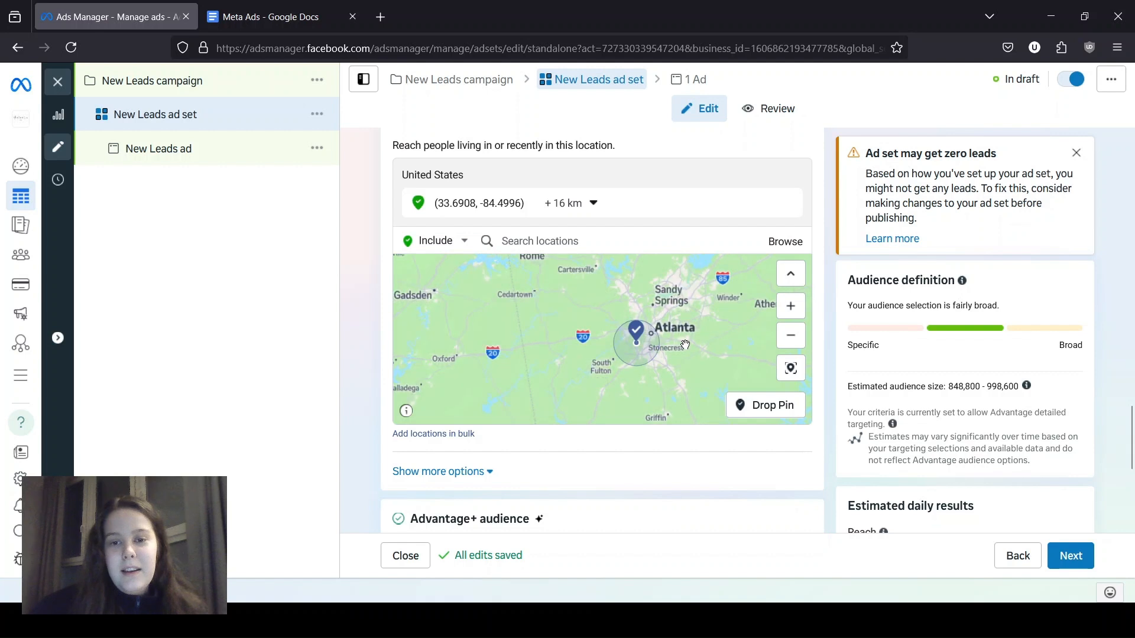
scroll(656, 331, up, 2)
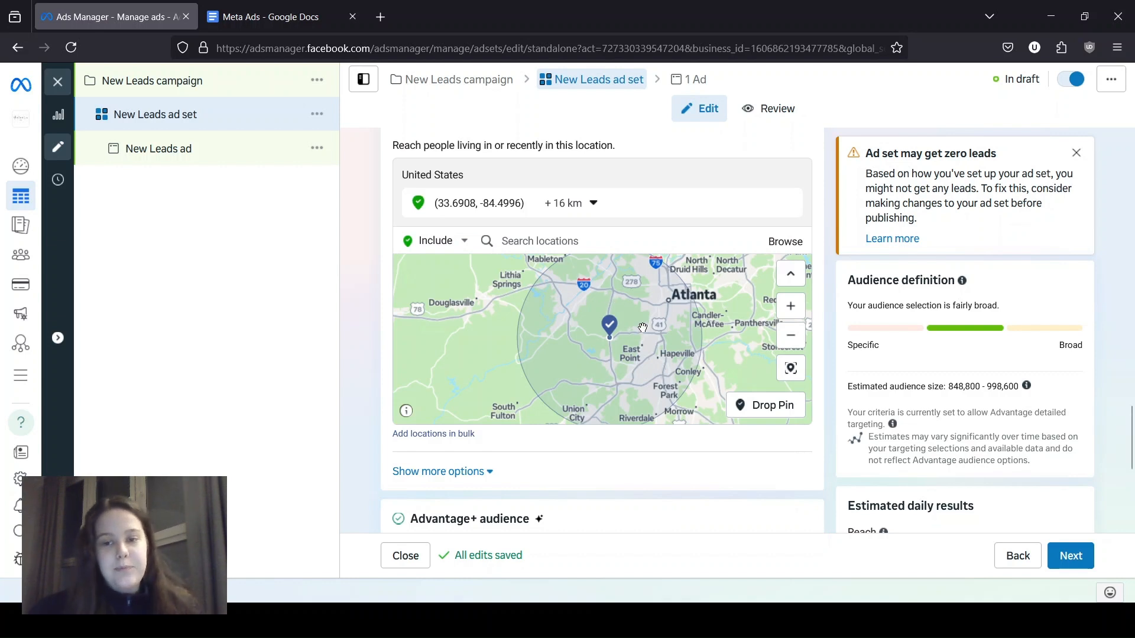
scroll(603, 306, up, 2)
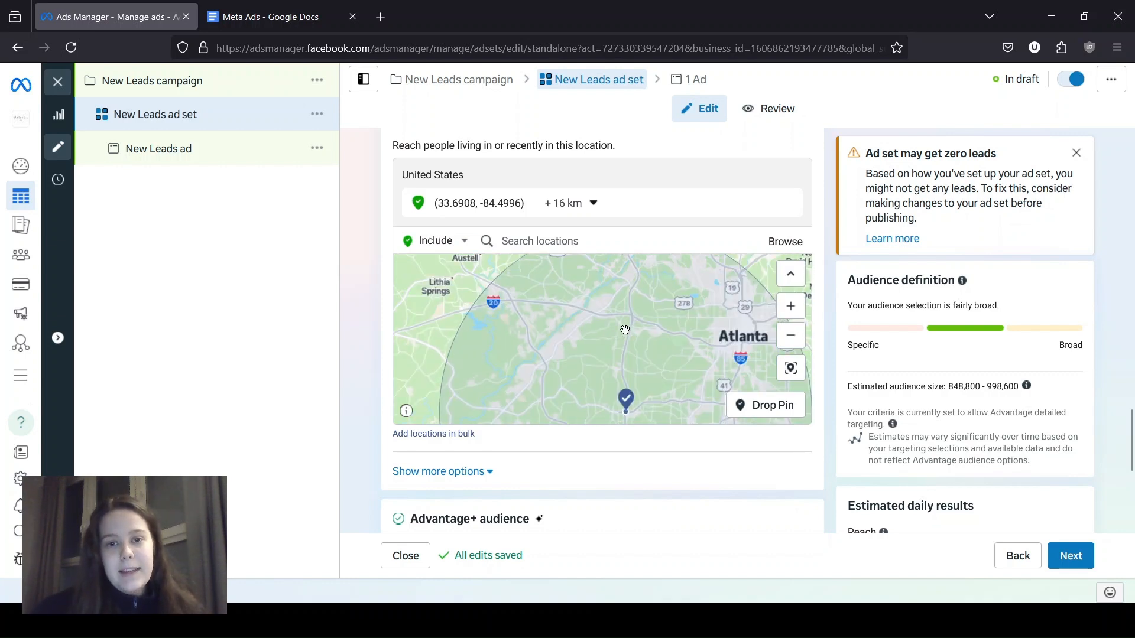
Step: Drop a second inclusion pin near East Point, at about (33.6797, -84.4381)
scroll(640, 326, down, 2)
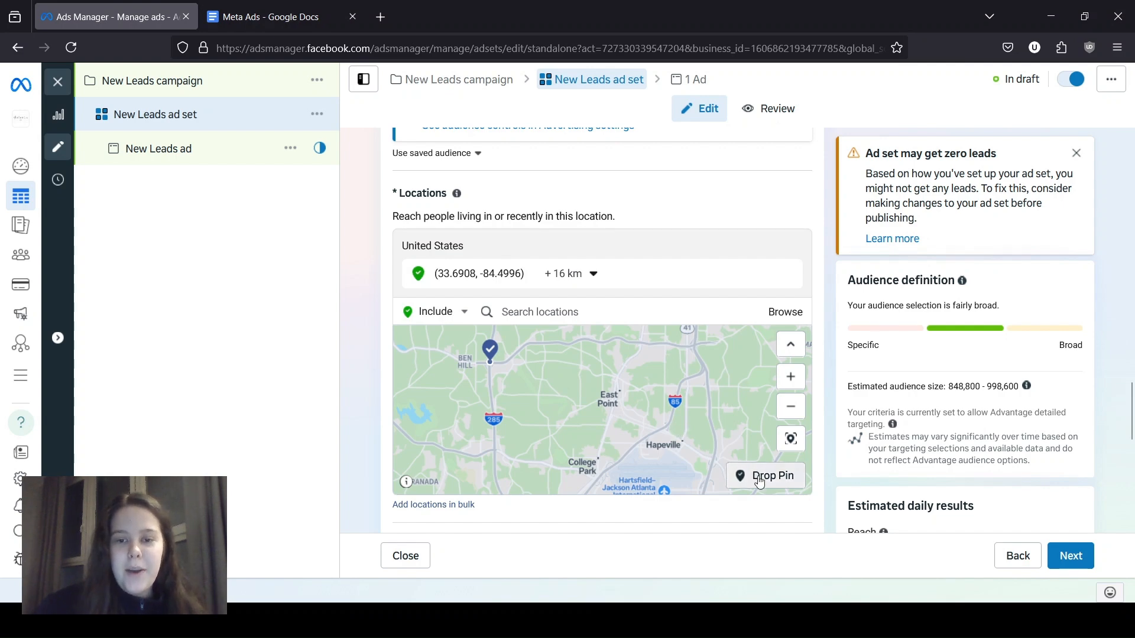
click(761, 476)
click(623, 389)
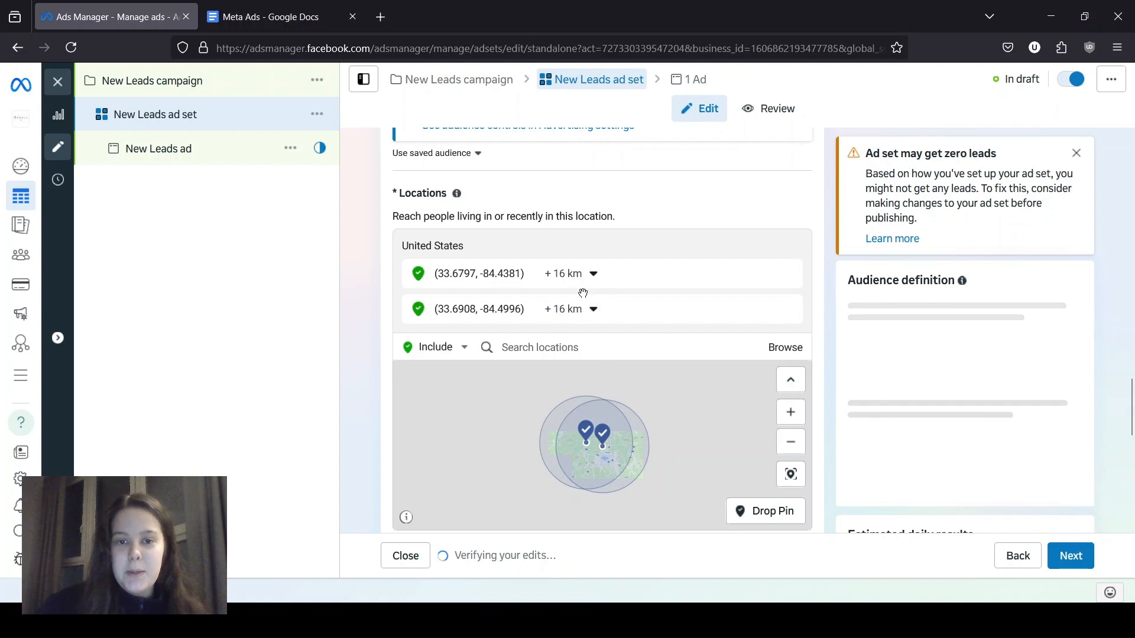
Step: Set the radius of the Ben Hill pin (33.6908, -84.4996) to 34 km
click(582, 312)
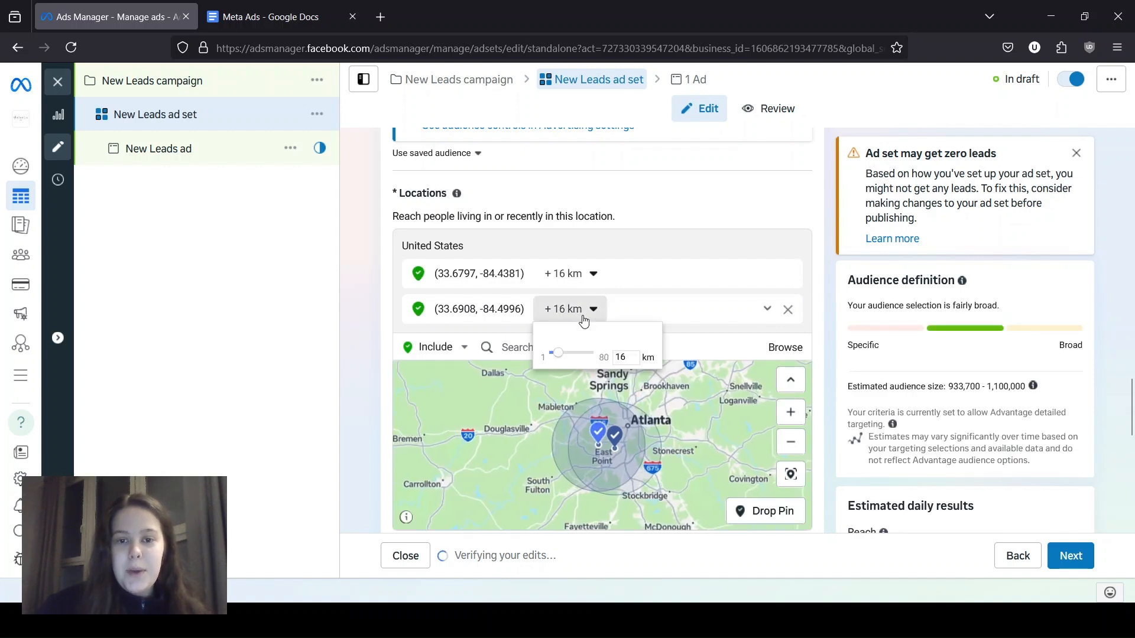
drag(559, 355, 556, 356)
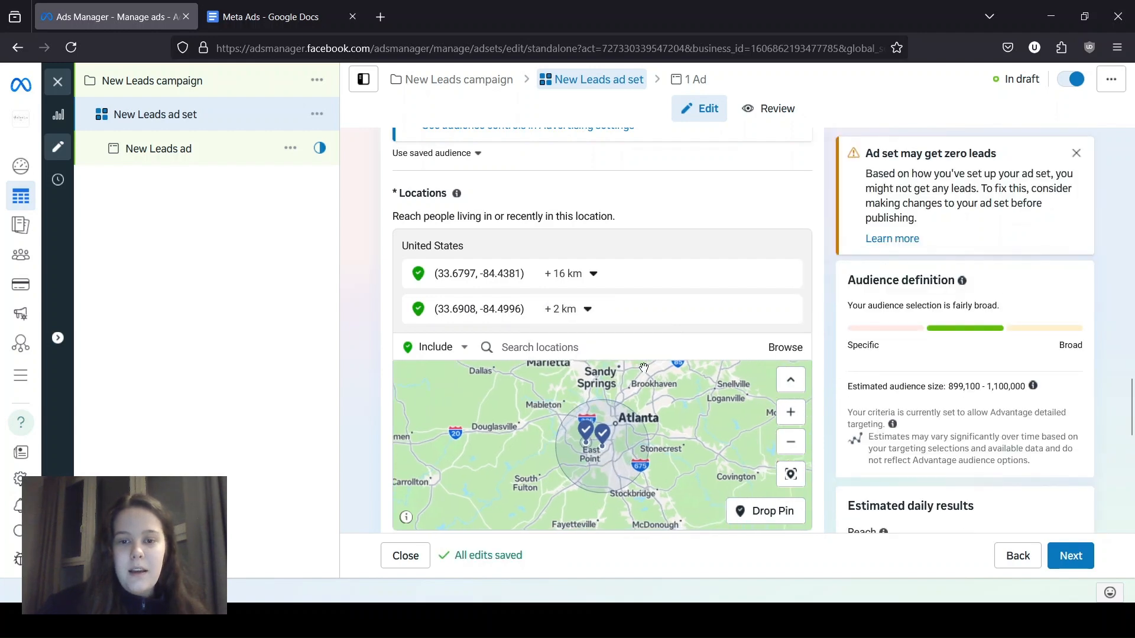
click(575, 309)
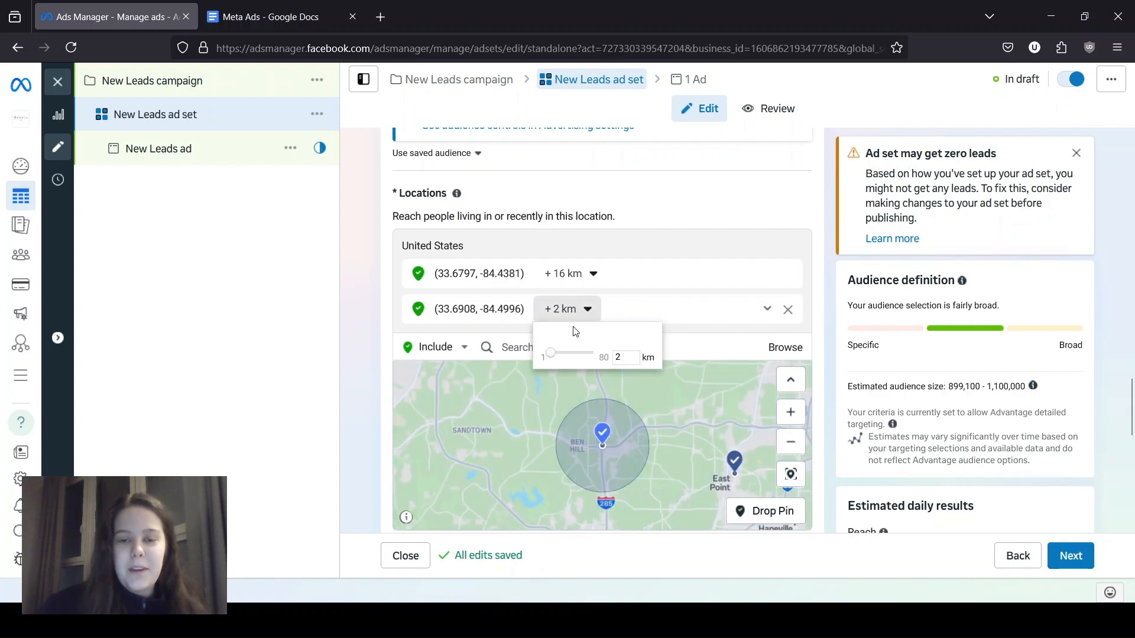
double_click(566, 360)
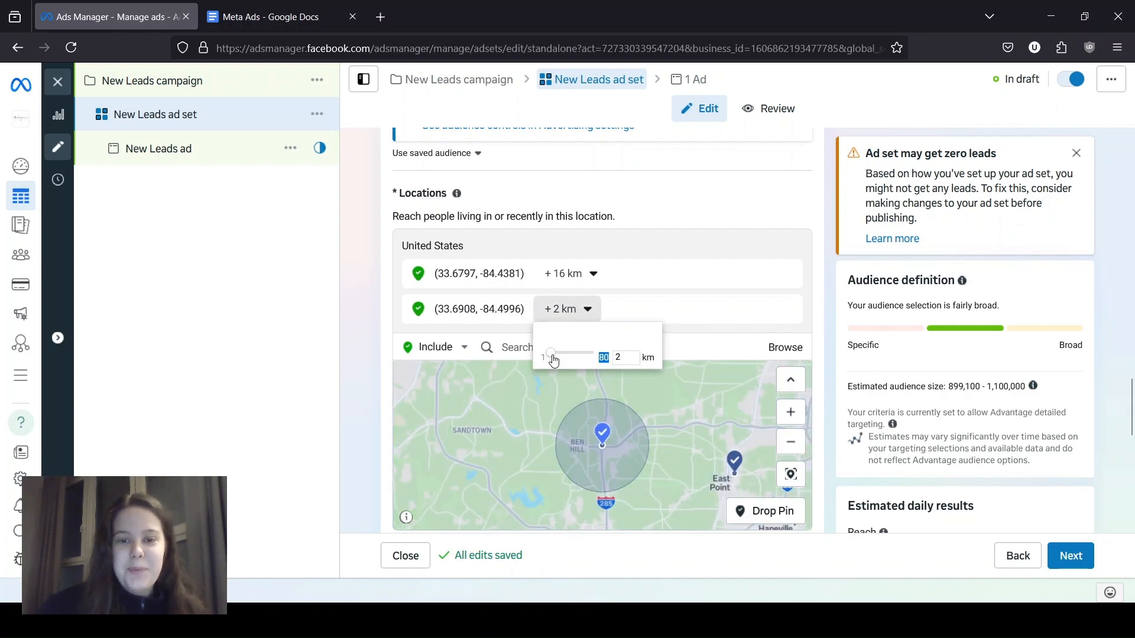
drag(557, 360, 580, 359)
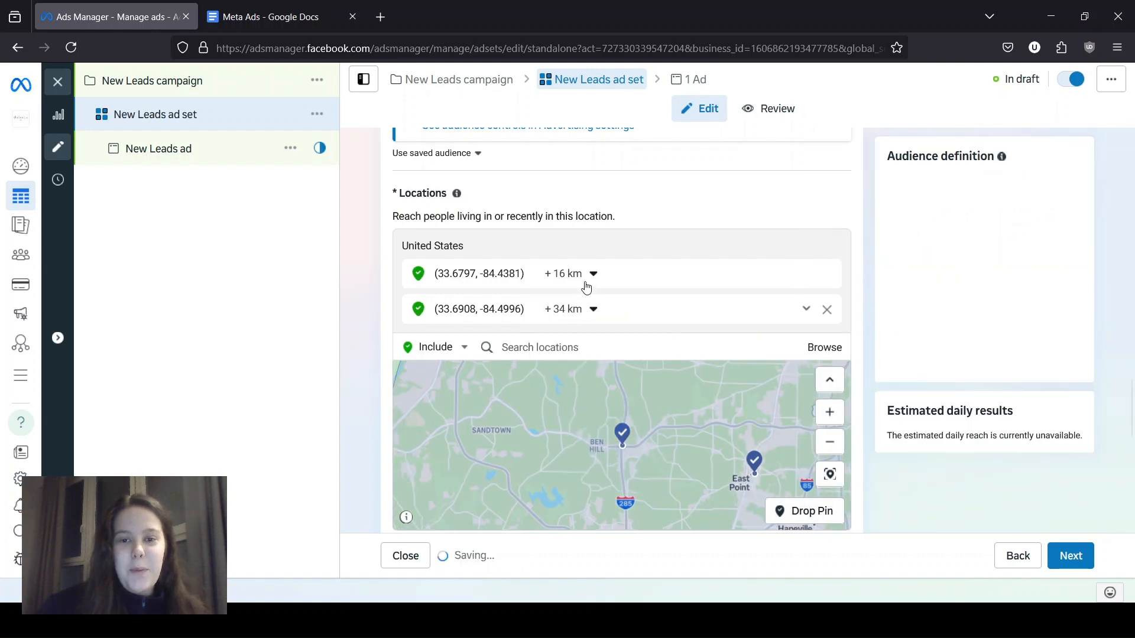
Step: Set the East Point pin's radius to 2 km and exclude that location from the targeting
click(586, 284)
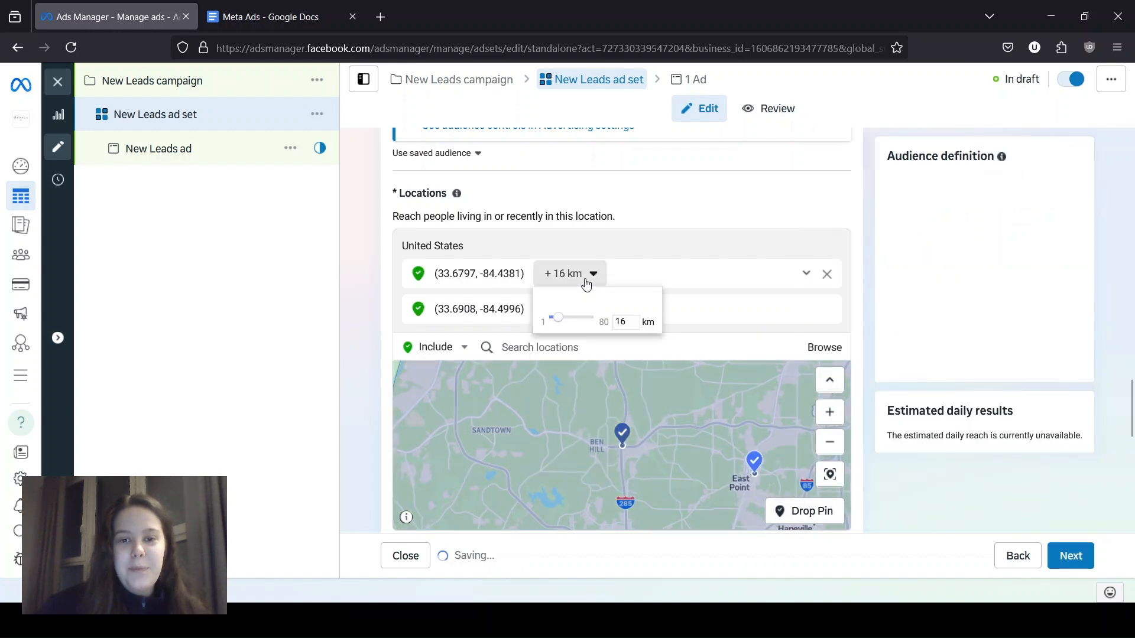
drag(564, 322, 555, 323)
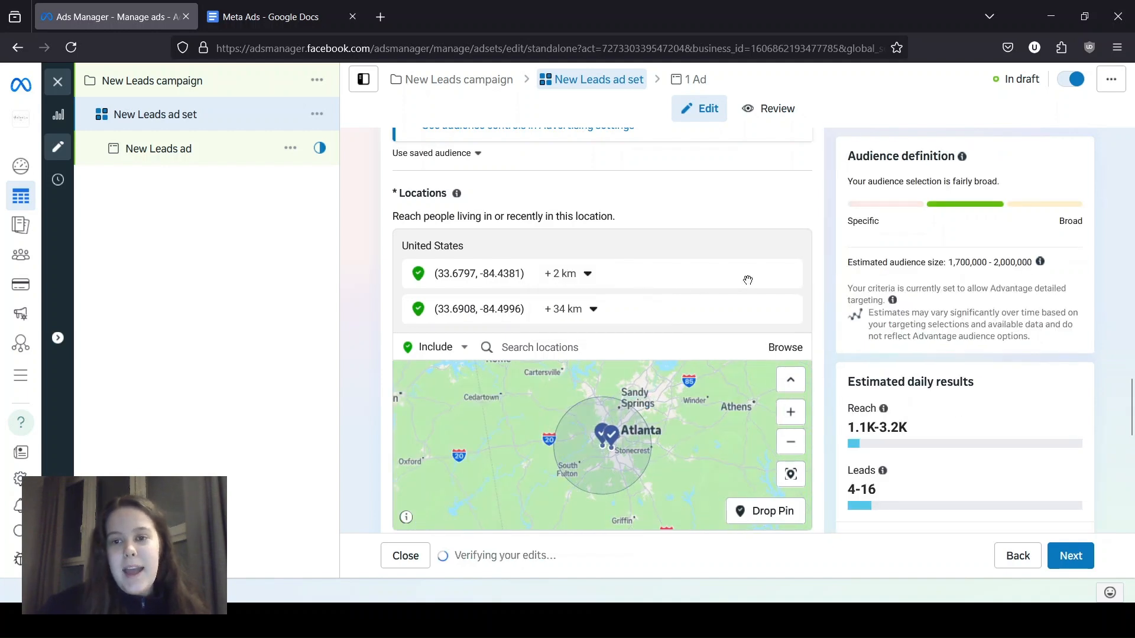
click(766, 275)
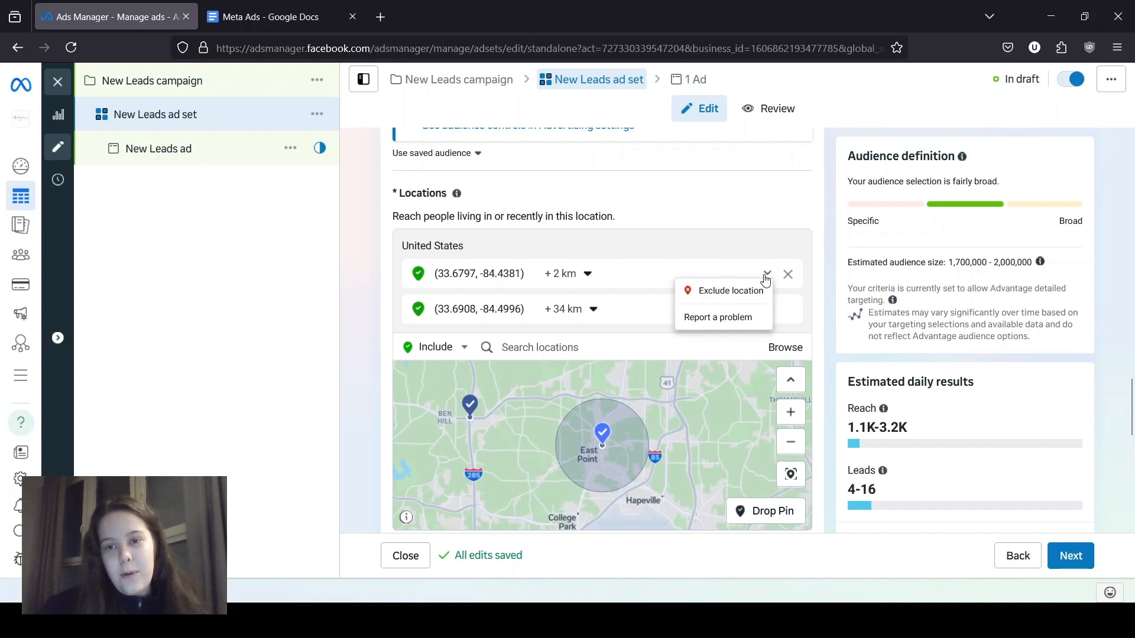
click(732, 291)
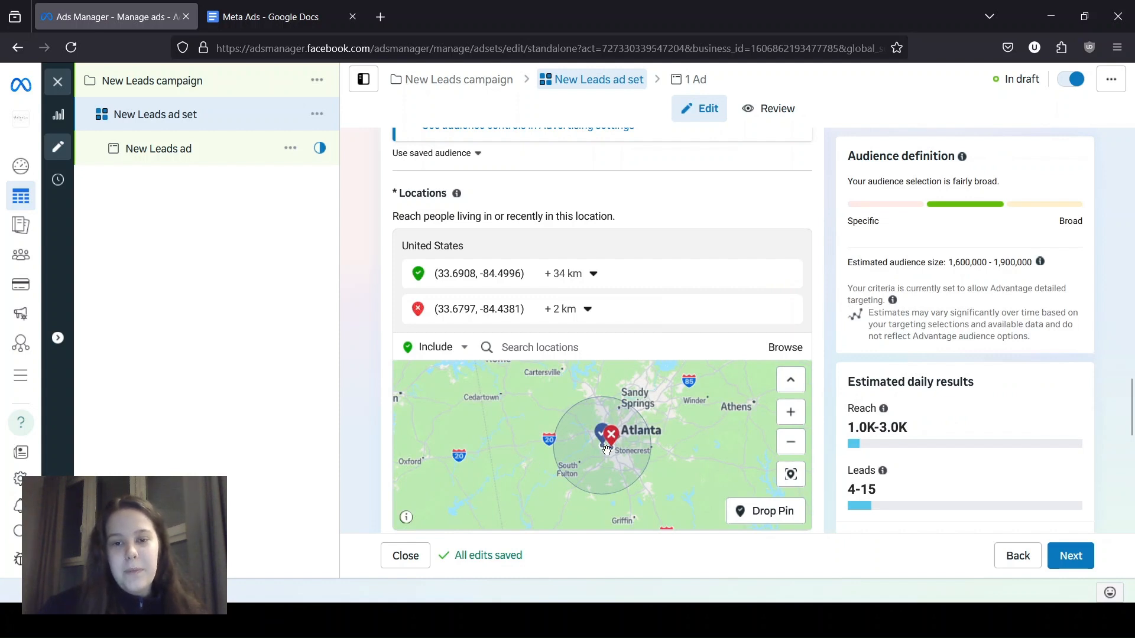
Step: Examine the minimum age, custom audience exclusion and language options below the locations map
scroll(523, 153, down, 4)
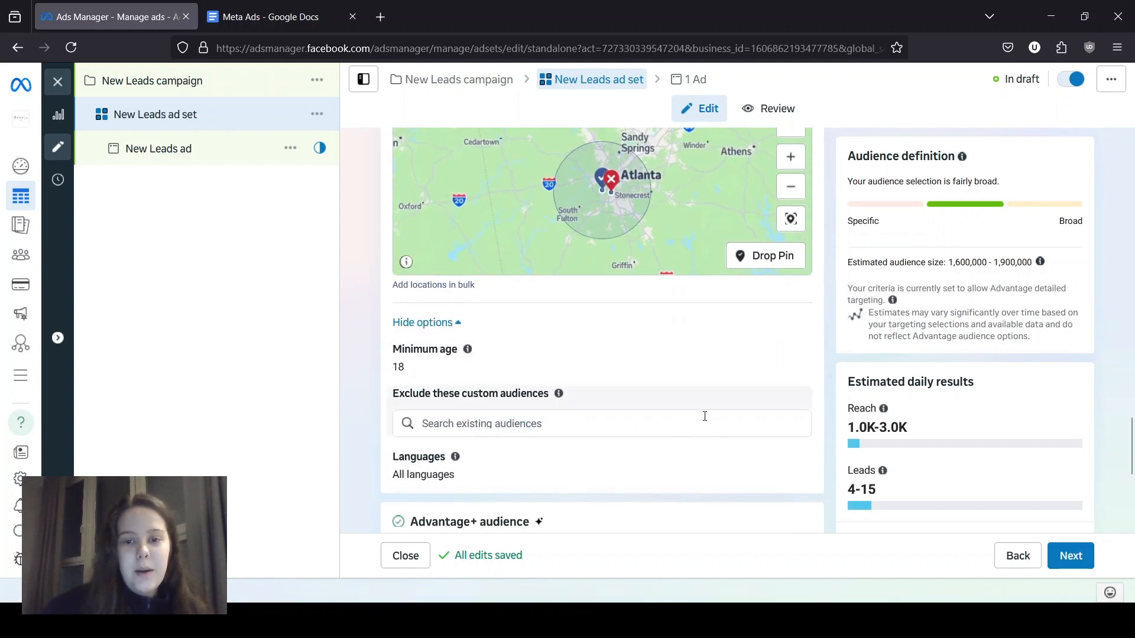
scroll(690, 393, down, 5)
scroll(690, 390, up, 4)
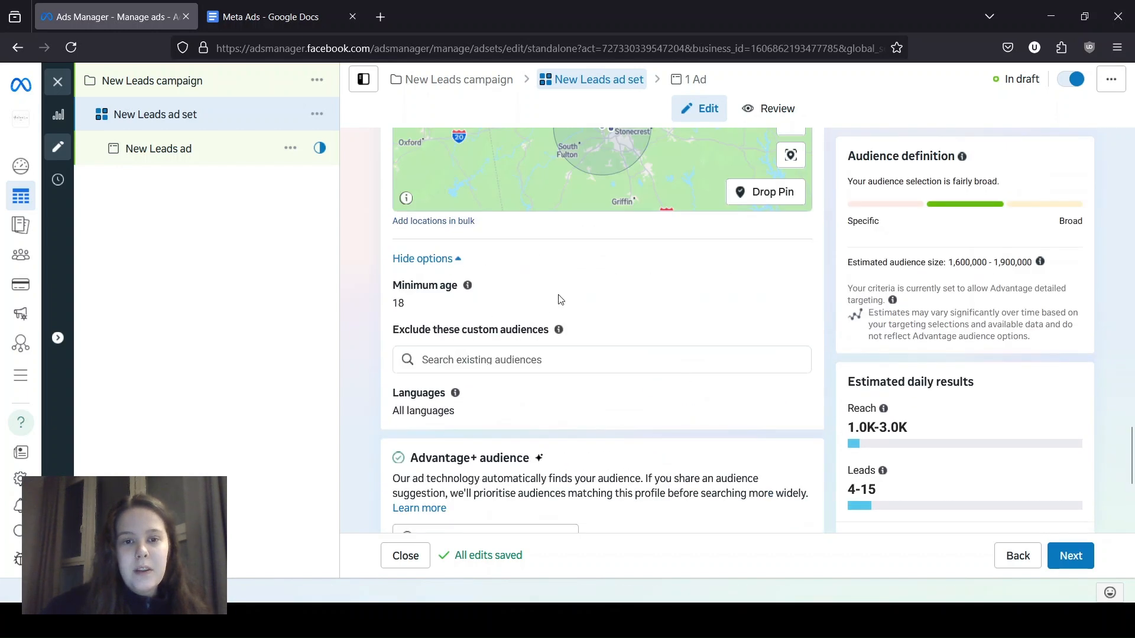
Step: Switch the ad set from Advantage+ audience to the original audience options
scroll(560, 299, down, 3)
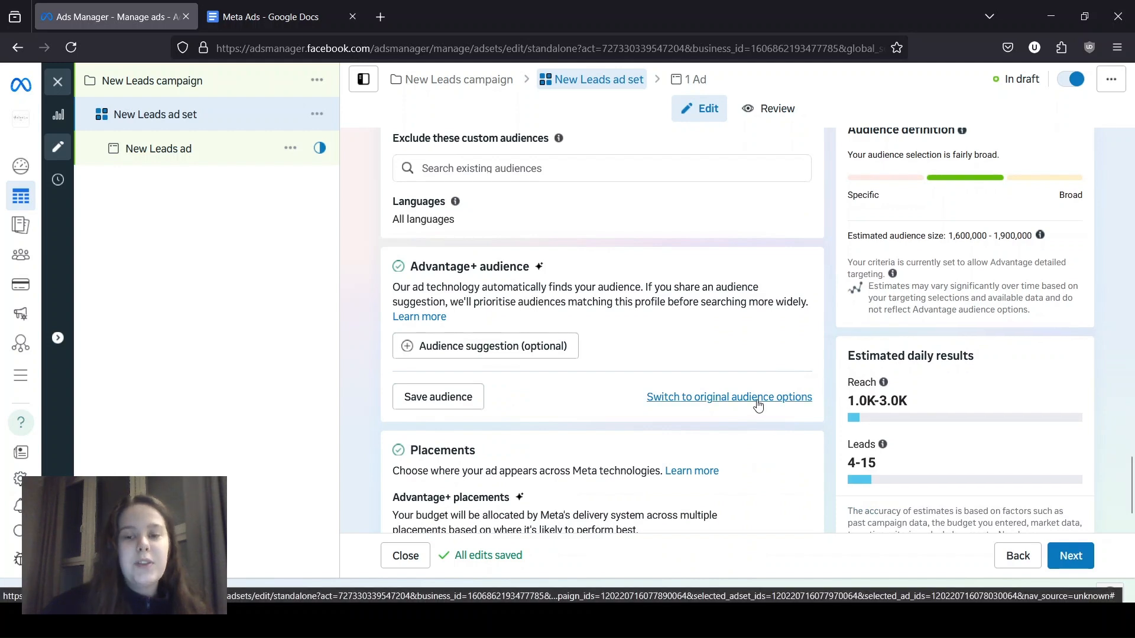
scroll(758, 405, up, 3)
mouse_move(467, 285)
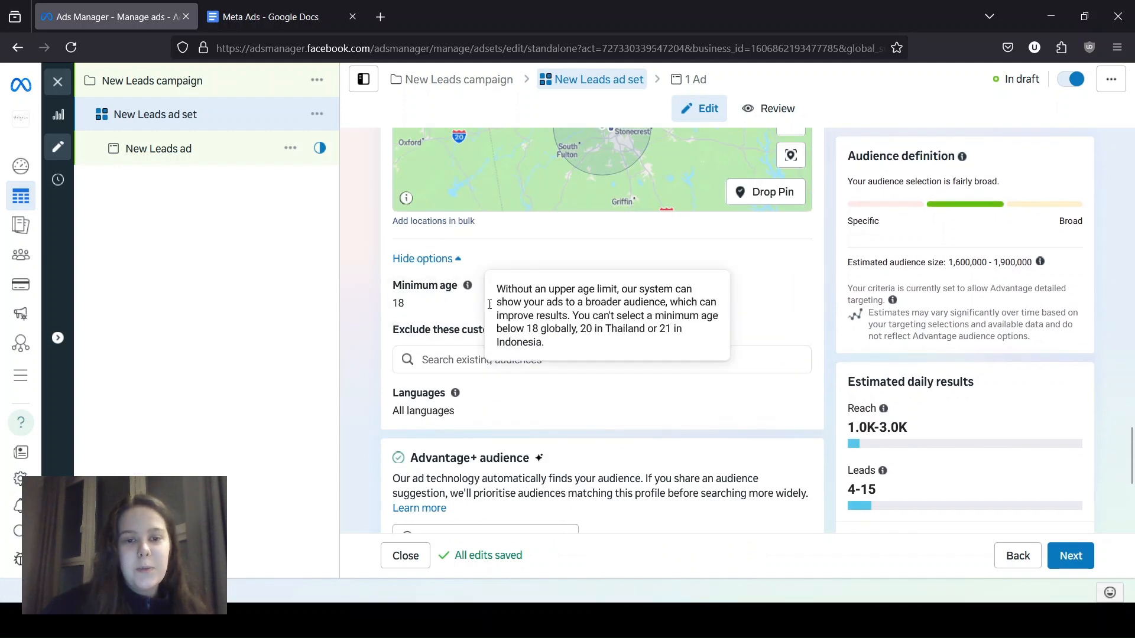
scroll(497, 319, down, 4)
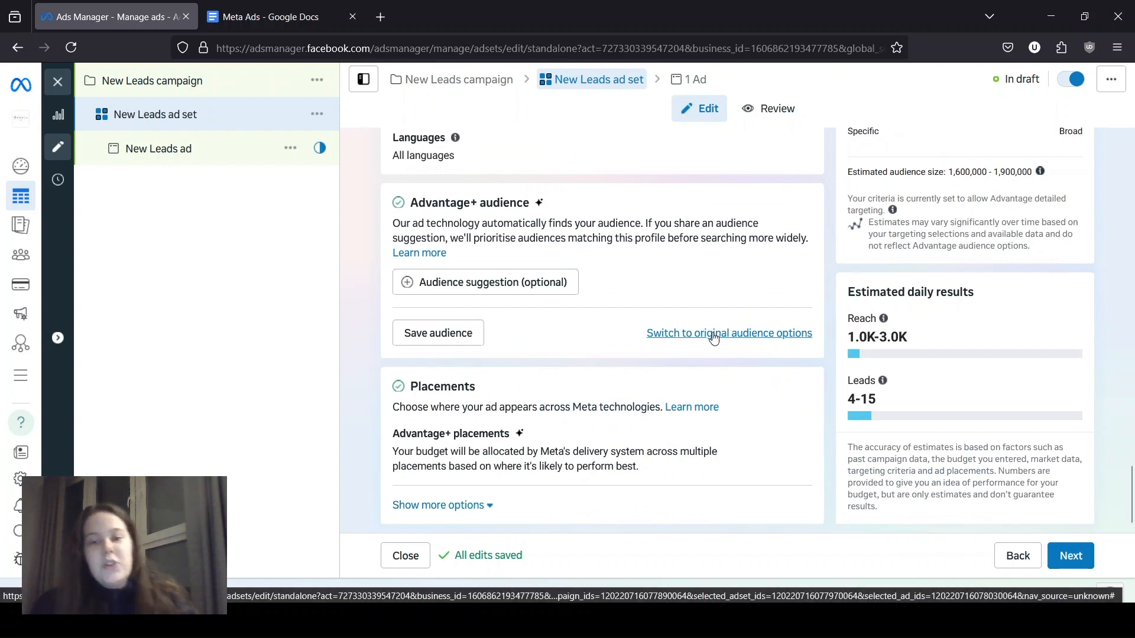
click(713, 335)
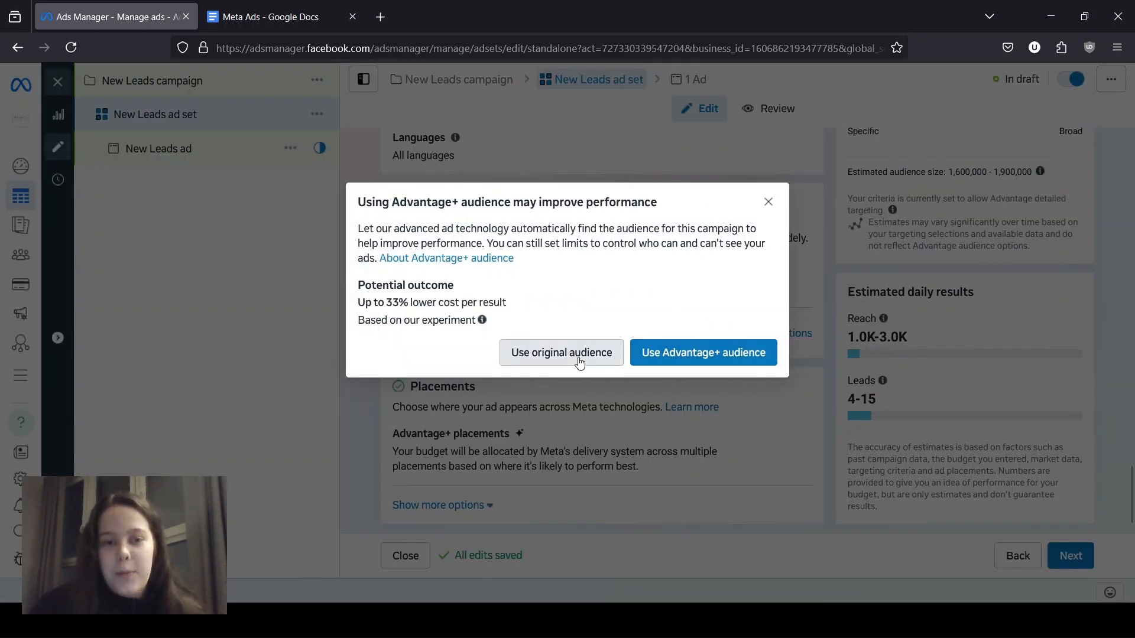
click(561, 352)
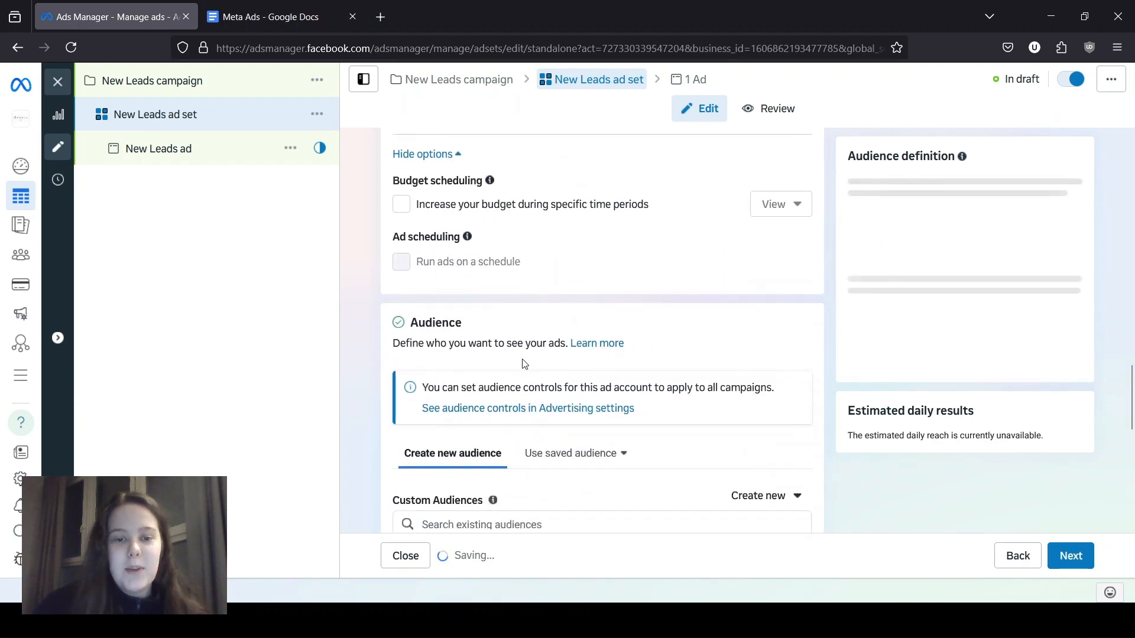
Step: Set the audience's maximum age to 64, keeping the minimum age at 18
scroll(544, 370, down, 2)
scroll(585, 402, down, 2)
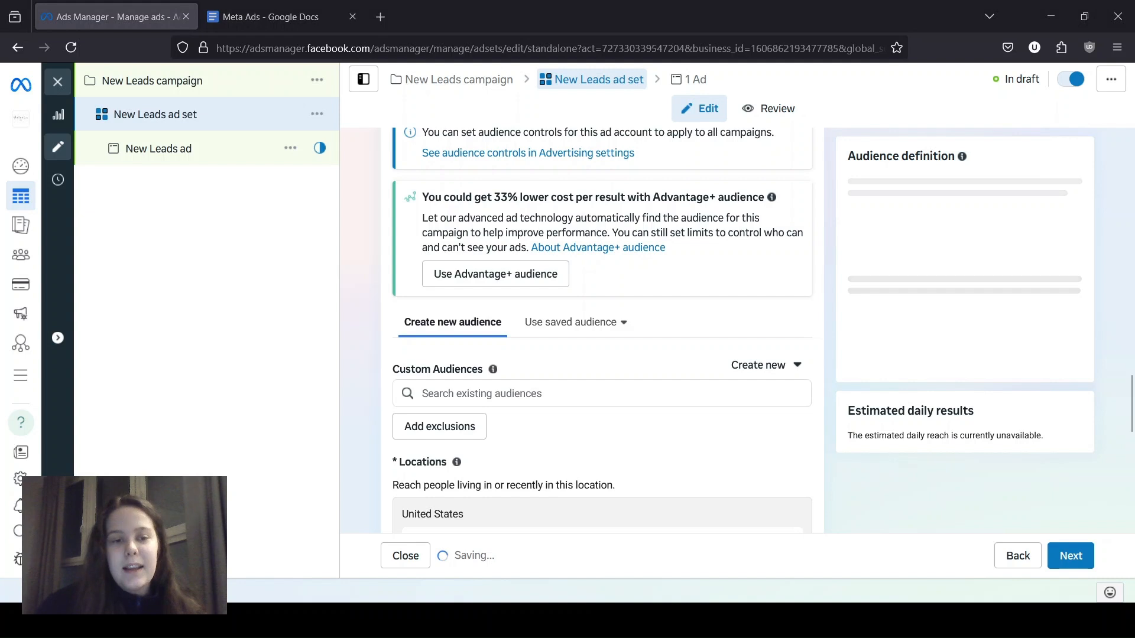
scroll(664, 378, down, 5)
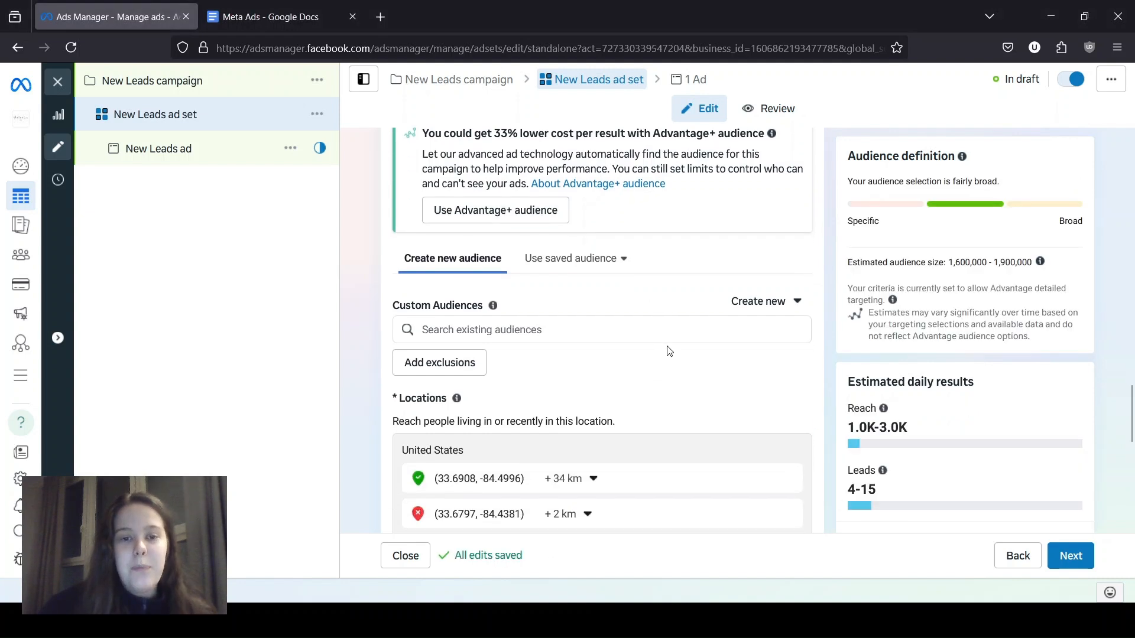
scroll(507, 221, down, 2)
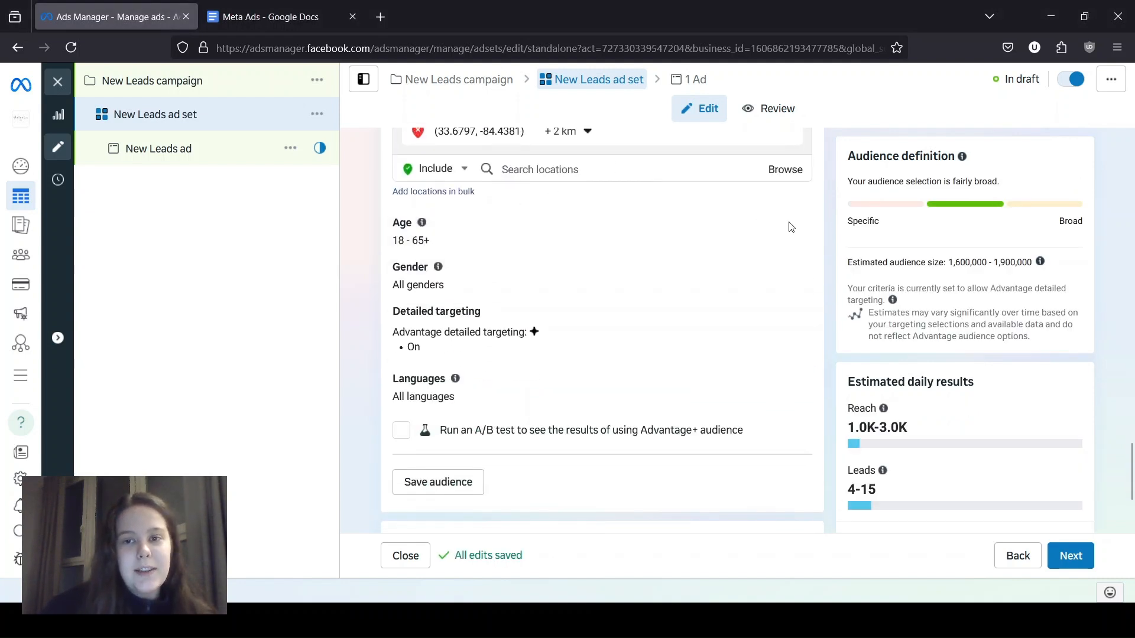
click(789, 230)
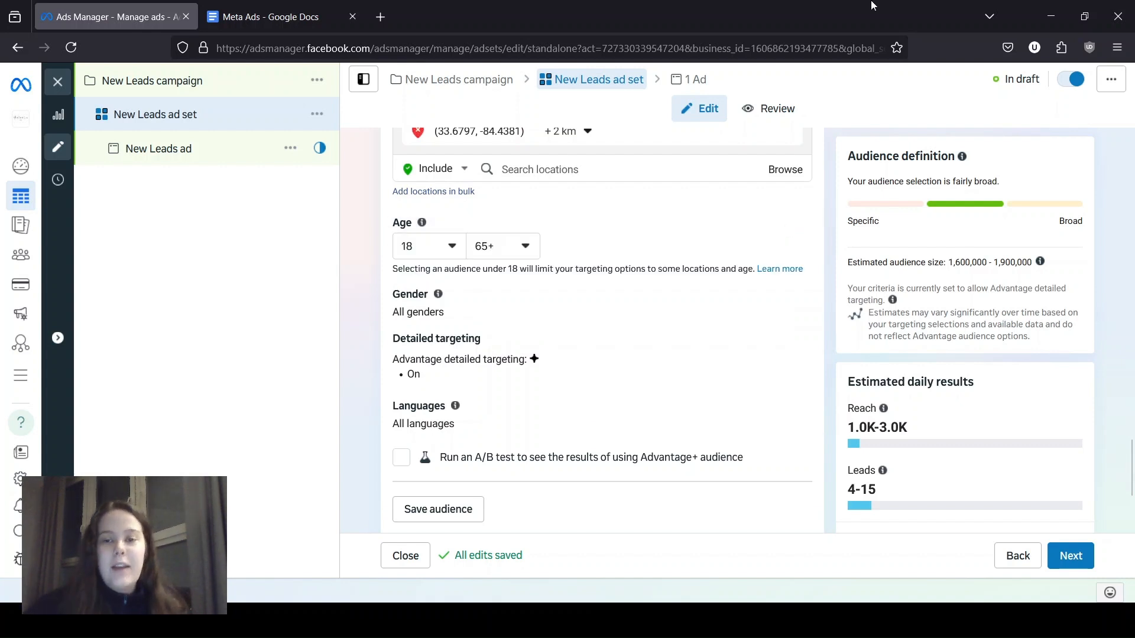
click(516, 247)
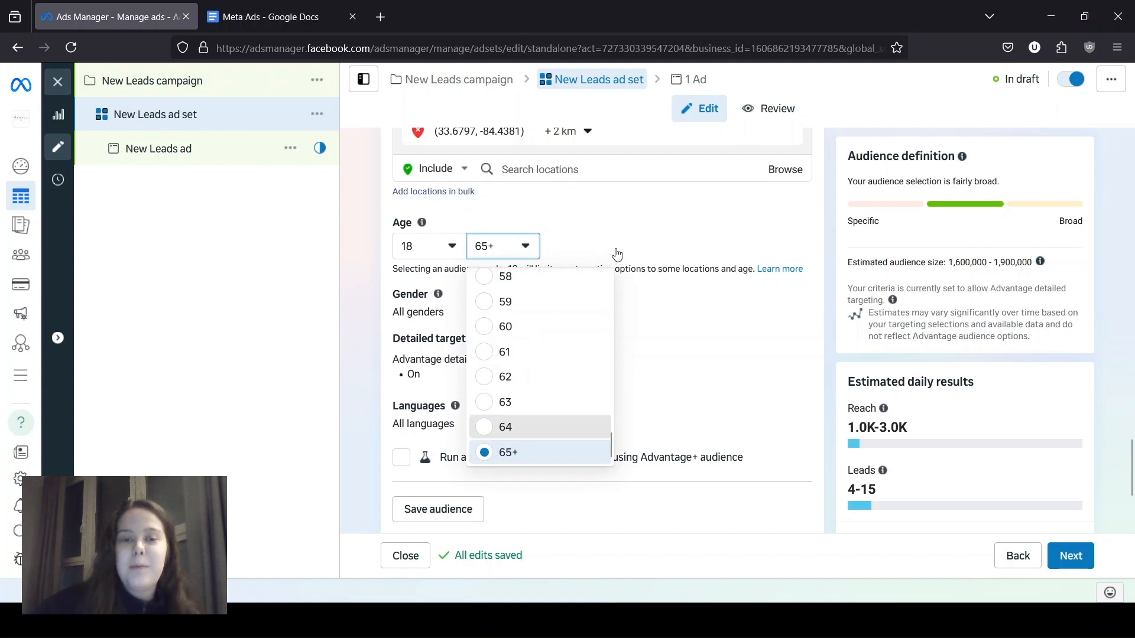
click(538, 432)
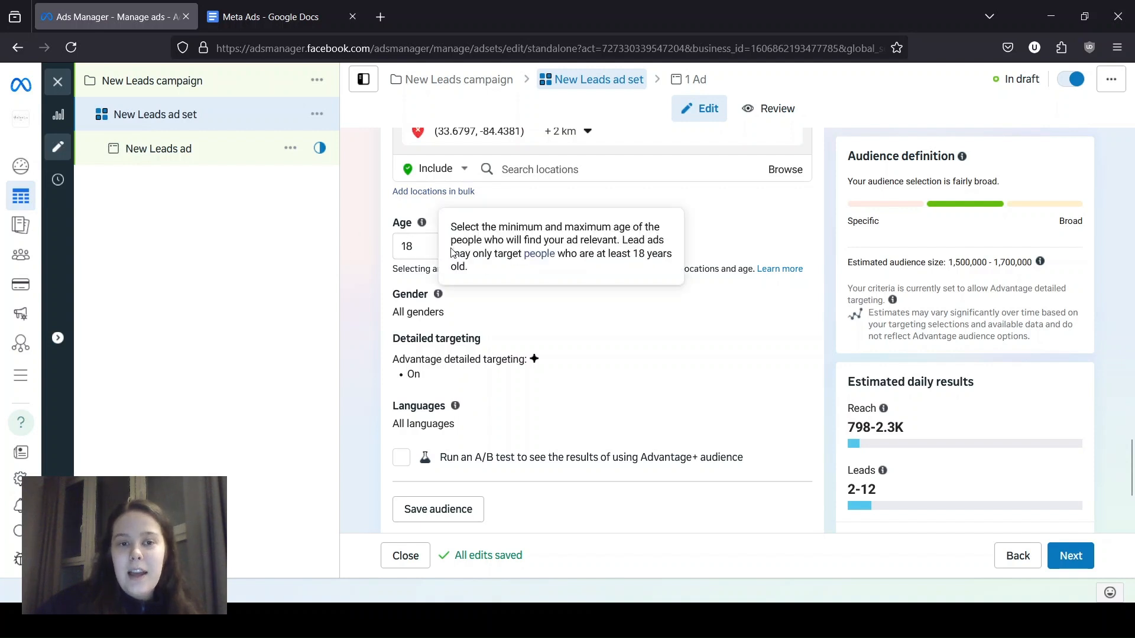
click(431, 249)
scroll(426, 396, down, 1)
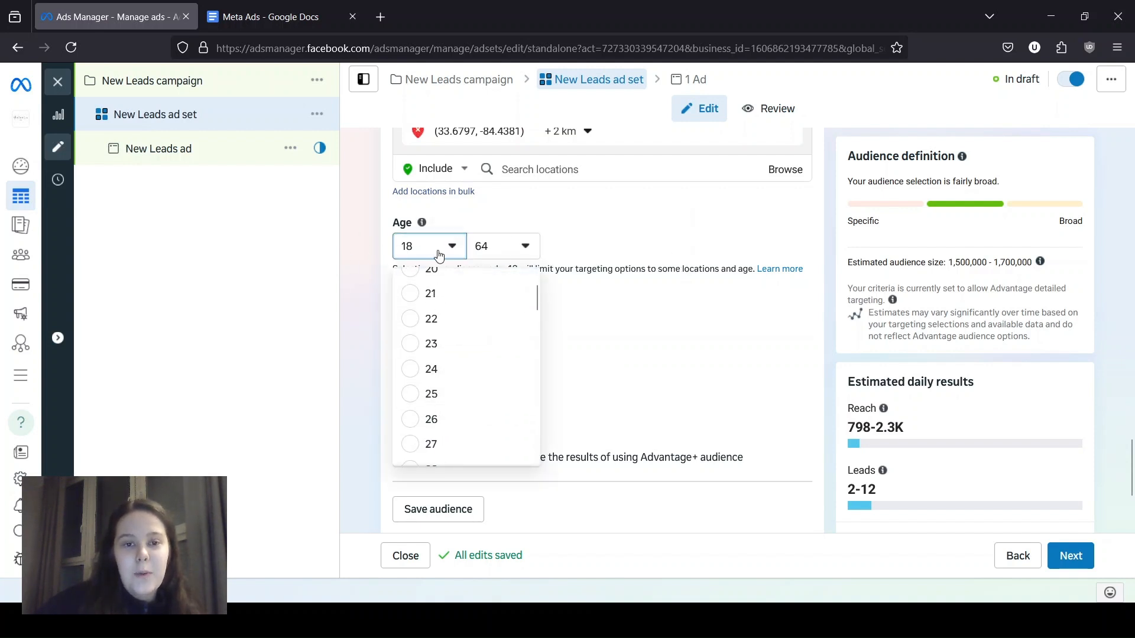
click(545, 261)
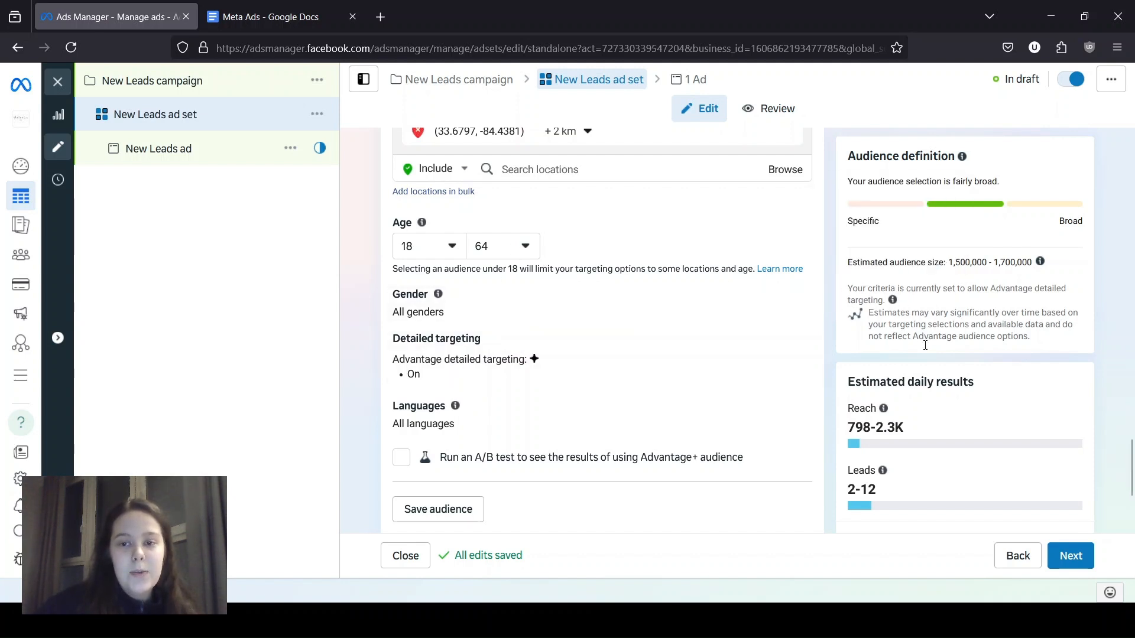
Step: Add the relationship status demographic Engaged to the audience's detailed targeting
scroll(554, 363, down, 1)
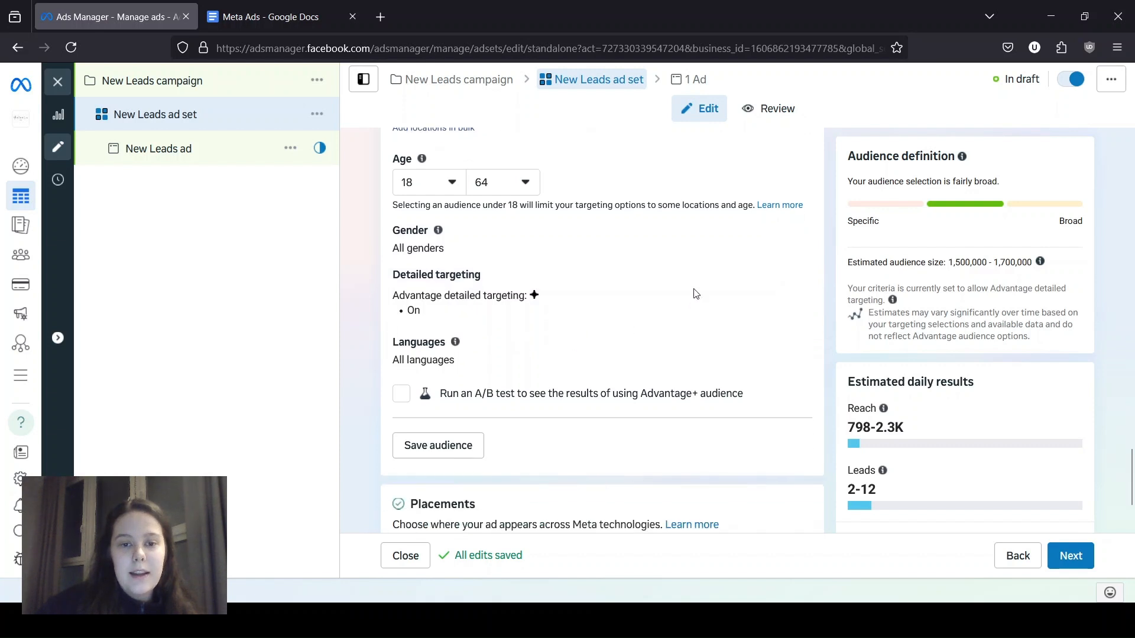
click(792, 279)
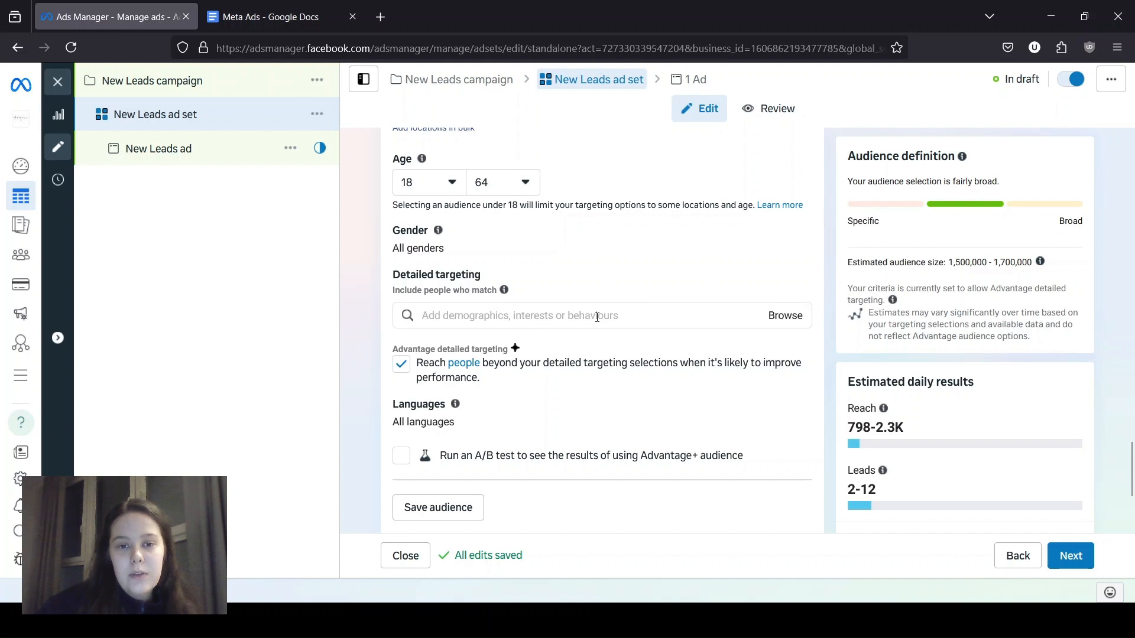
click(597, 317)
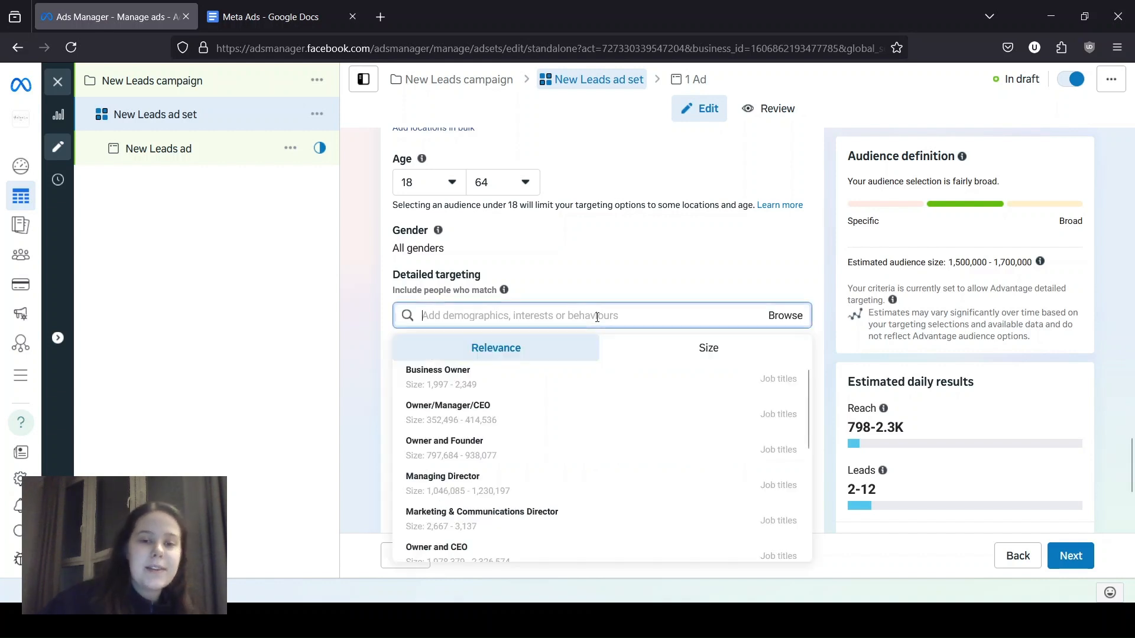
text(engaged)
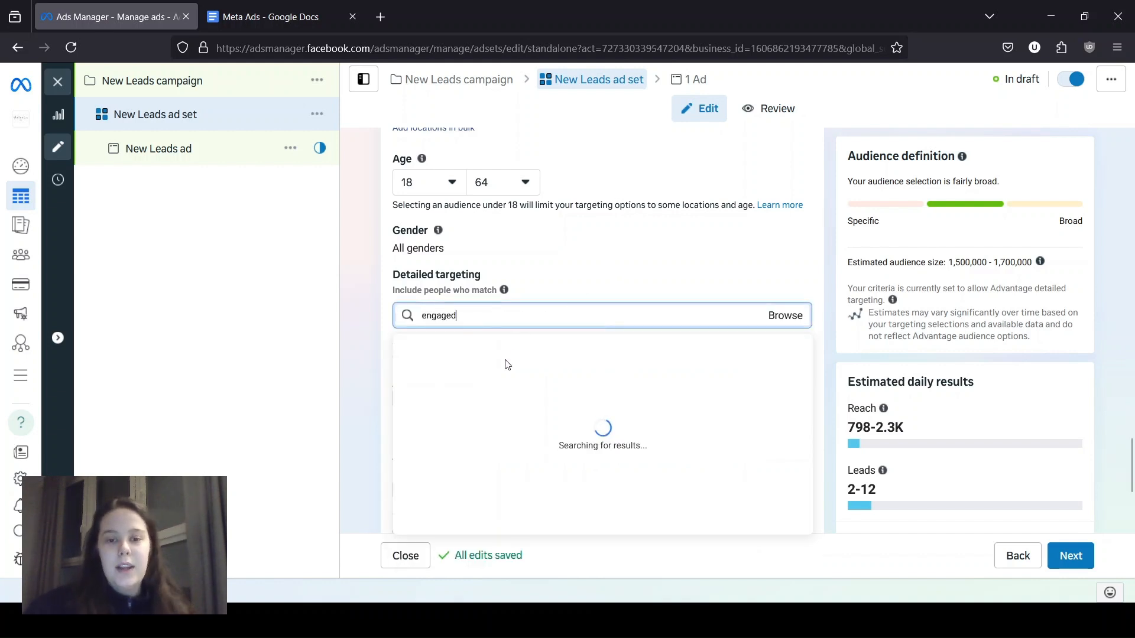
click(549, 383)
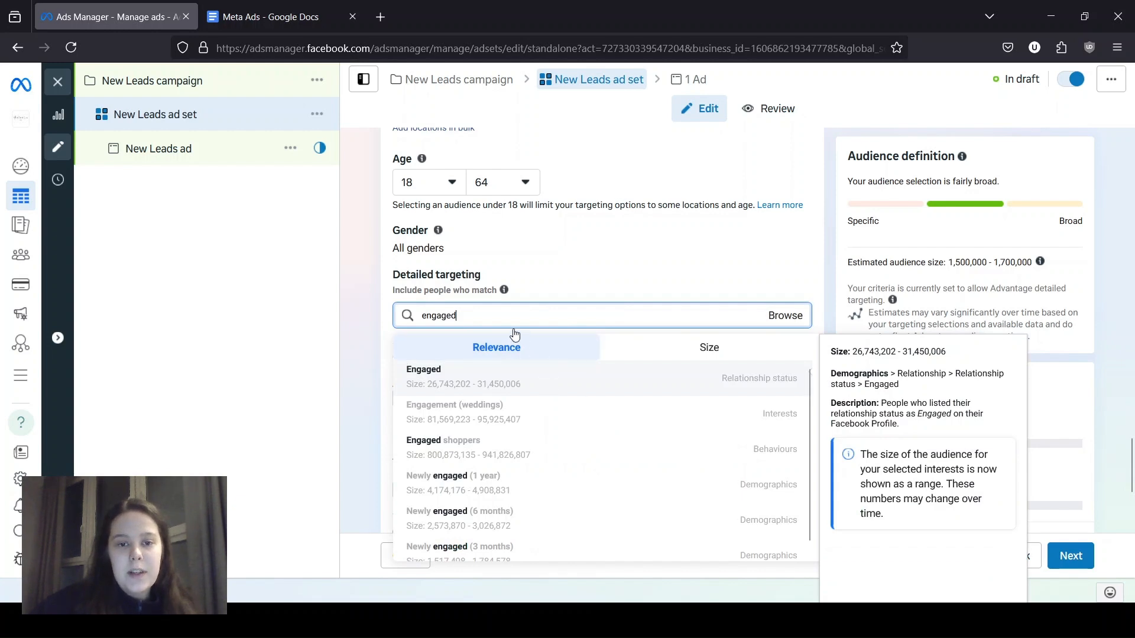
click(375, 328)
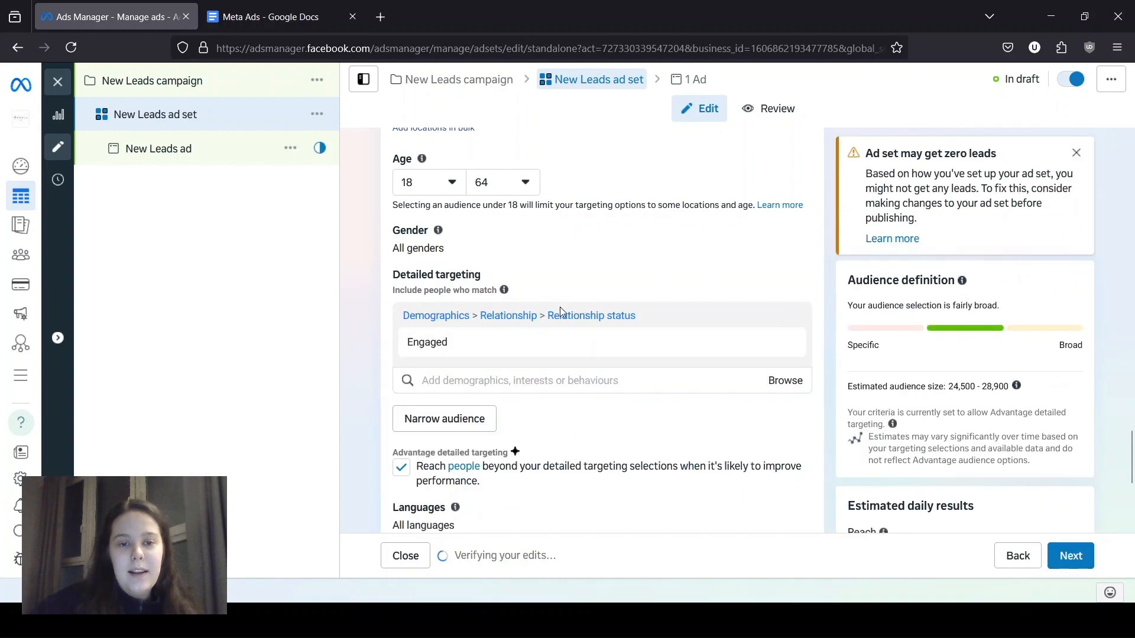
mouse_move(537, 346)
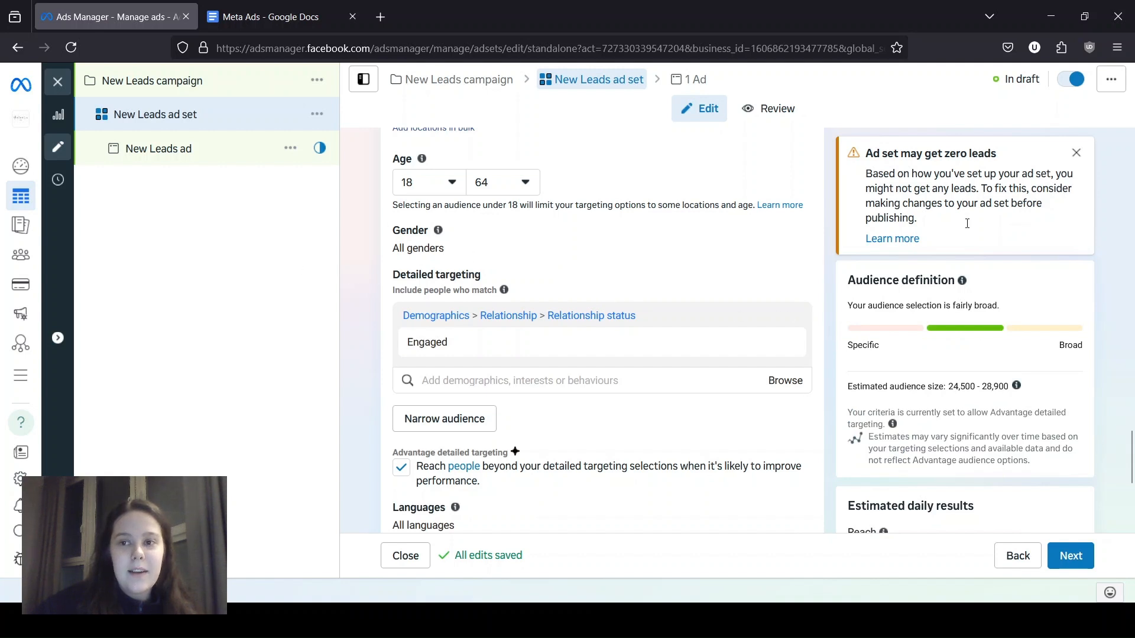
Step: Limit the audience's languages to English (All)
scroll(696, 288, down, 2)
scroll(411, 264, down, 1)
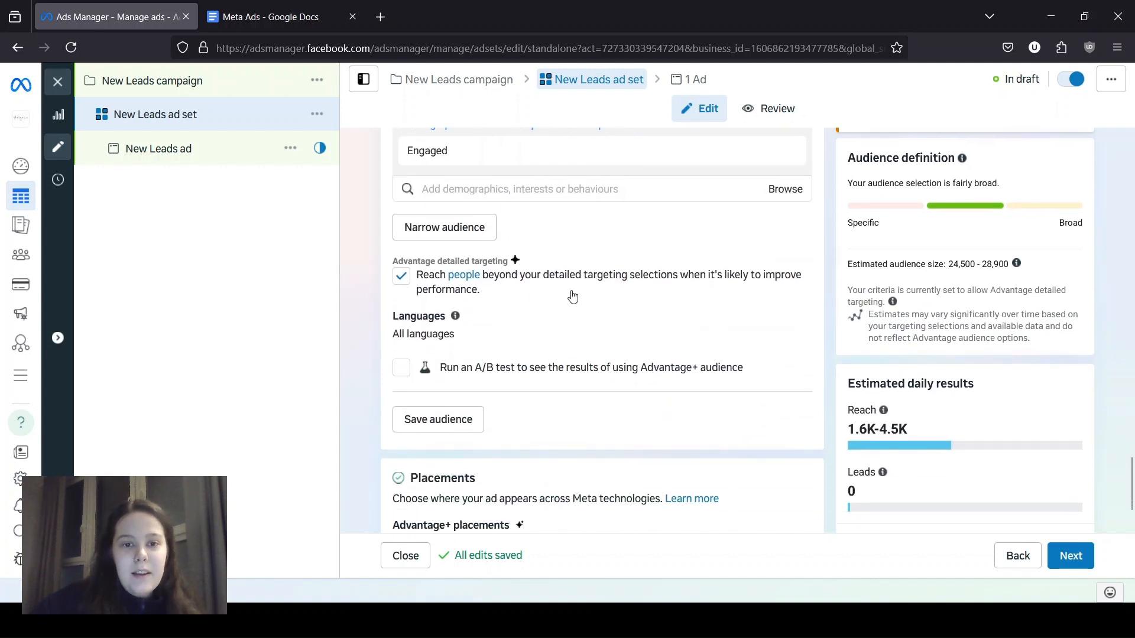
scroll(577, 295, down, 2)
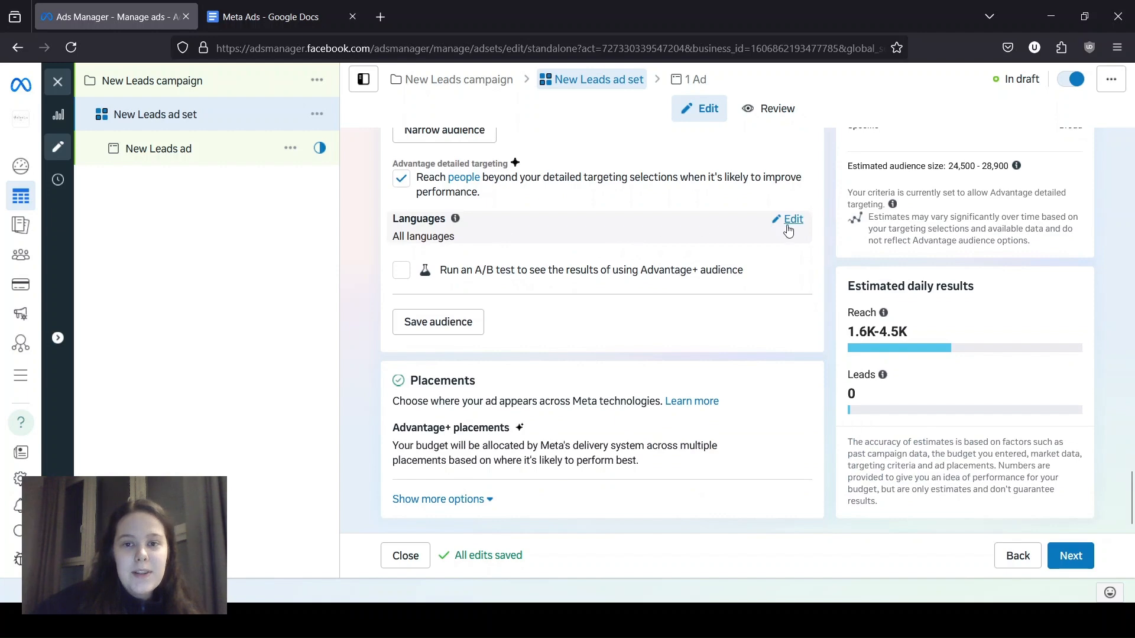
click(792, 220)
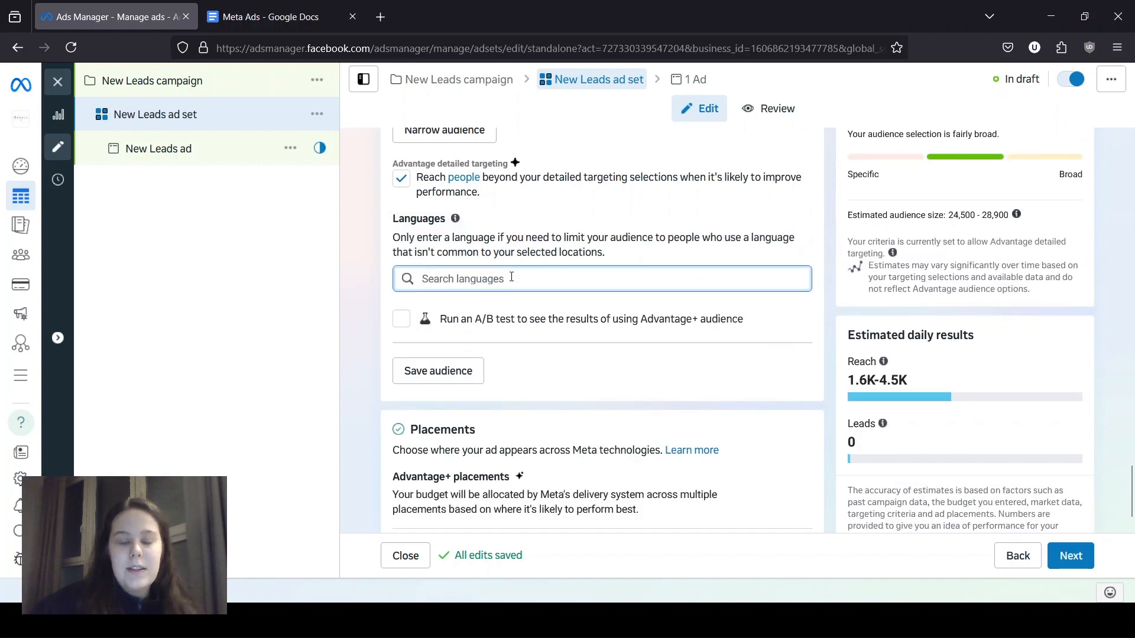
text(engl)
click(503, 313)
click(373, 291)
scroll(374, 291, down, 3)
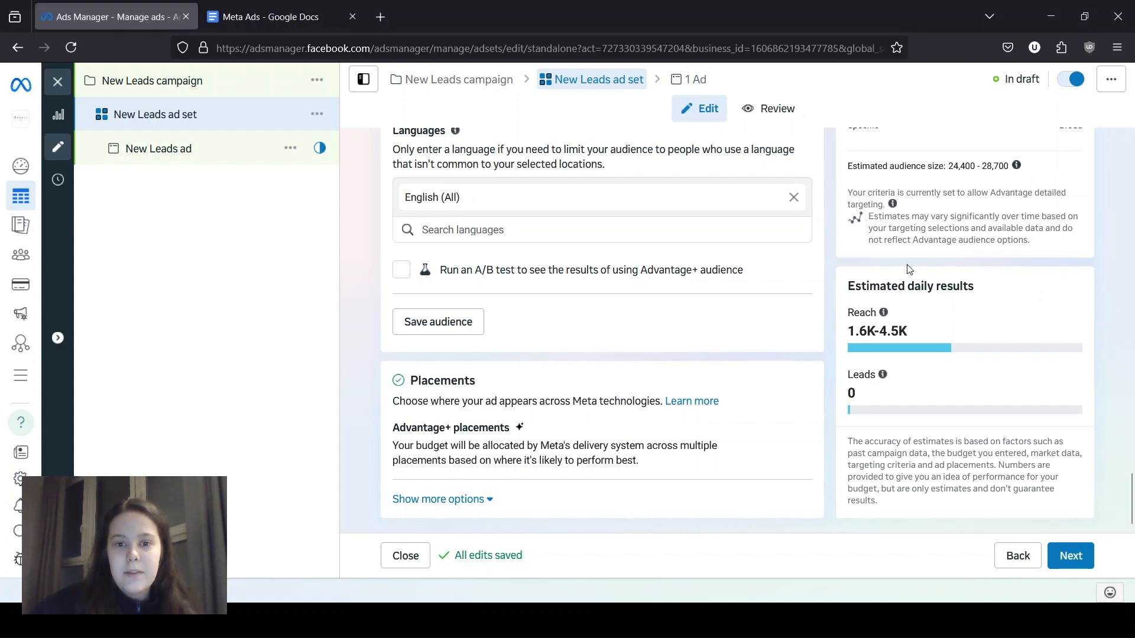
Step: Dismiss the notice about the ad set possibly getting zero leads
mouse_move(762, 455)
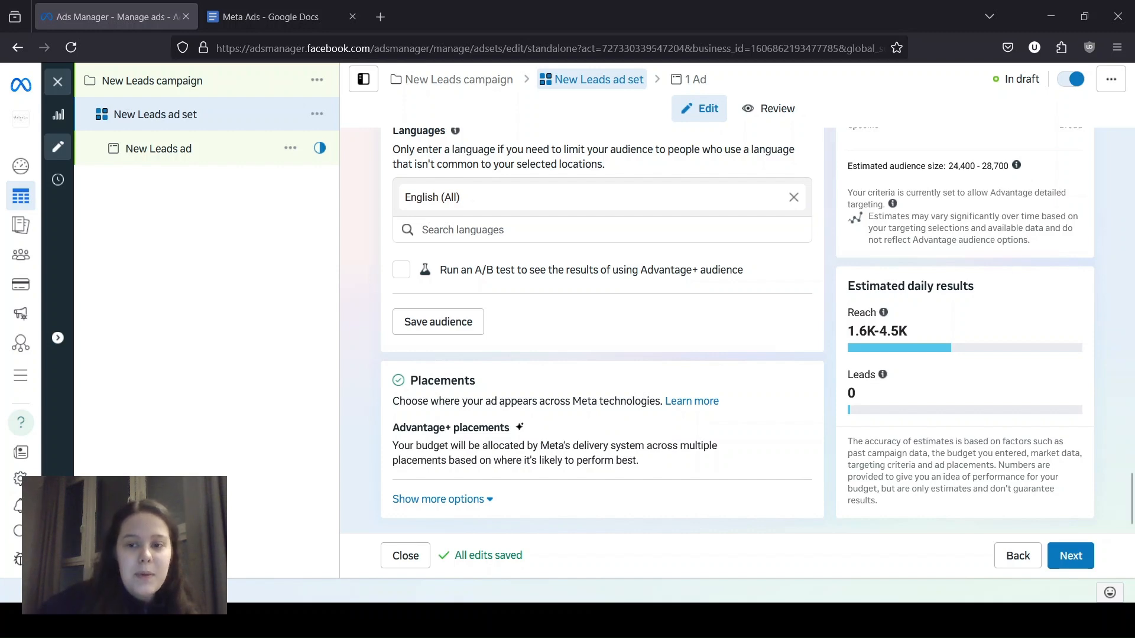
scroll(778, 332, up, 10)
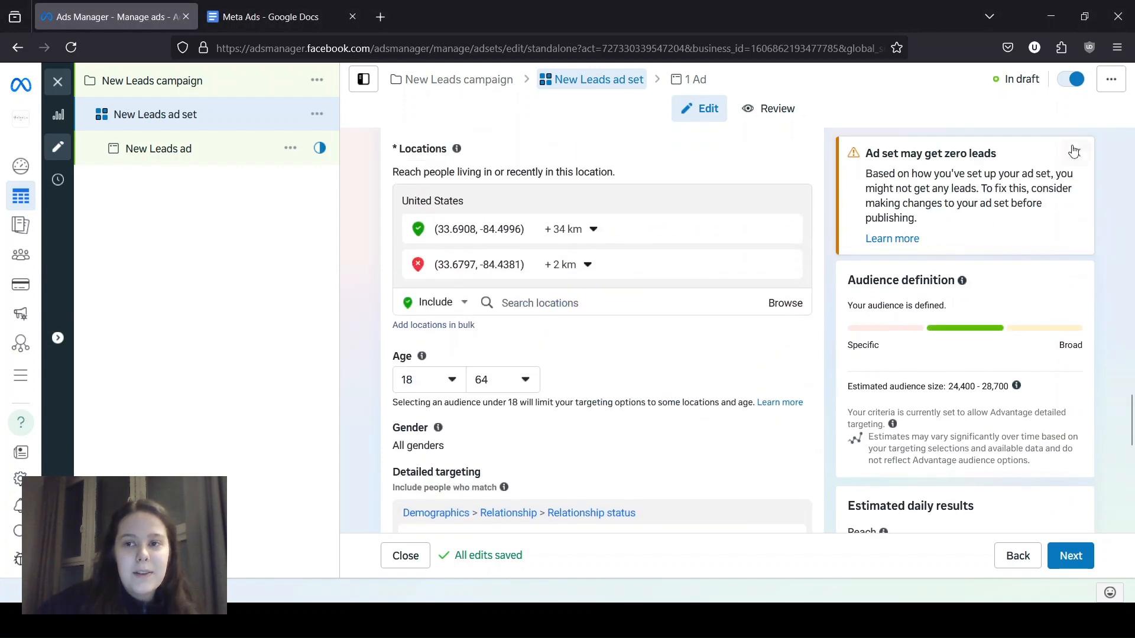
click(1077, 153)
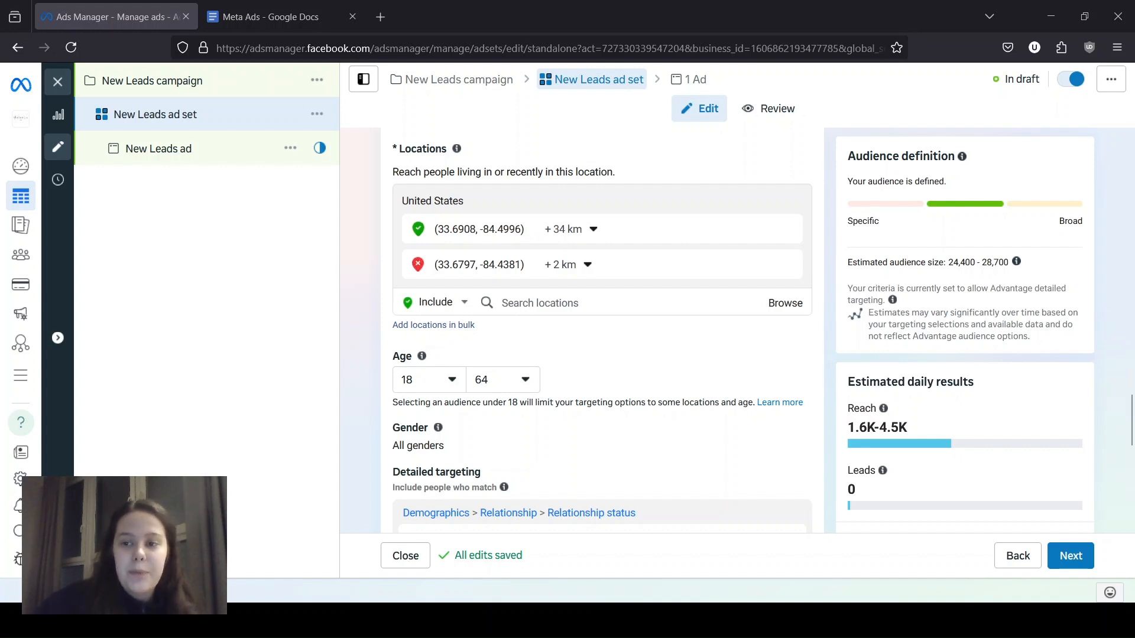
Step: Examine the estimated audience size and the estimated daily reach and leads alongside the audience settings
scroll(1056, 187, up, 4)
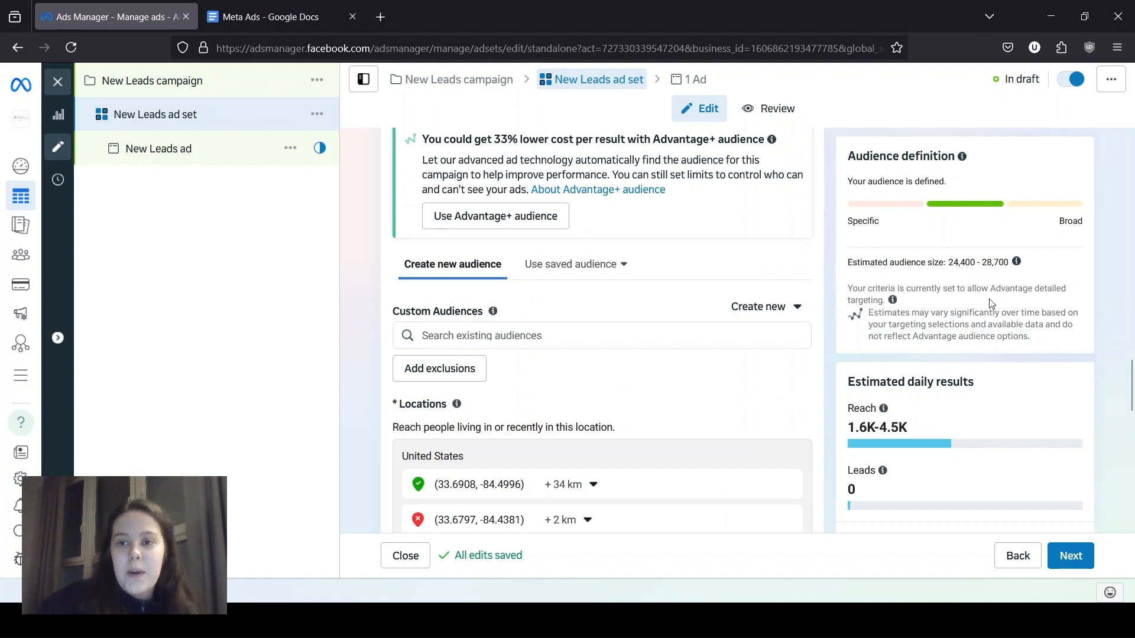
drag(993, 299, 984, 325)
scroll(984, 331, down, 2)
click(982, 412)
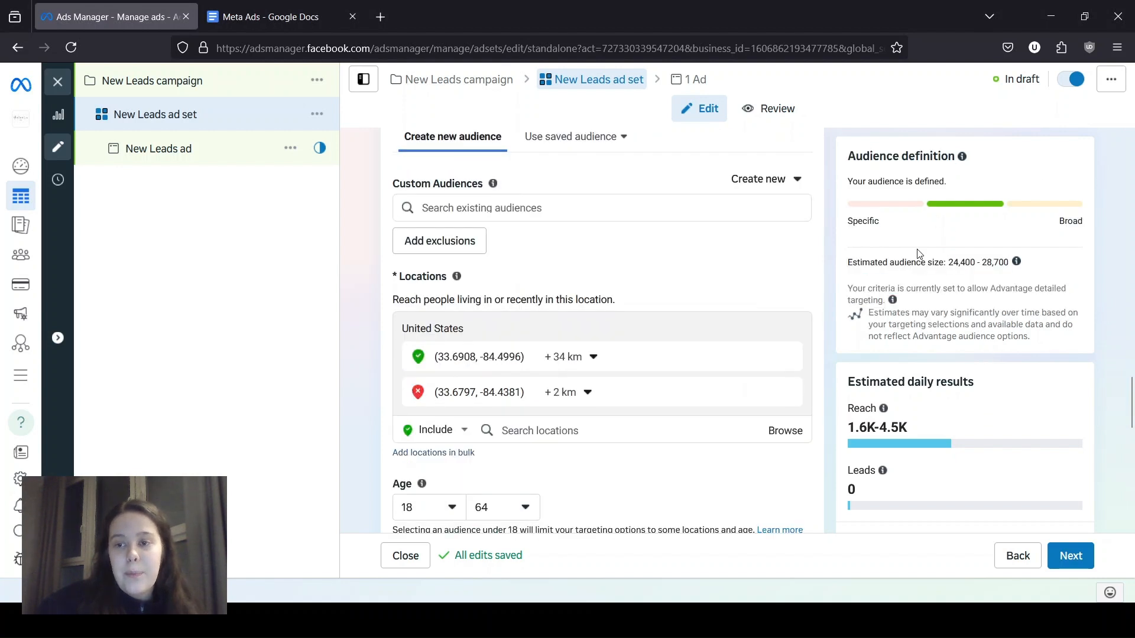
scroll(1021, 411, down, 1)
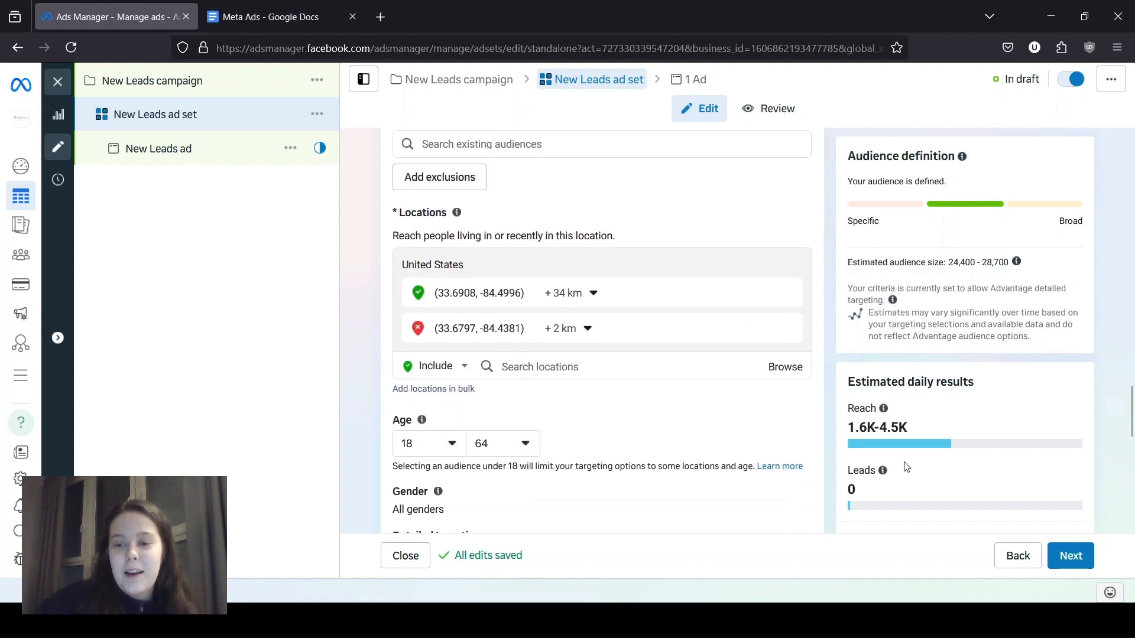
double_click(870, 473)
drag(865, 498, 849, 468)
click(851, 468)
scroll(647, 410, down, 4)
scroll(655, 392, down, 6)
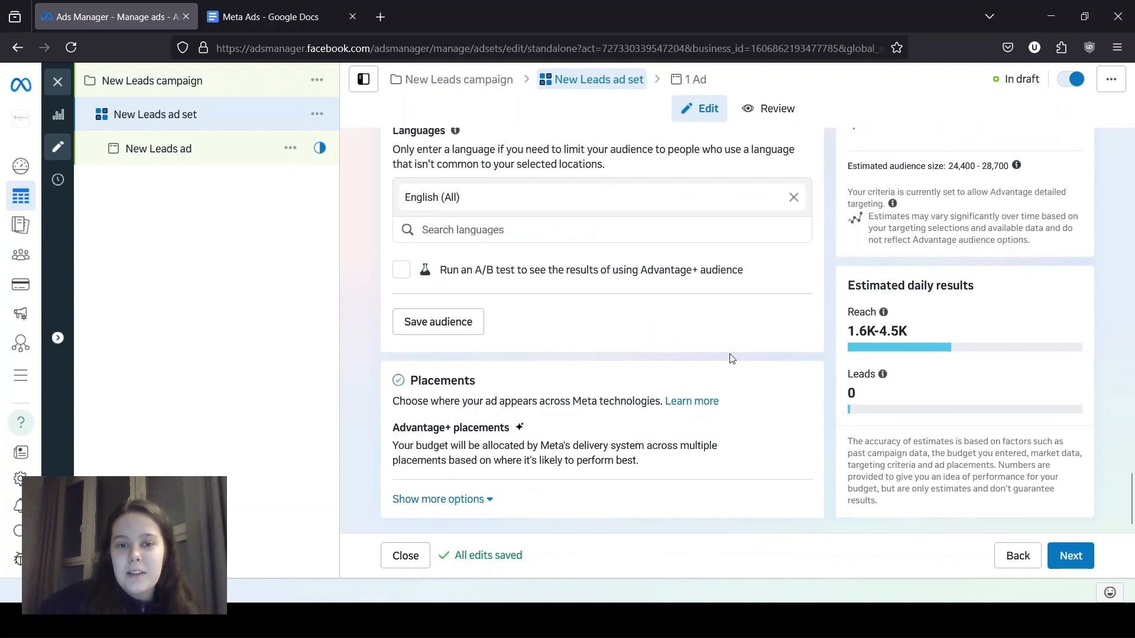
Step: Recheck the ad set's schedule, audience and daily reach estimate, and proceed to the ad-level settings
scroll(729, 353, up, 12)
scroll(733, 353, up, 15)
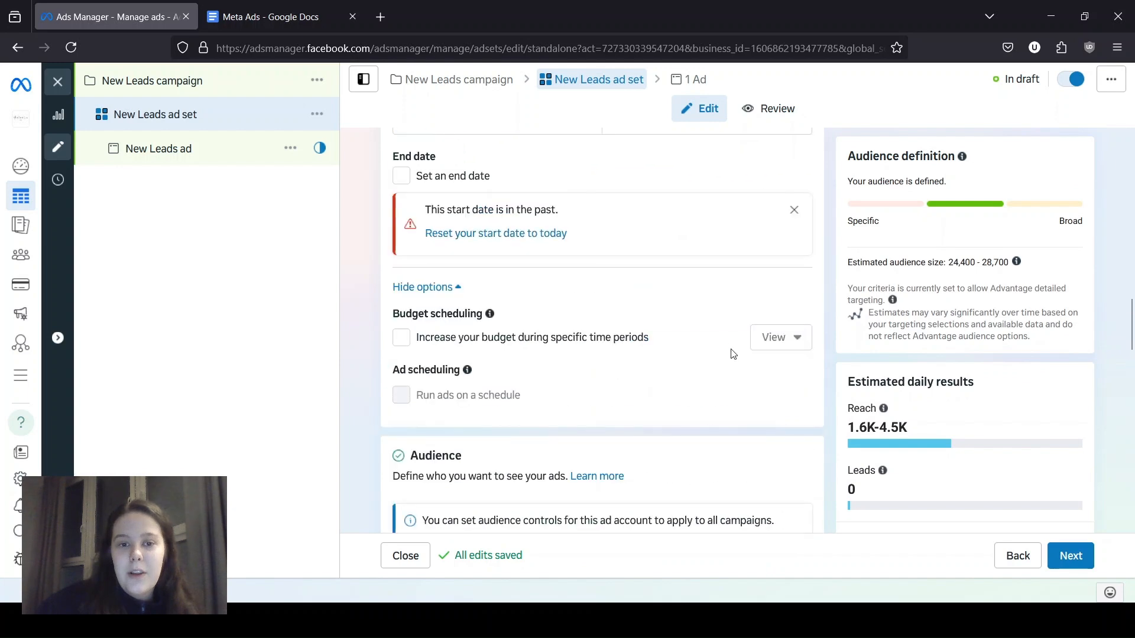
scroll(541, 332, down, 19)
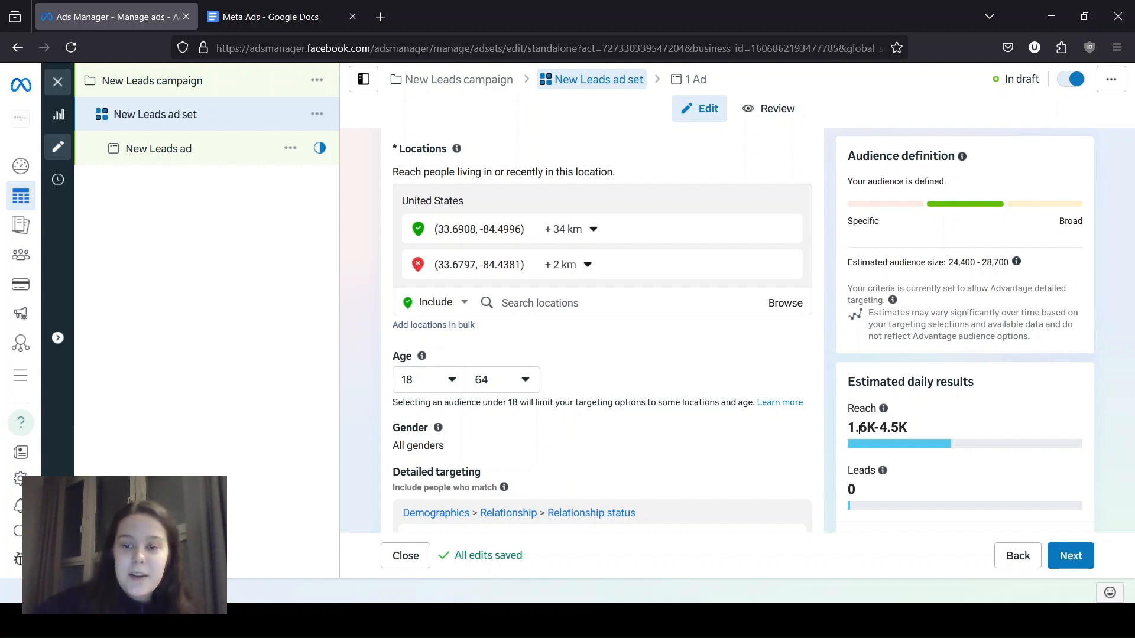
drag(871, 473, 866, 428)
click(873, 460)
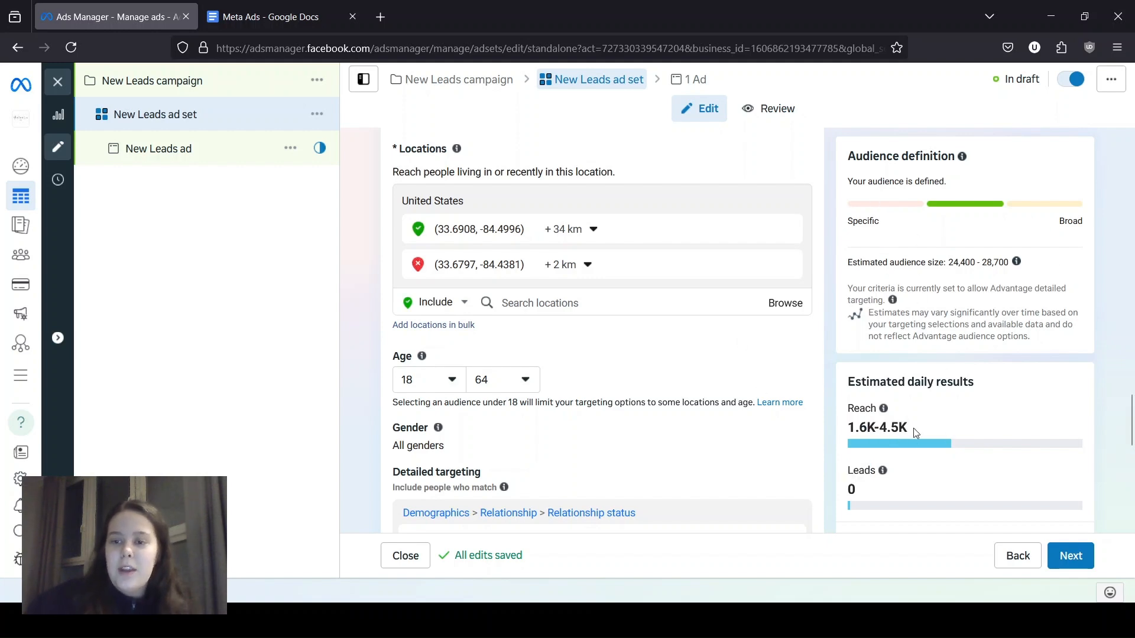
click(1071, 562)
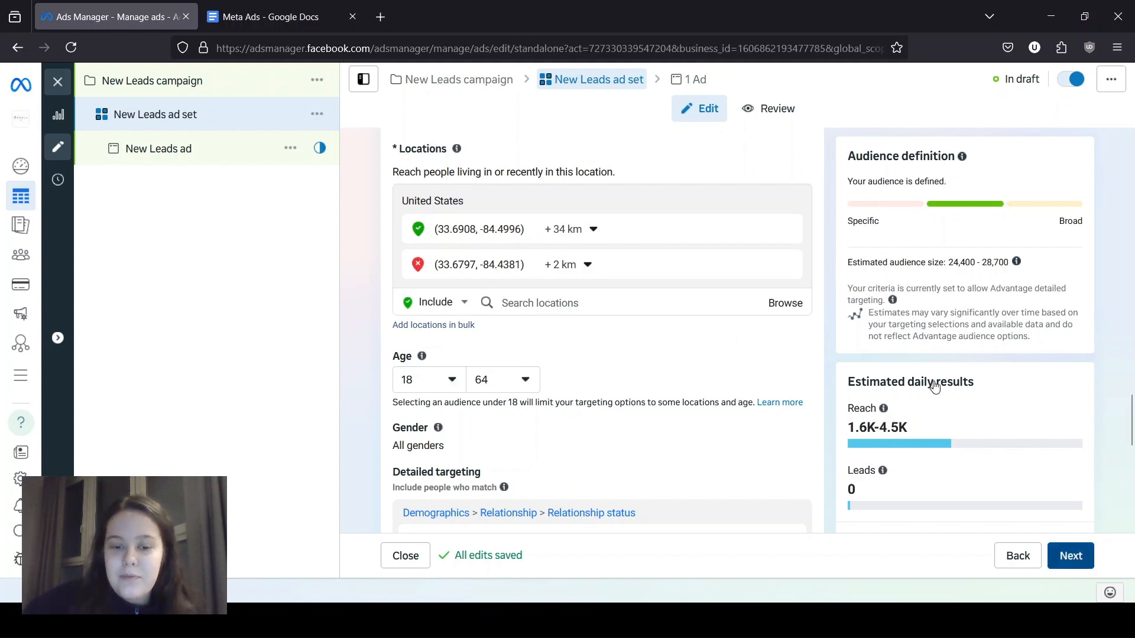
Step: Turn off multi-advertiser ads in the ad setup section of the new ad
scroll(621, 330, down, 5)
scroll(586, 266, up, 5)
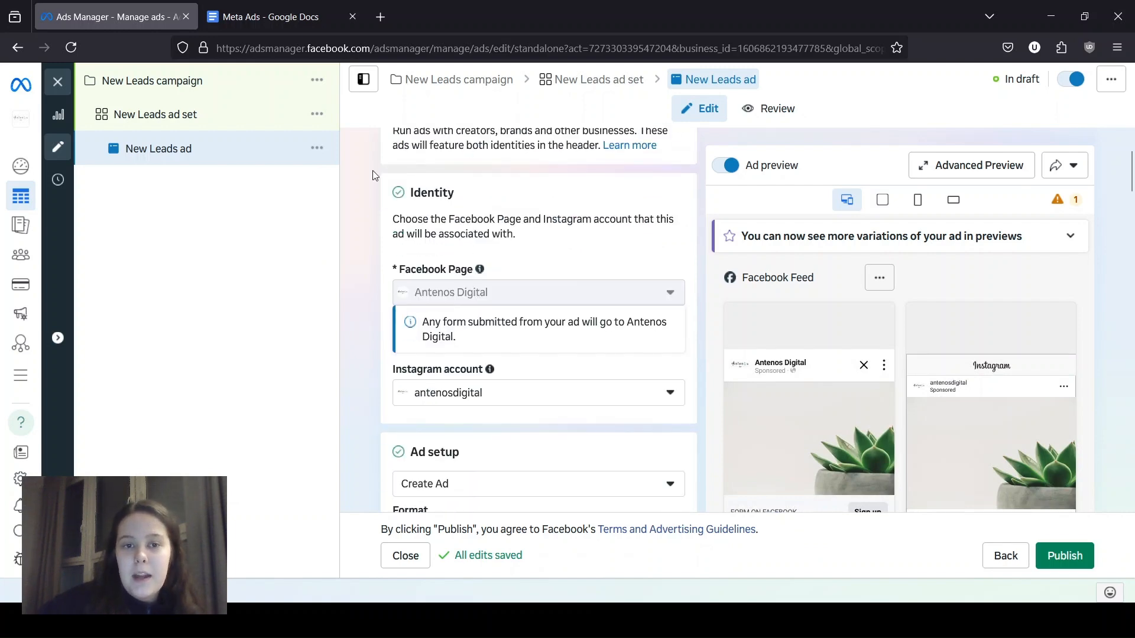
scroll(503, 226, down, 2)
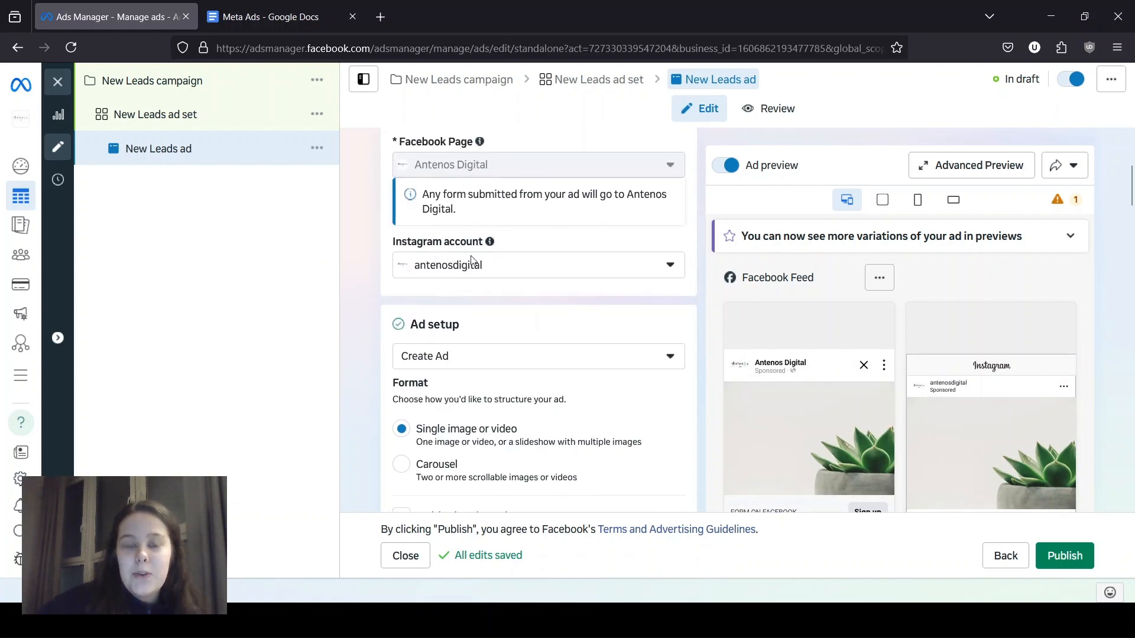
scroll(562, 295, down, 2)
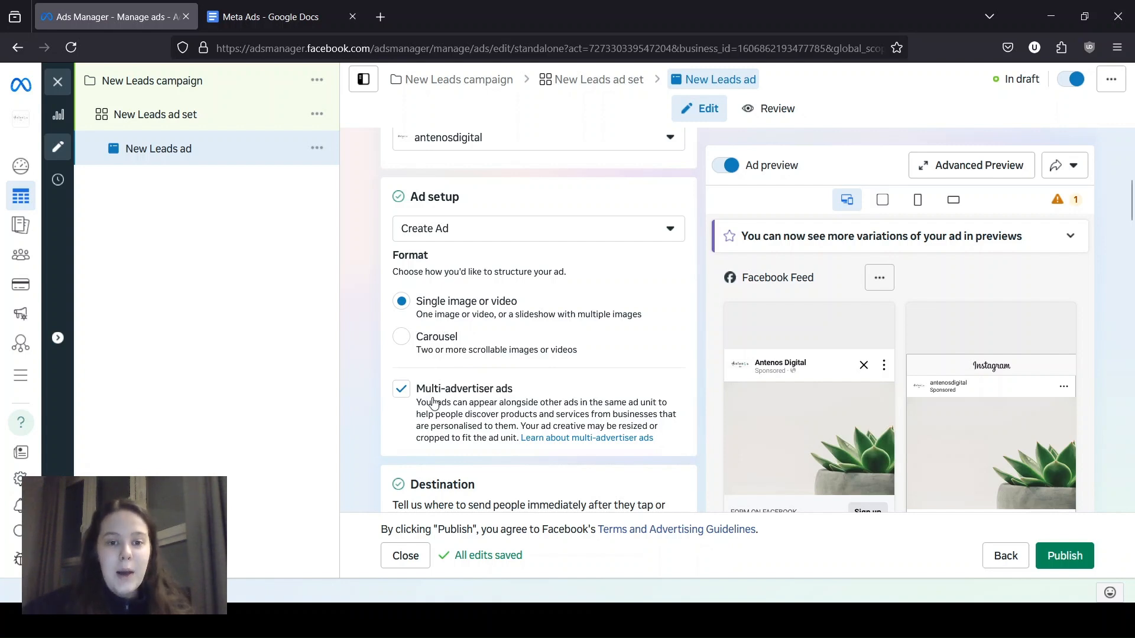
scroll(473, 402, down, 2)
click(402, 325)
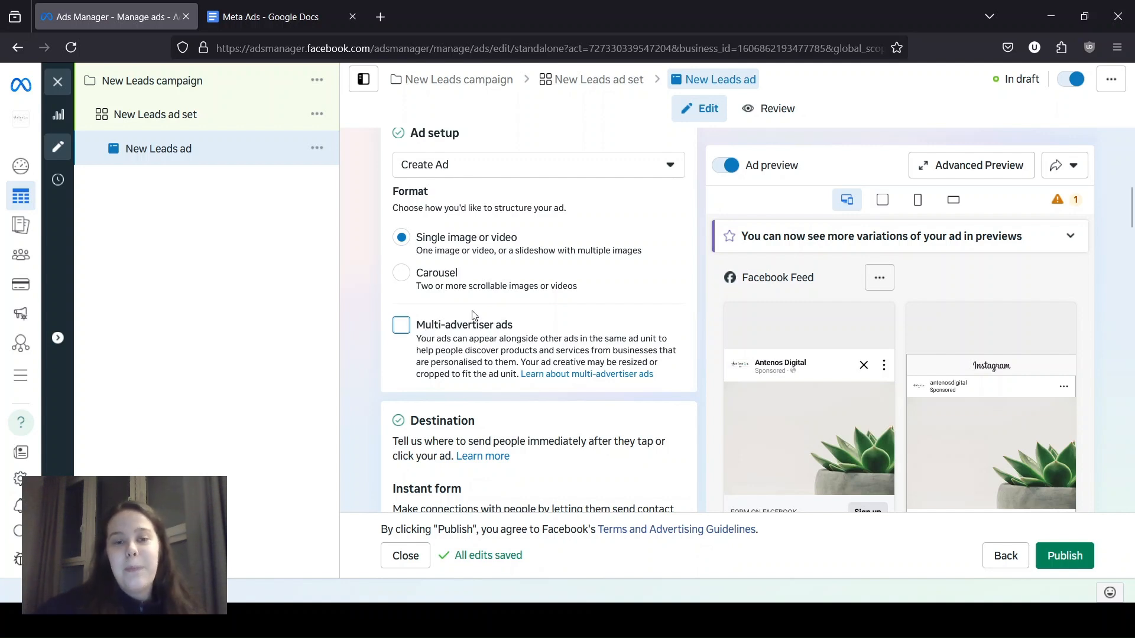
Step: Start building a new unique instant form for the ad's destination instead of using an existing form or template
scroll(529, 312, up, 1)
scroll(418, 223, up, 3)
scroll(420, 296, down, 7)
scroll(423, 247, down, 2)
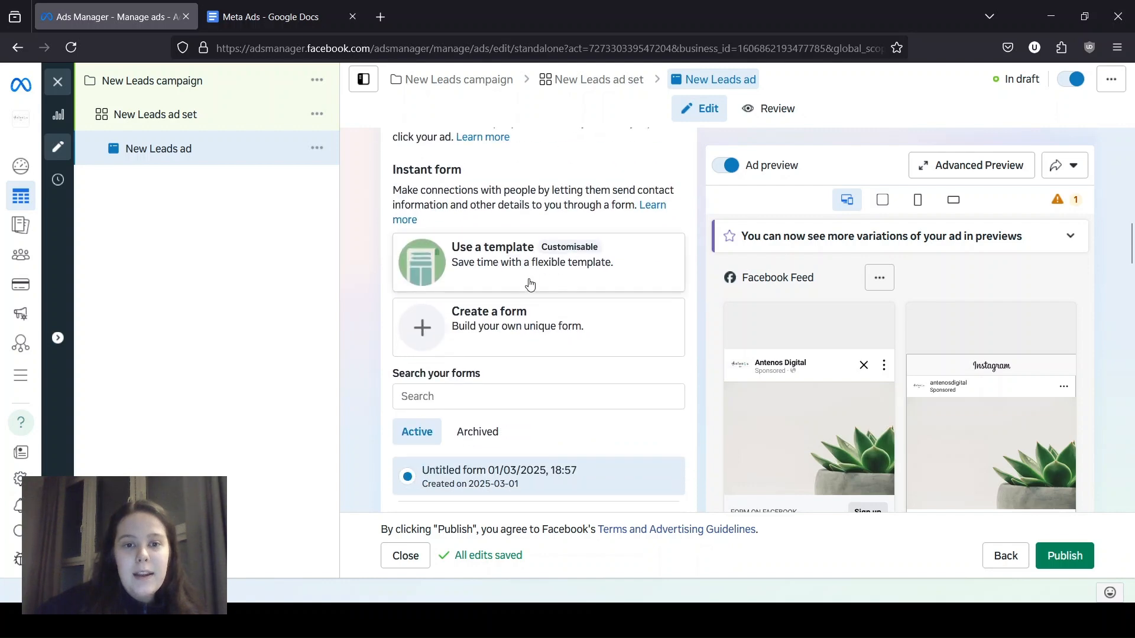
scroll(527, 322, down, 4)
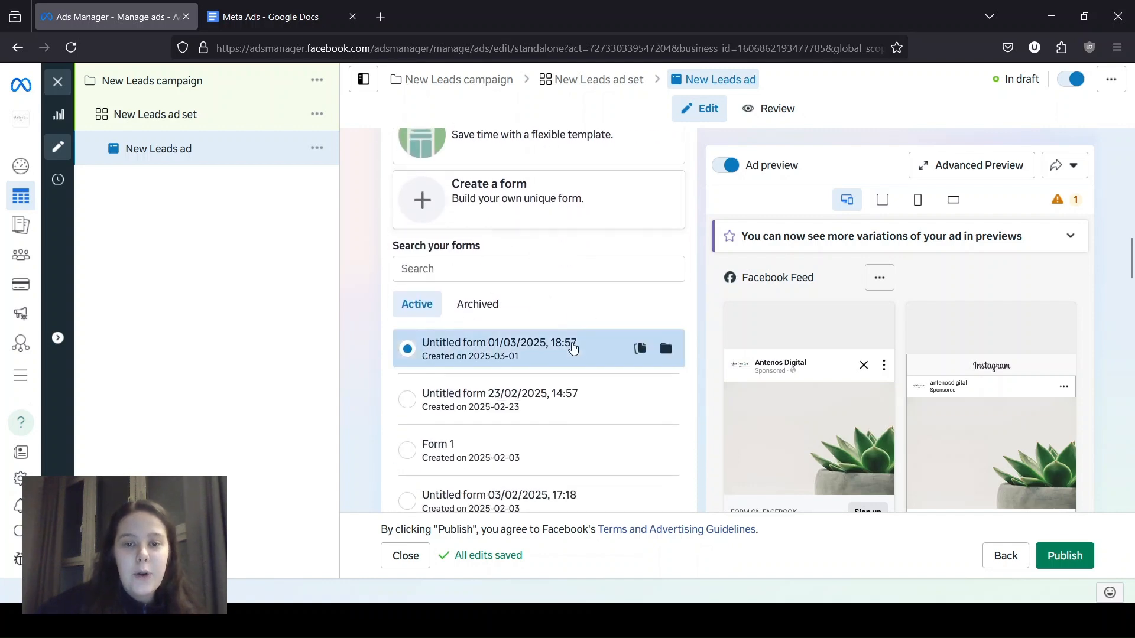
scroll(552, 301, up, 2)
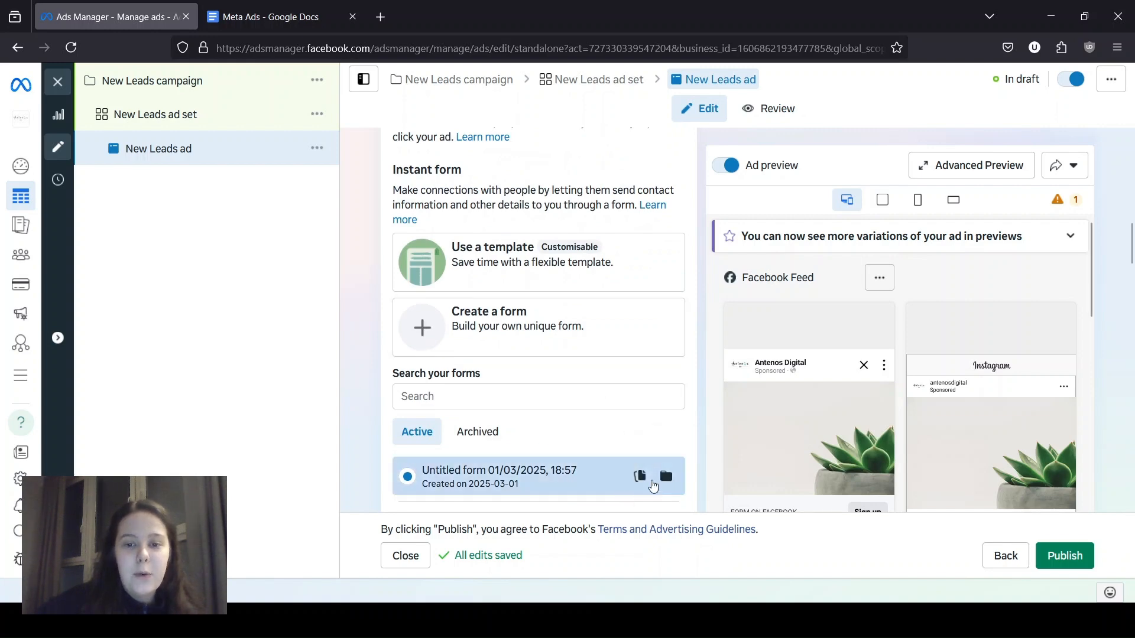
click(665, 475)
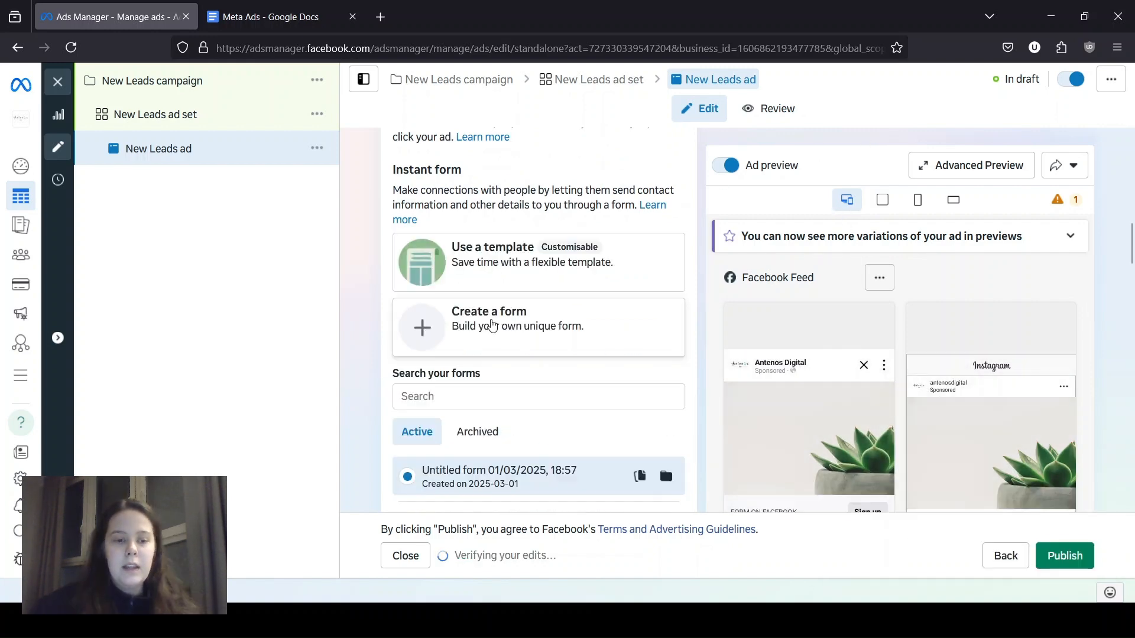
click(511, 334)
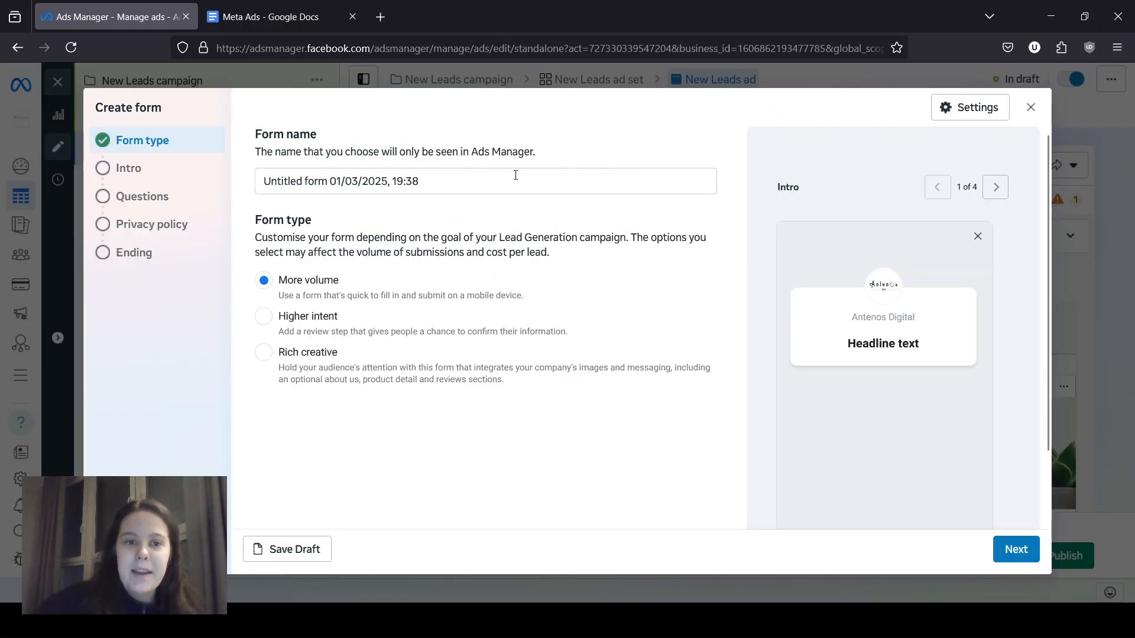
Step: Turn off the greeting and turn on the background image in the form's intro, and continue to the questions
drag(415, 184, 241, 198)
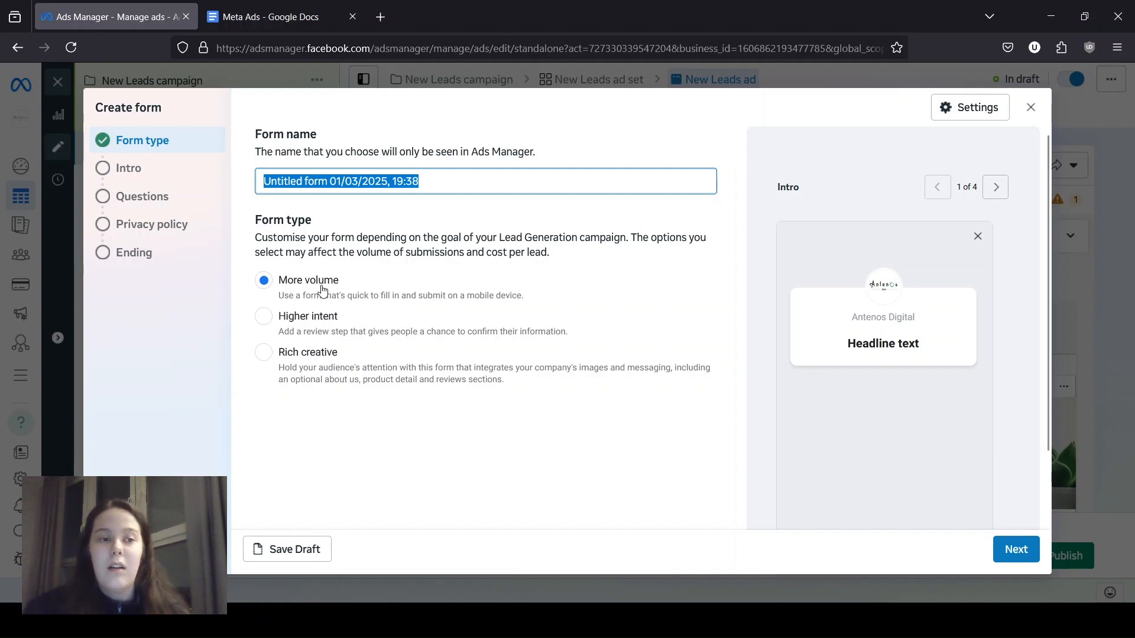
click(350, 246)
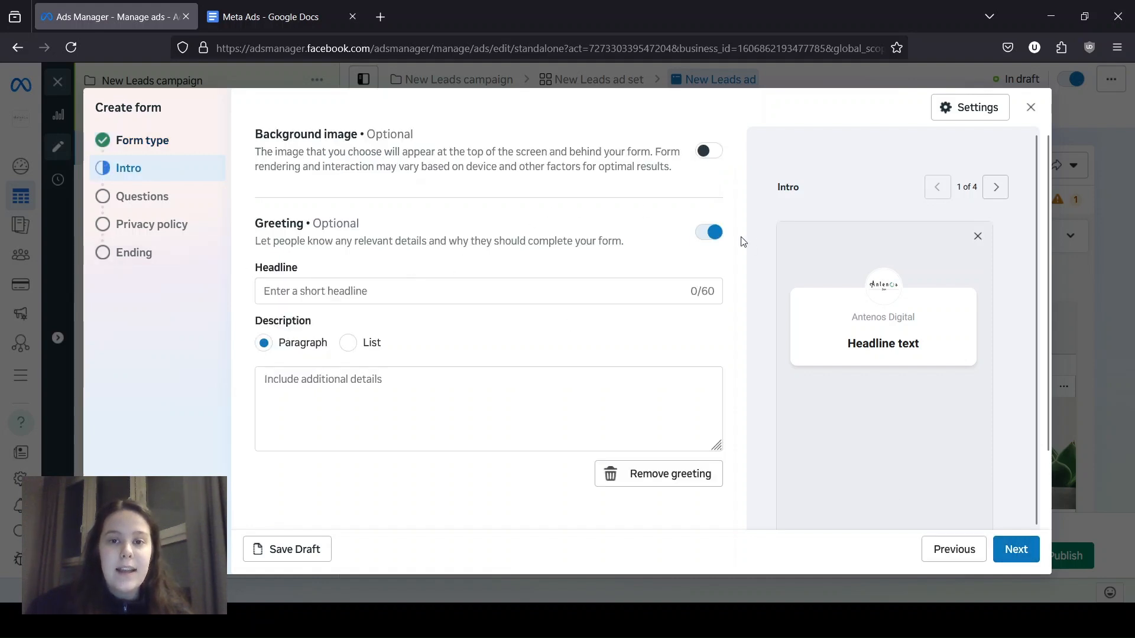
click(701, 239)
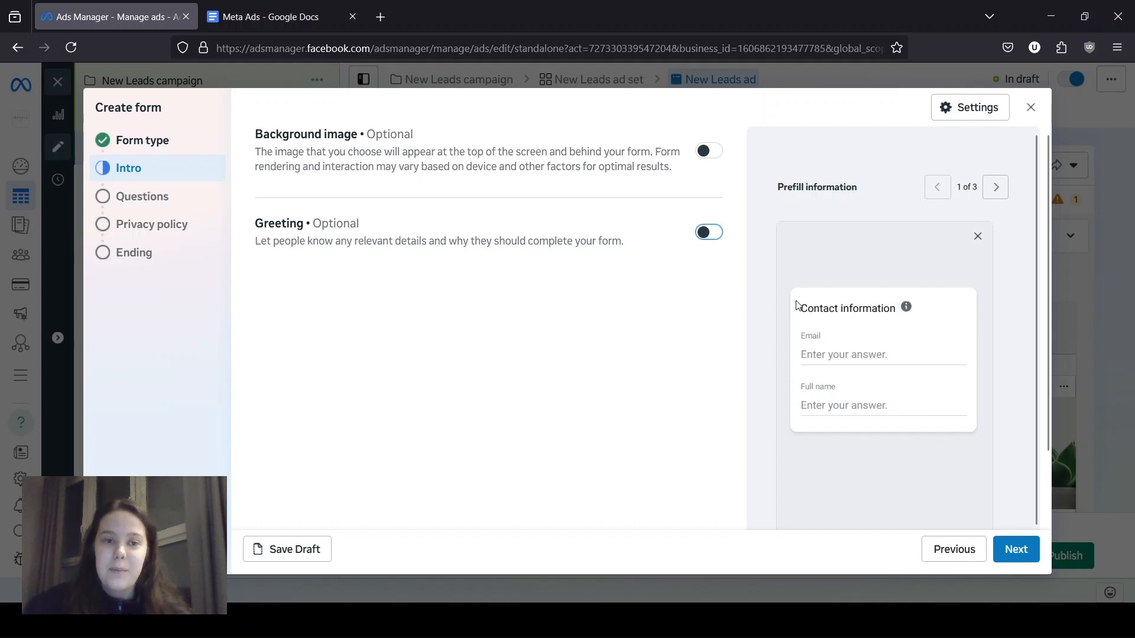
click(704, 154)
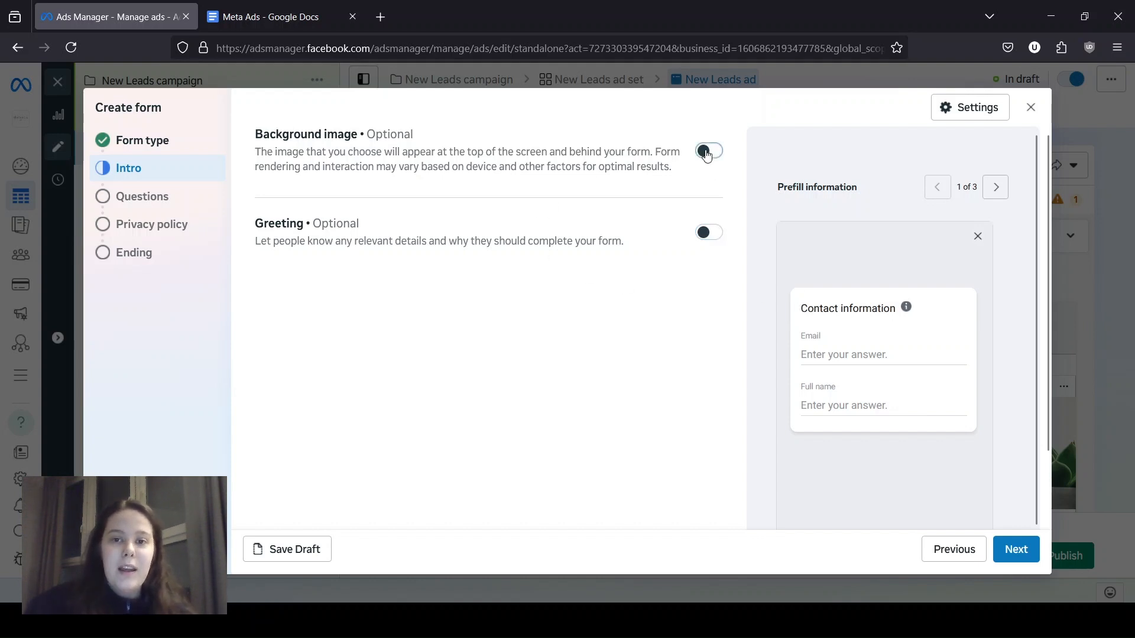
click(1025, 551)
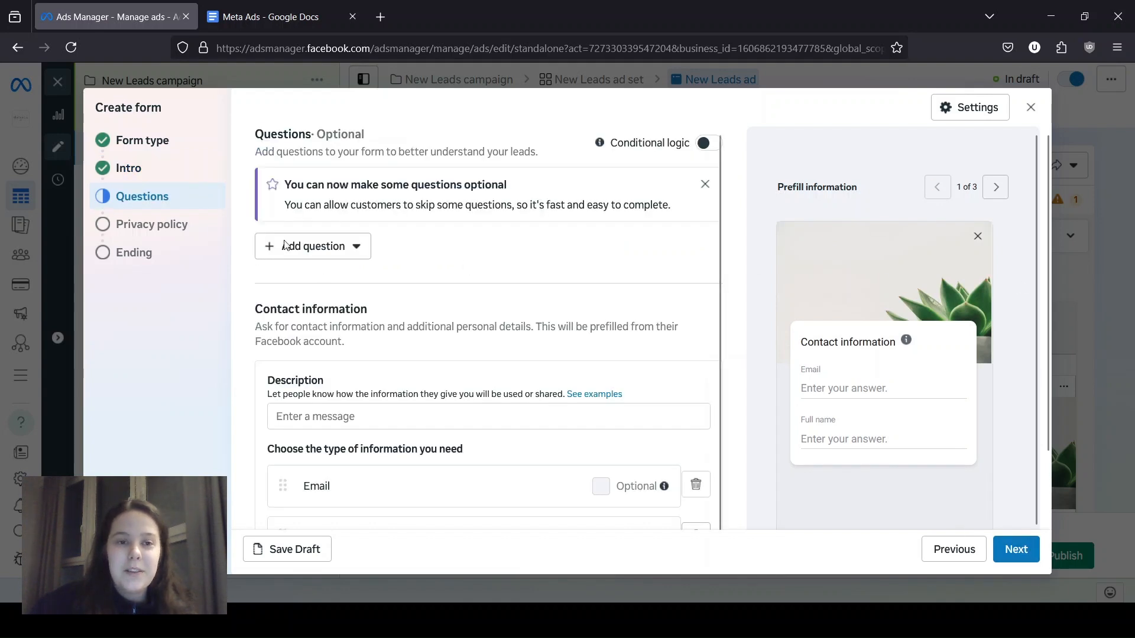
Step: Dismiss the notice about optional questions and look over the form's questions and contact information sections
click(706, 186)
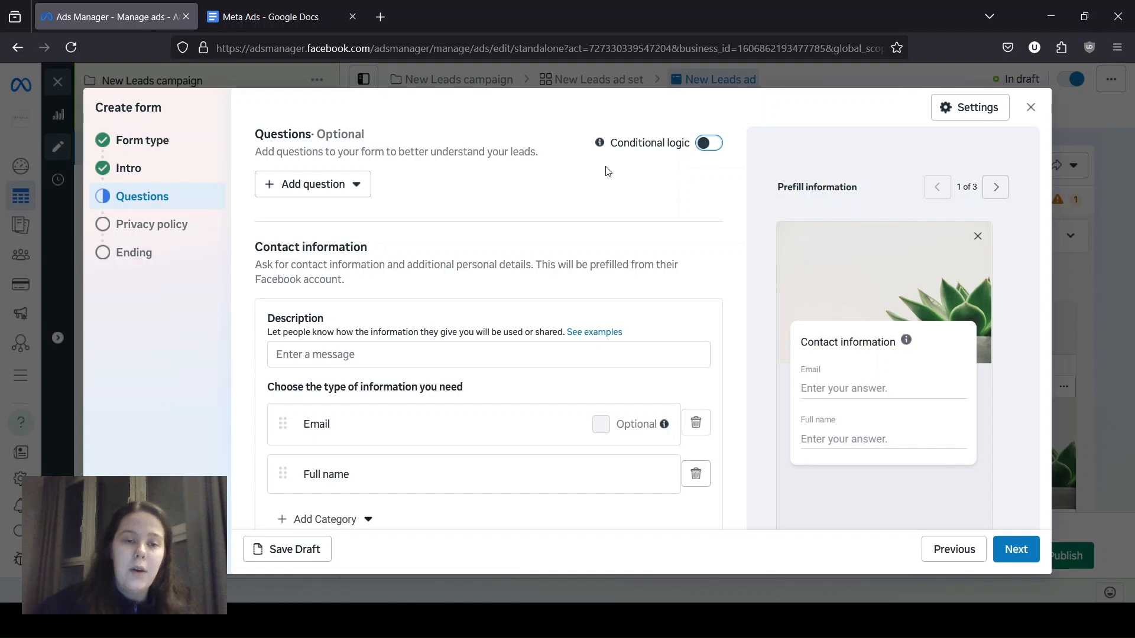
scroll(579, 230, down, 2)
click(554, 284)
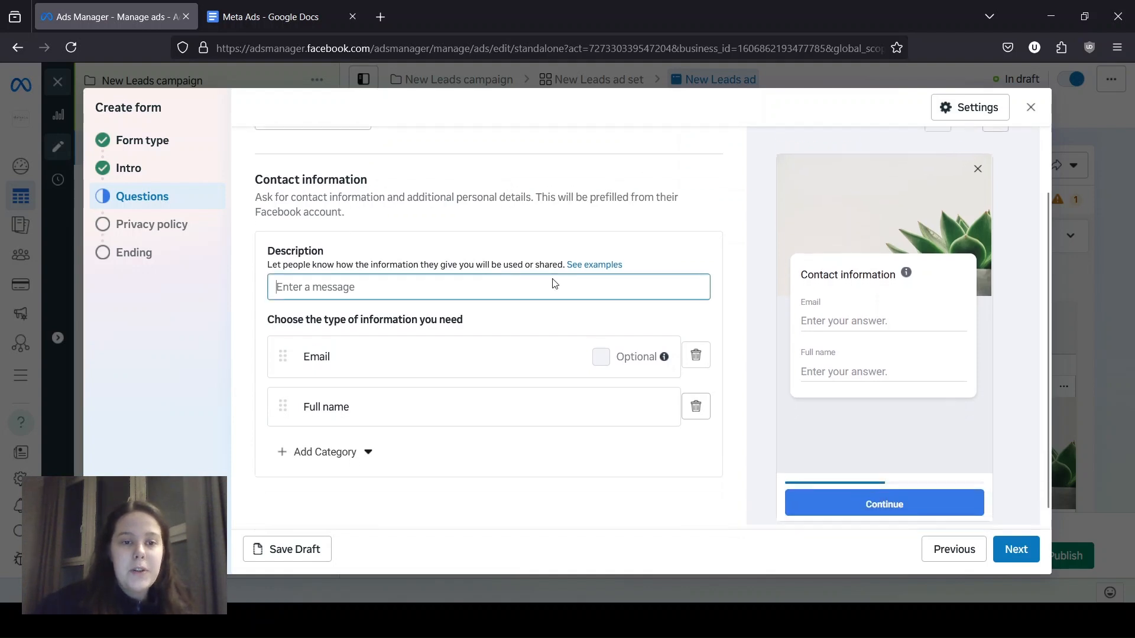
scroll(416, 233, up, 2)
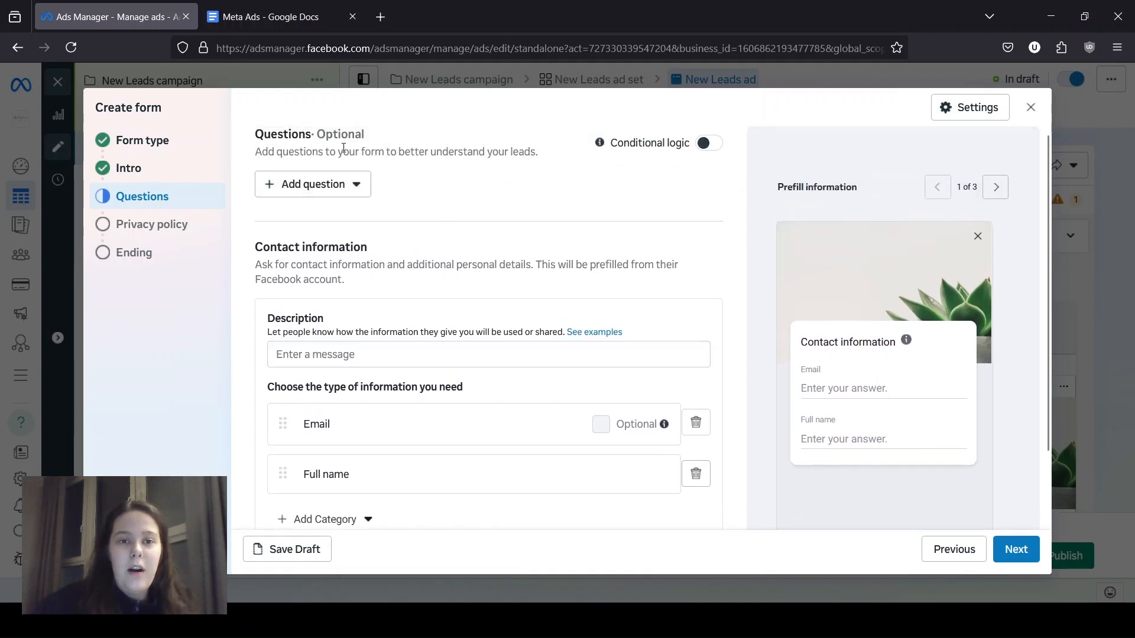
drag(282, 134, 431, 139)
click(374, 139)
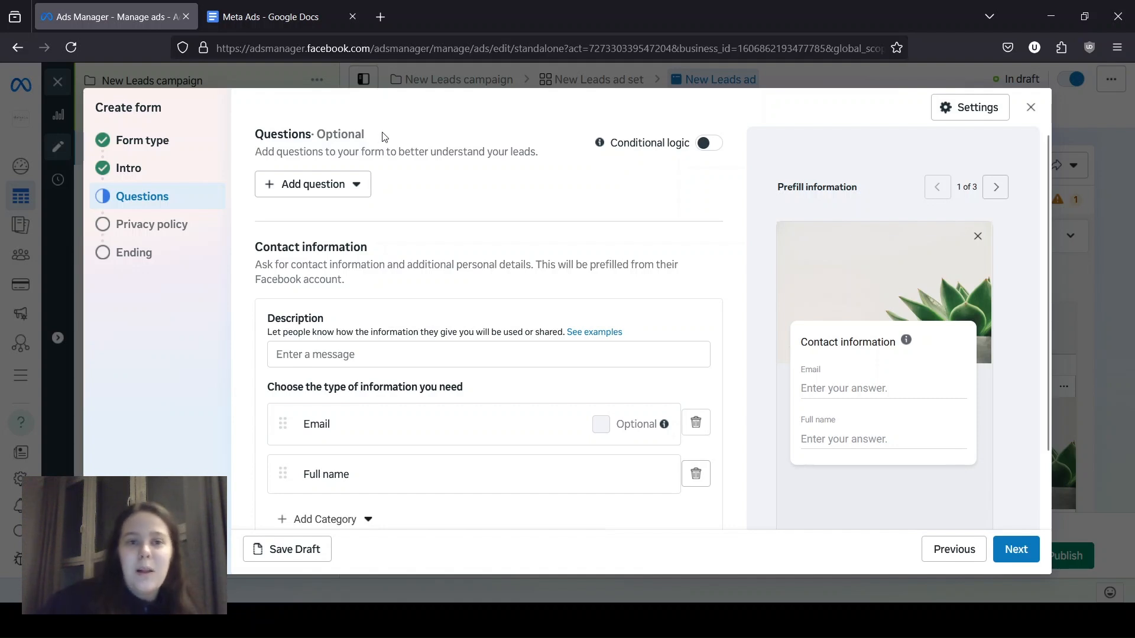
Step: Set the contact information description to "Fill This Form Out And We Will Be In Touch With You Shortly"
scroll(385, 177, down, 2)
scroll(383, 293, up, 1)
scroll(364, 272, down, 1)
click(364, 272)
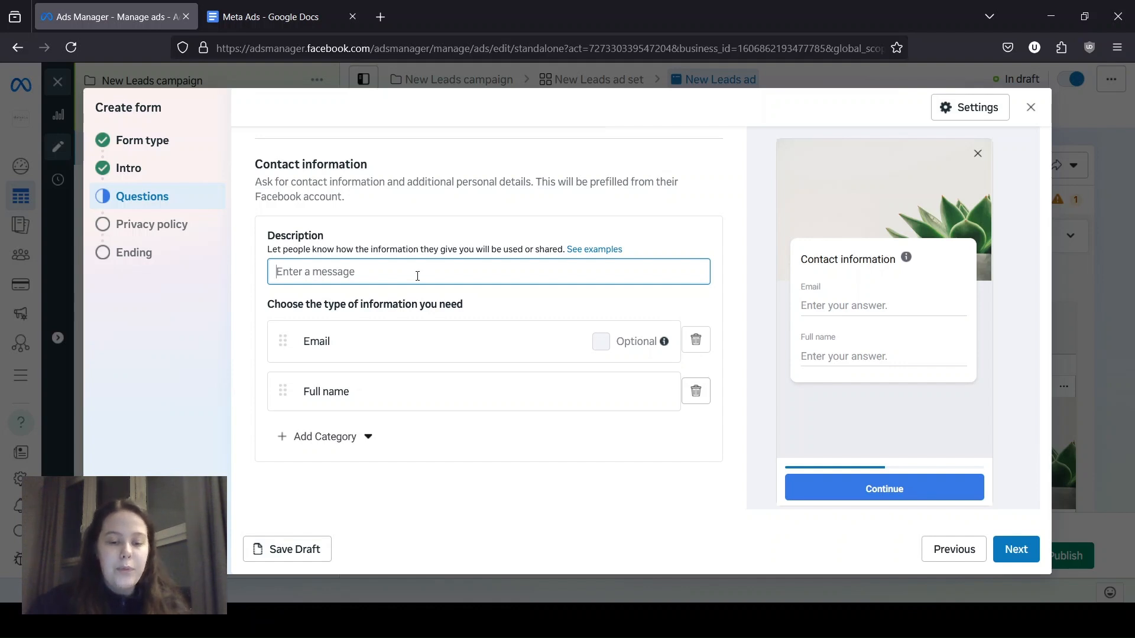
text(Fill)
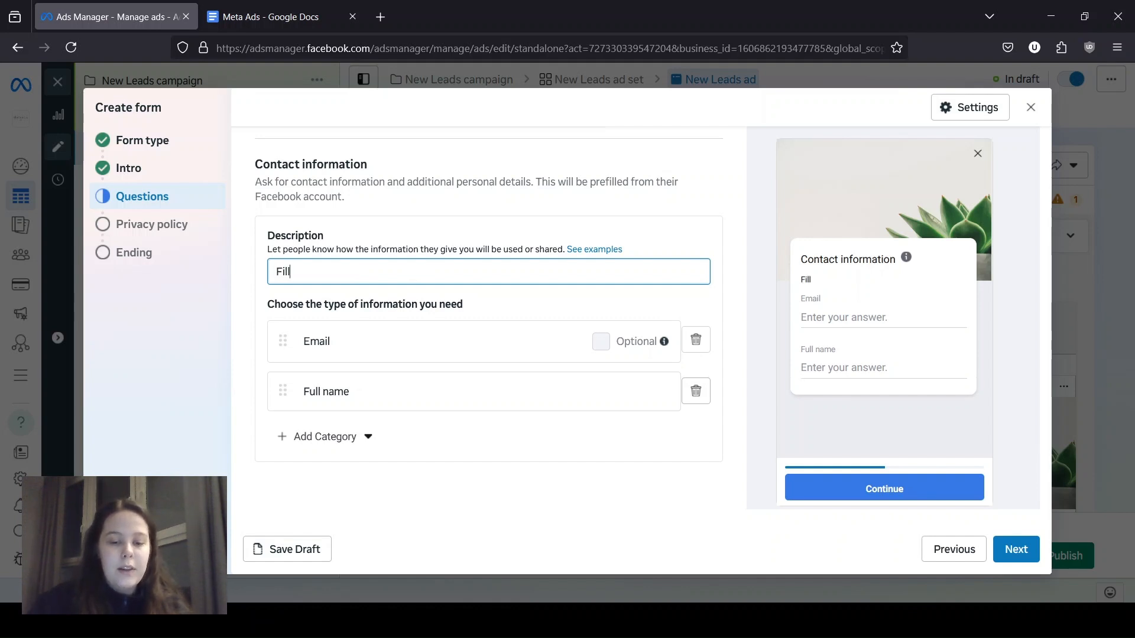
text( This Form Out)
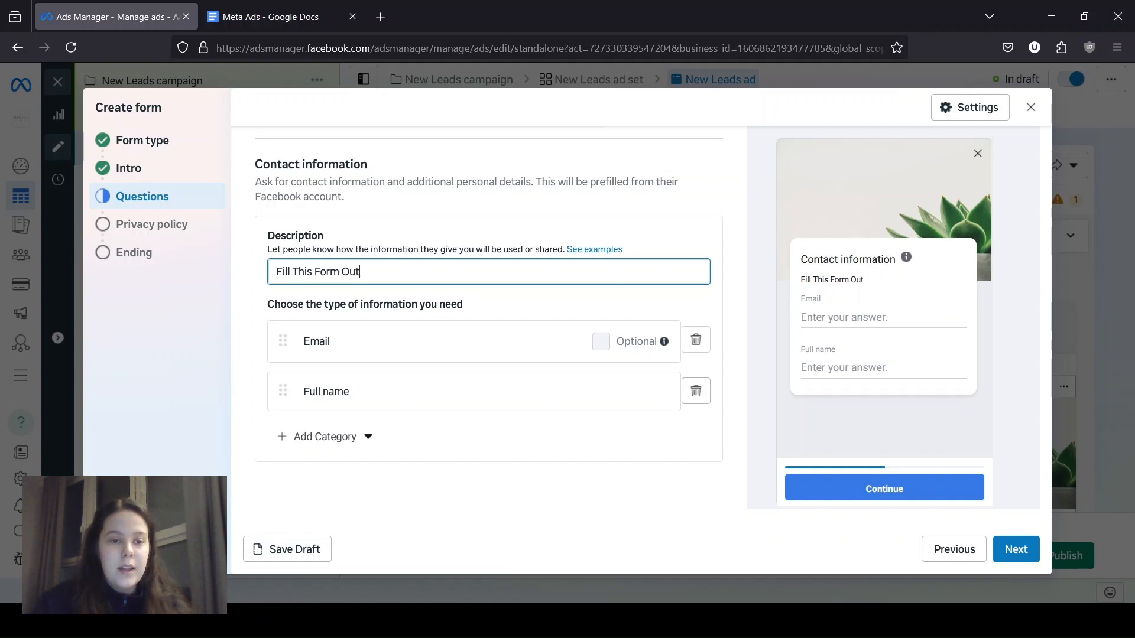
text( And We Will Be In Touc)
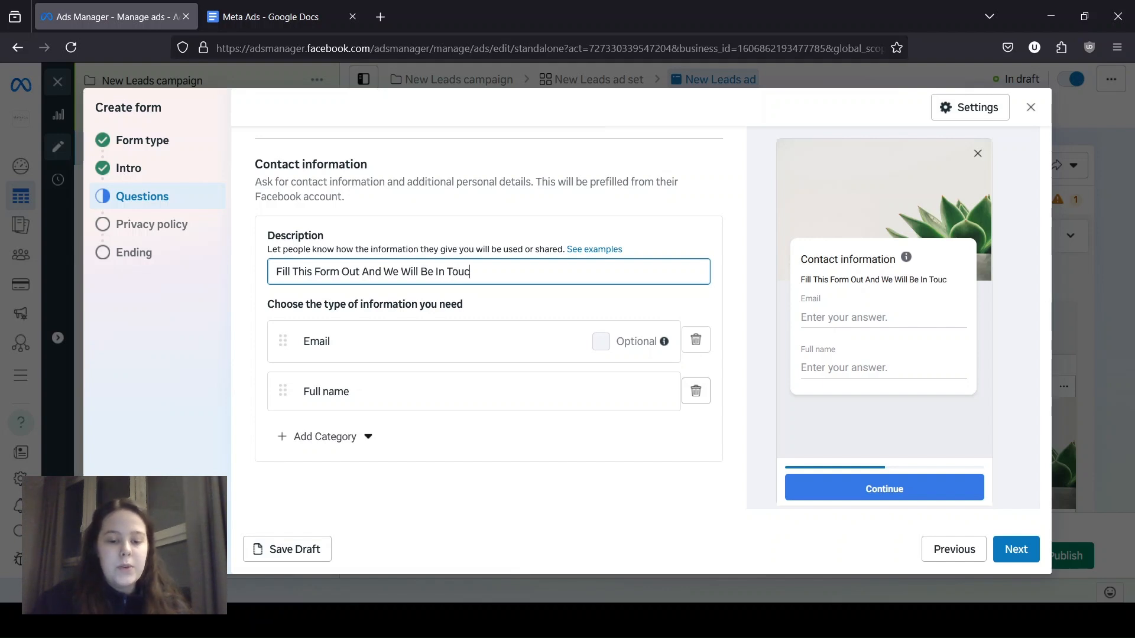
text(h With You Shortly)
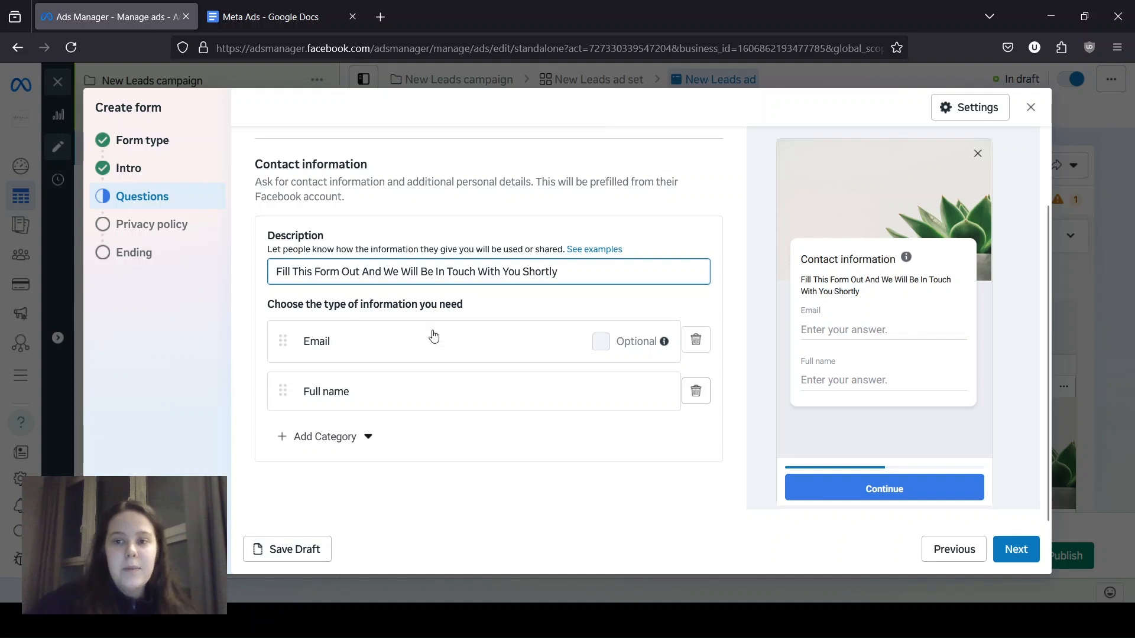
Step: Add Phone number and Zip code to the form's contact information, check the form preview, and continue to the privacy policy
click(367, 437)
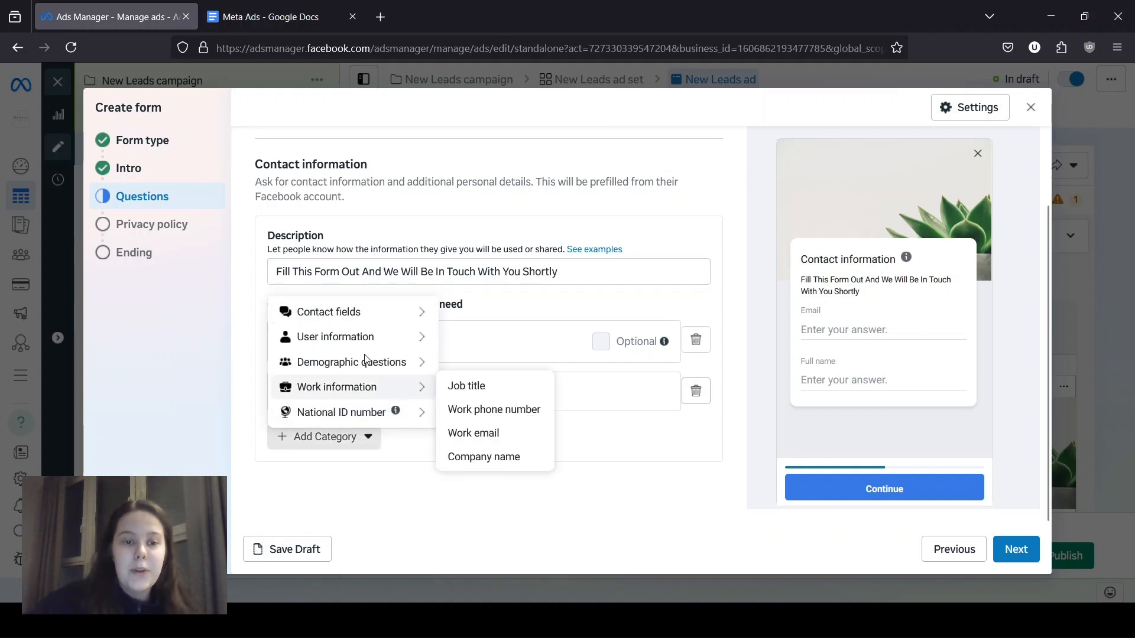
mouse_move(401, 318)
click(476, 335)
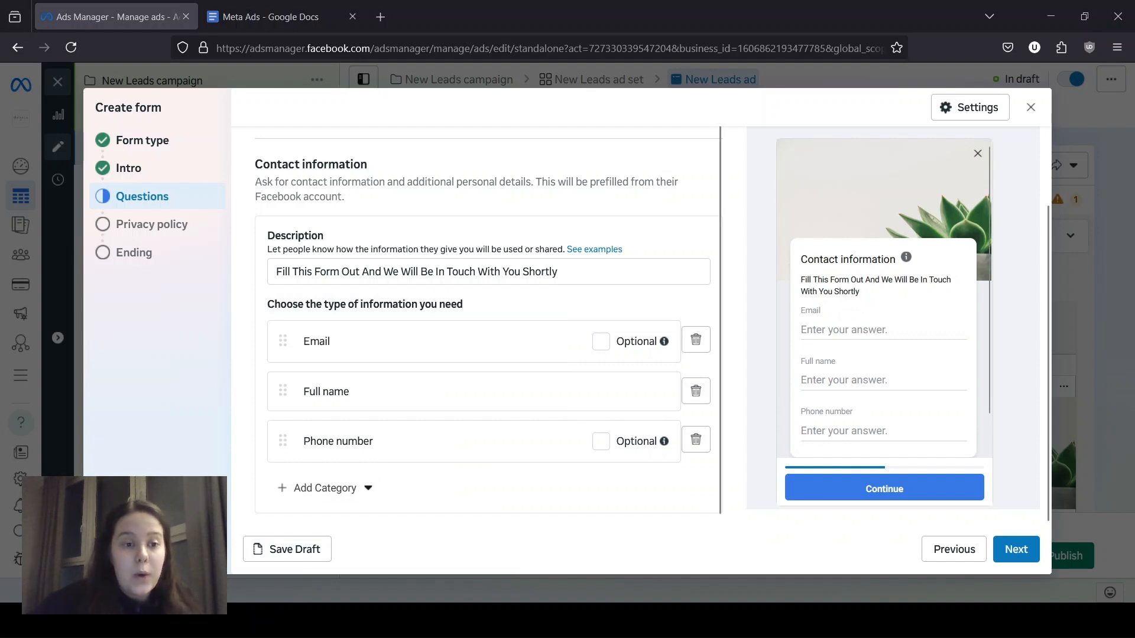
click(346, 494)
mouse_move(364, 368)
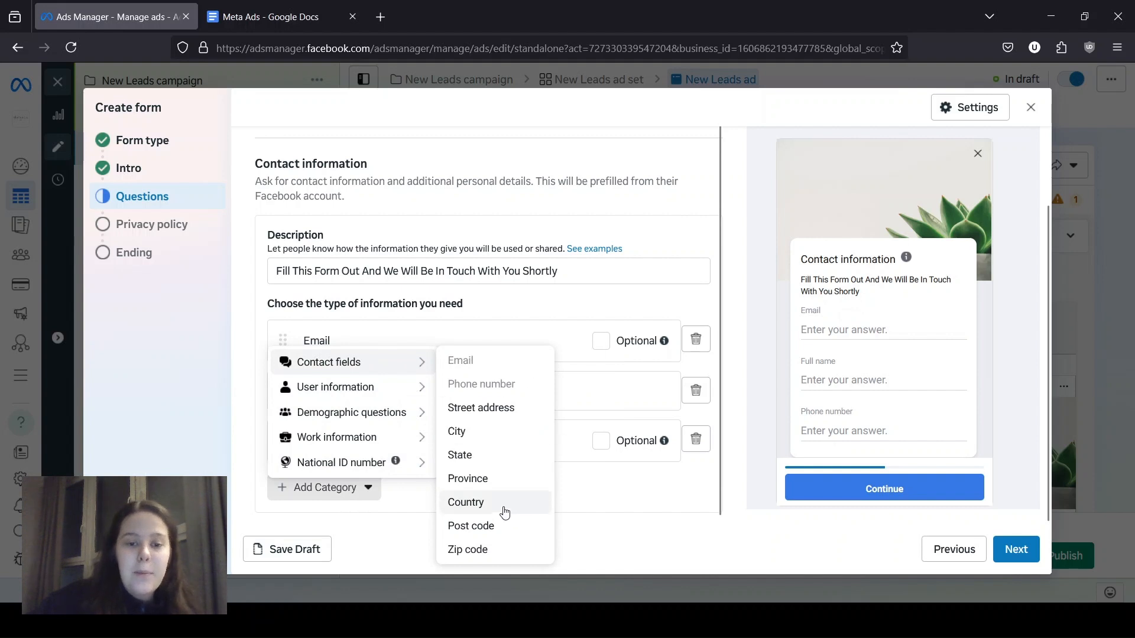
click(490, 550)
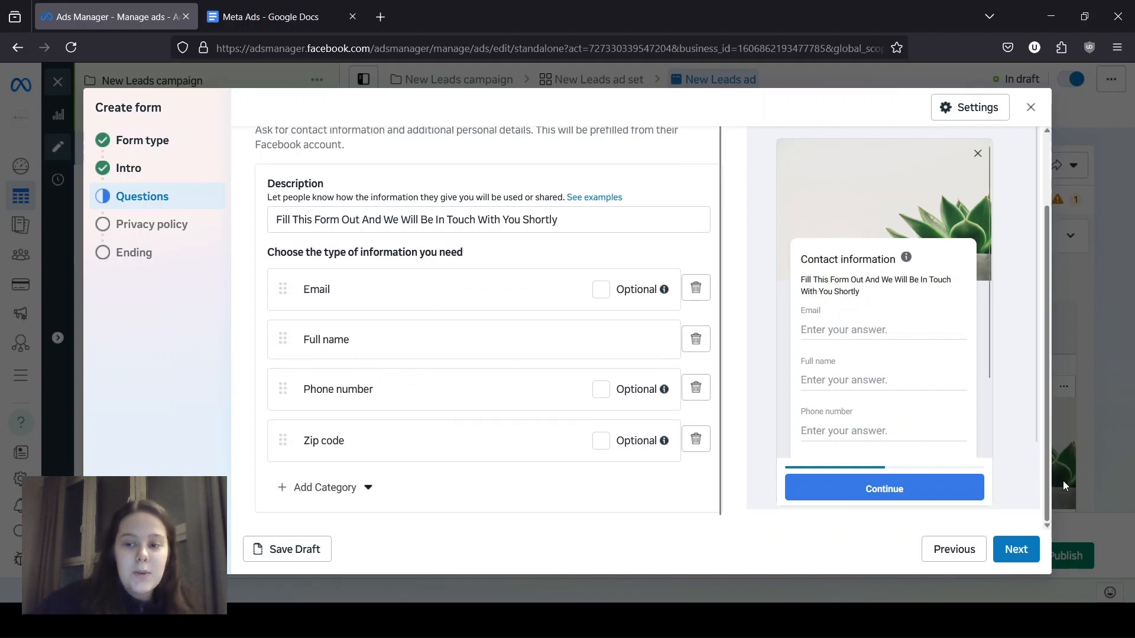
scroll(863, 345, down, 2)
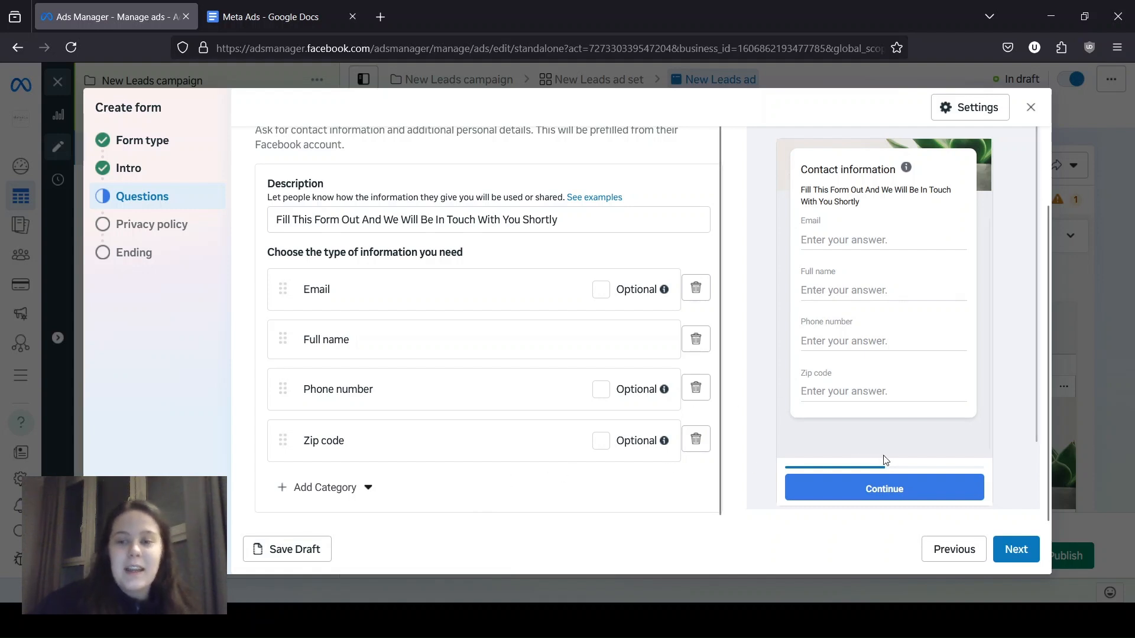
click(1007, 551)
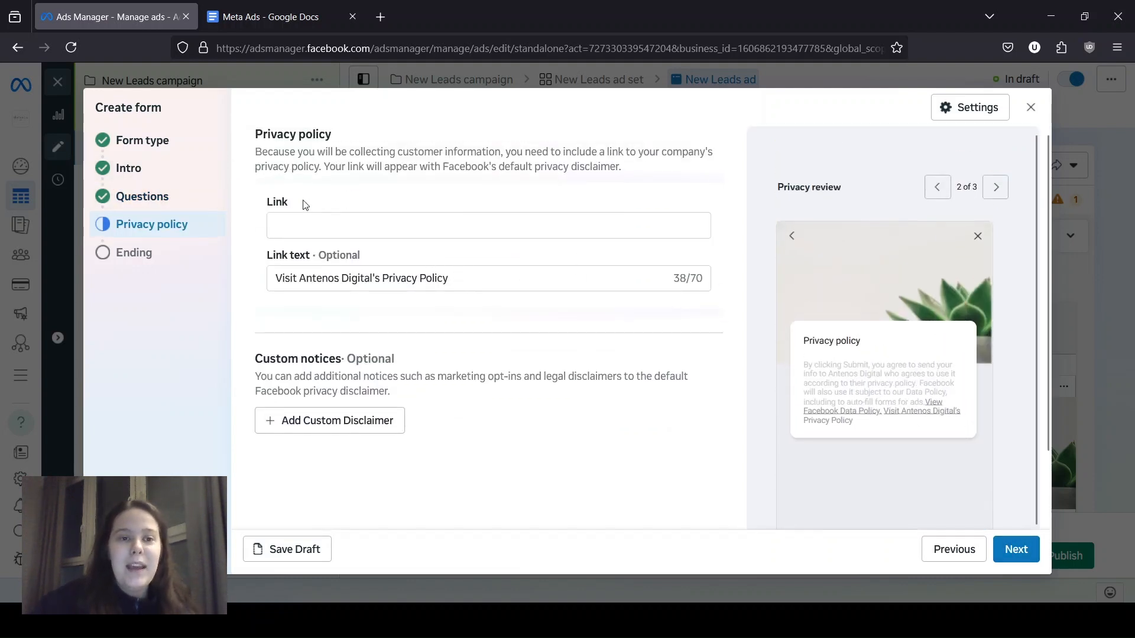
Step: Set the privacy policy link to antenosdigital.com/privacypolicy and continue to the form's ending
click(326, 225)
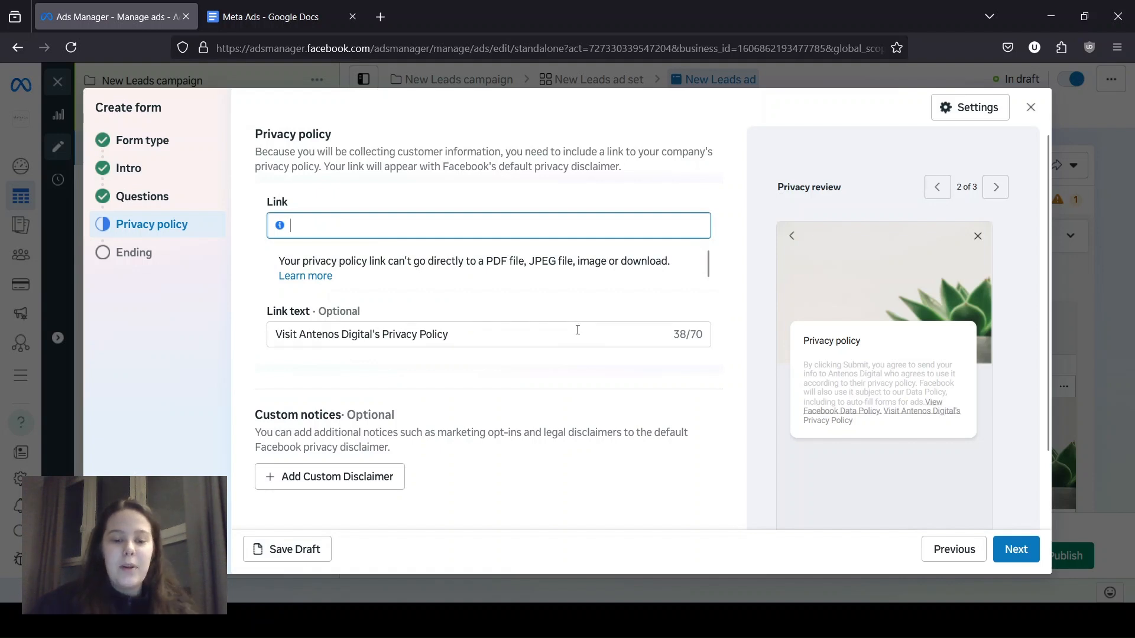
text(antenos)
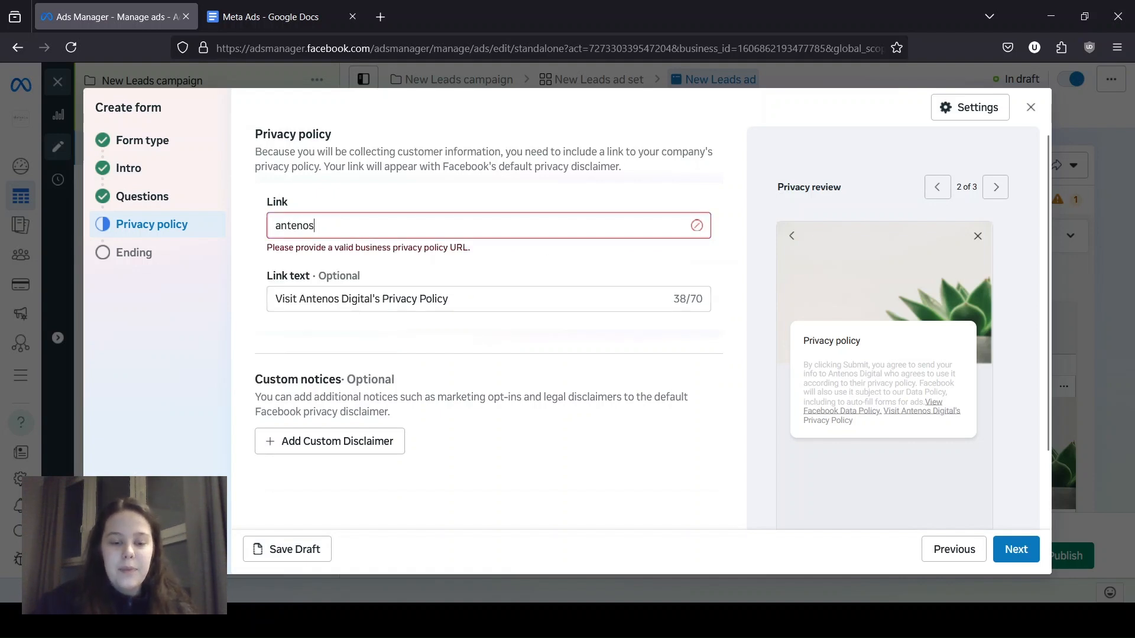
text(digital.com/privacypolicy)
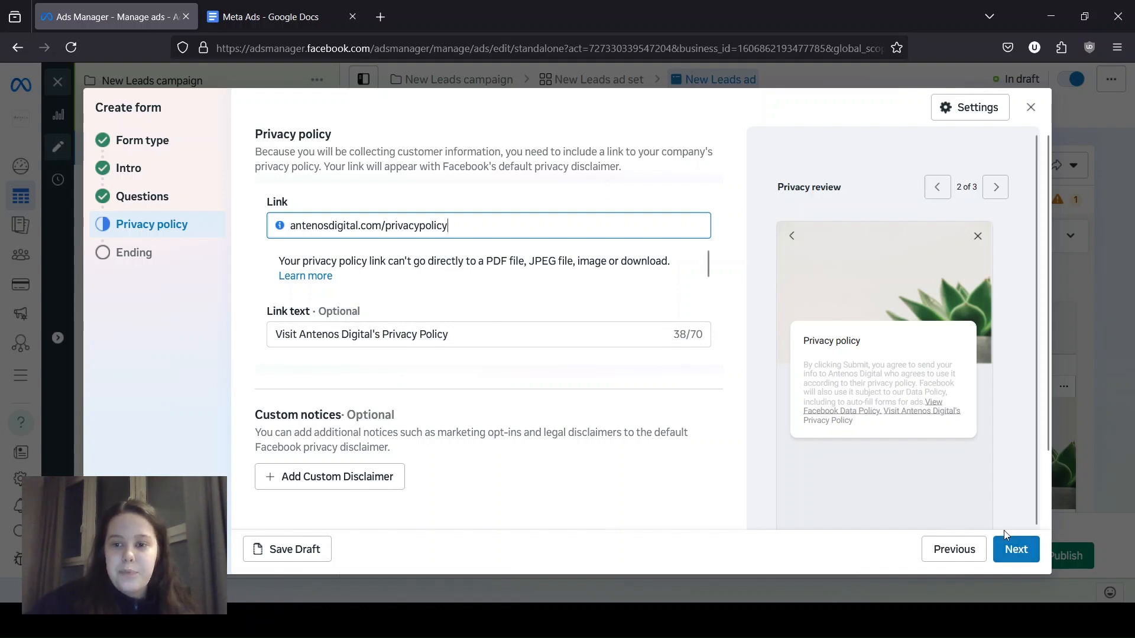
click(1014, 549)
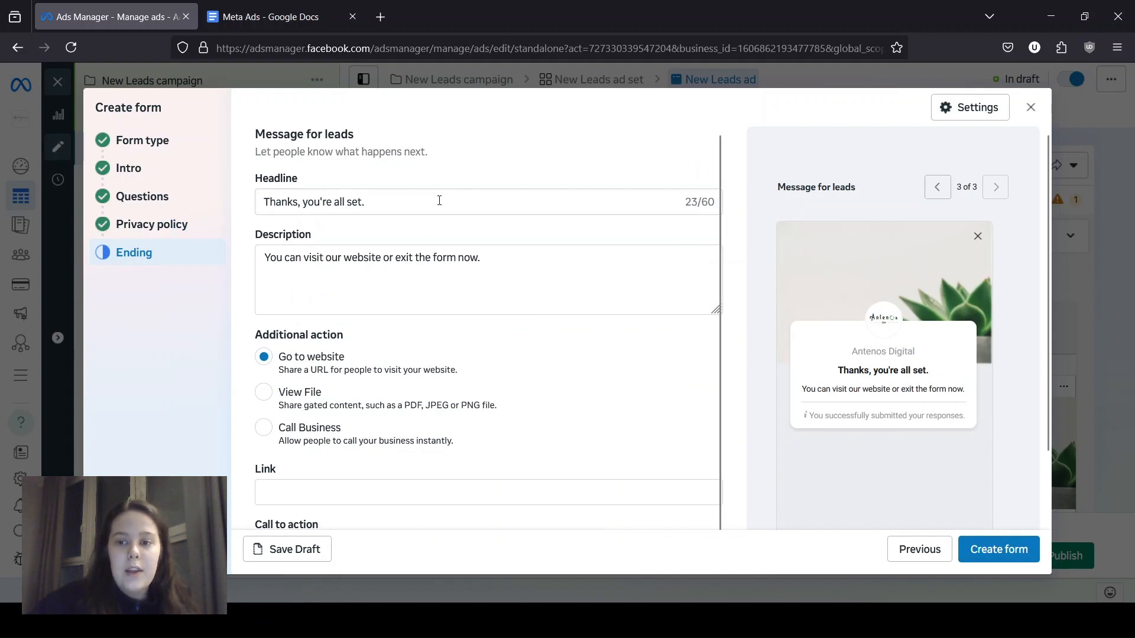
Step: Replace the headline of the form's ending message with "Wait... One More Thing"
drag(406, 197, 20, 200)
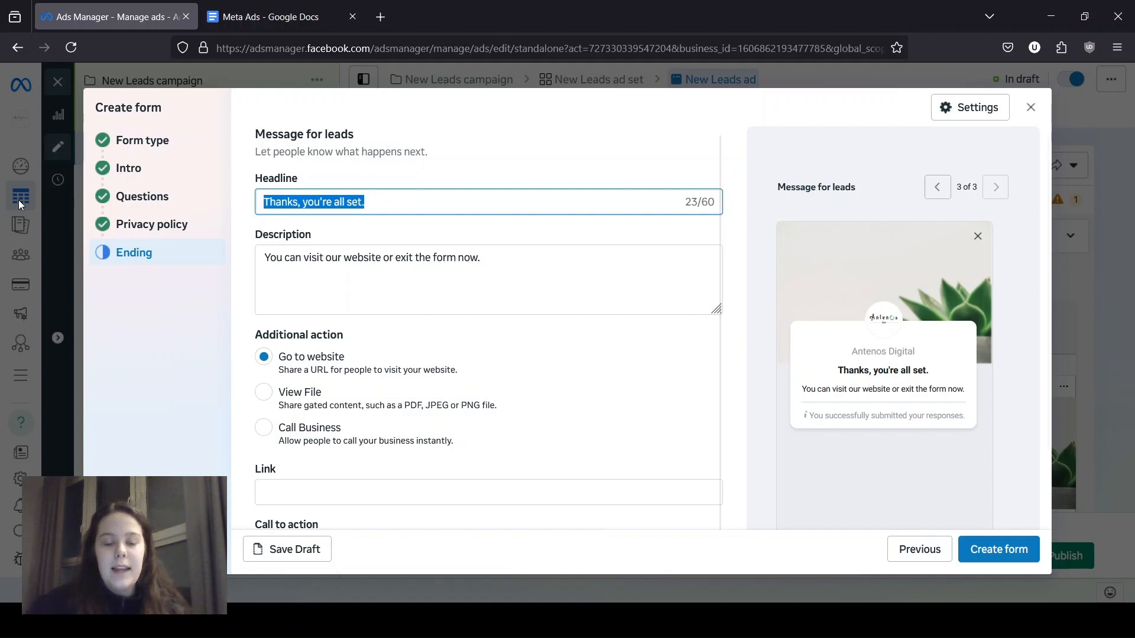
text(Nex)
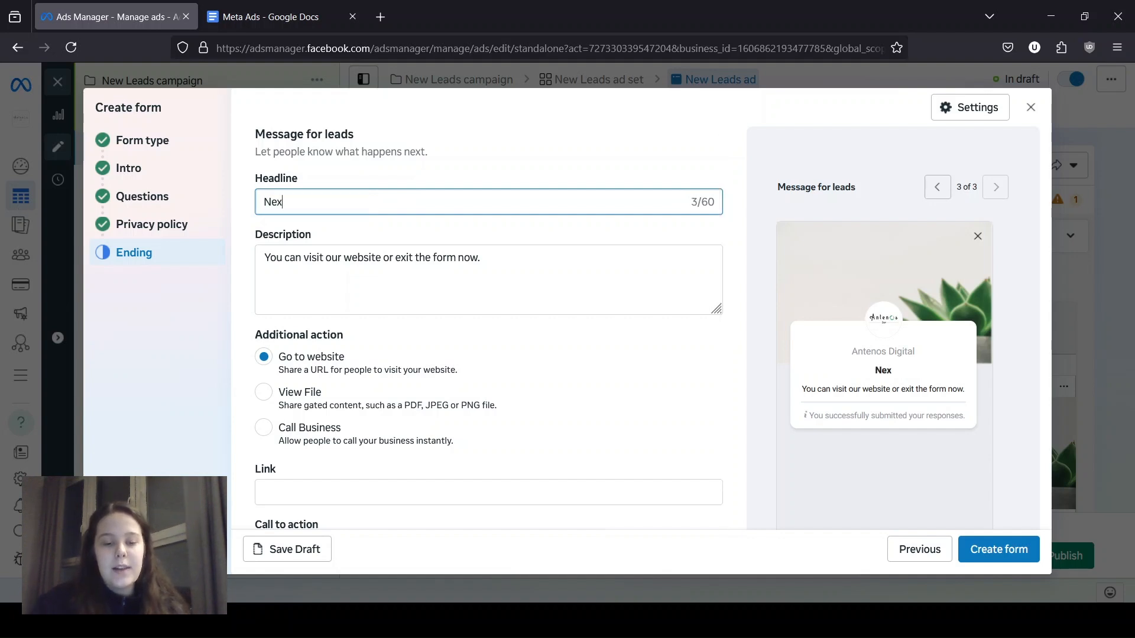
text(t)
key(ctrl+a)
text(Wait.)
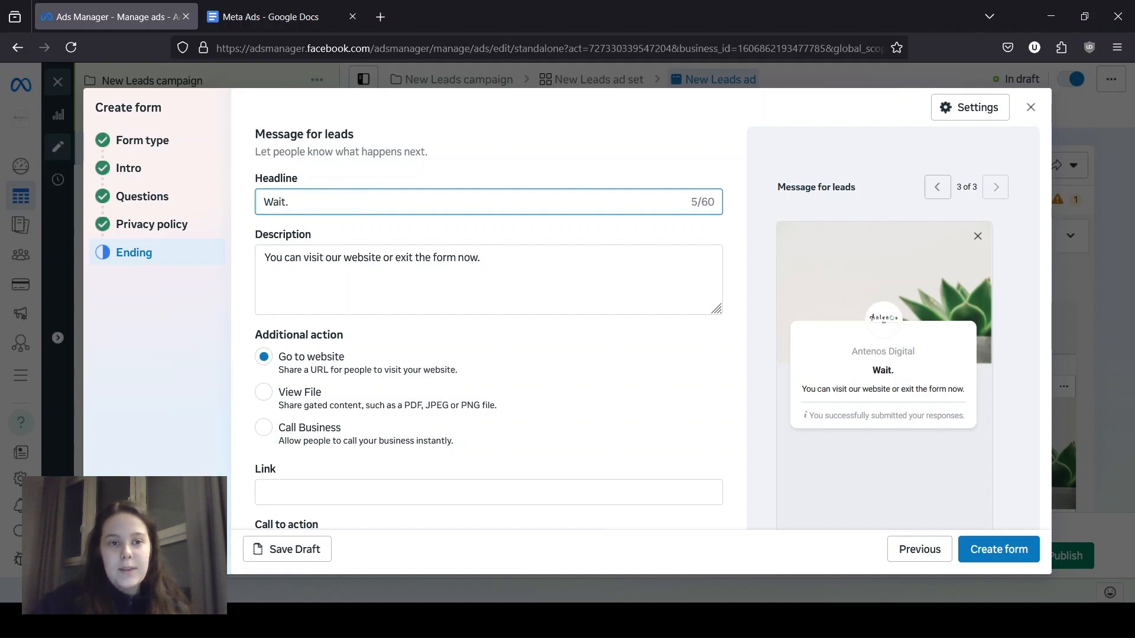
text(.. One las)
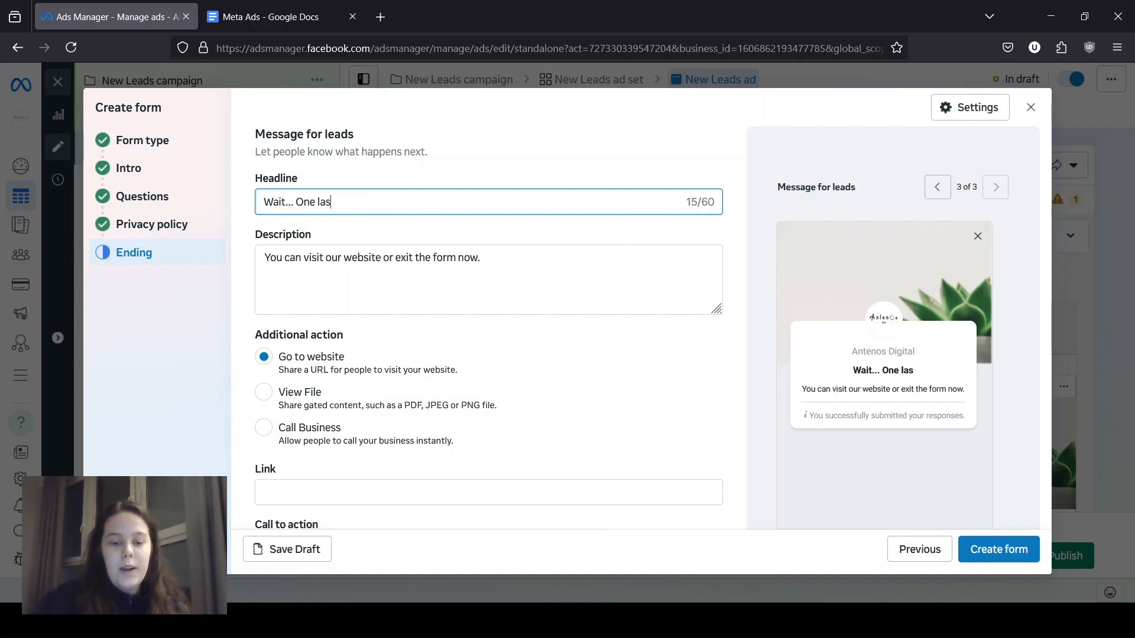
text(t tim)
key(ctrl+shift+Left)
key(ctrl+shift+Left)
text(O)
key(BackSpace)
text(More Thing)
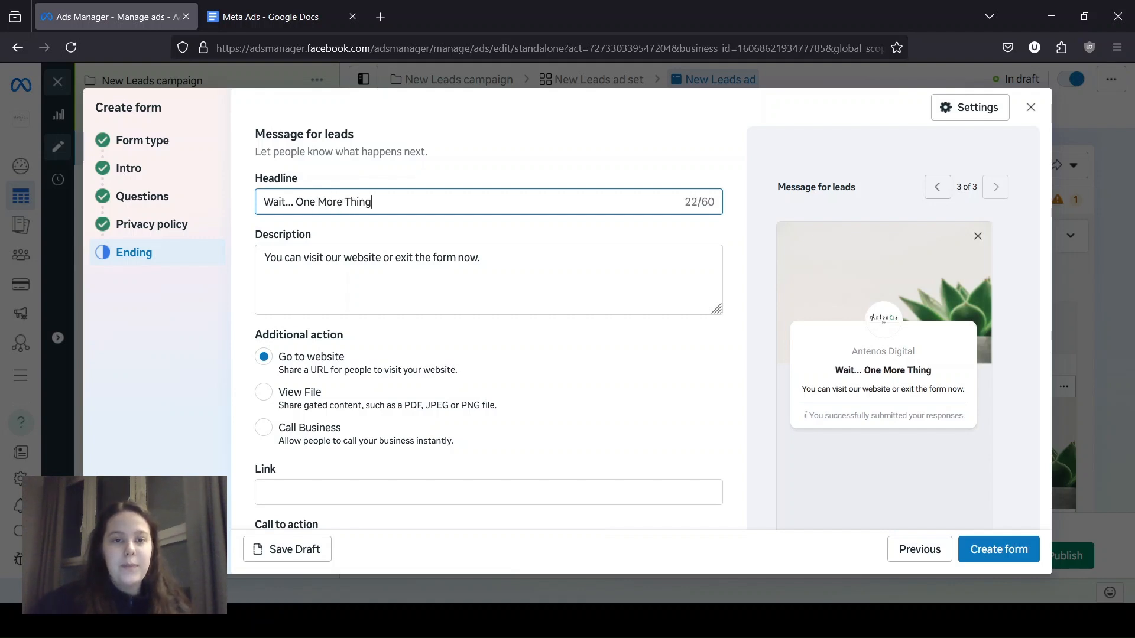
Step: Replace the ending message's description with: Click "Schedule Now" to Book a Tour
triple_click(400, 257)
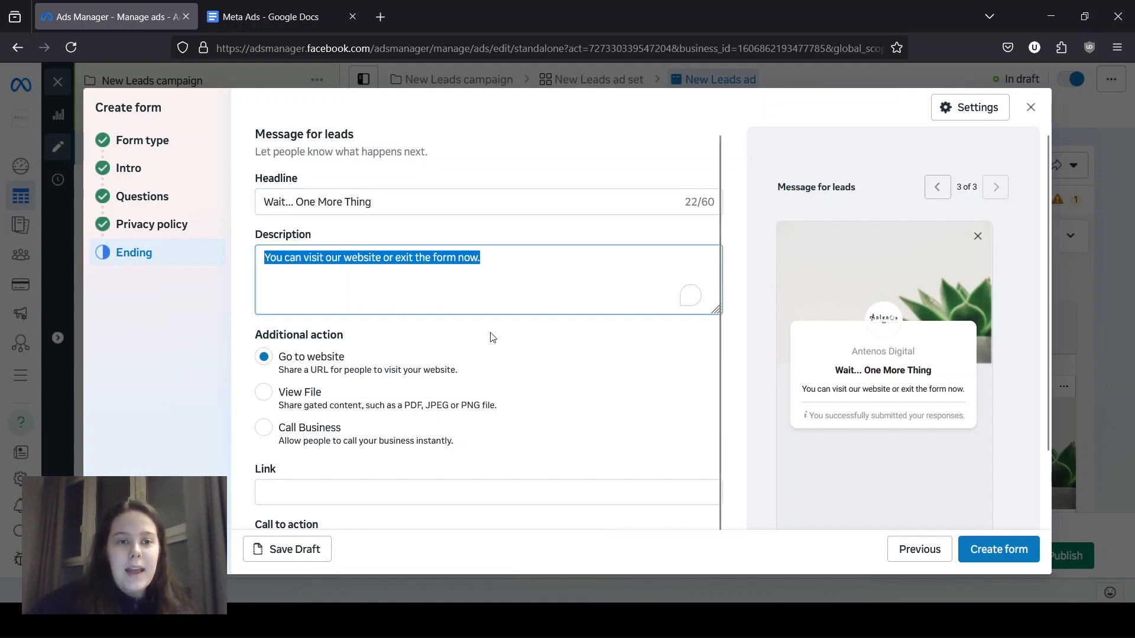
key(BackSpace)
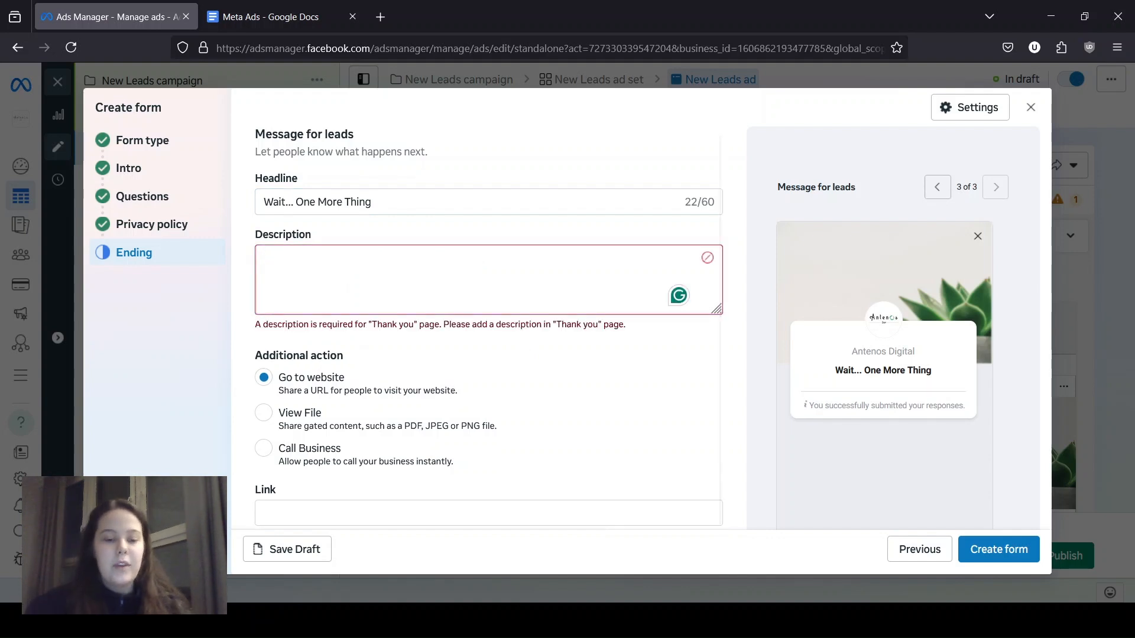
text(Click)
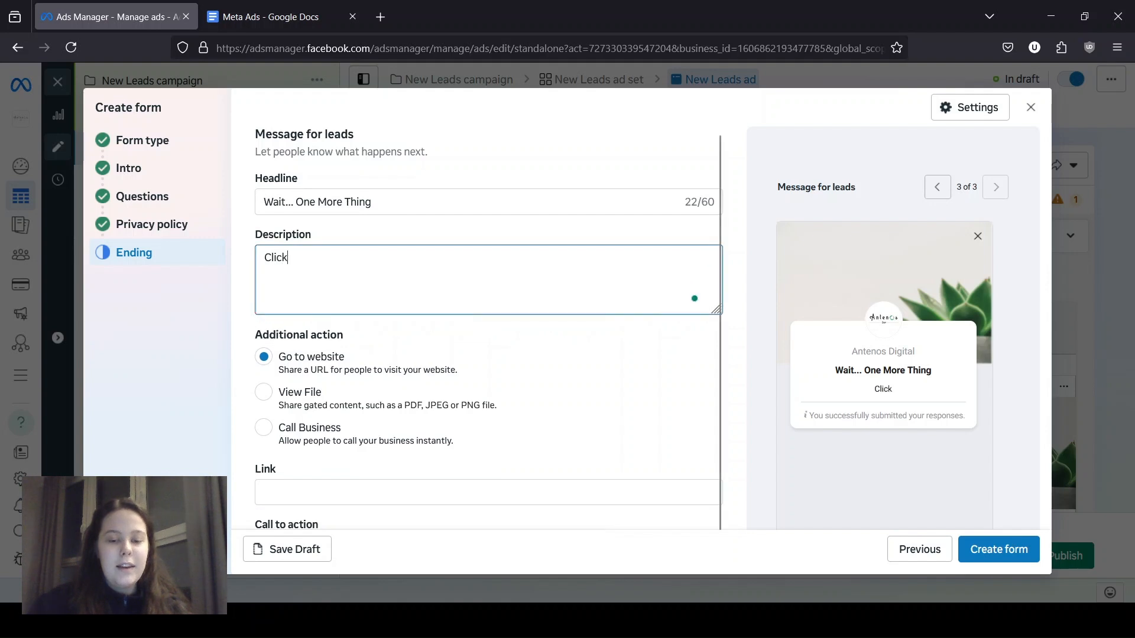
text( "schedule Now:)
key(BackSpace)
text(")
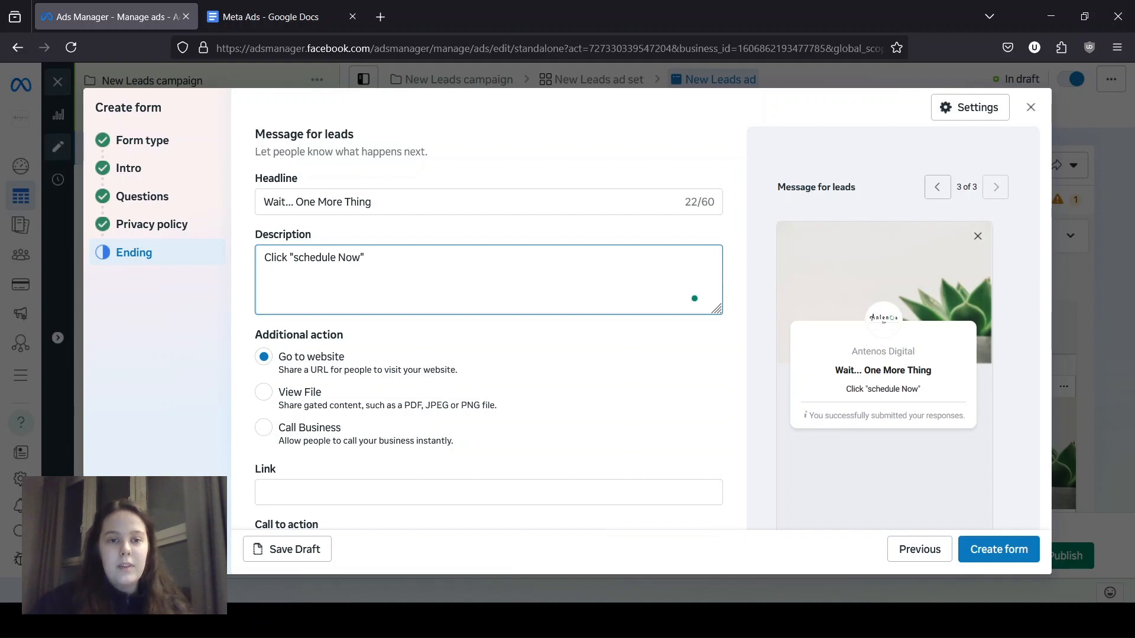
key(Delete)
text(S)
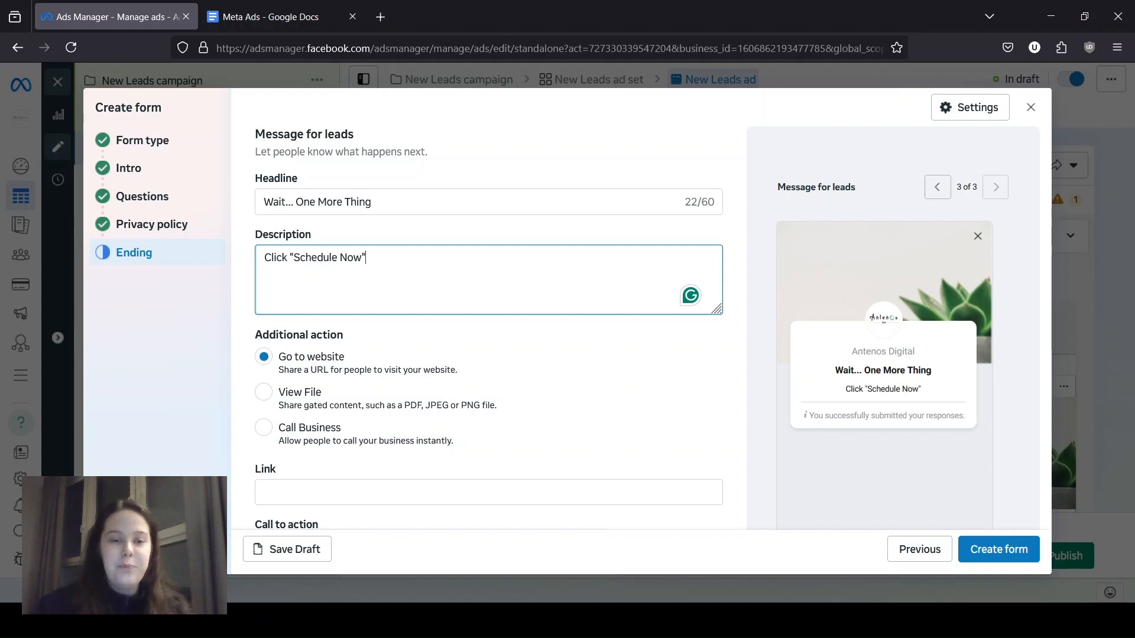
text(t)
key(BackSpace)
text(t)
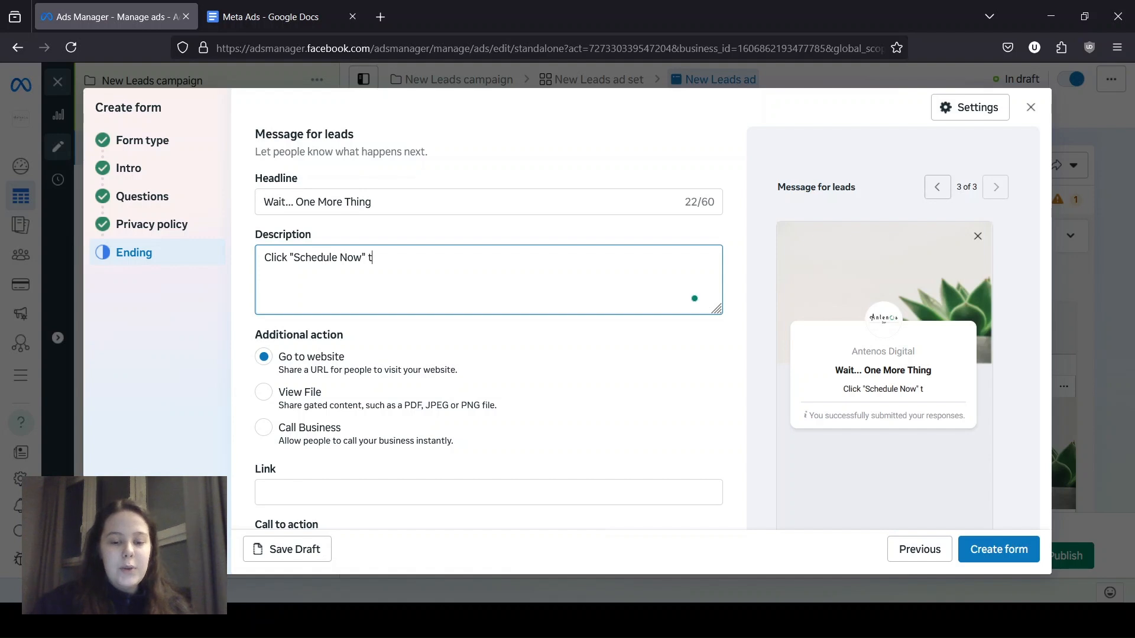
text(o Book a Tour)
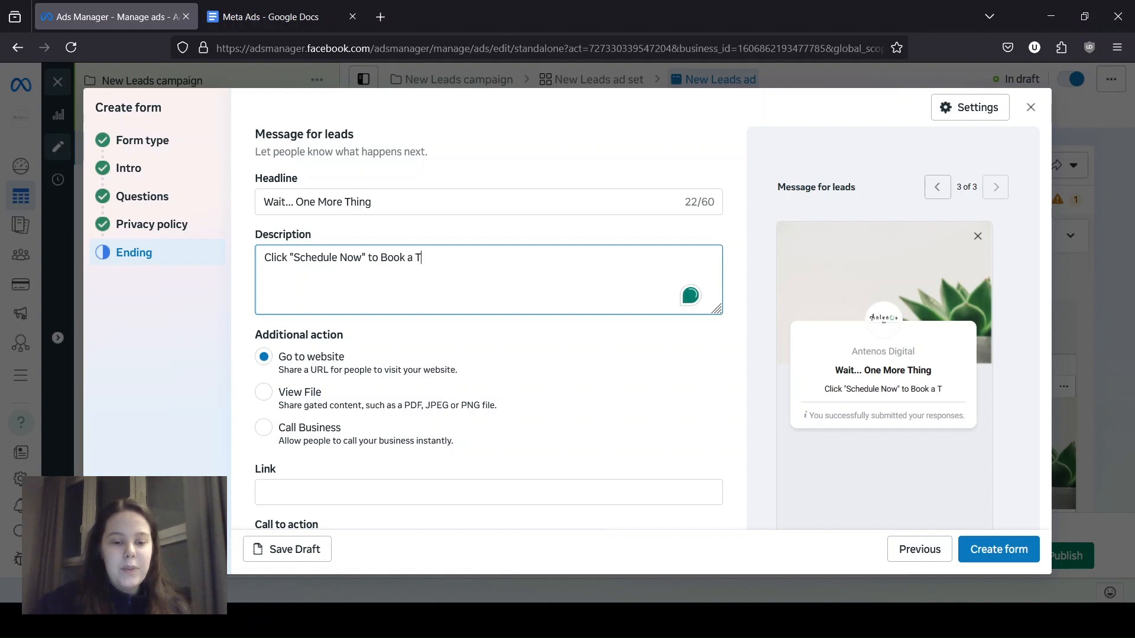
Step: Set the website link for the ending's additional action to antenosdigital.com
scroll(437, 346, down, 1)
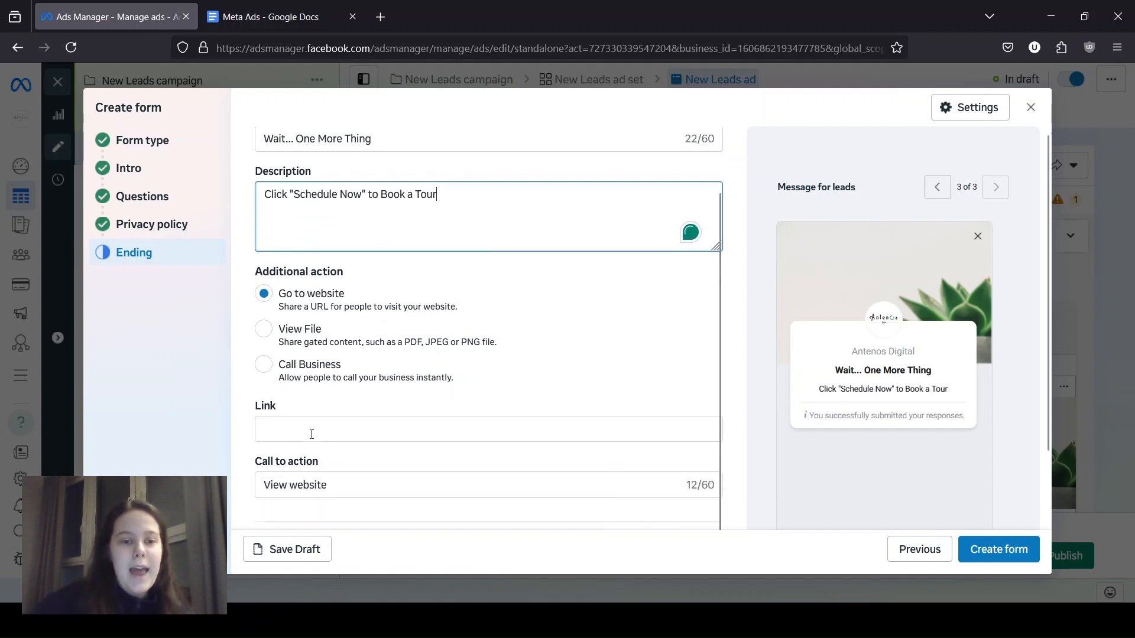
click(310, 430)
click(330, 424)
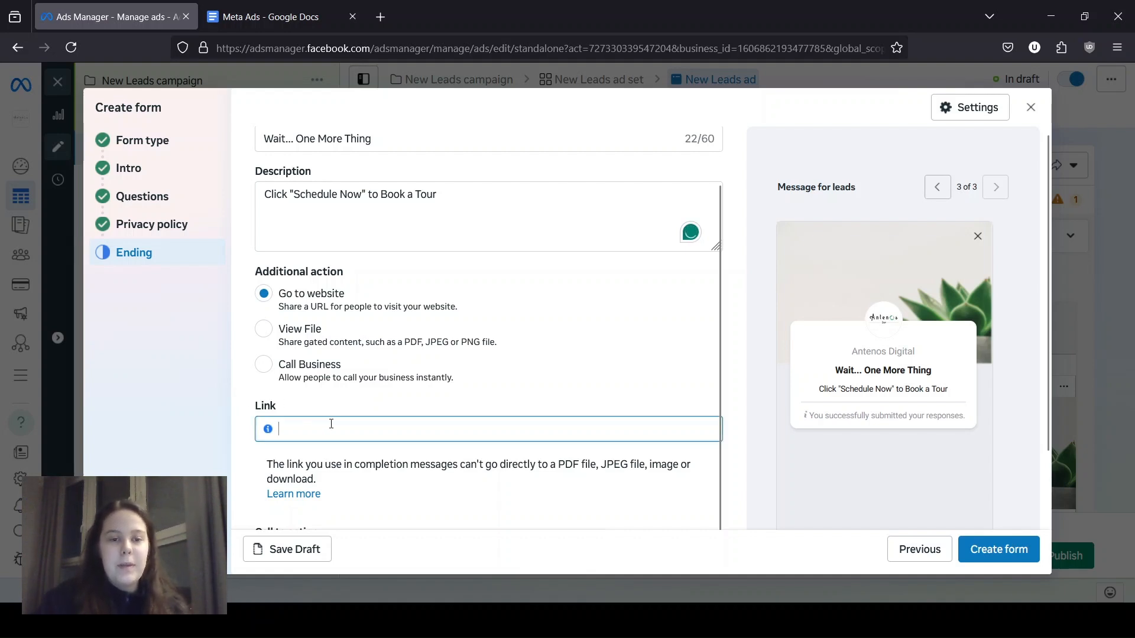
text(antenosdigital,)
key(BackSpace)
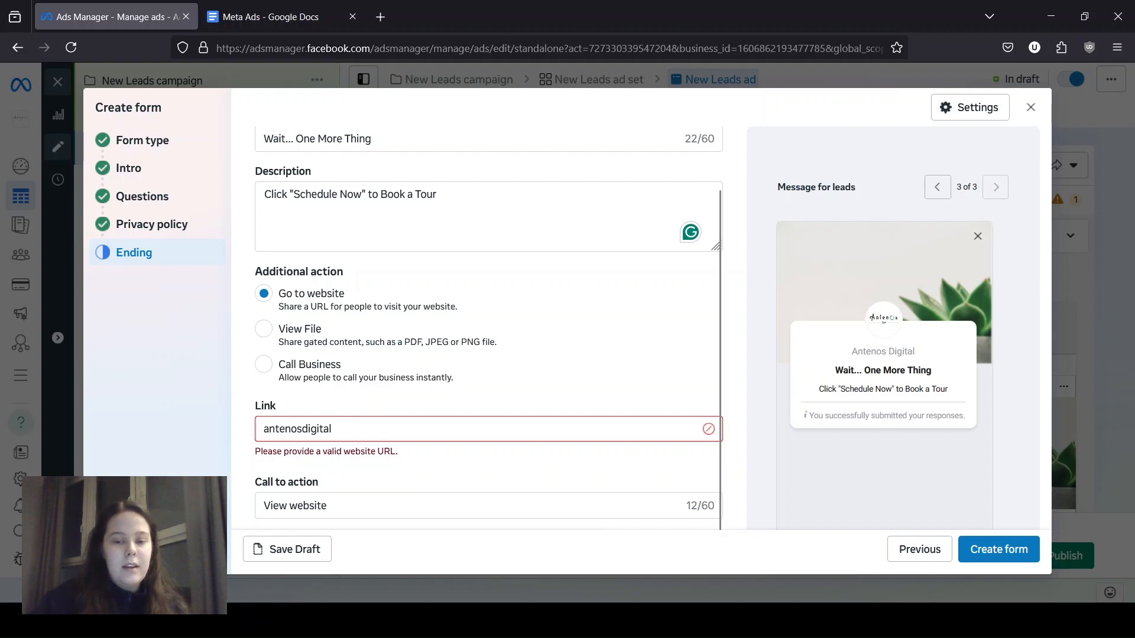
text(.com)
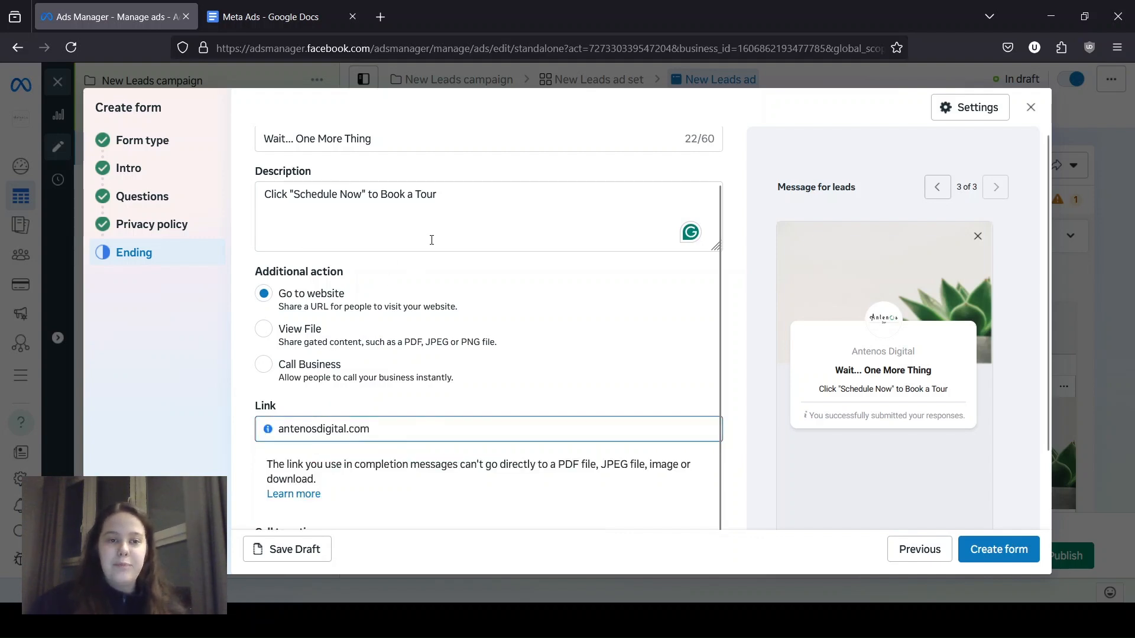
Step: Copy "Schedule Now" from the description into the ending's call to action and create the form
click(480, 204)
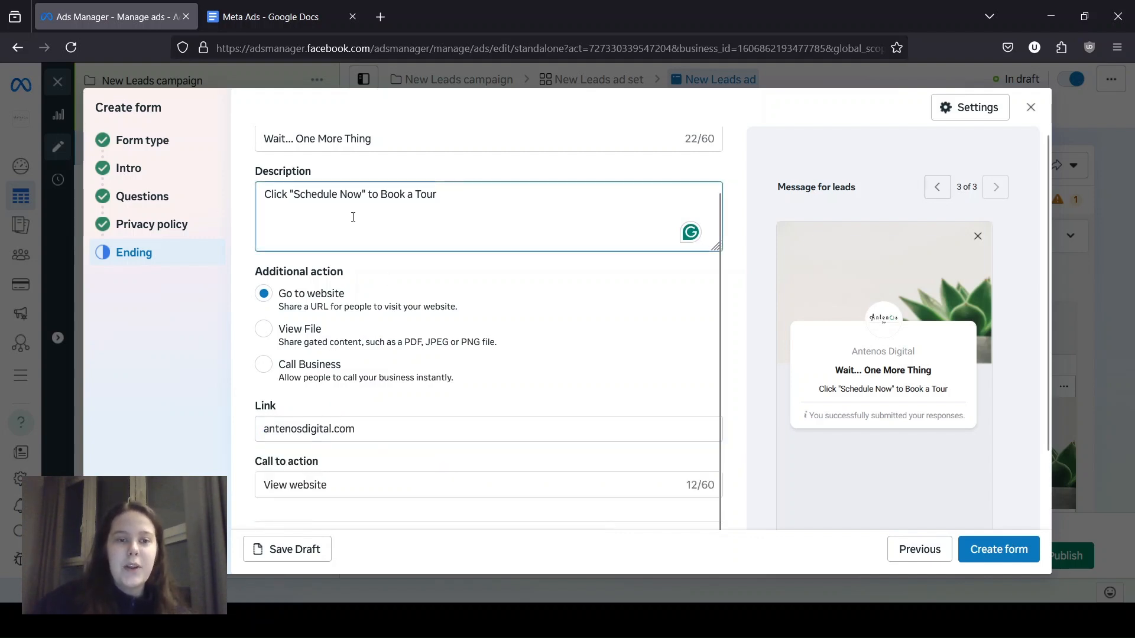
drag(294, 195, 352, 200)
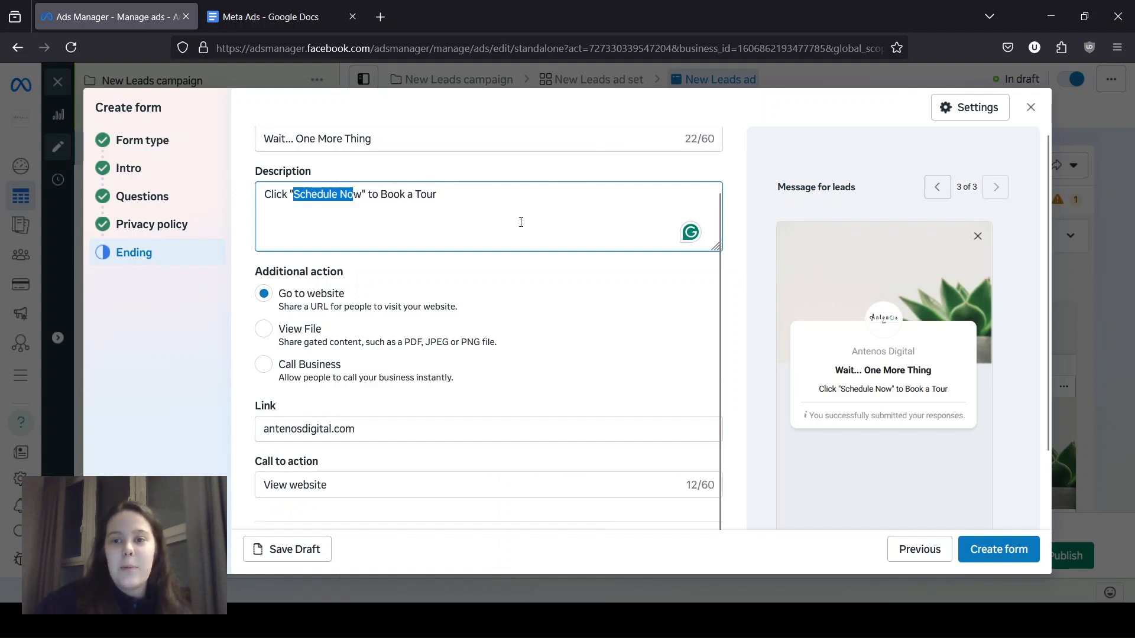
scroll(378, 437, down, 2)
click(403, 408)
scroll(350, 422, up, 1)
key(ctrl+a)
drag(294, 175, 362, 175)
key(ctrl+c)
click(356, 466)
key(ctrl+a)
key(ctrl+v)
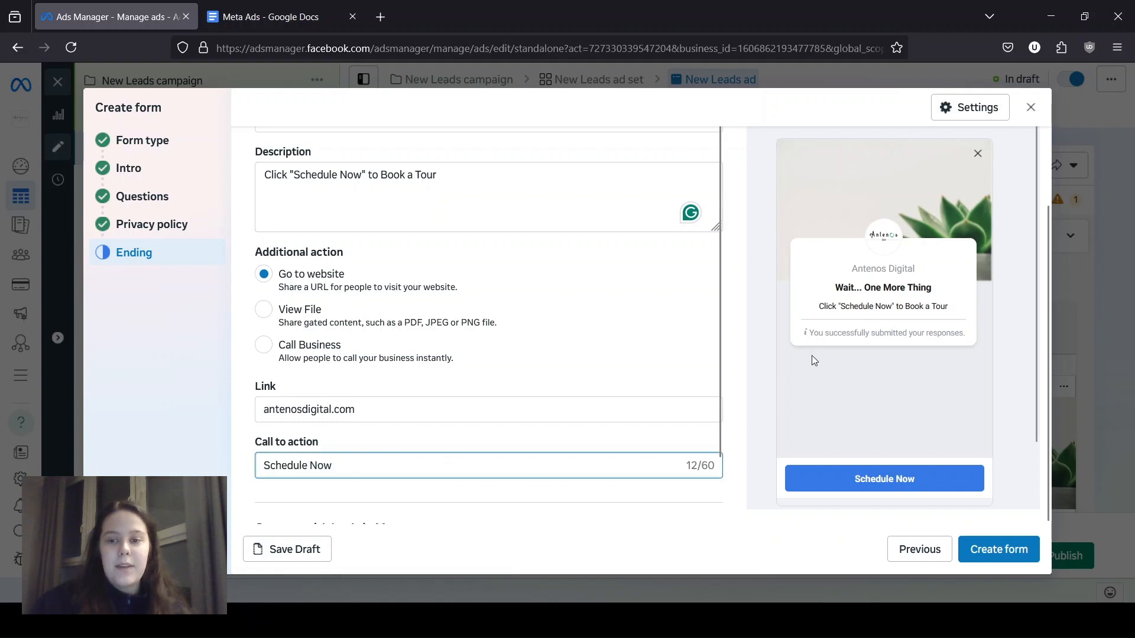
drag(810, 360, 732, 185)
click(662, 297)
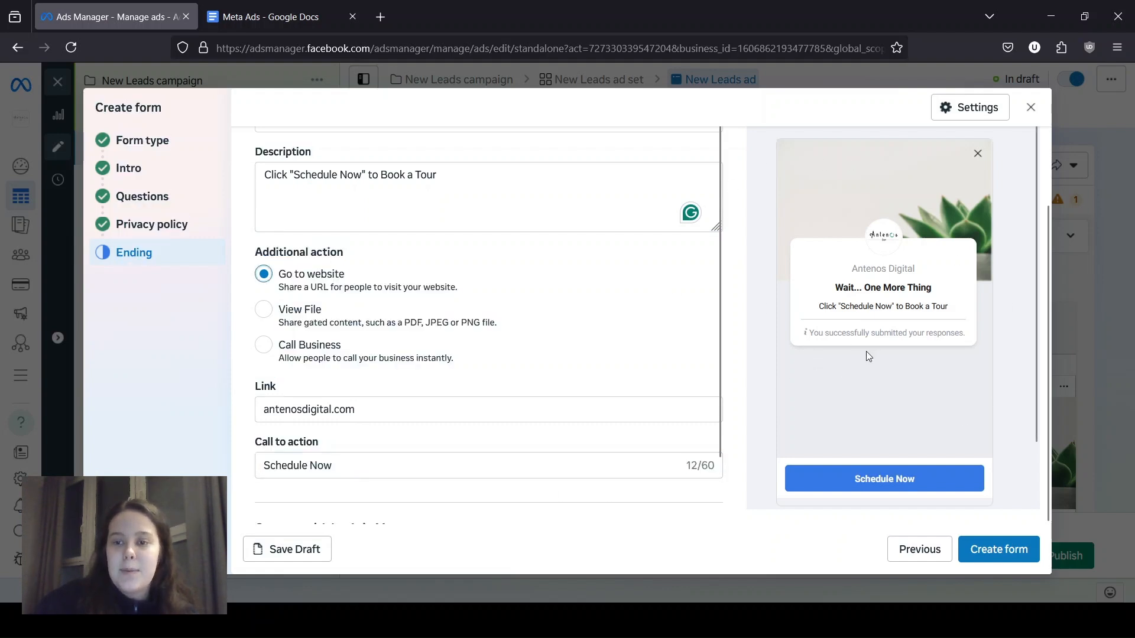
scroll(469, 304, down, 1)
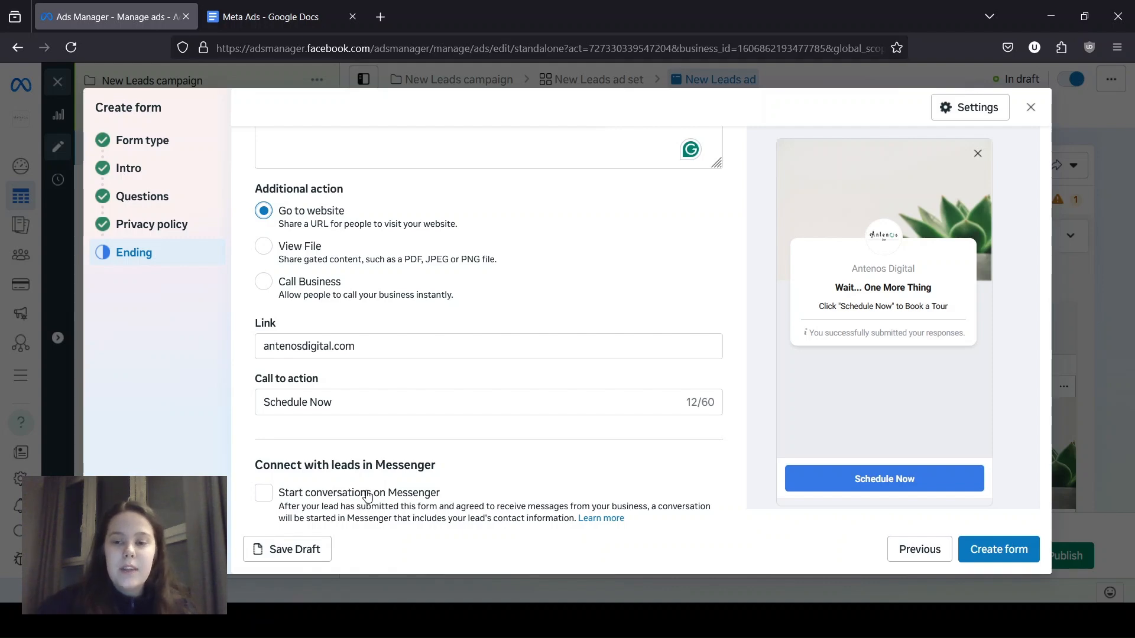
click(999, 549)
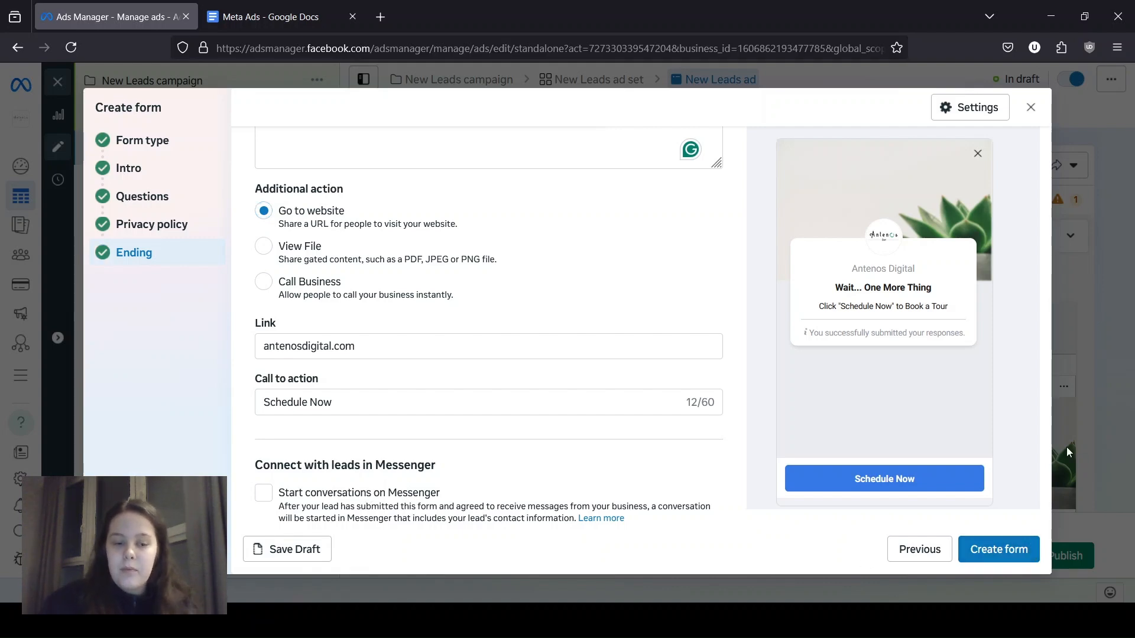
Step: Check which CRM connection is set up for the ad's lead delivery
scroll(646, 322, down, 10)
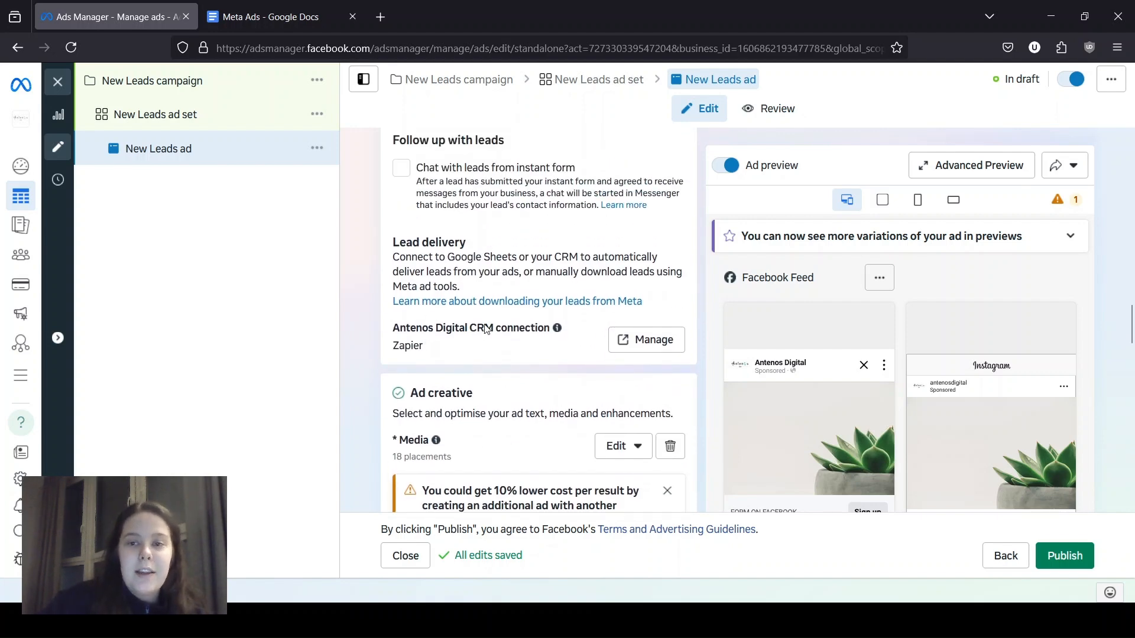
drag(424, 347, 406, 346)
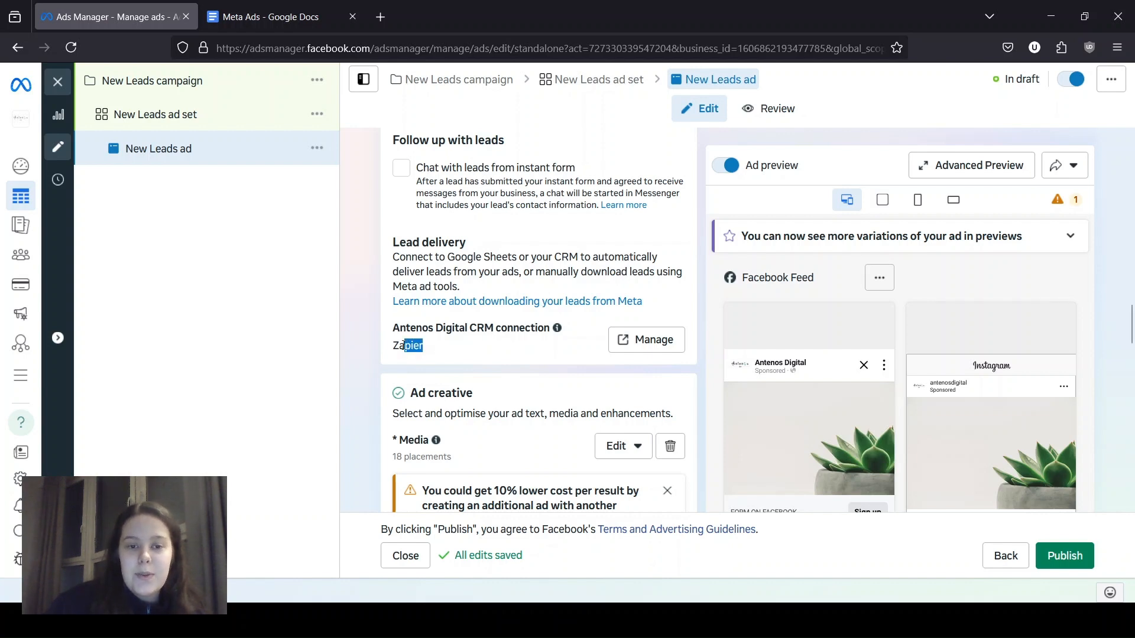
click(395, 347)
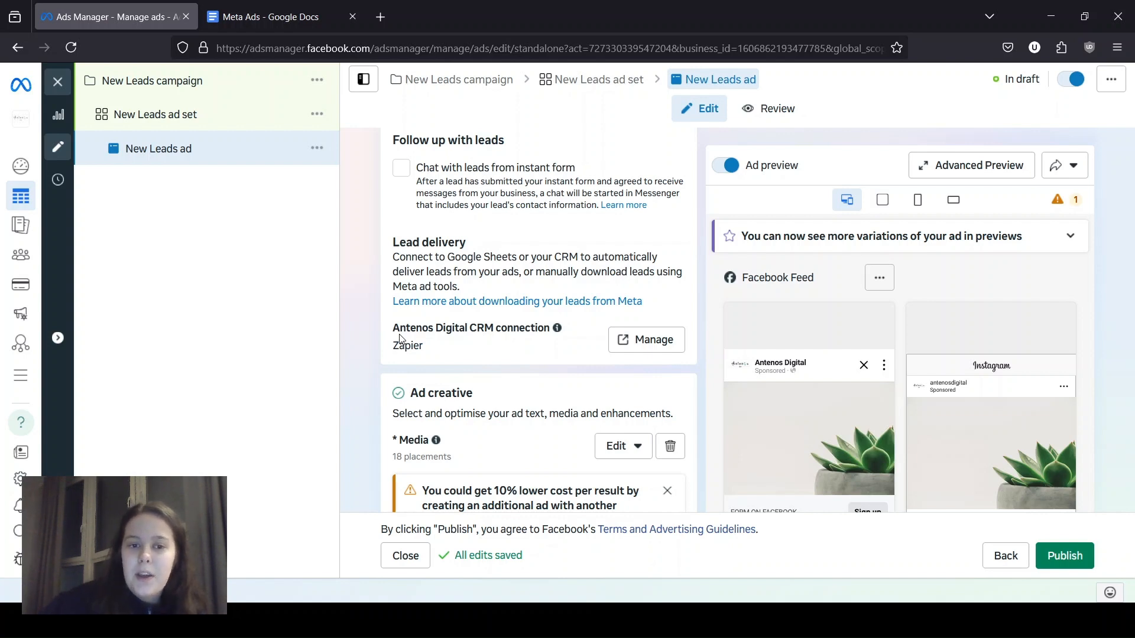
drag(424, 347, 392, 348)
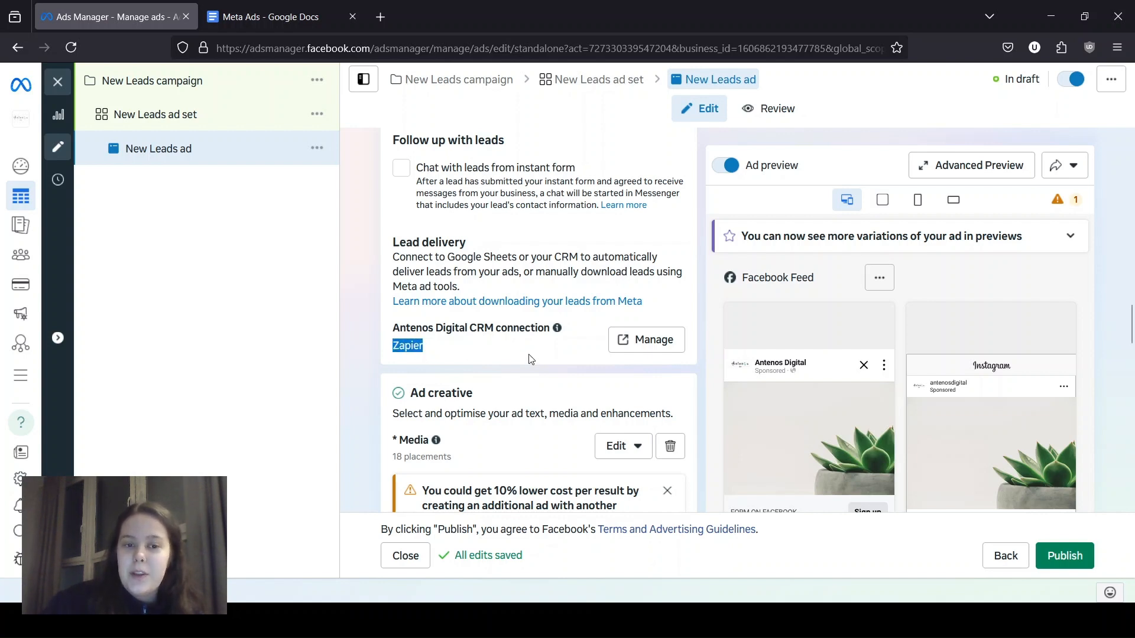
click(428, 360)
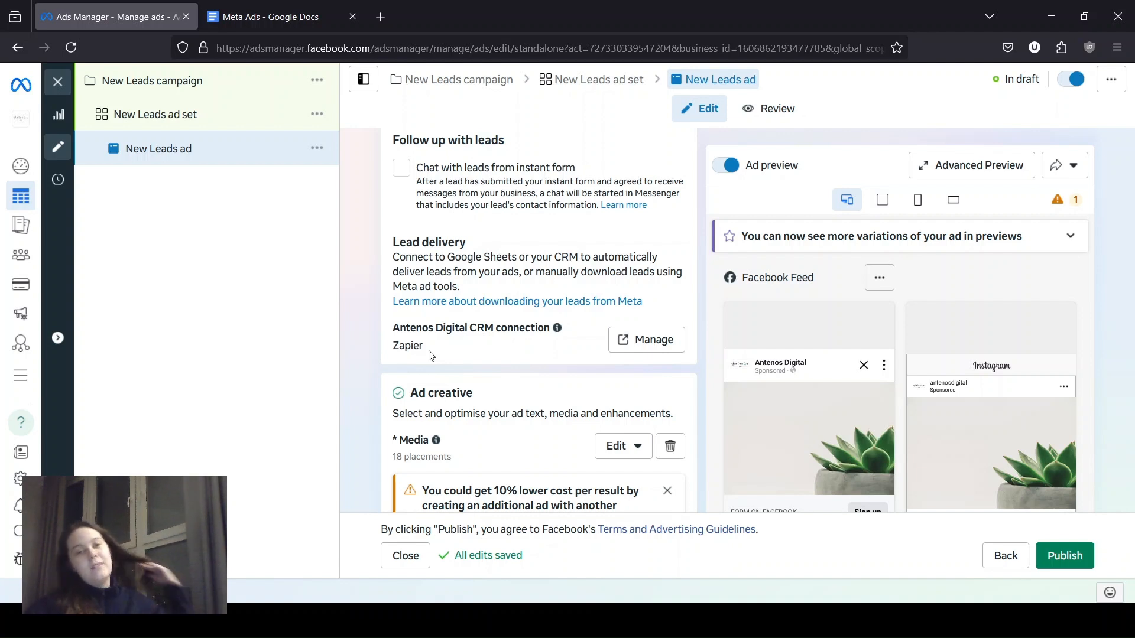
Step: Dismiss the suggestion about creating an additional ad with another image or video, and go to the ad's text fields
scroll(538, 387, down, 2)
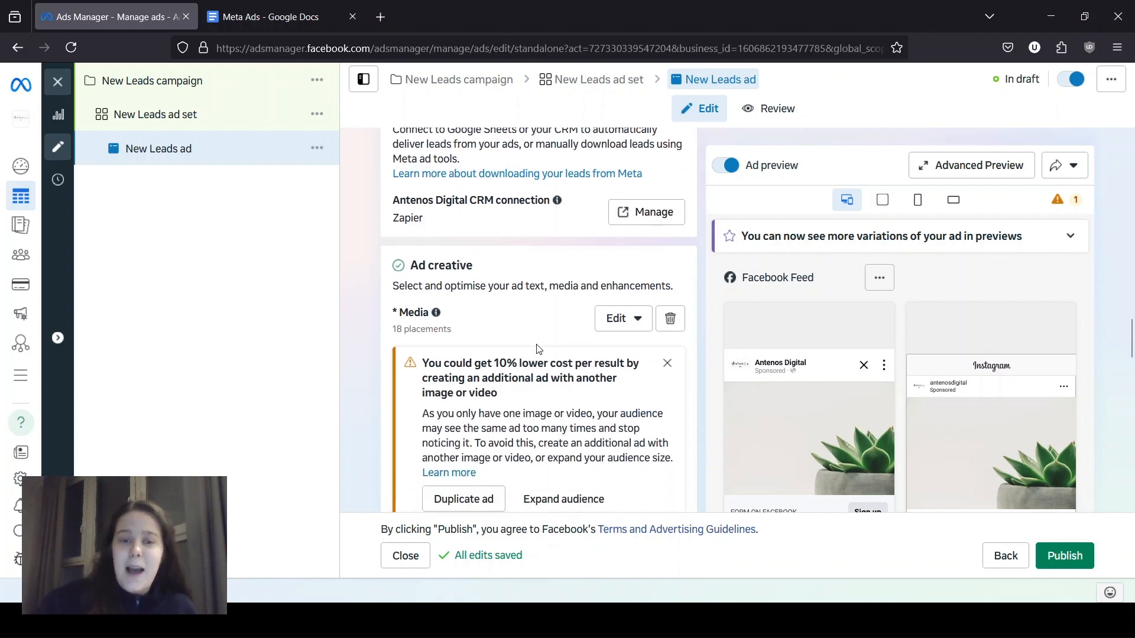
click(668, 363)
scroll(608, 258, down, 2)
scroll(608, 258, down, 3)
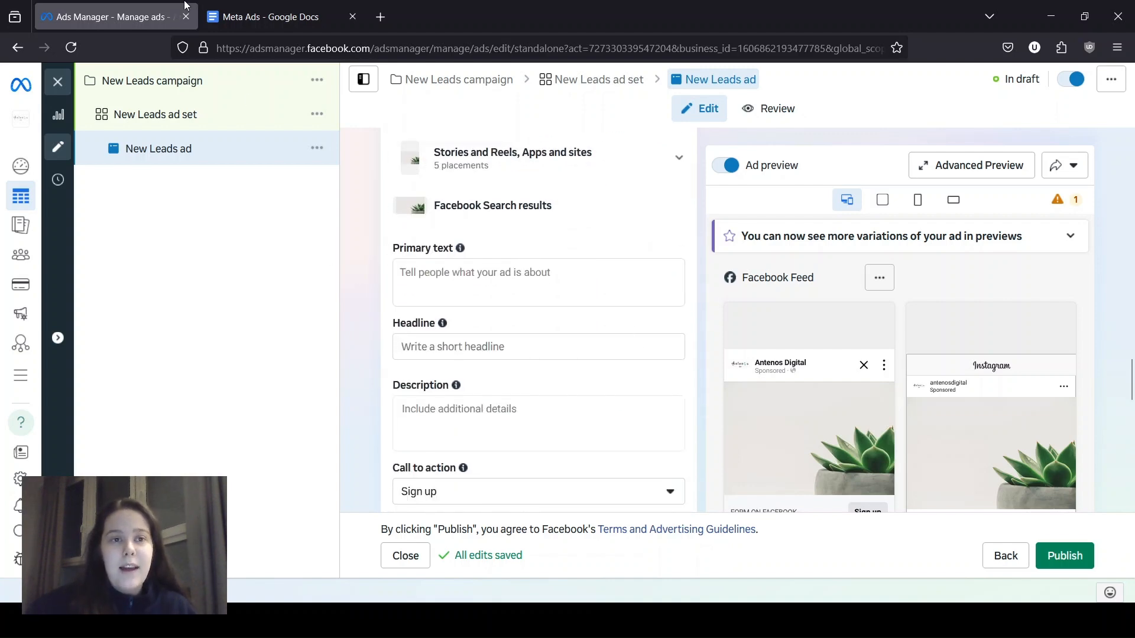
Step: Switch to the Meta Ads document in Google Docs and review its example offers, undoing the accidental text move
key(ctrl+Tab)
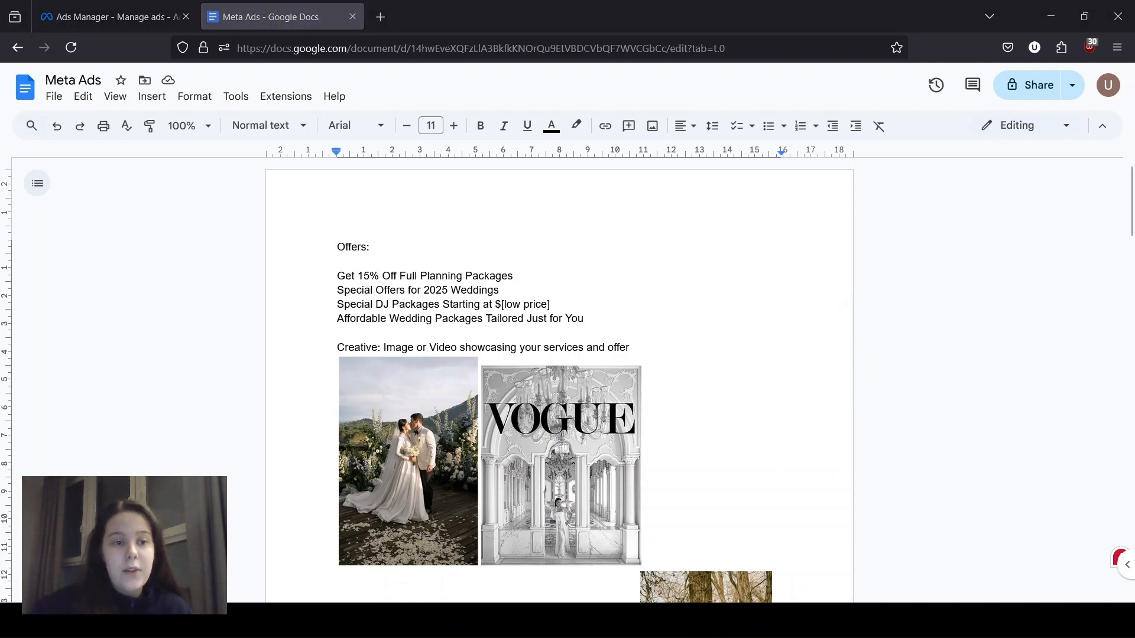
click(739, 344)
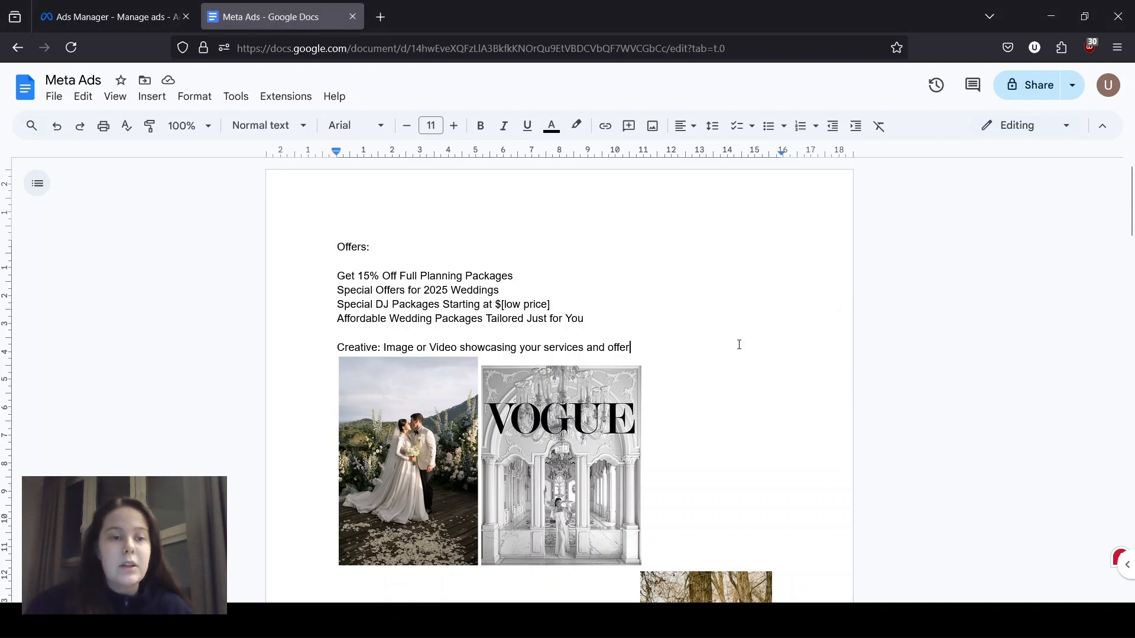
drag(739, 345, 398, 290)
double_click(603, 279)
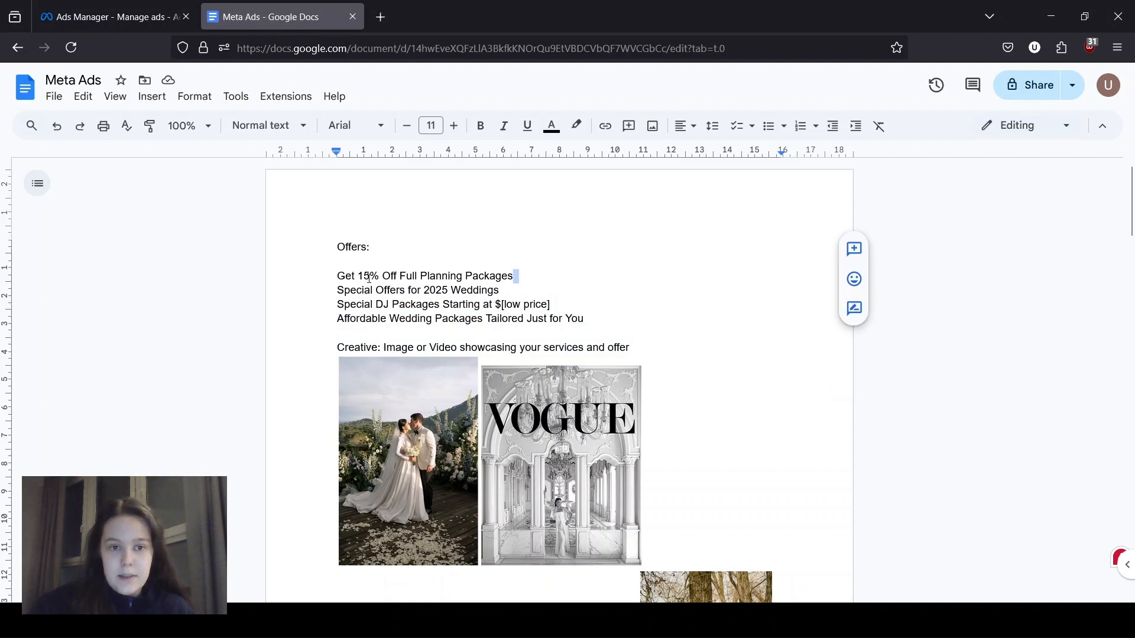
drag(503, 260, 341, 313)
click(658, 317)
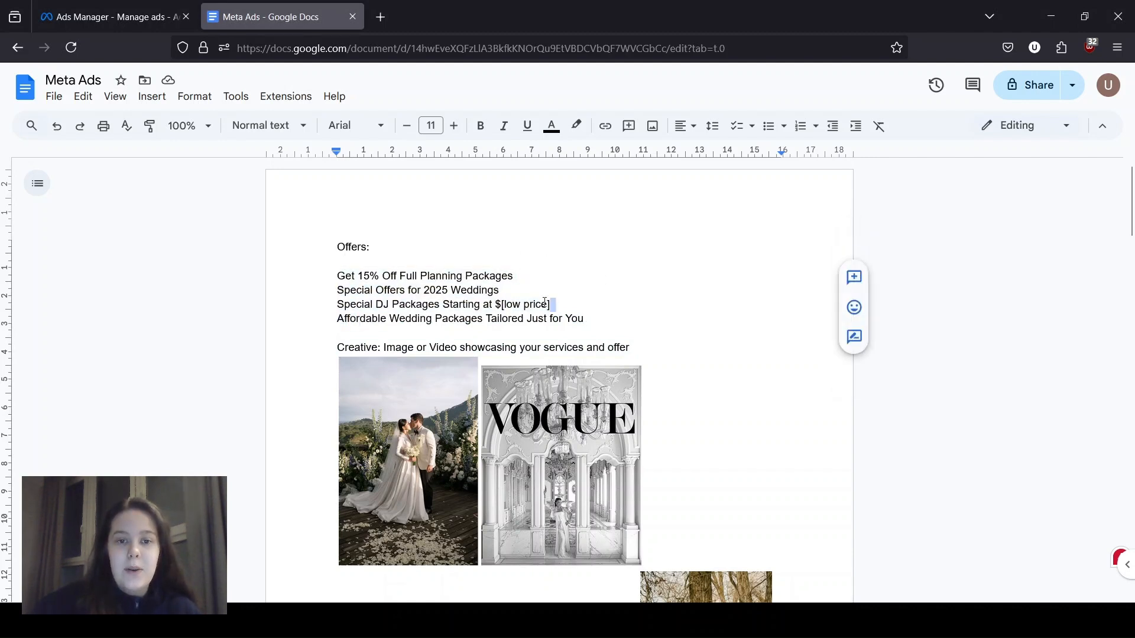
drag(578, 303, 467, 304)
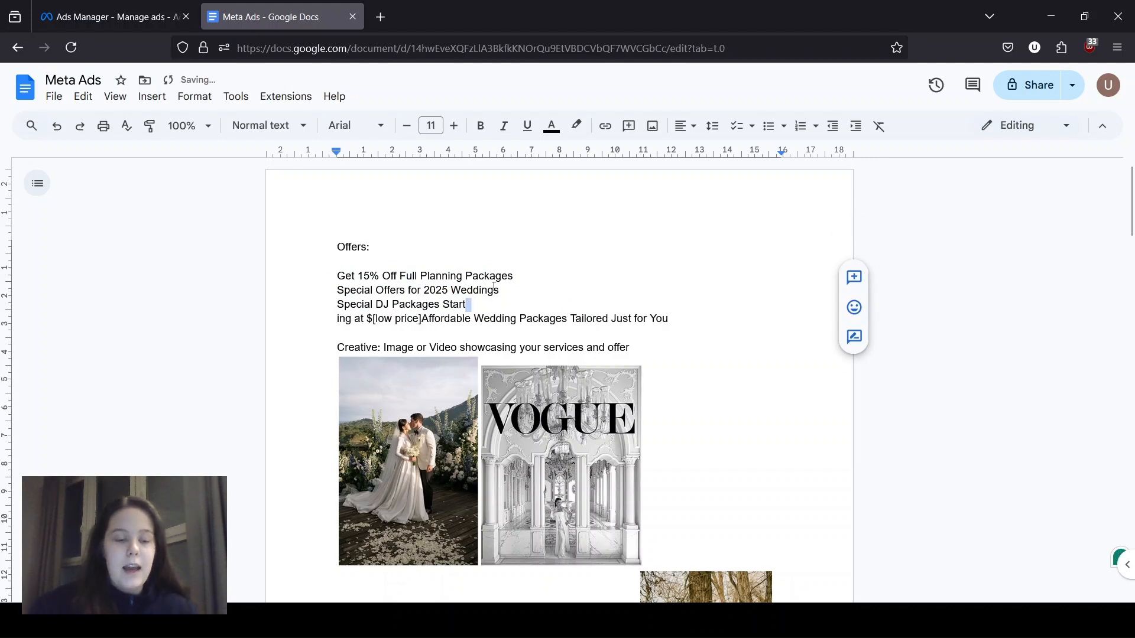
key(ctrl+z)
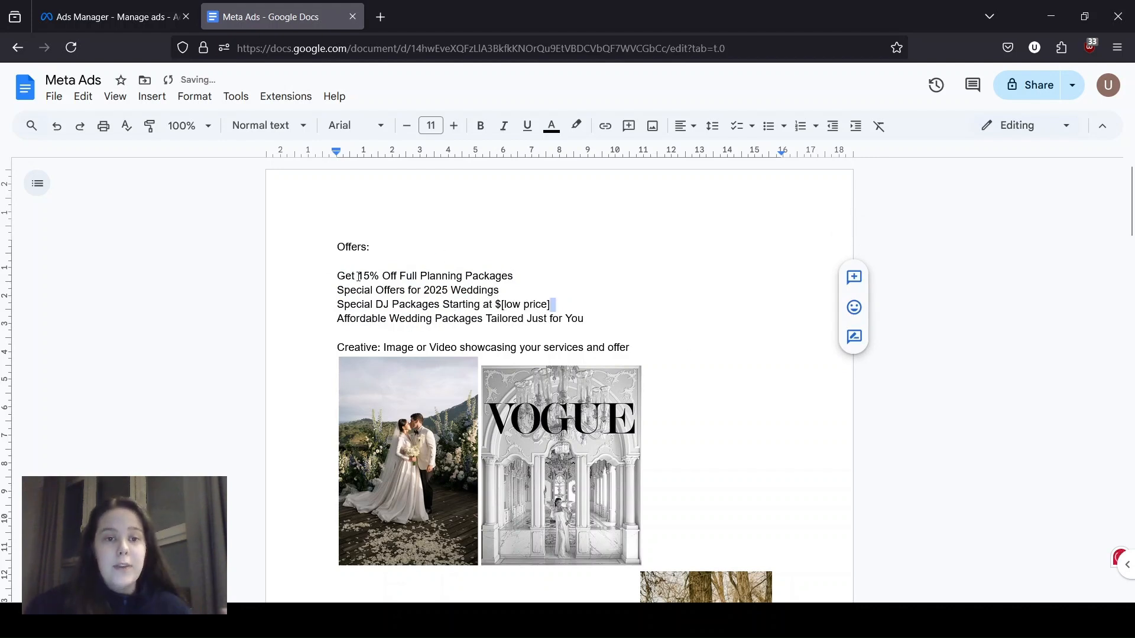
Step: Review the example offers, from the 15% planning discount to the affordable wedding packages, and the creative guideline beneath them
drag(358, 276, 381, 276)
click(391, 276)
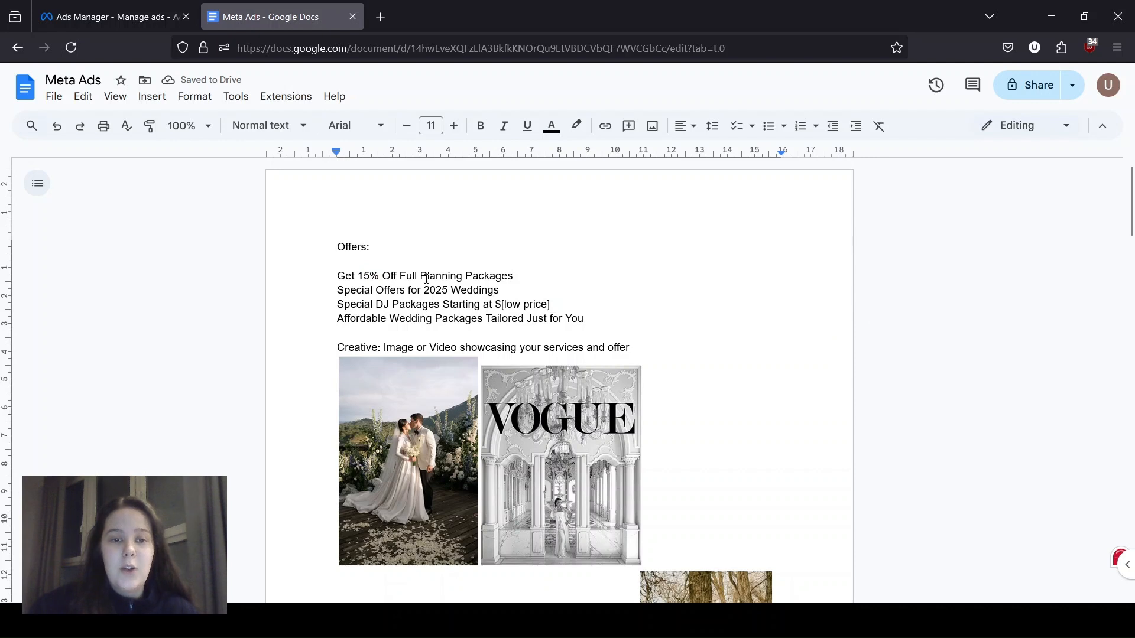
scroll(615, 295, down, 2)
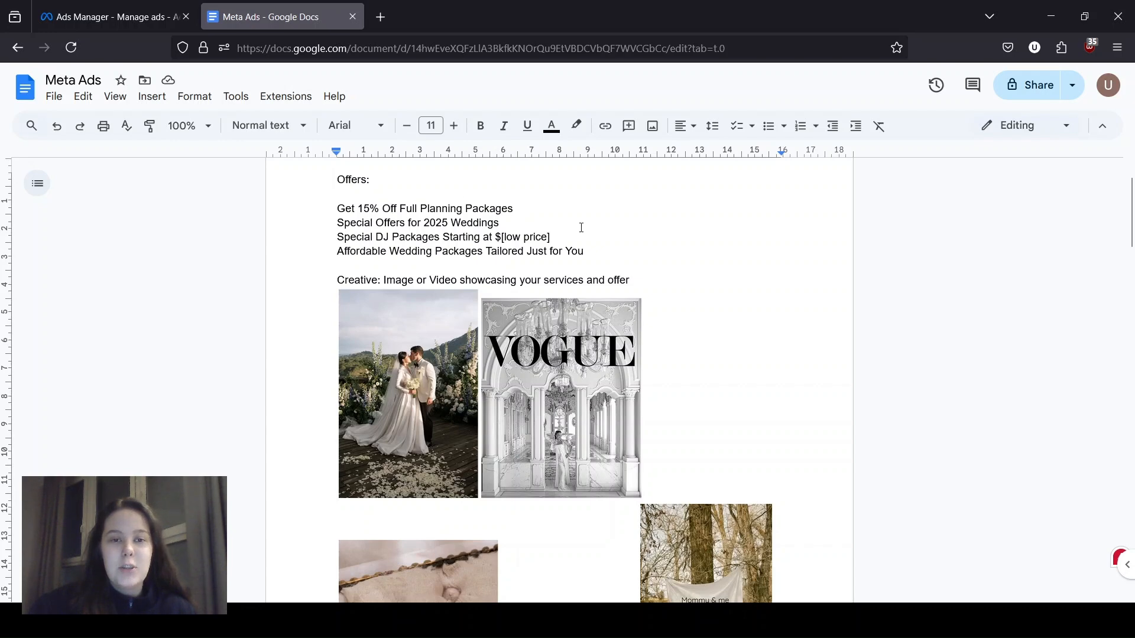
drag(520, 199, 609, 259)
click(673, 270)
scroll(697, 306, down, 4)
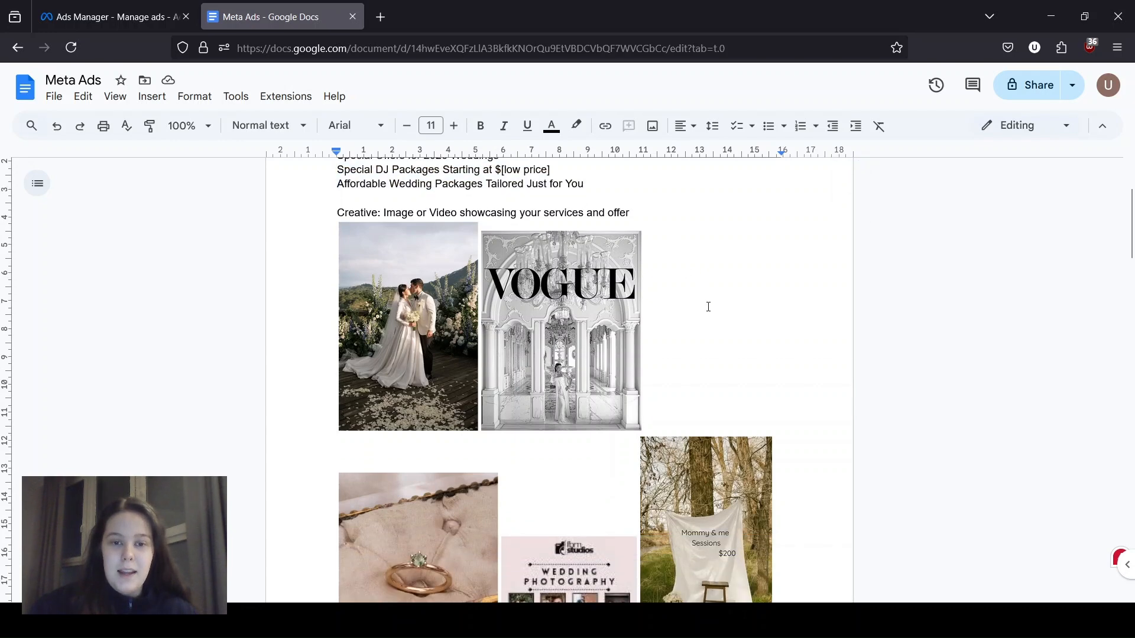
scroll(686, 307, up, 4)
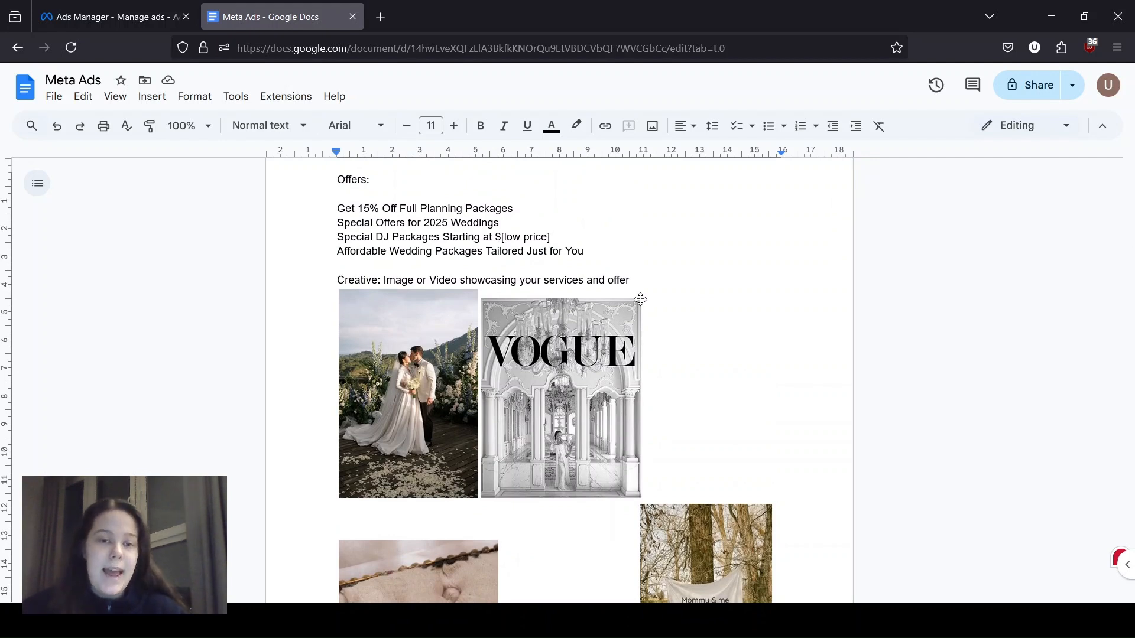
Step: Examine the example ad creatives one by one: the wedding couple, the VOGUE portrait, the ring, the wedding photography flyer and the Mommy & me image
click(407, 366)
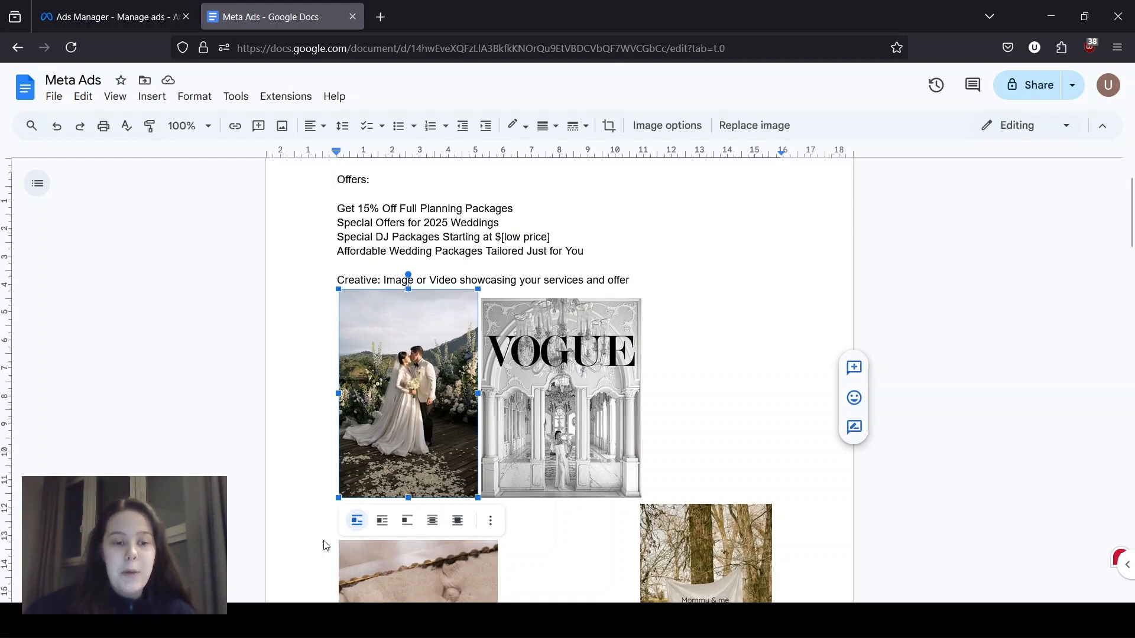
click(558, 411)
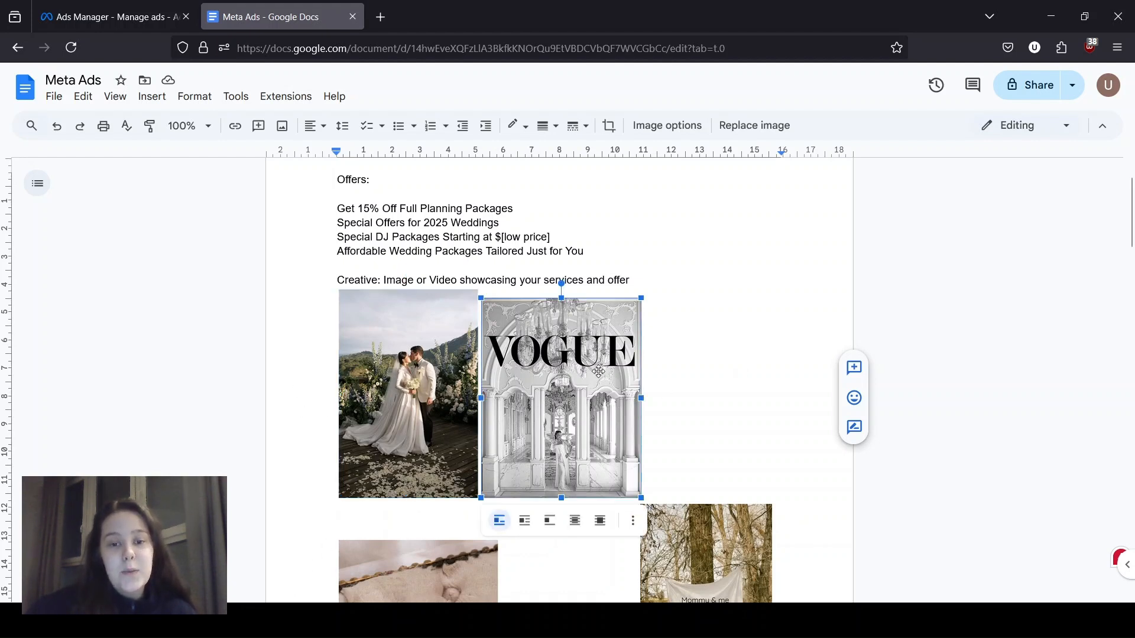
scroll(641, 355, down, 1)
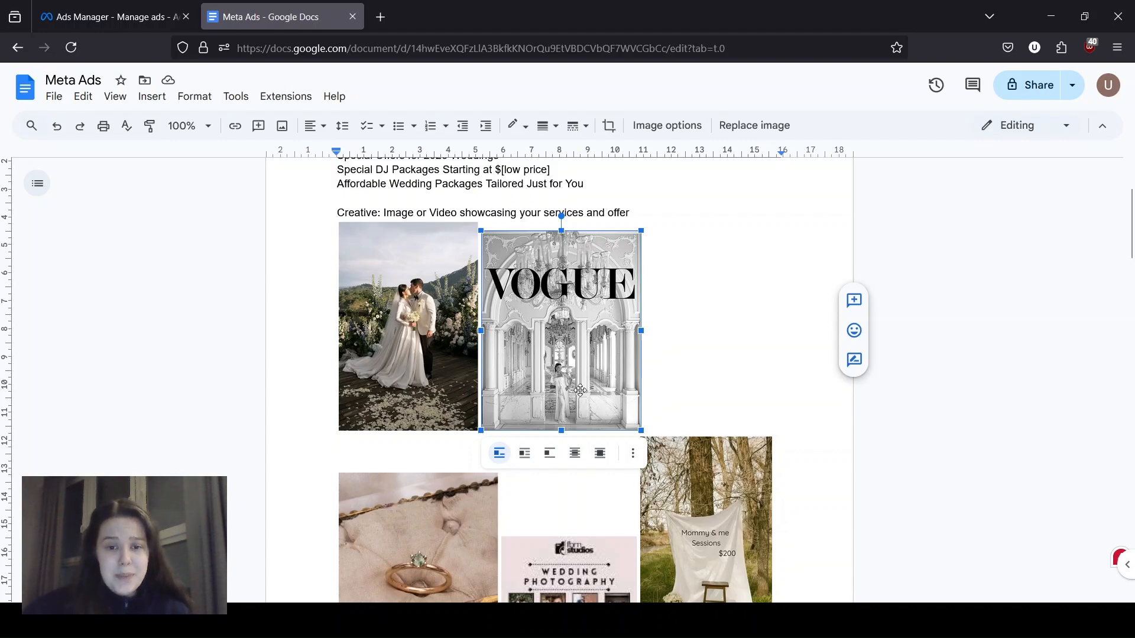
scroll(425, 392, down, 3)
click(425, 392)
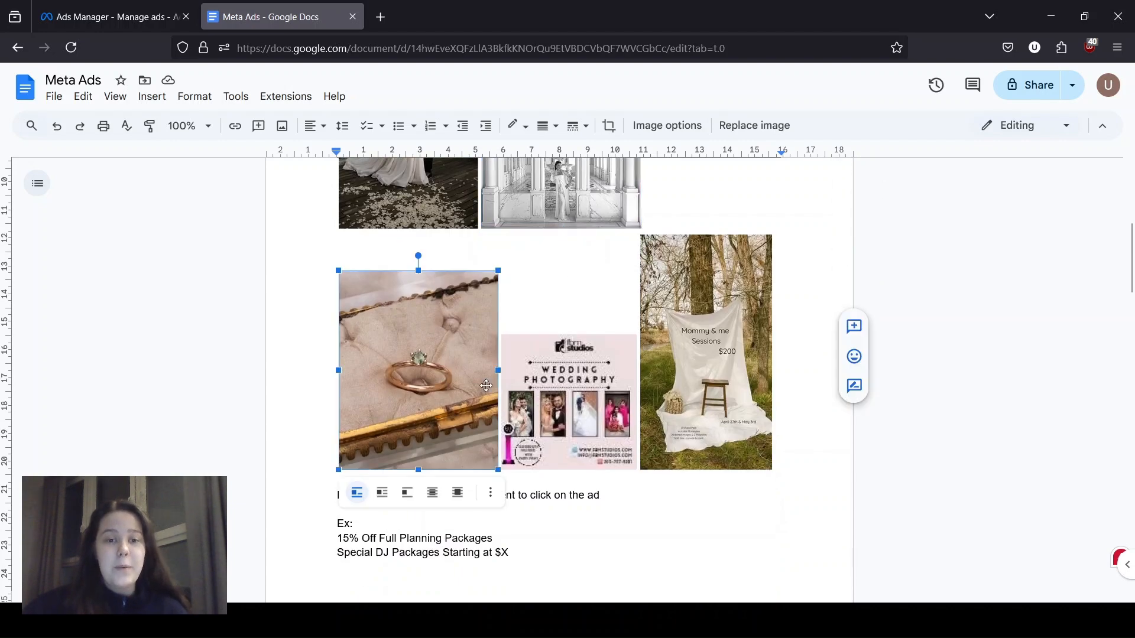
key(ctrl+z)
scroll(684, 375, down, 2)
key(ctrl+y)
scroll(732, 373, down, 3)
click(732, 373)
click(617, 395)
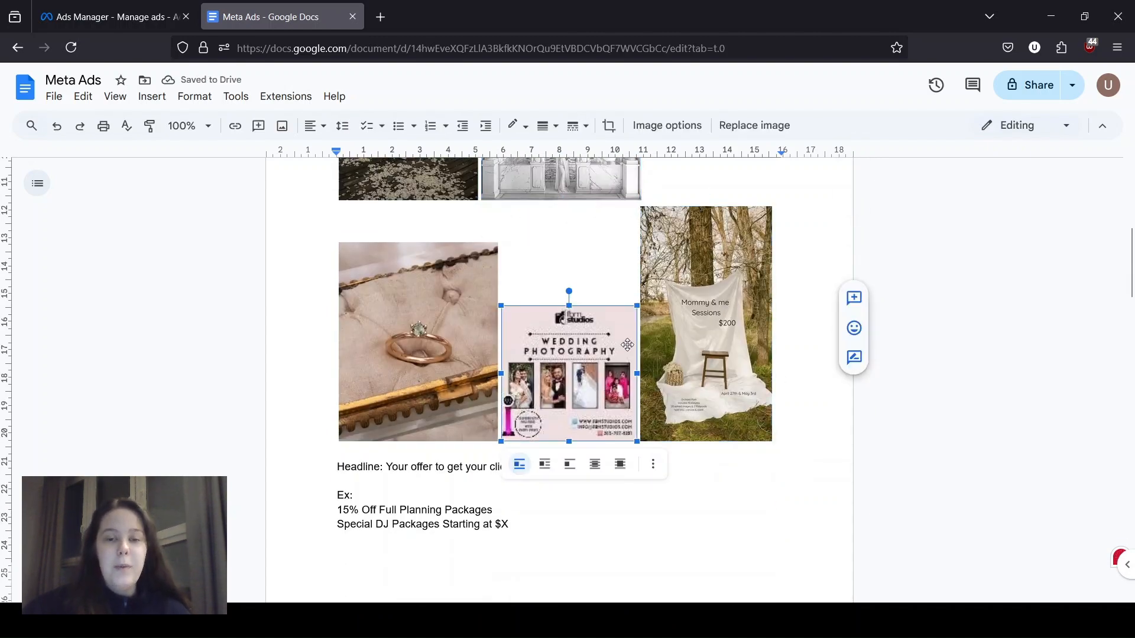
scroll(605, 310, up, 2)
click(724, 361)
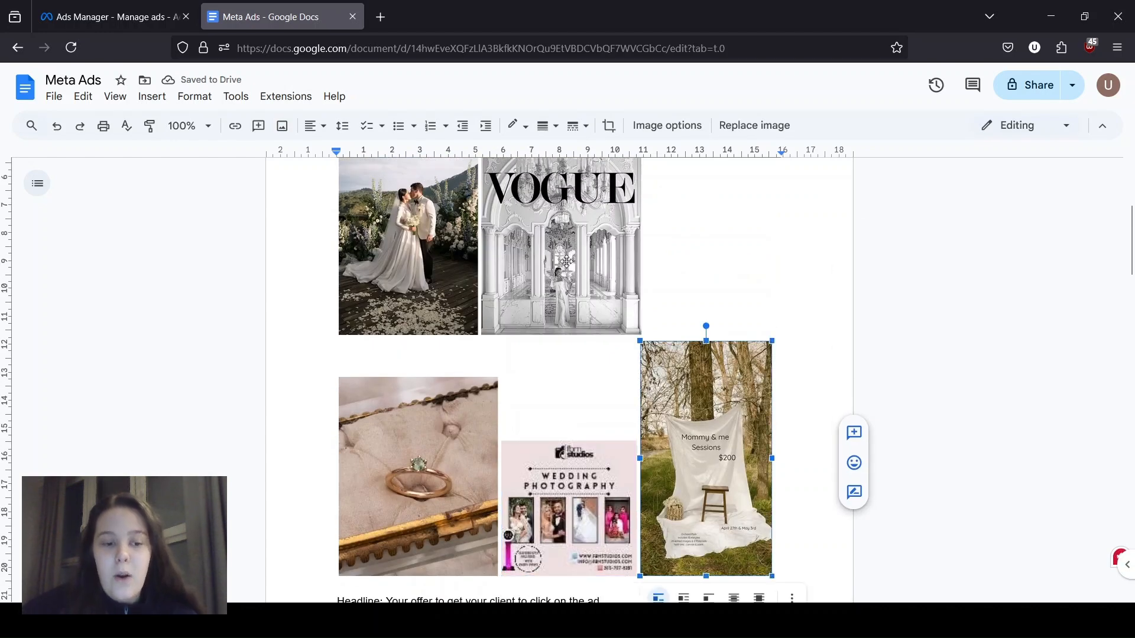
Step: Compare the plain wedding couple and ring photos with the text-heavy wedding photography flyer
click(414, 270)
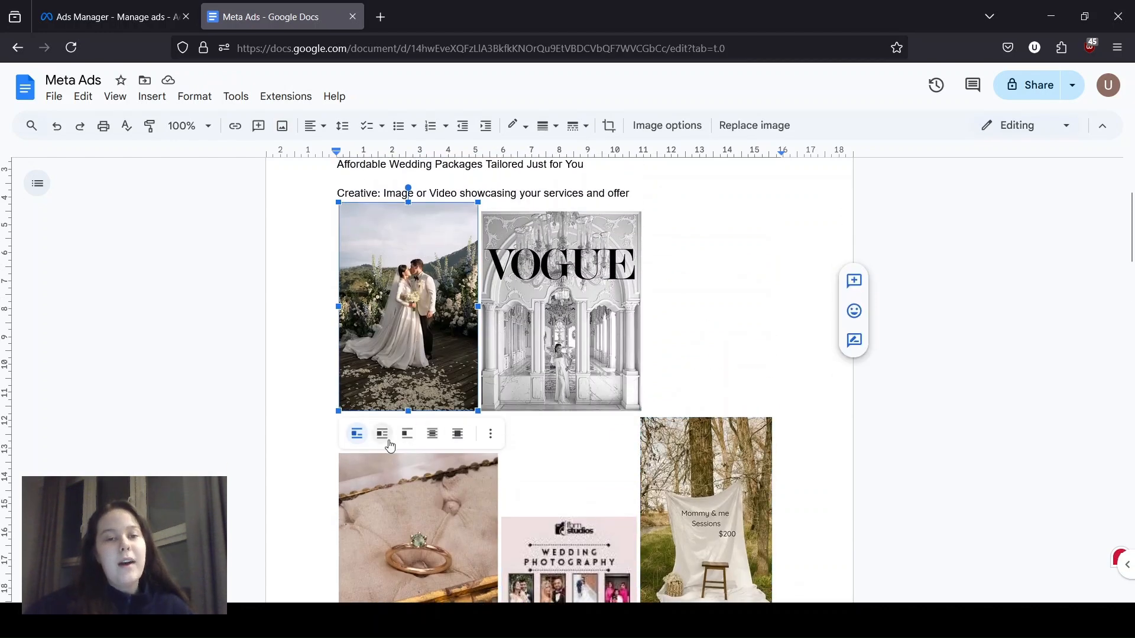
click(397, 461)
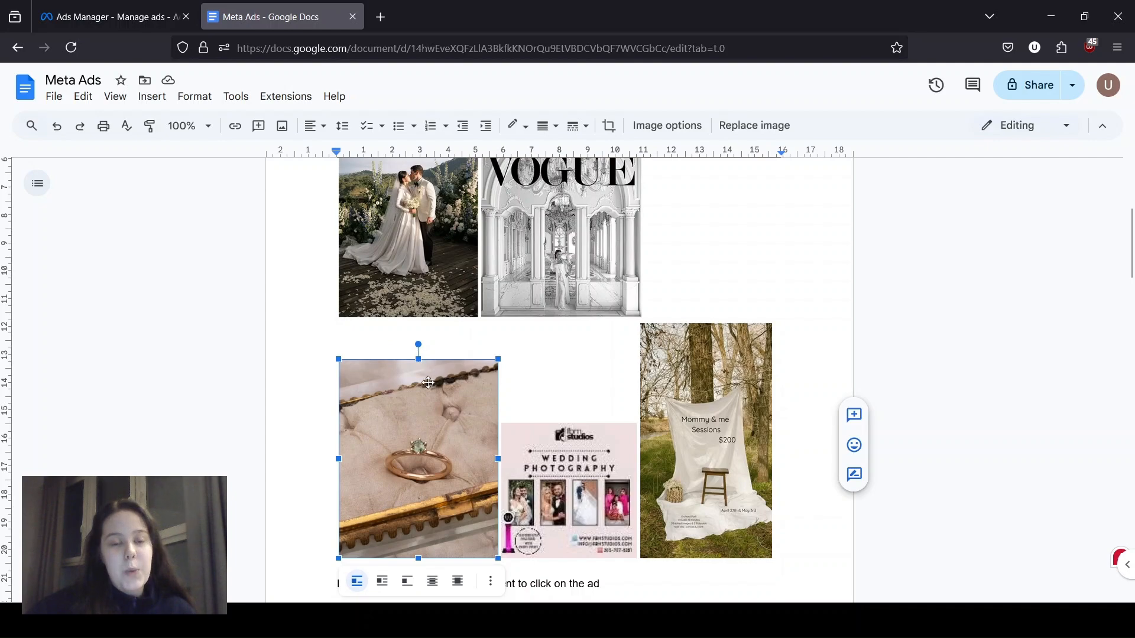
scroll(444, 461, down, 2)
scroll(453, 454, up, 4)
scroll(459, 446, down, 4)
scroll(459, 443, up, 3)
scroll(459, 442, down, 3)
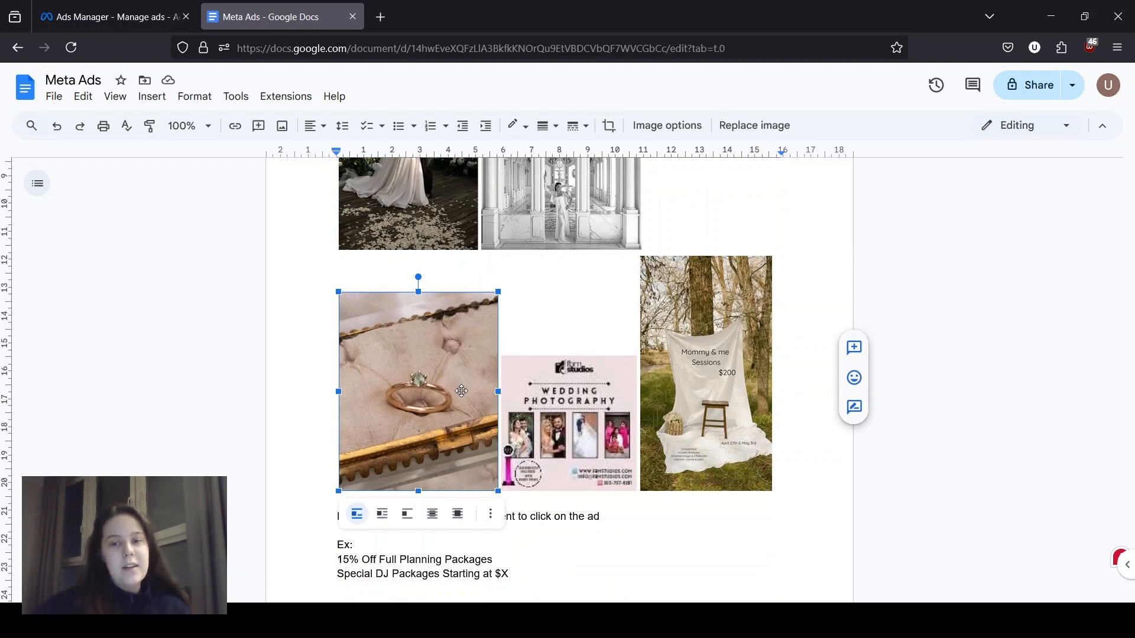
click(603, 460)
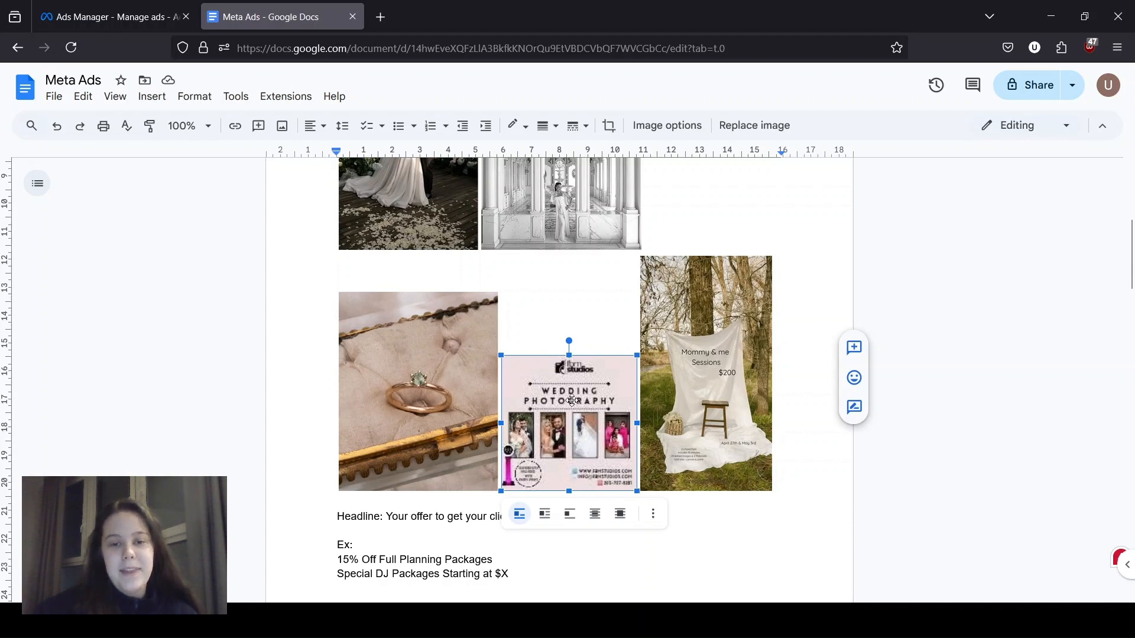
Step: Enlarge the Mommy & me Sessions image to inspect its offer text and details
click(699, 384)
drag(772, 491, 829, 541)
scroll(816, 496, down, 15)
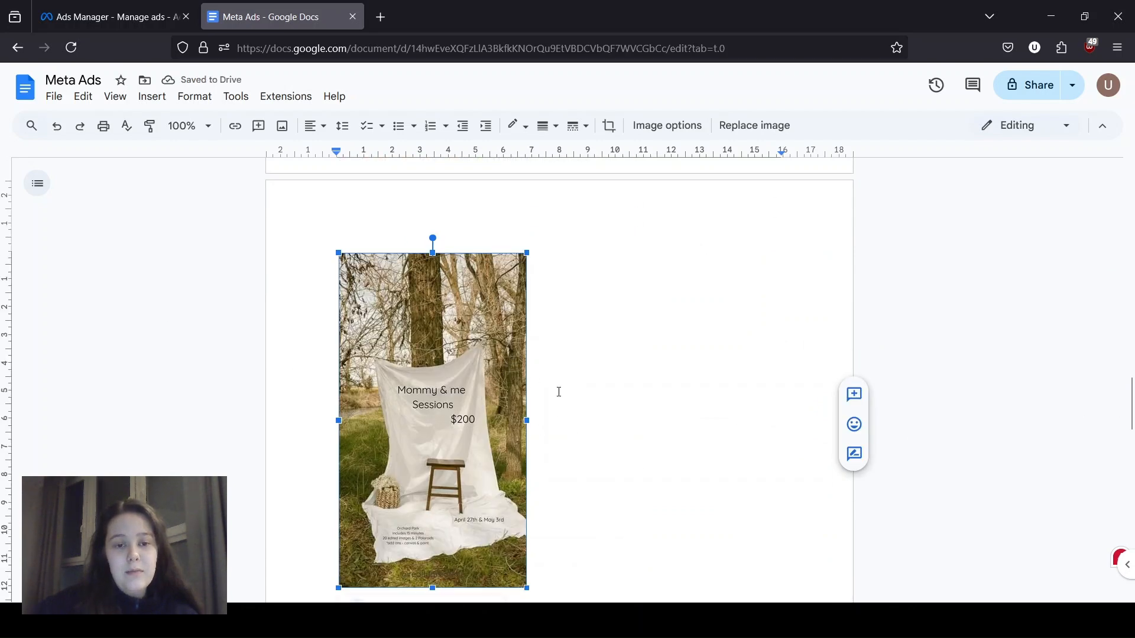
click(552, 396)
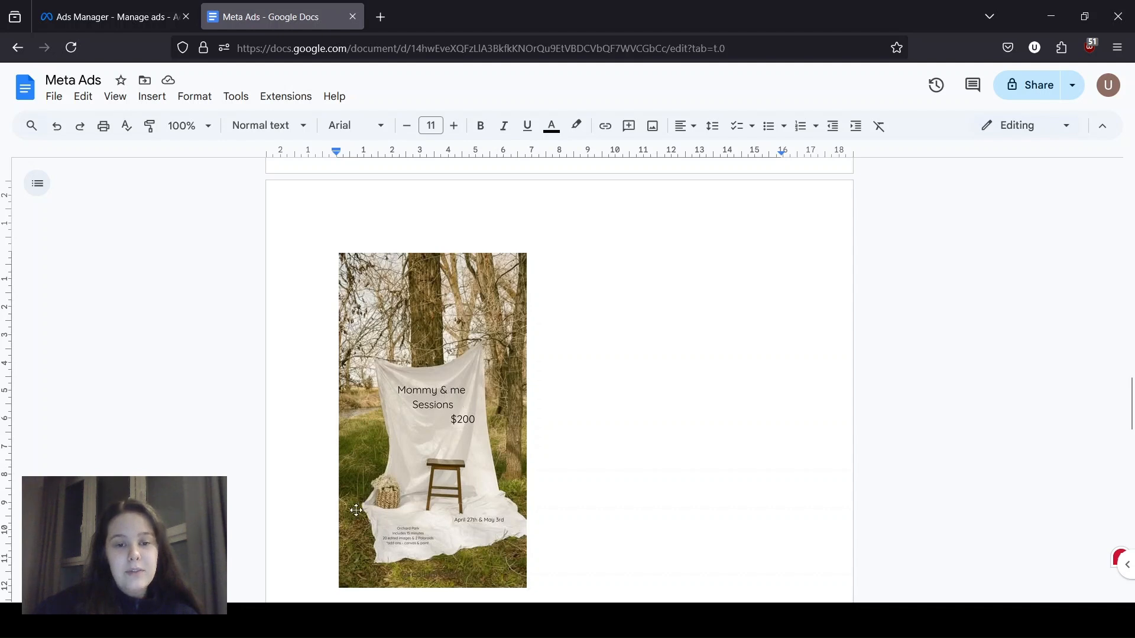
Step: Shrink the Mommy & me Sessions image so it fits beside the wedding photography flyer, and deselect it
click(427, 526)
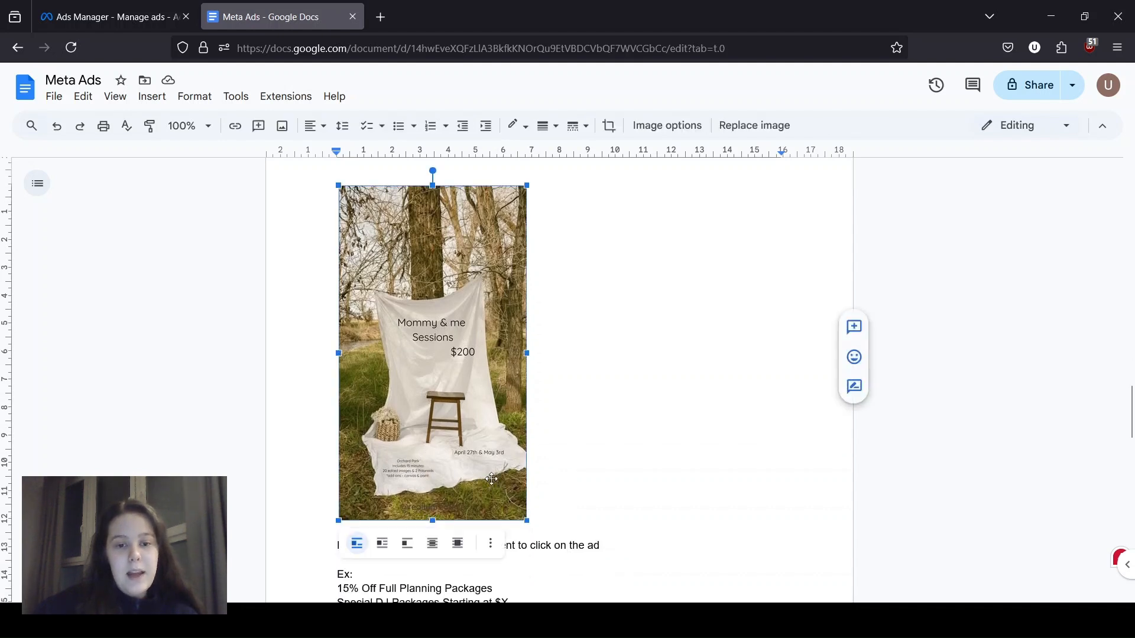
drag(526, 519, 446, 376)
scroll(606, 518, up, 8)
scroll(606, 518, up, 4)
scroll(605, 518, down, 5)
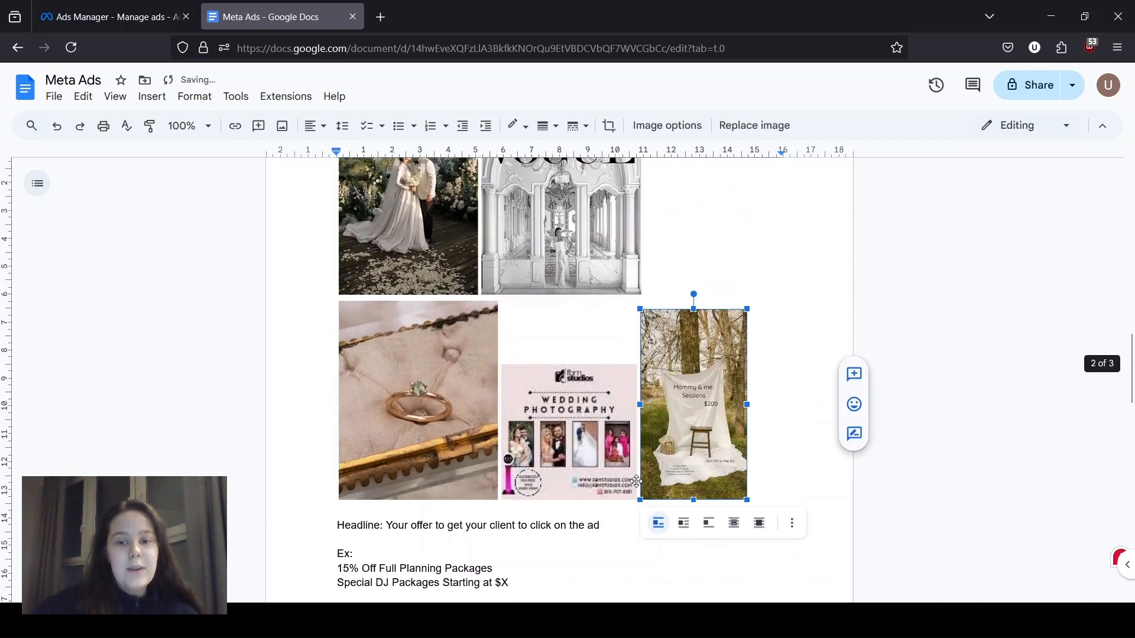
click(785, 297)
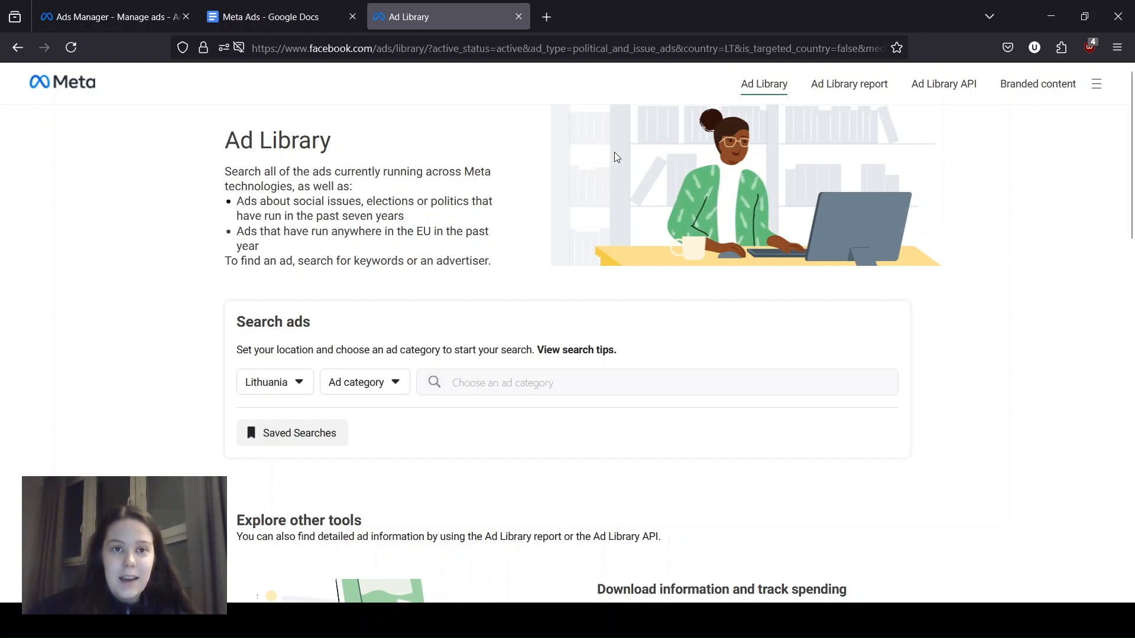
Step: Highlight the facebook.com/ads/library/ part of the Meta Ad Library's web address to point out where it is found
click(503, 48)
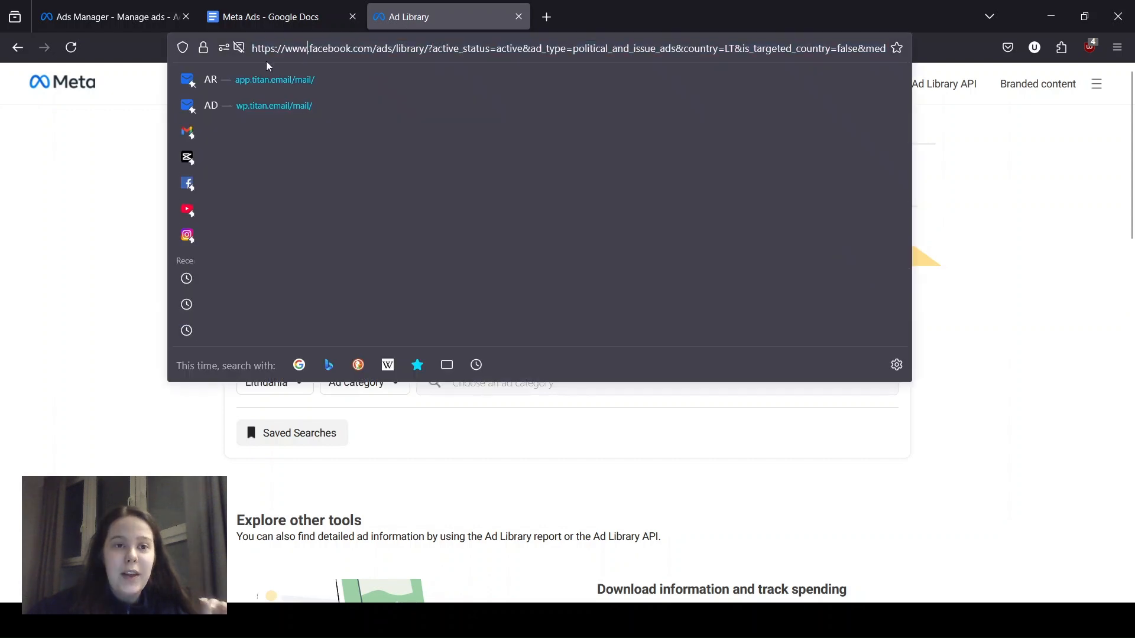
drag(310, 48, 430, 48)
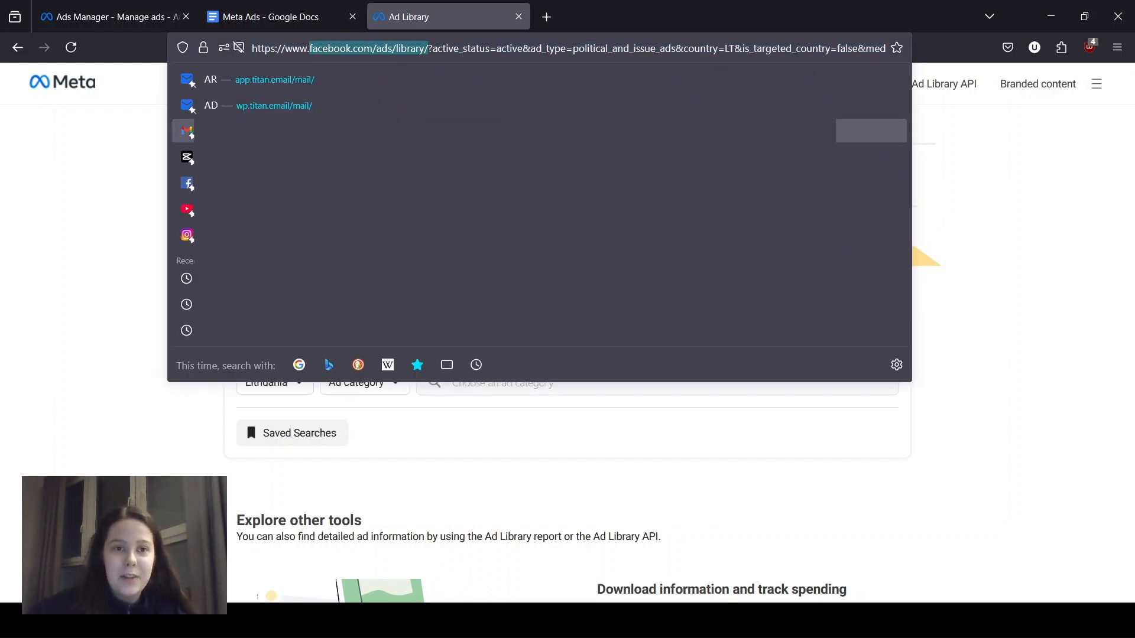
click(446, 431)
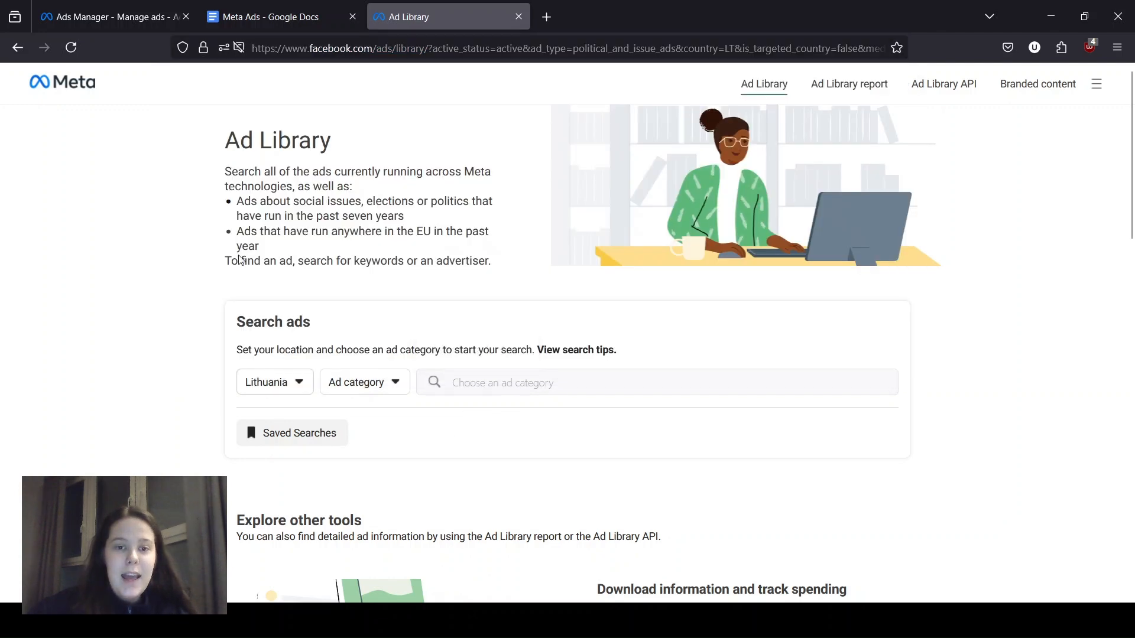
Step: Set the Ad Library search location to United States and the ad category to All ads
click(296, 383)
click(321, 201)
text(united)
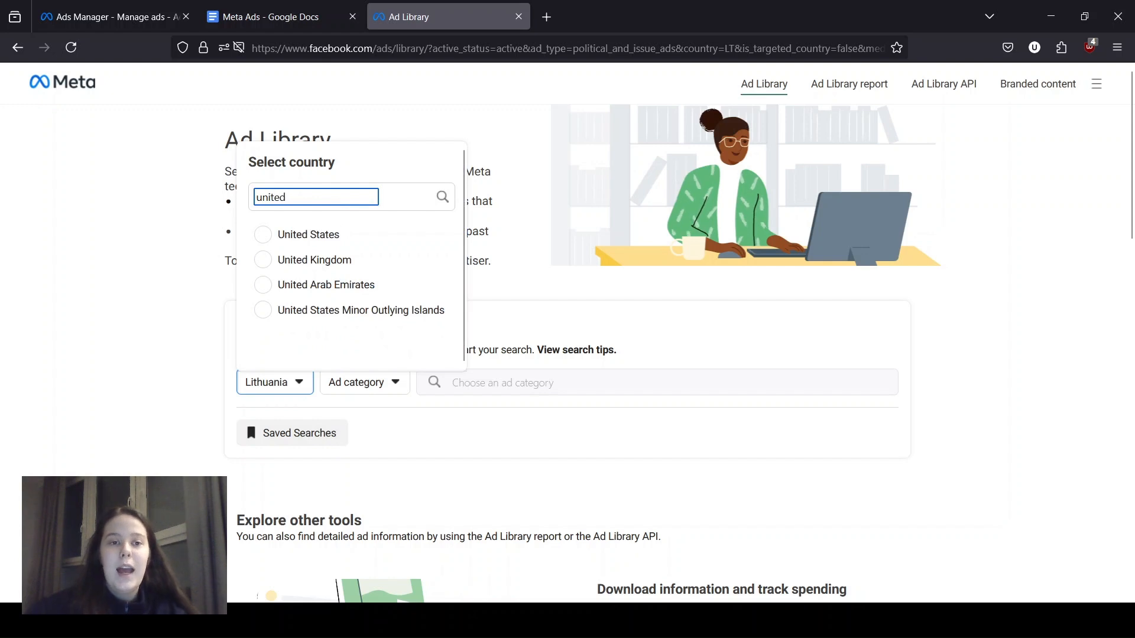
click(309, 234)
click(395, 384)
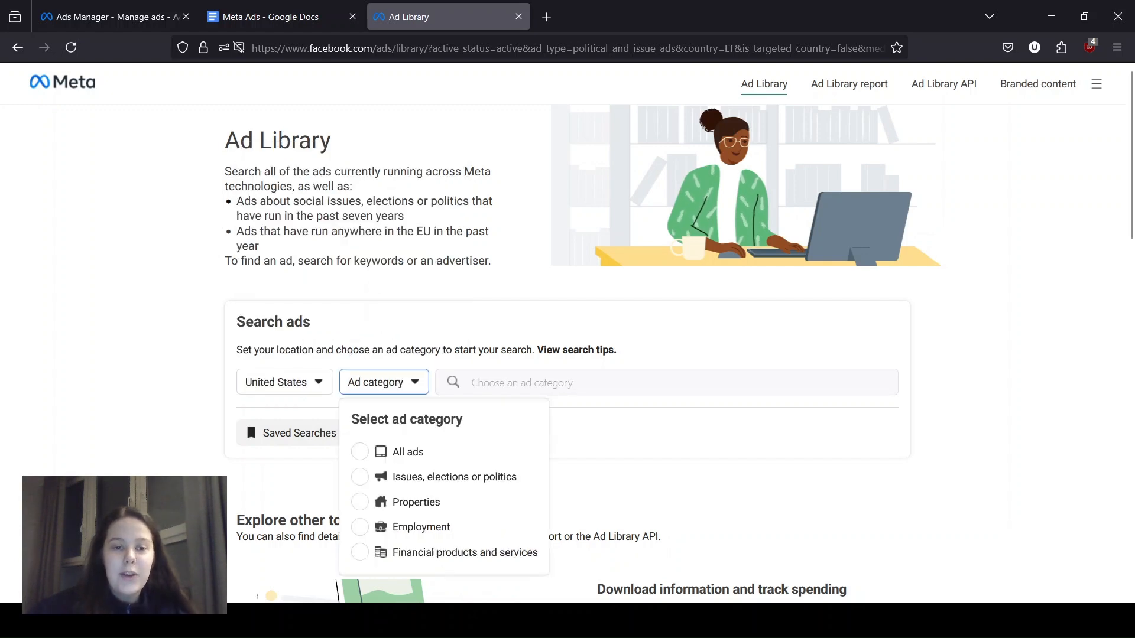
click(430, 452)
Step: Search the Ad Library for "wedding" and open the ads of the advertiser Wedding Day Diamonds
click(590, 388)
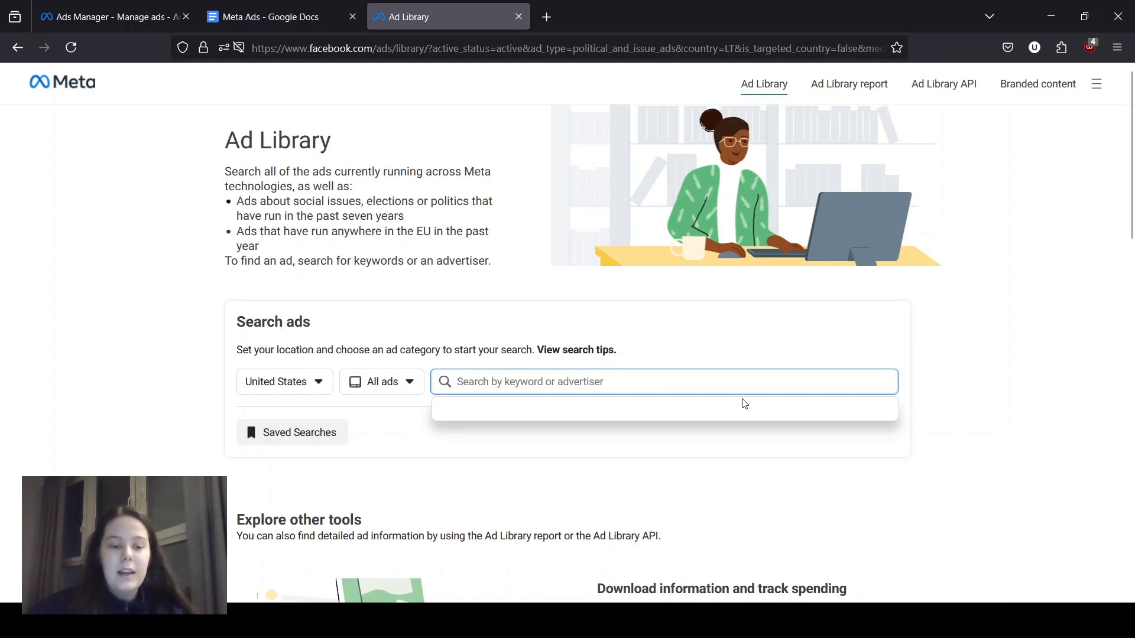
text(wedding)
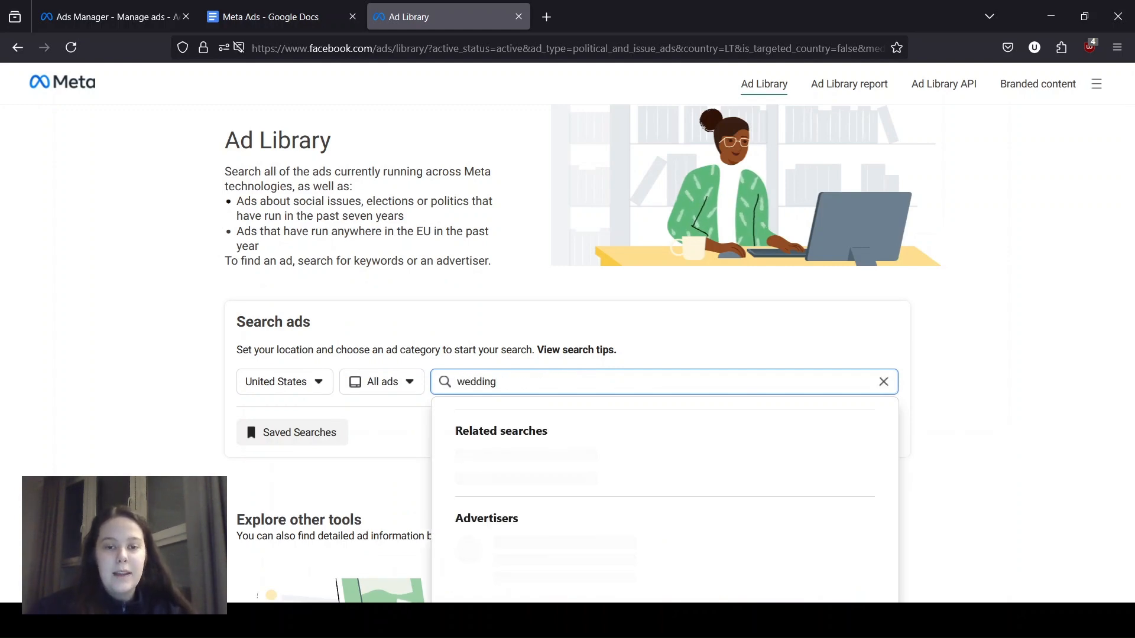
scroll(805, 321, down, 3)
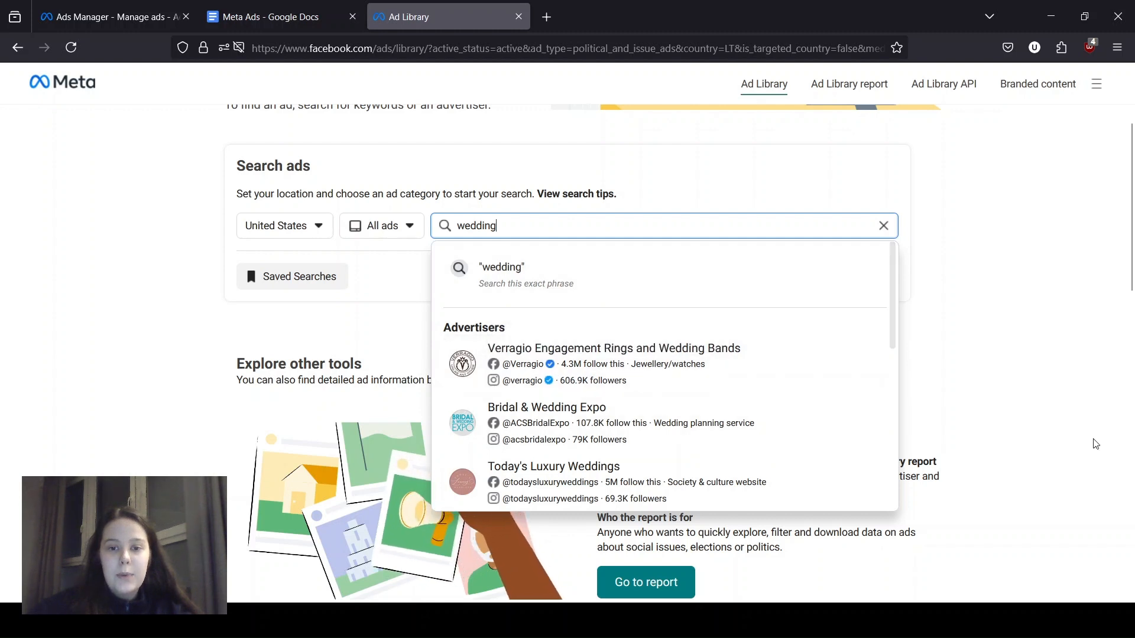
scroll(740, 398, down, 5)
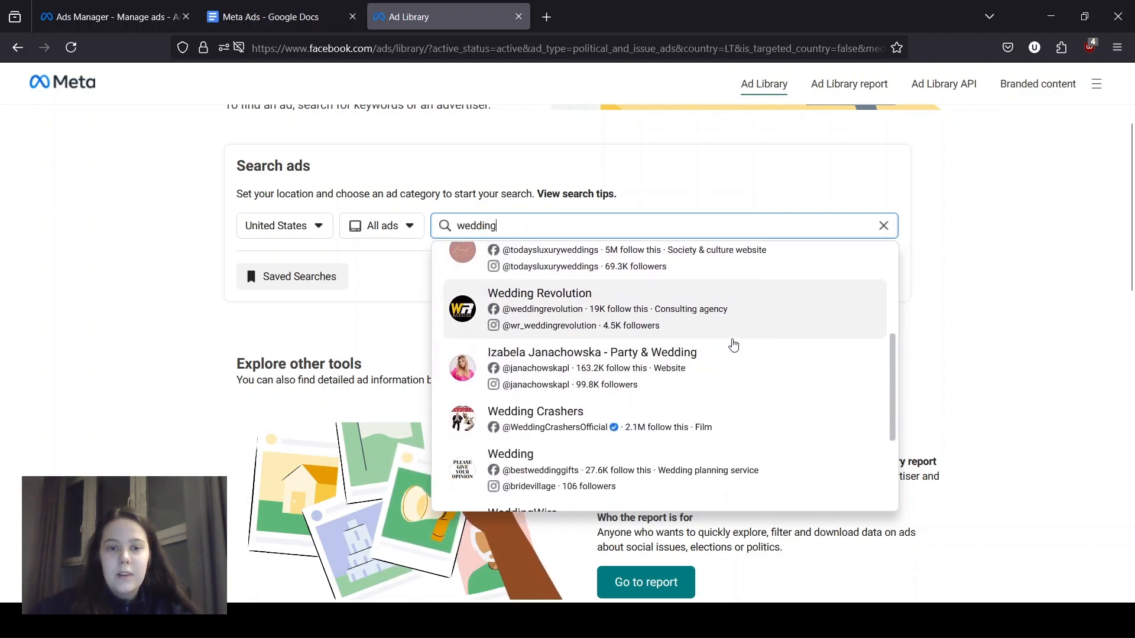
scroll(735, 418, down, 3)
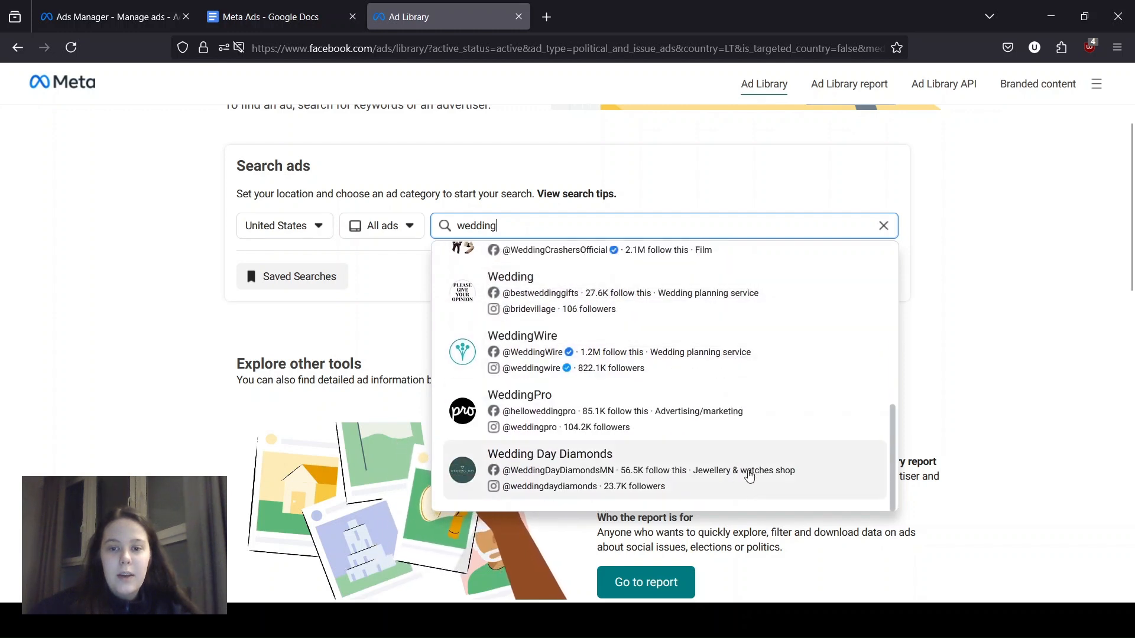
click(754, 471)
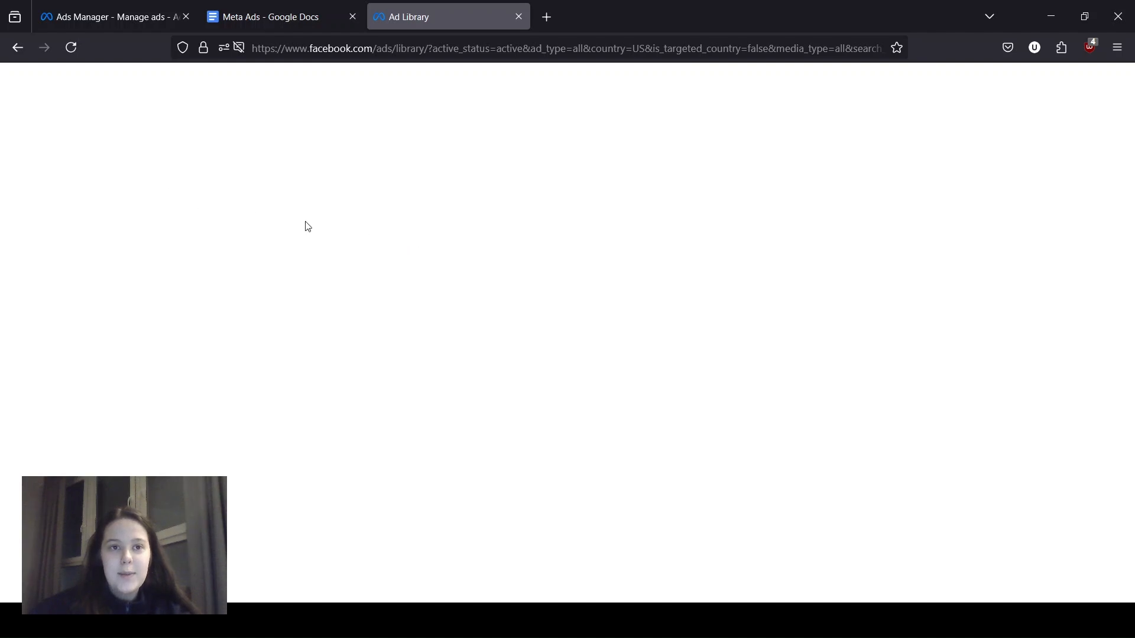
Step: Browse Wedding Day Diamonds' active ads launched in February 2025, examining their texts, images and videos
scroll(375, 327, down, 3)
scroll(492, 274, up, 3)
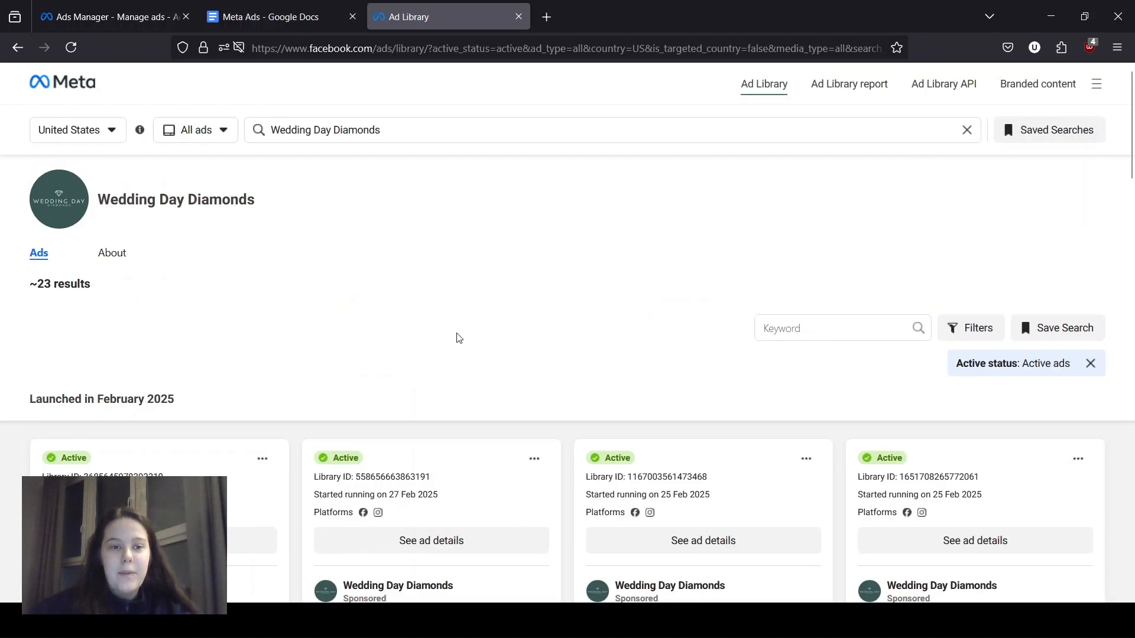
mouse_move(338, 220)
scroll(742, 370, down, 10)
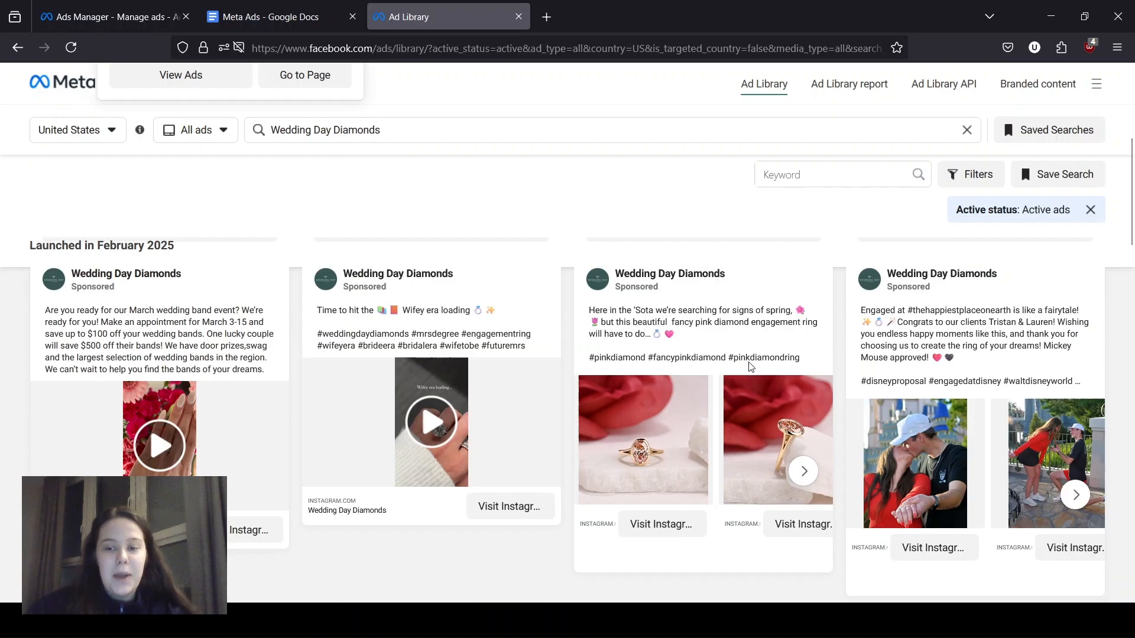
scroll(794, 358, up, 5)
scroll(794, 358, down, 5)
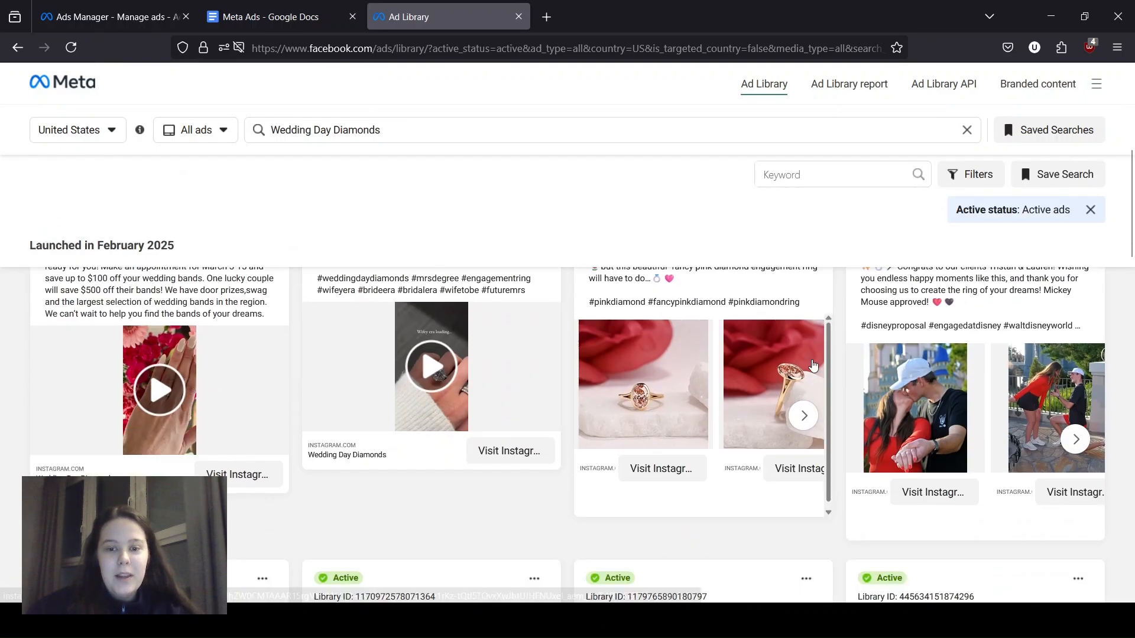
scroll(696, 400, down, 5)
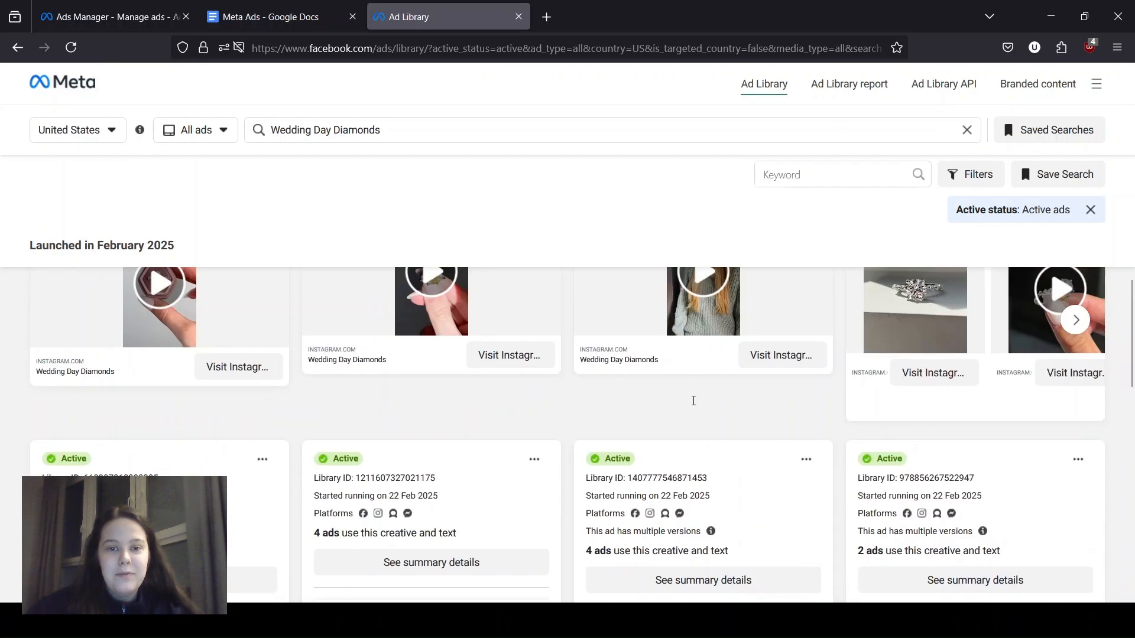
scroll(692, 406, up, 3)
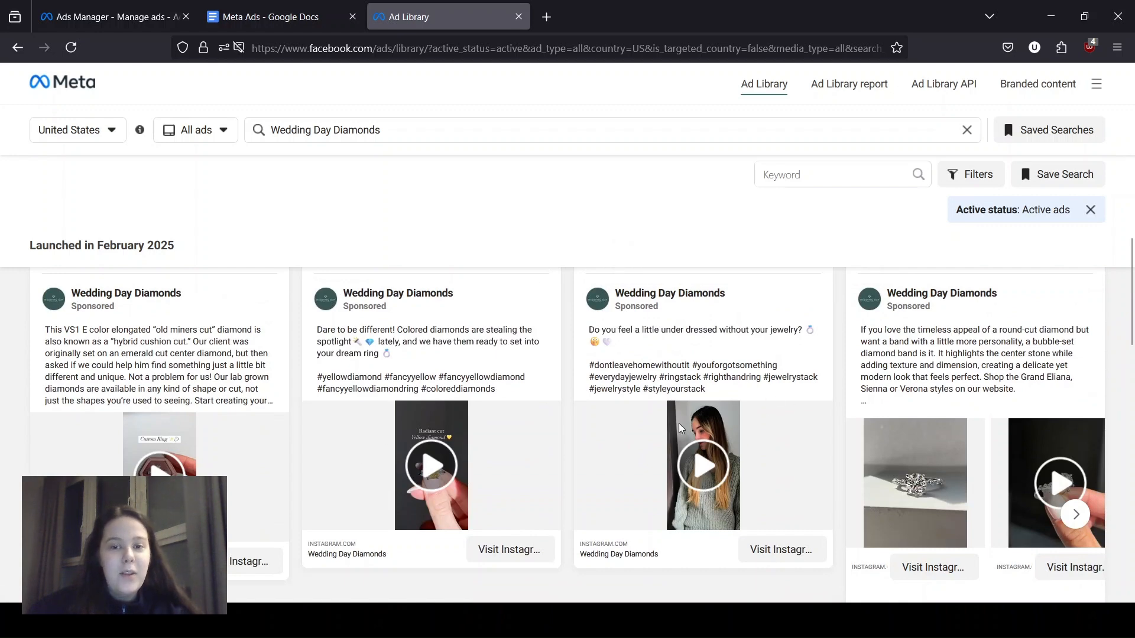
Step: Compare Wedding Day Diamonds' ads launched in February 2025 with its October 2024 ads, examining their texts, videos and call-to-action buttons
scroll(802, 436, down, 2)
scroll(803, 437, up, 2)
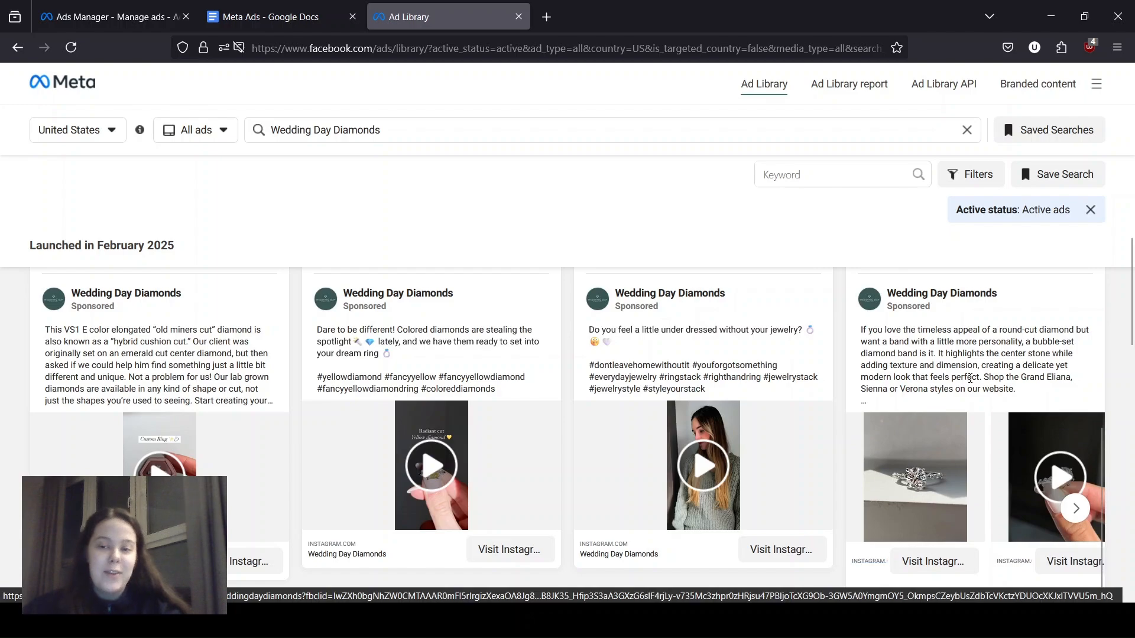
scroll(944, 407, down, 3)
scroll(998, 357, down, 6)
scroll(619, 449, up, 4)
scroll(624, 441, down, 10)
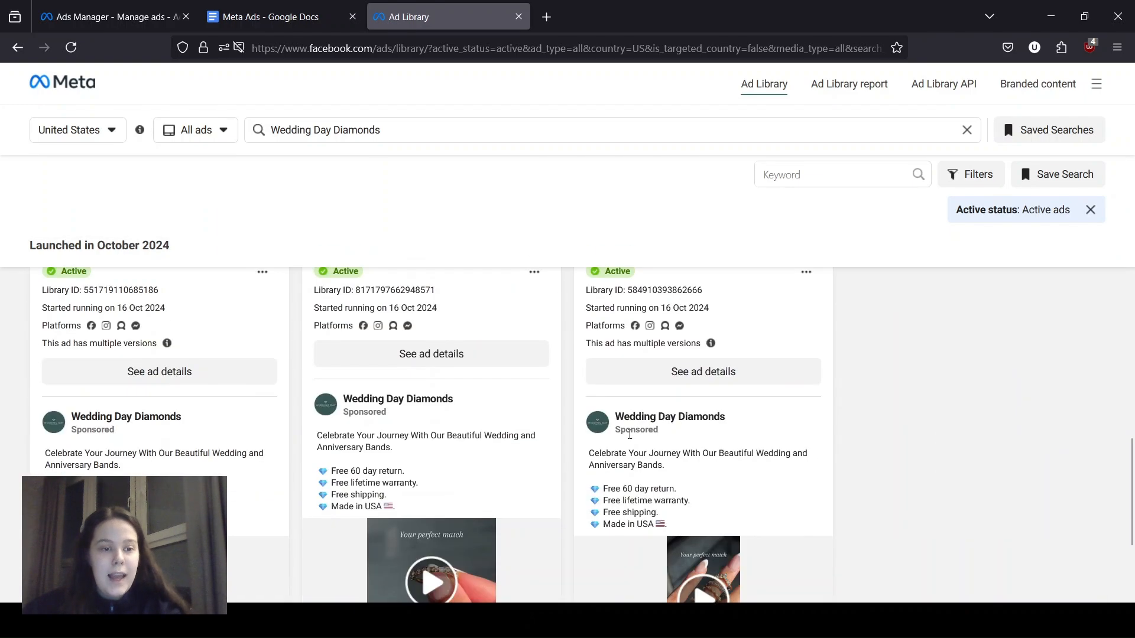
scroll(680, 449, up, 7)
scroll(681, 449, up, 3)
scroll(568, 464, down, 10)
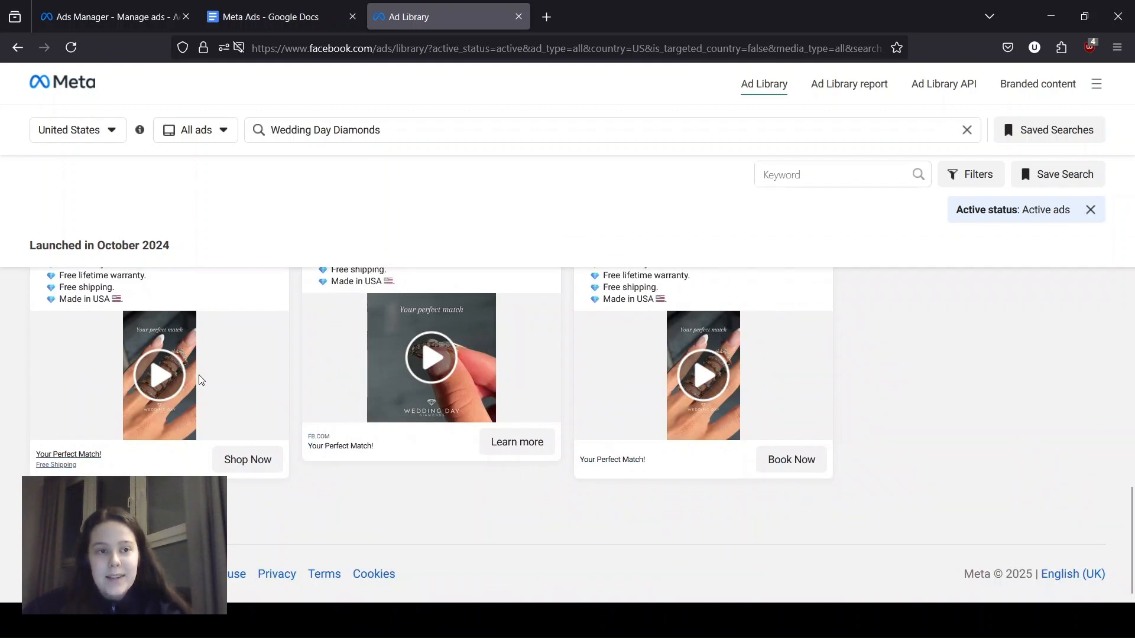
scroll(261, 504, up, 4)
scroll(1047, 476, up, 5)
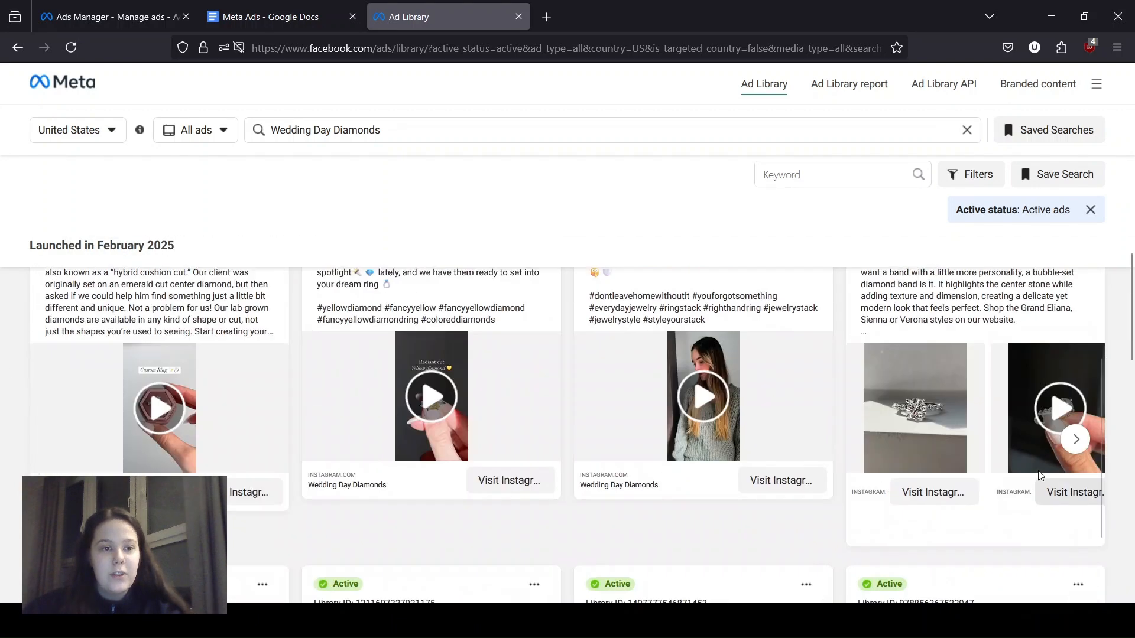
scroll(494, 451, up, 5)
scroll(491, 438, down, 5)
scroll(490, 430, down, 6)
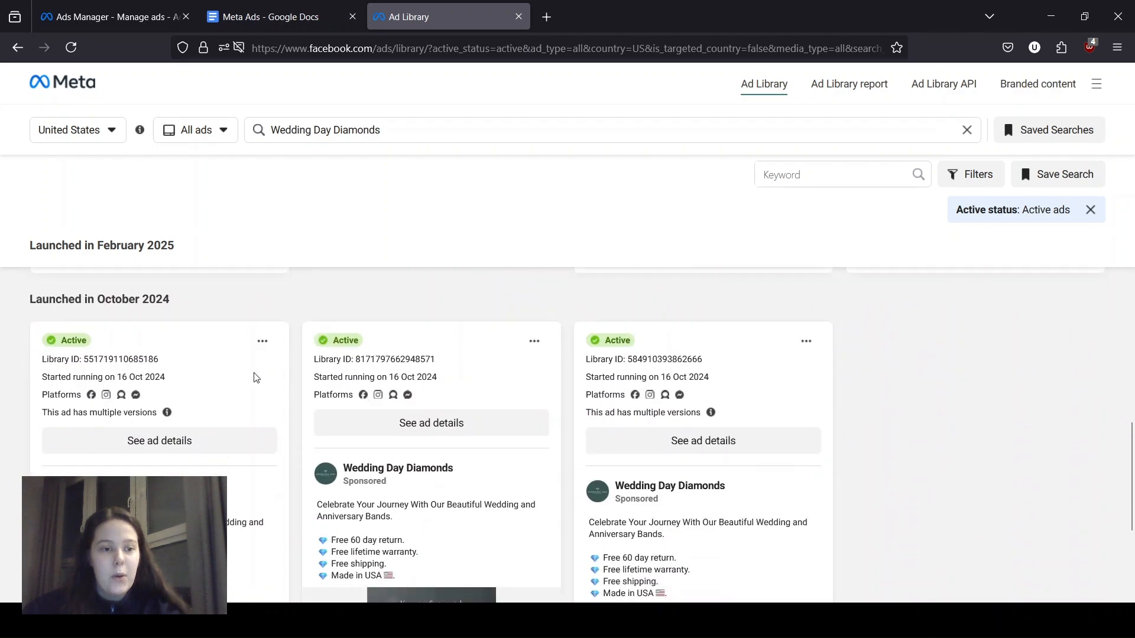
mouse_move(300, 431)
scroll(300, 431, down, 2)
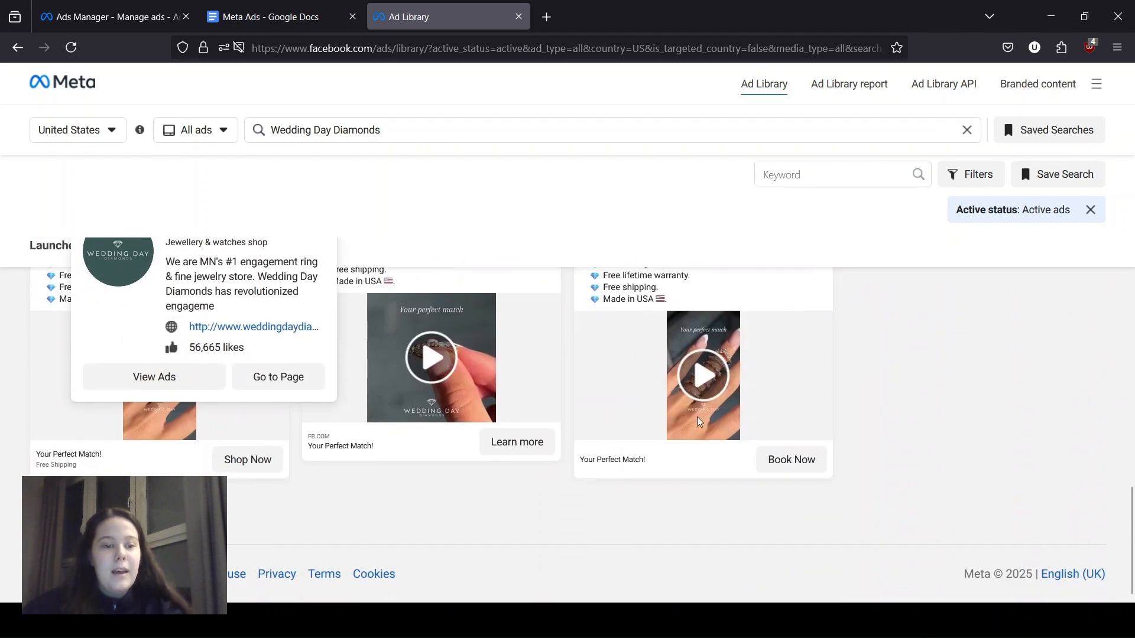
scroll(783, 437, up, 3)
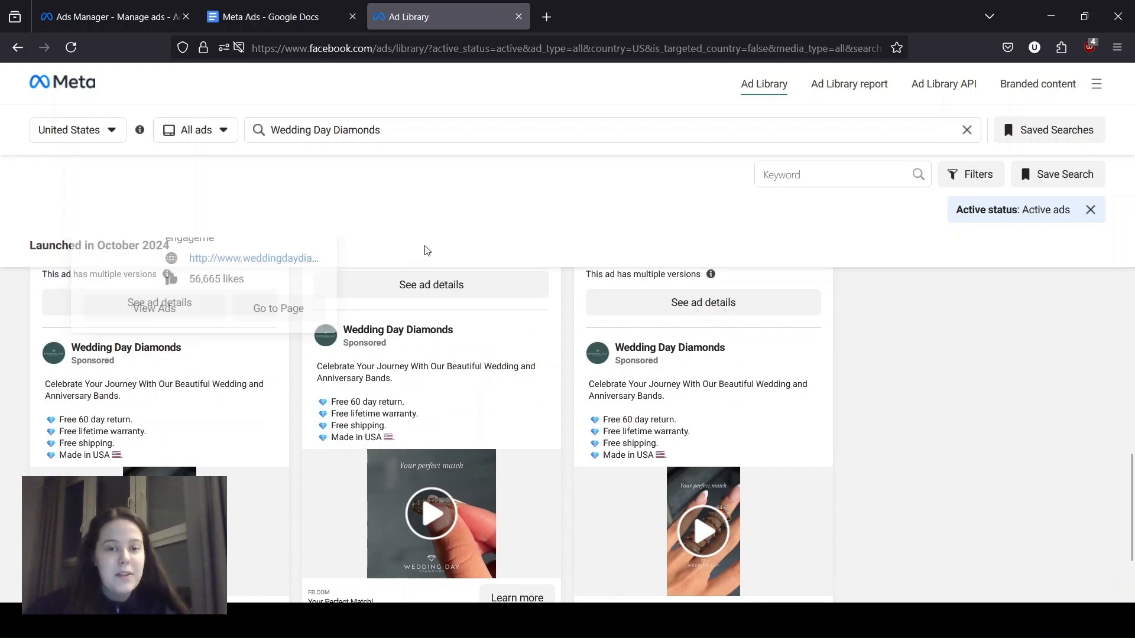
scroll(930, 459, down, 2)
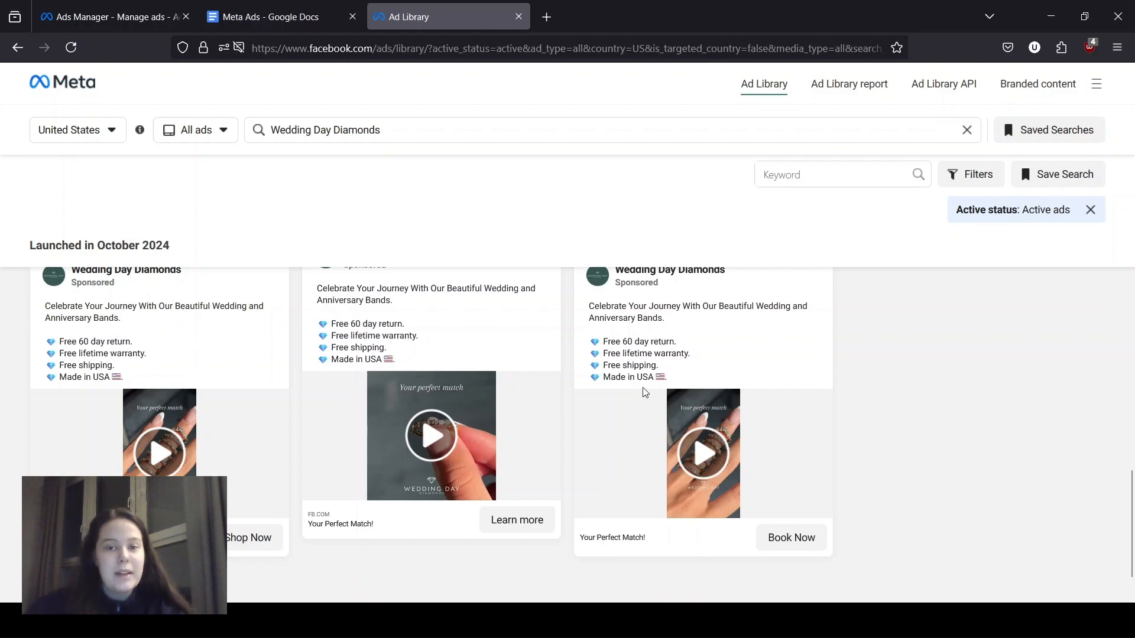
scroll(765, 355, up, 5)
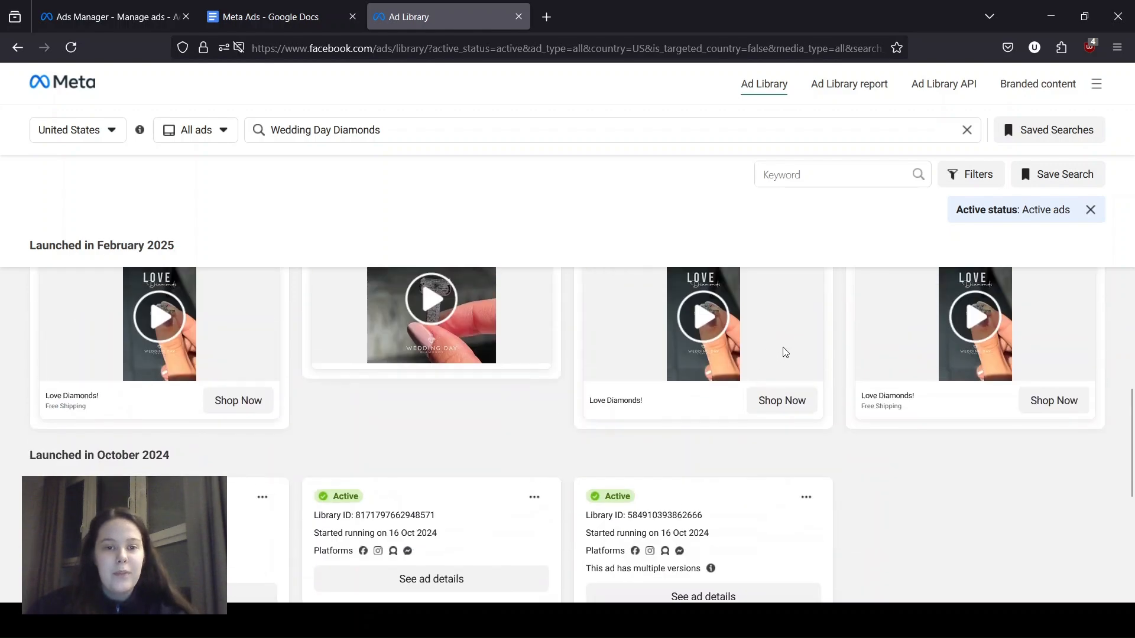
scroll(732, 355, up, 4)
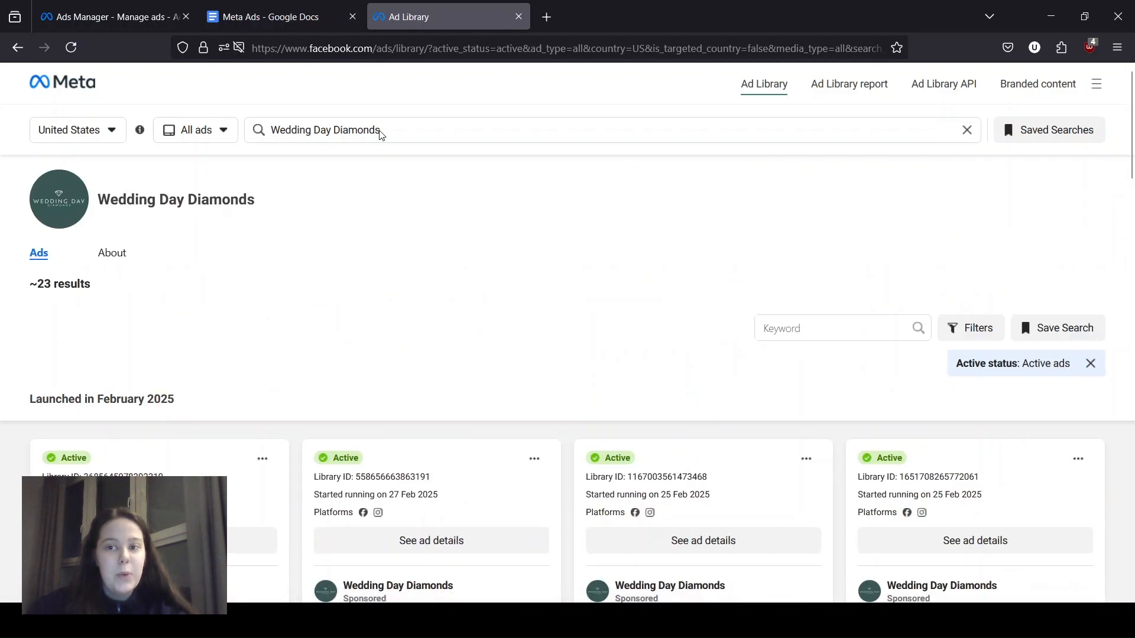
Step: Close the Ad Library and review the Headline definition and its two example headlines in the Meta Ads document, highlighting the definition
click(512, 21)
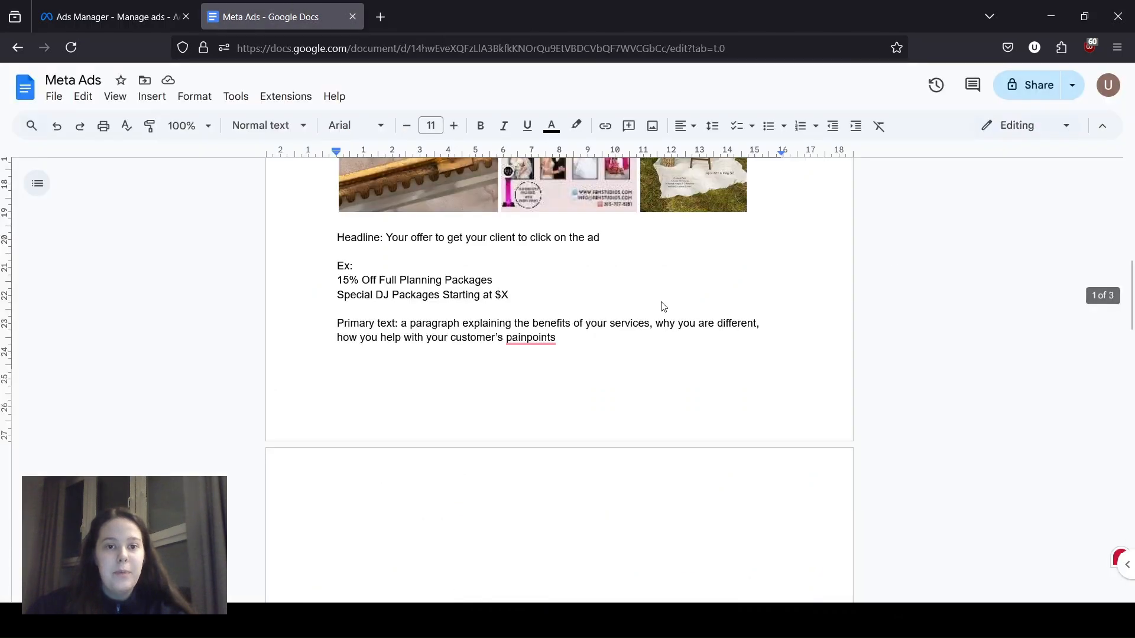
scroll(469, 340, down, 2)
scroll(474, 340, up, 5)
scroll(474, 340, down, 2)
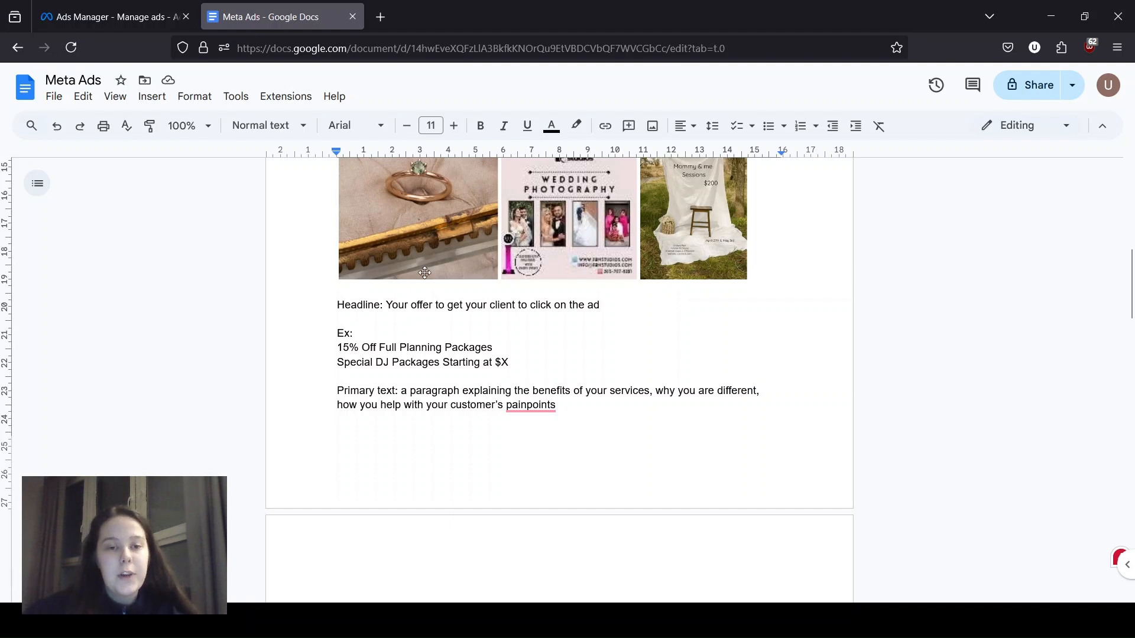
drag(384, 305, 630, 303)
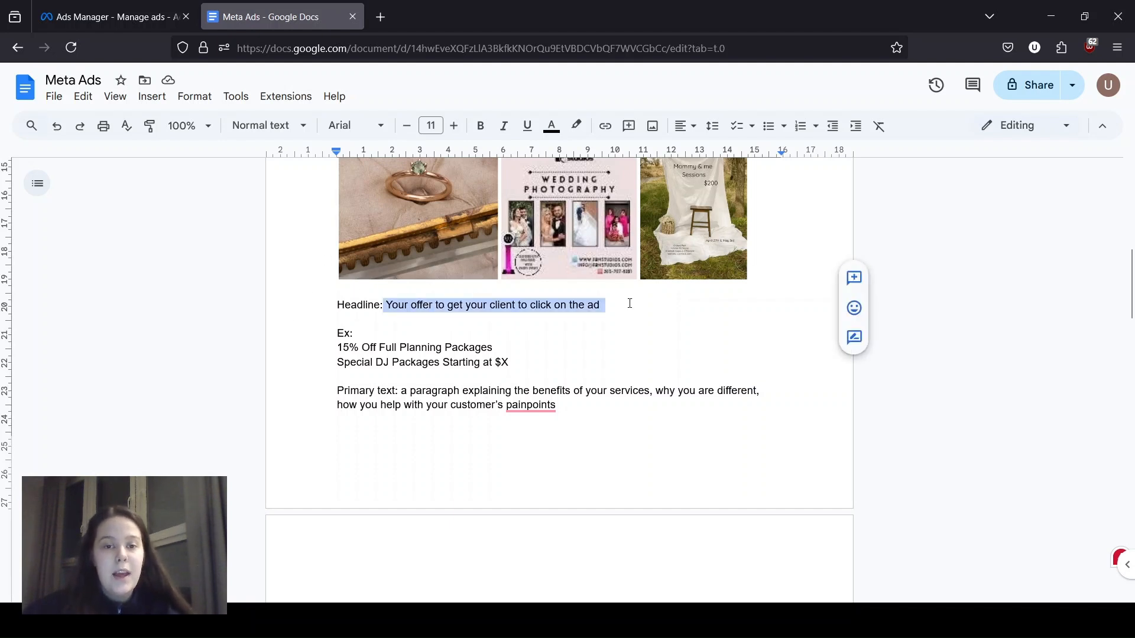
click(630, 303)
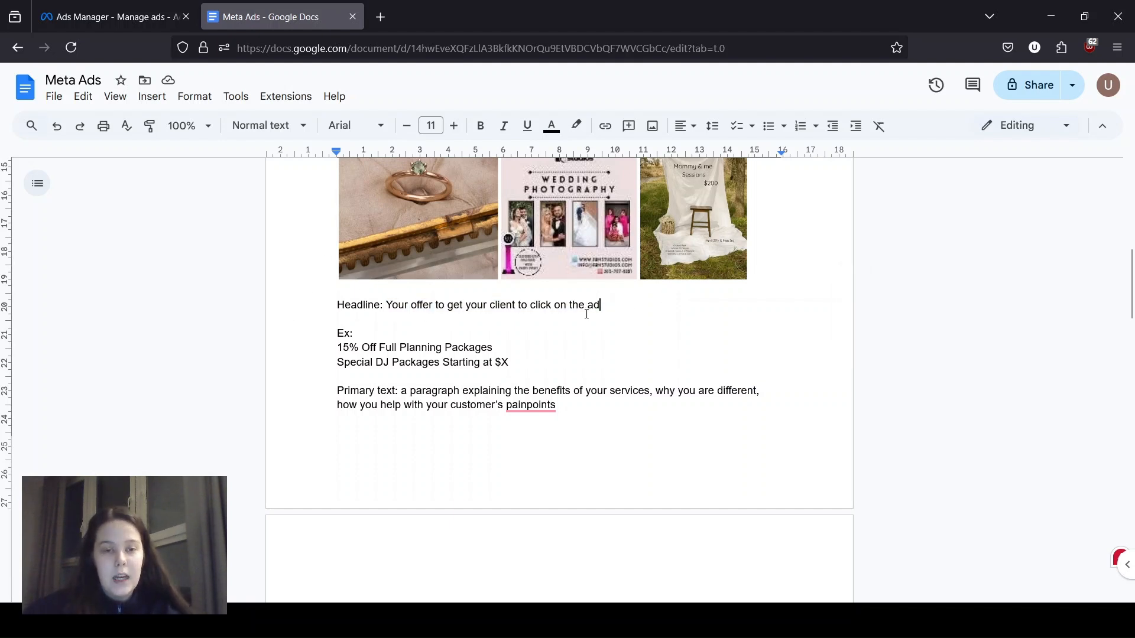
mouse_move(335, 352)
mouse_down()
mouse_move(502, 354)
mouse_move(343, 362)
mouse_up()
click(371, 348)
click(515, 362)
Step: Highlight the example offers at the start of the document and review the sample creative images and the headline examples below them
scroll(535, 371, up, 1)
scroll(535, 370, up, 7)
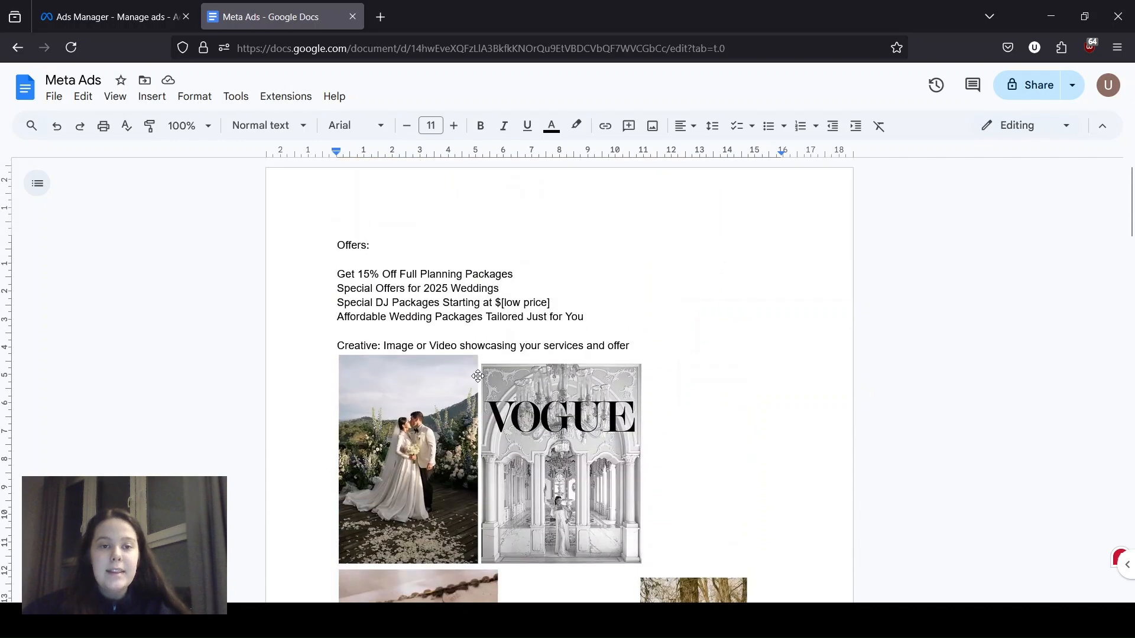
drag(338, 262, 563, 308)
click(605, 316)
scroll(644, 355, down, 8)
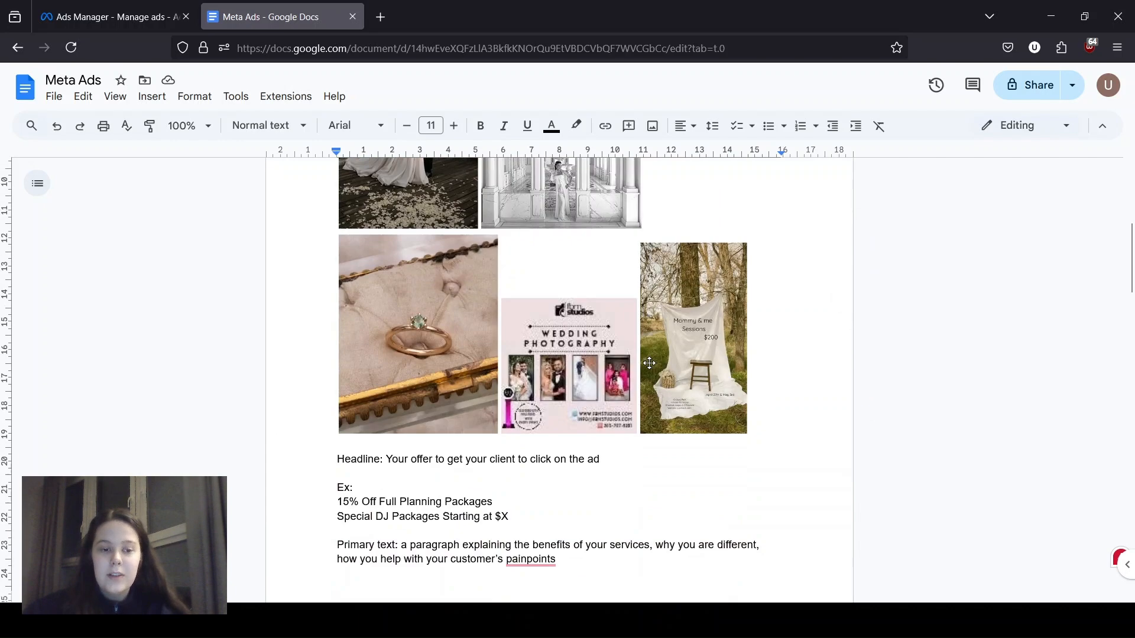
drag(606, 317, 585, 291)
click(650, 343)
drag(419, 355, 340, 372)
click(340, 372)
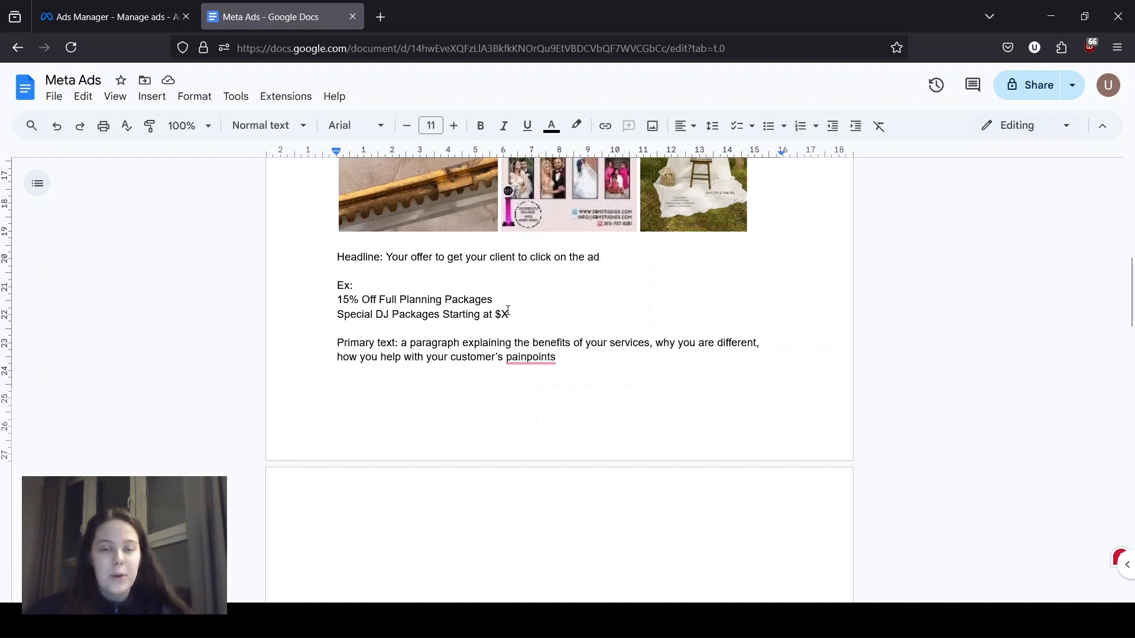
Step: Examine the example primary text on the document's last page, highlighting its opening lines about wedding and venue costs
scroll(508, 312, down, 15)
scroll(581, 332, down, 3)
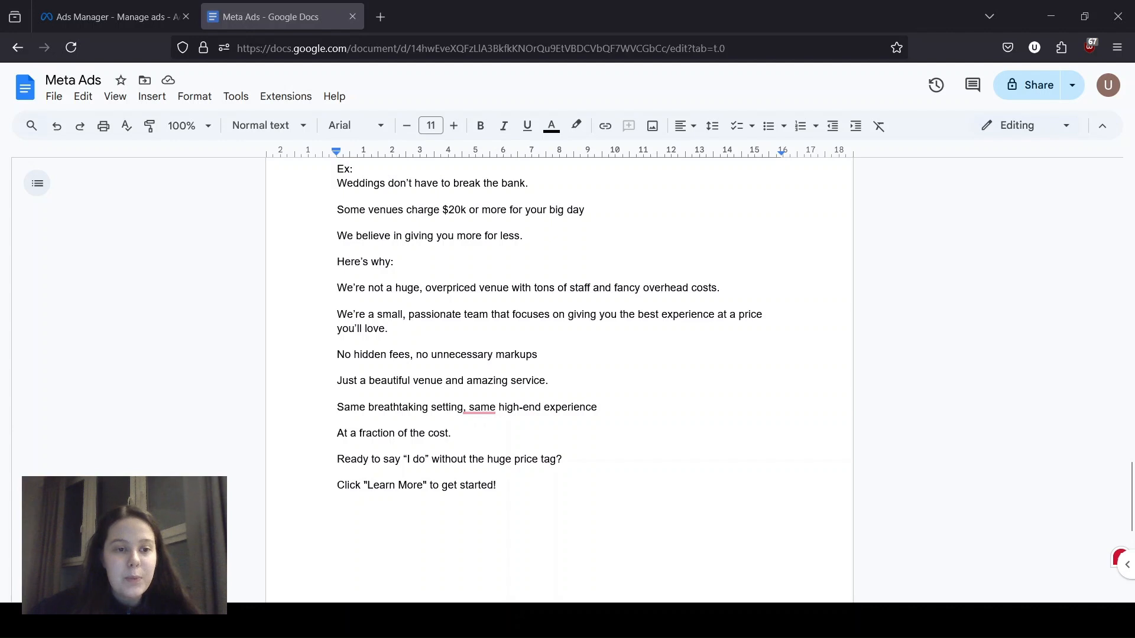
scroll(649, 309, up, 1)
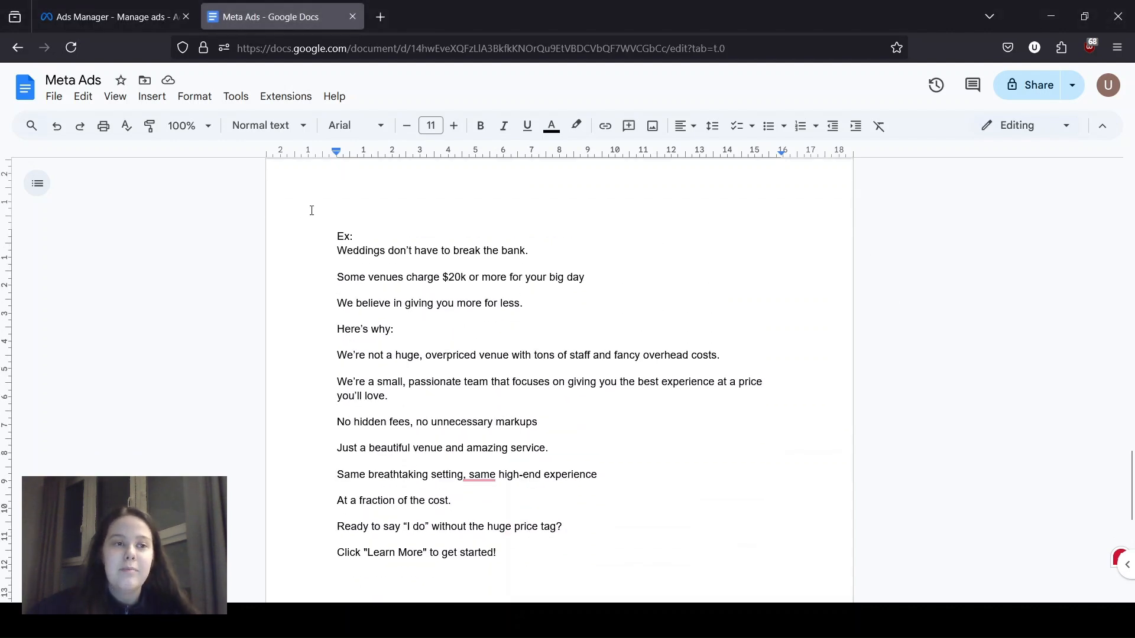
drag(331, 248, 689, 291)
click(680, 300)
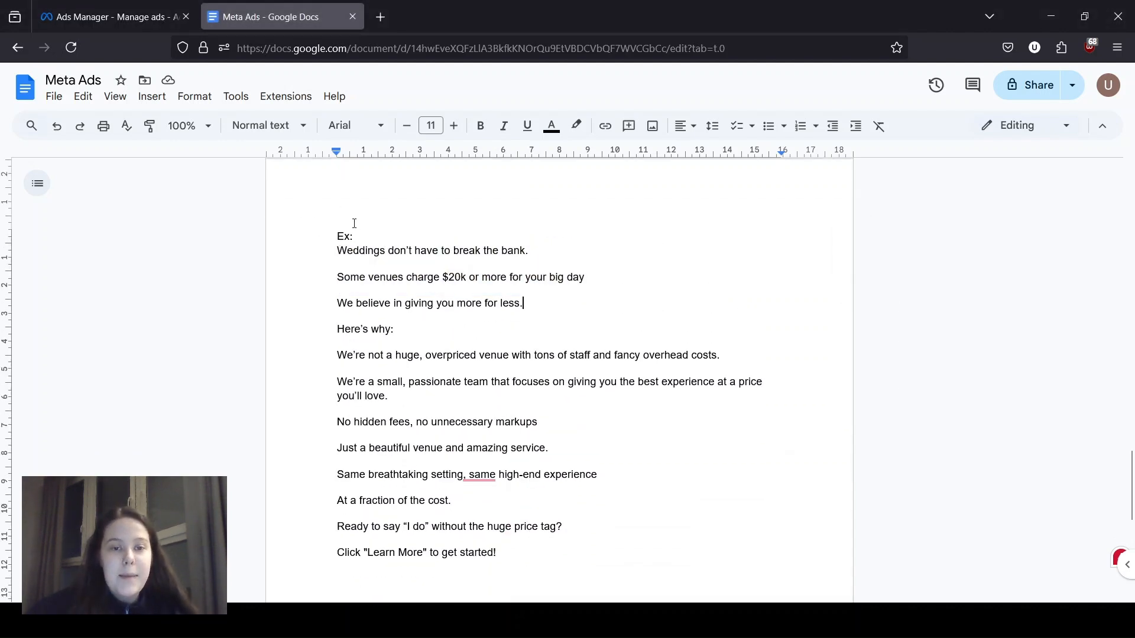
drag(336, 253, 755, 277)
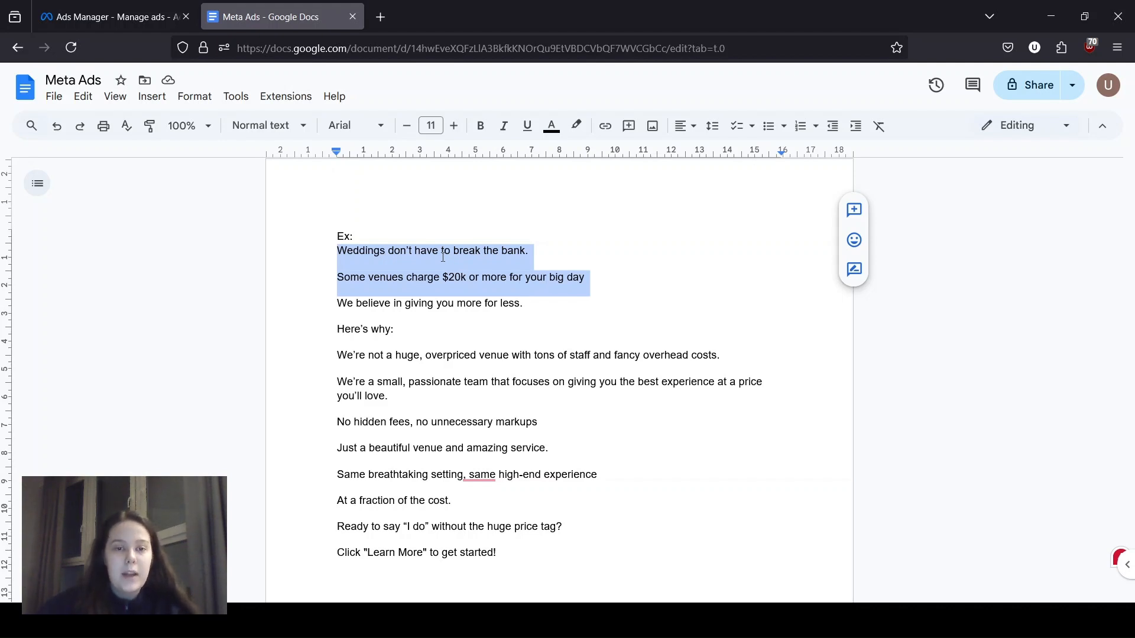
click(381, 301)
Step: Highlight the example's section from "We believe in giving you more for less" onward and its closing "Learn More" call to action
scroll(395, 307, down, 1)
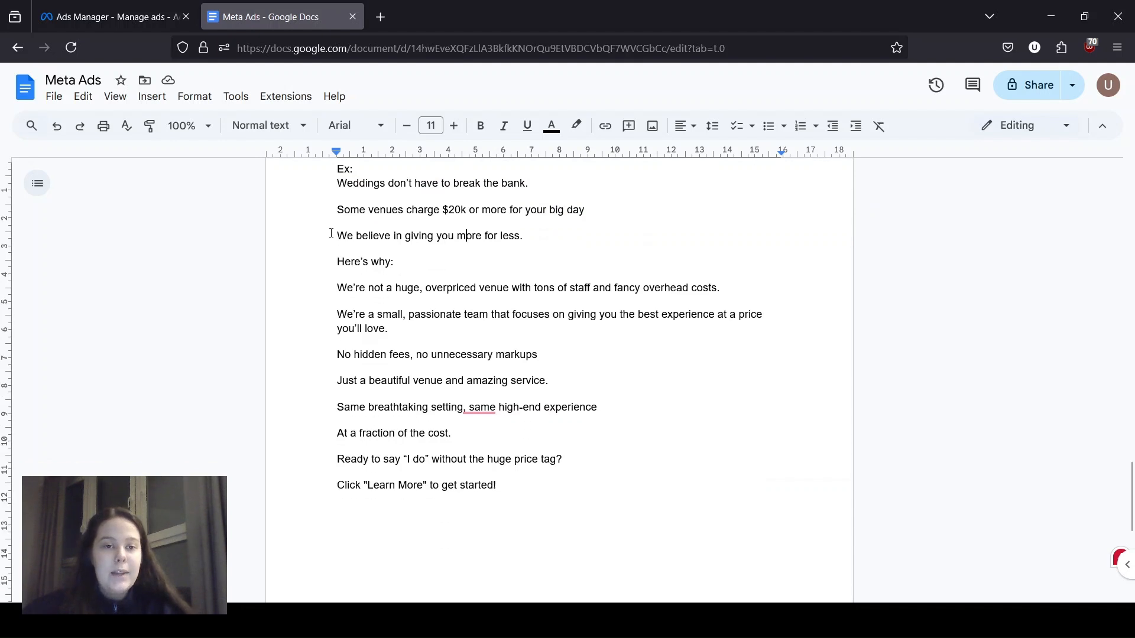
drag(337, 235, 751, 417)
drag(496, 444, 340, 238)
click(439, 263)
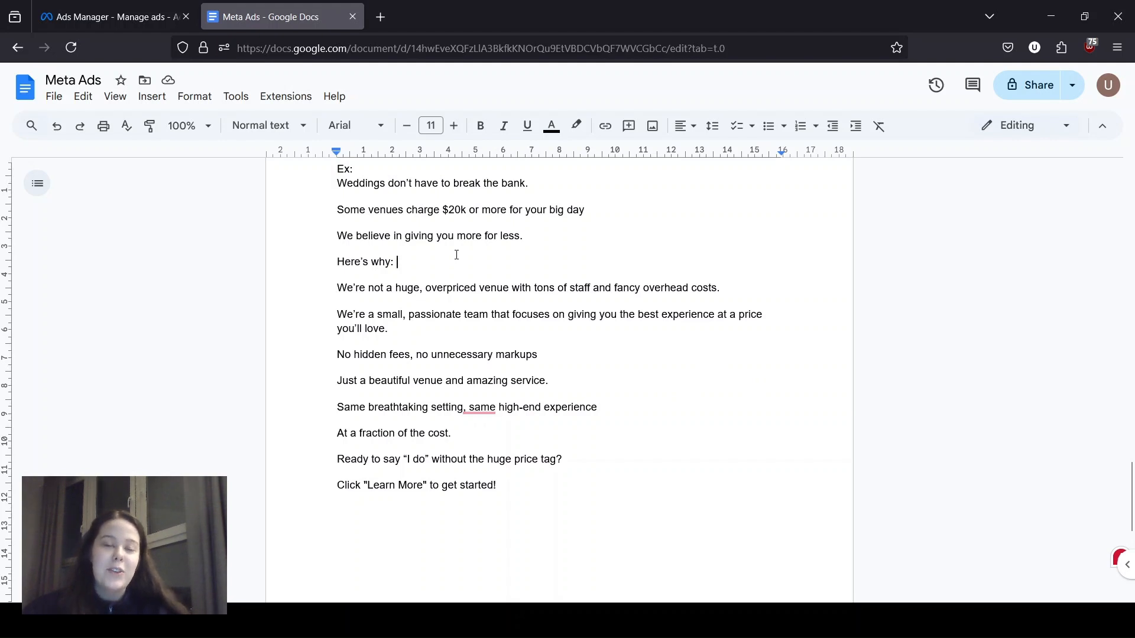
scroll(533, 408, down, 1)
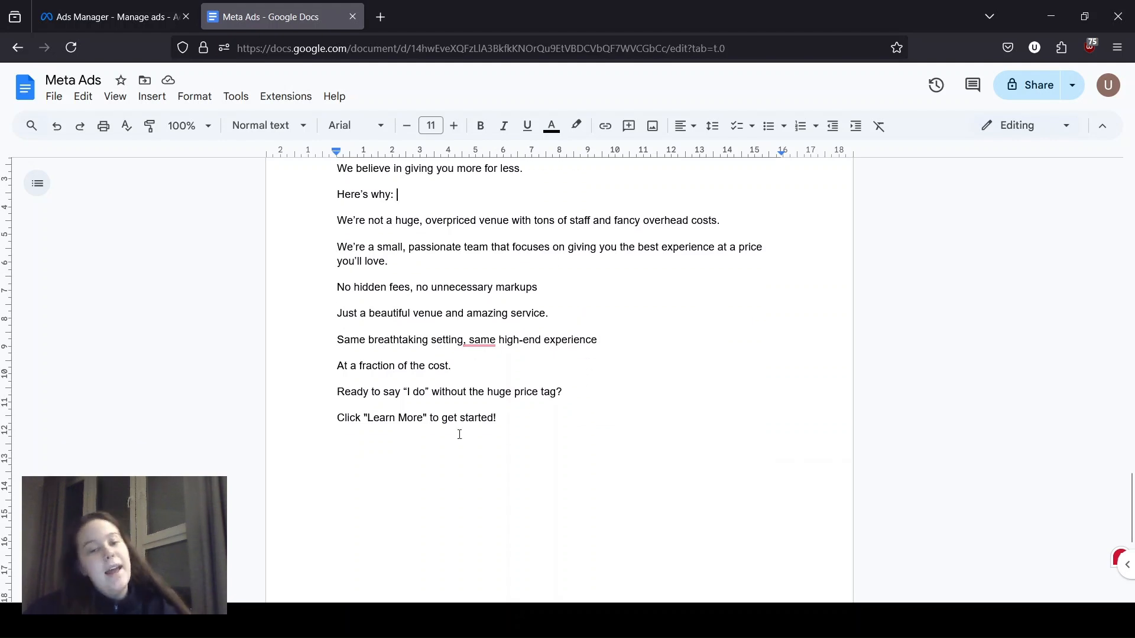
drag(295, 398, 562, 458)
click(616, 436)
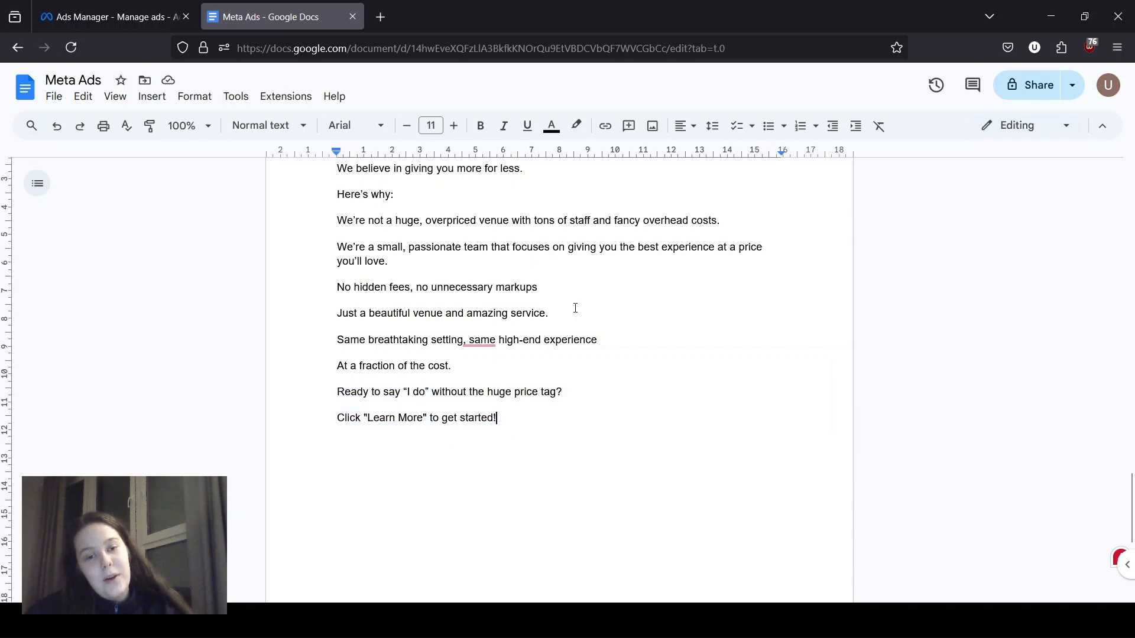
Step: Highlight the Primary text guidance about service benefits, being different and helping with the customer's painpoints
scroll(430, 412, up, 12)
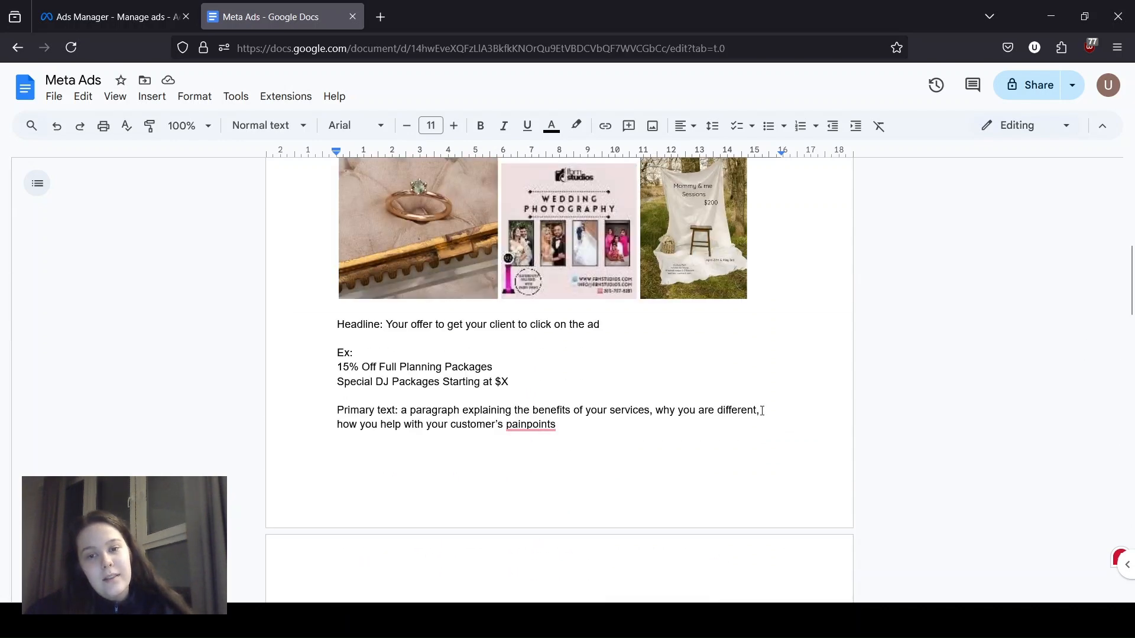
drag(487, 410, 762, 410)
drag(337, 425, 604, 427)
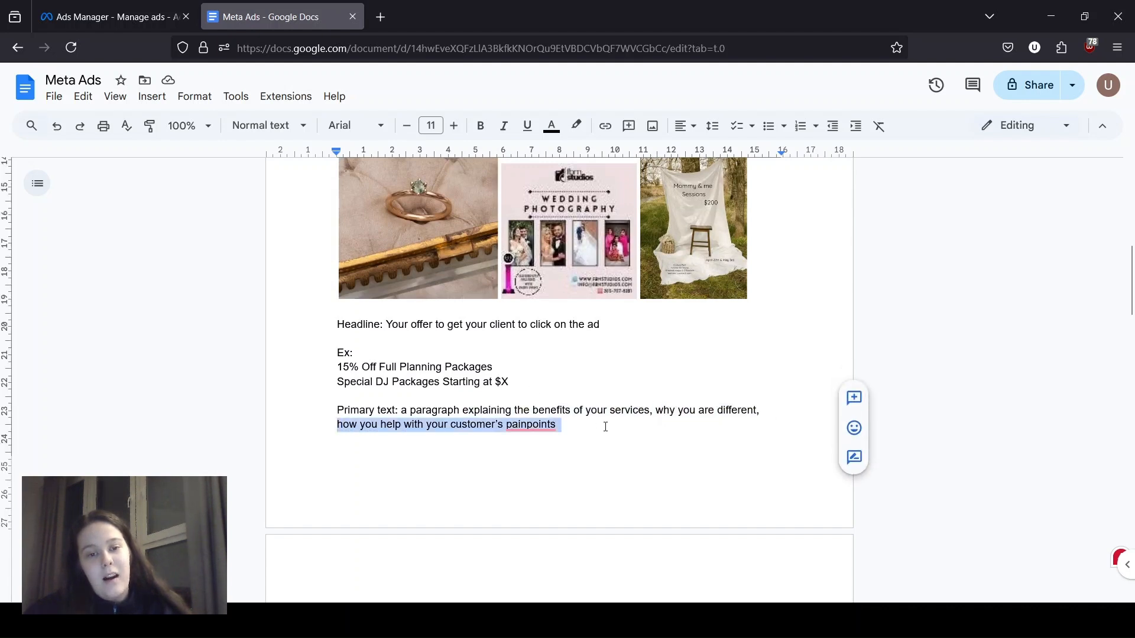
click(615, 426)
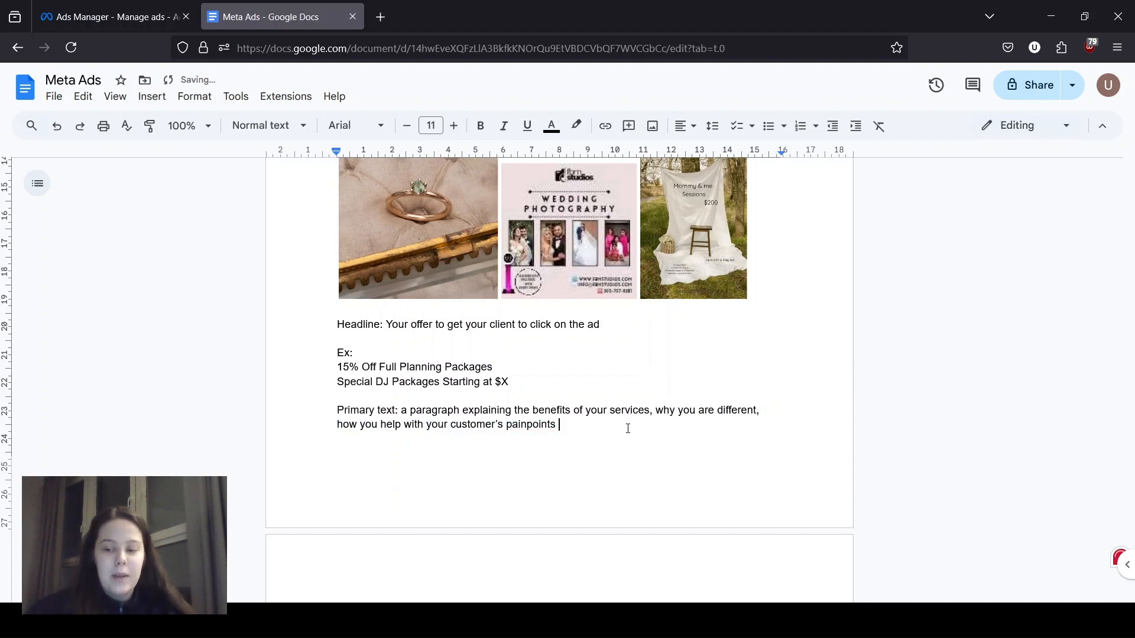
Step: Copy the full example text starting "Weddings don't have to break the bank." from the document into the New Leads ad's Primary text in Ads Manager
scroll(617, 422, down, 8)
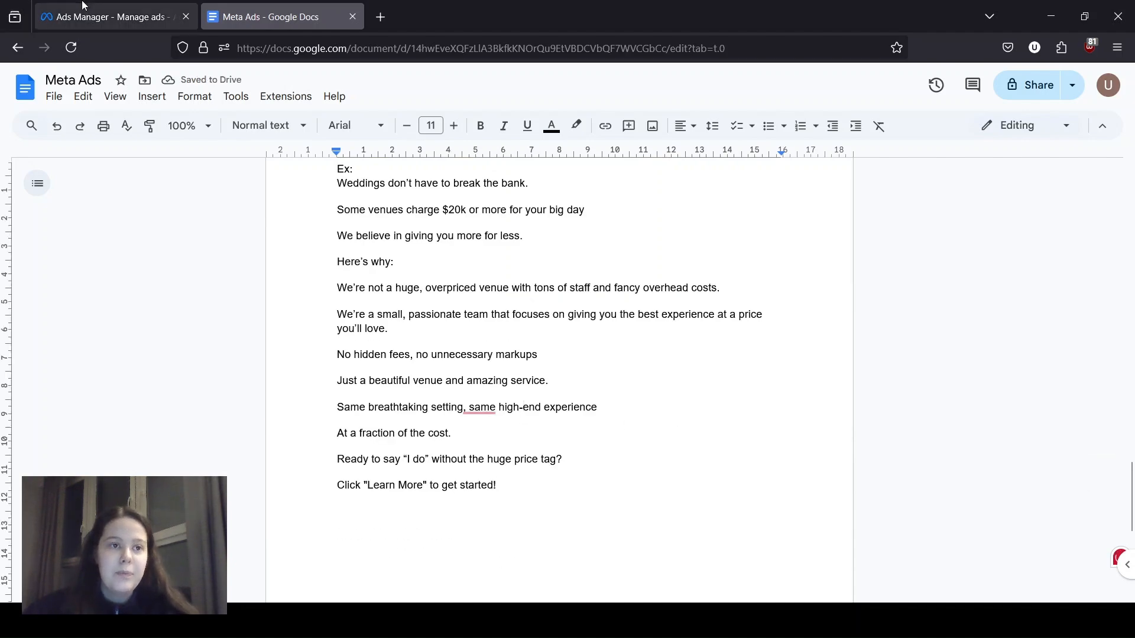
click(82, 5)
scroll(644, 283, up, 5)
scroll(641, 294, down, 5)
scroll(636, 317, up, 1)
scroll(489, 320, down, 1)
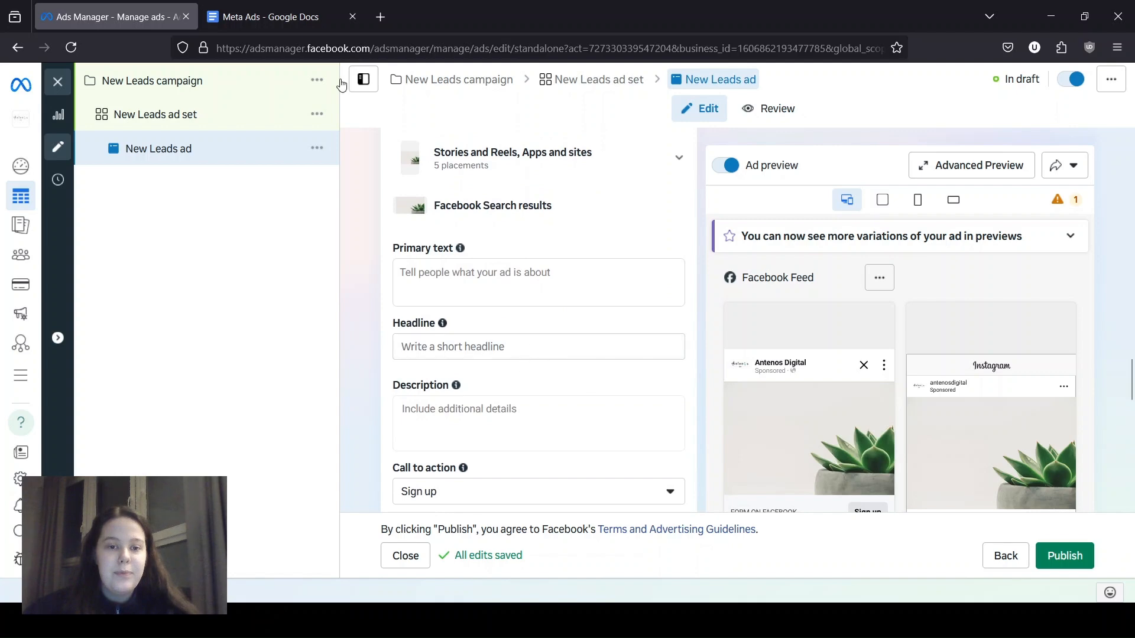
click(272, 17)
scroll(399, 277, up, 2)
drag(334, 246, 623, 423)
key(ctrl+c)
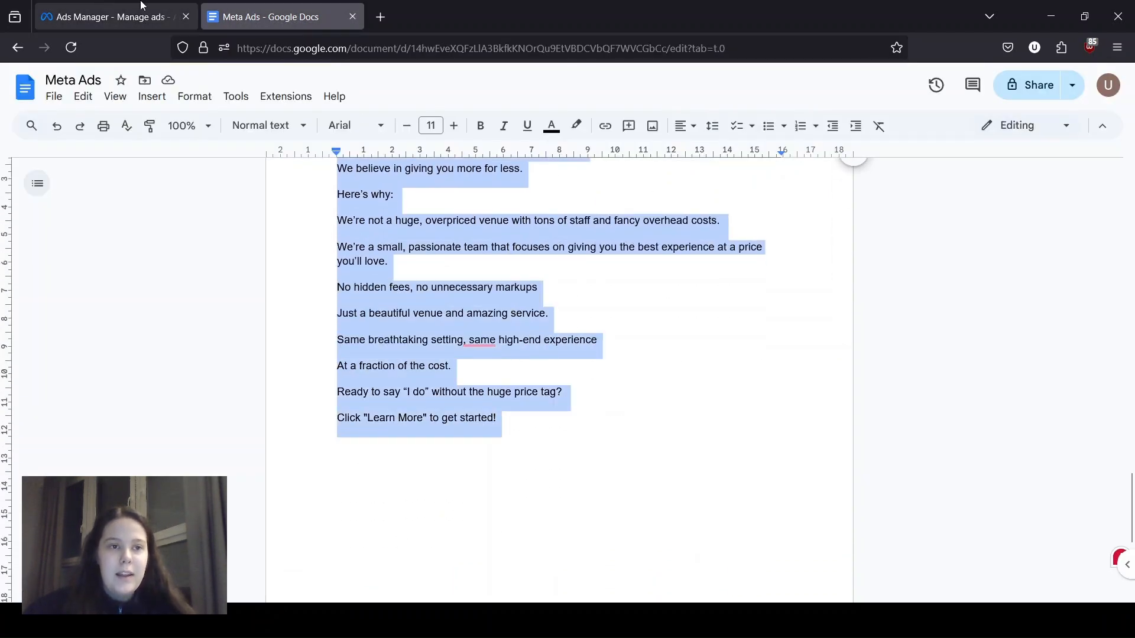
click(138, 5)
click(499, 274)
key(ctrl+v)
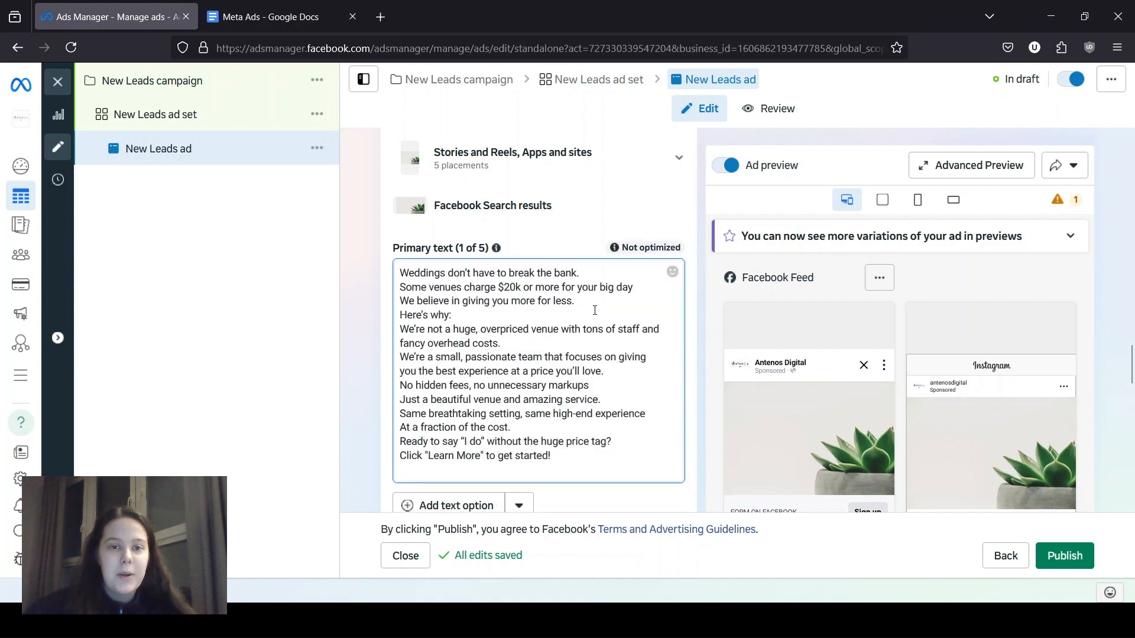
Step: Insert a blank line after each of the first two sentences of the ad's primary text
click(604, 273)
key(Return)
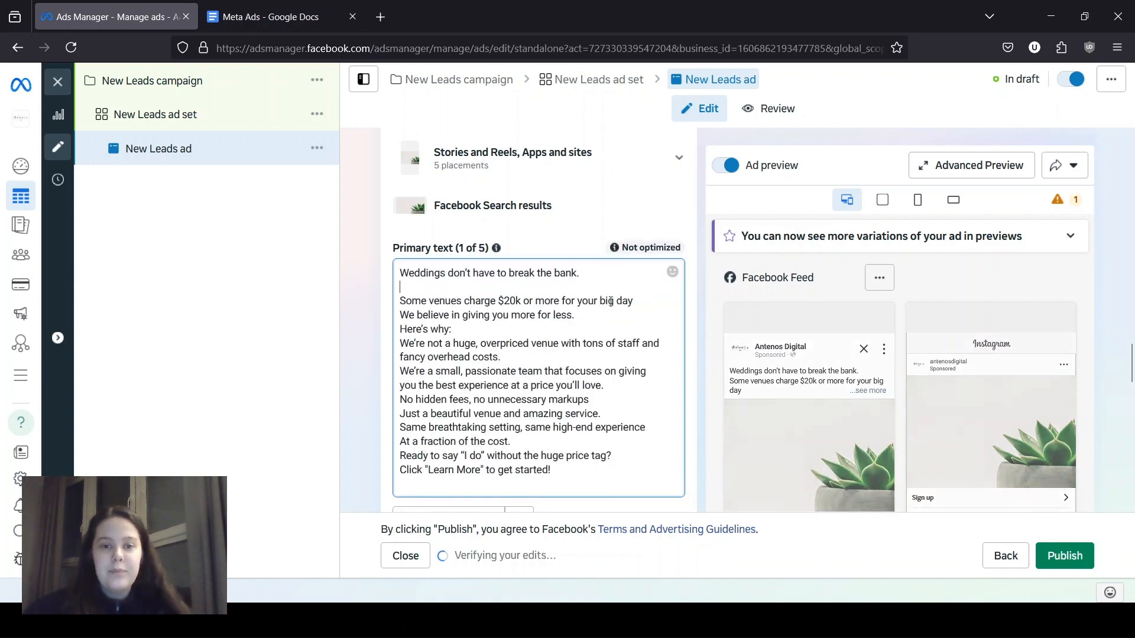
click(597, 306)
key(Return)
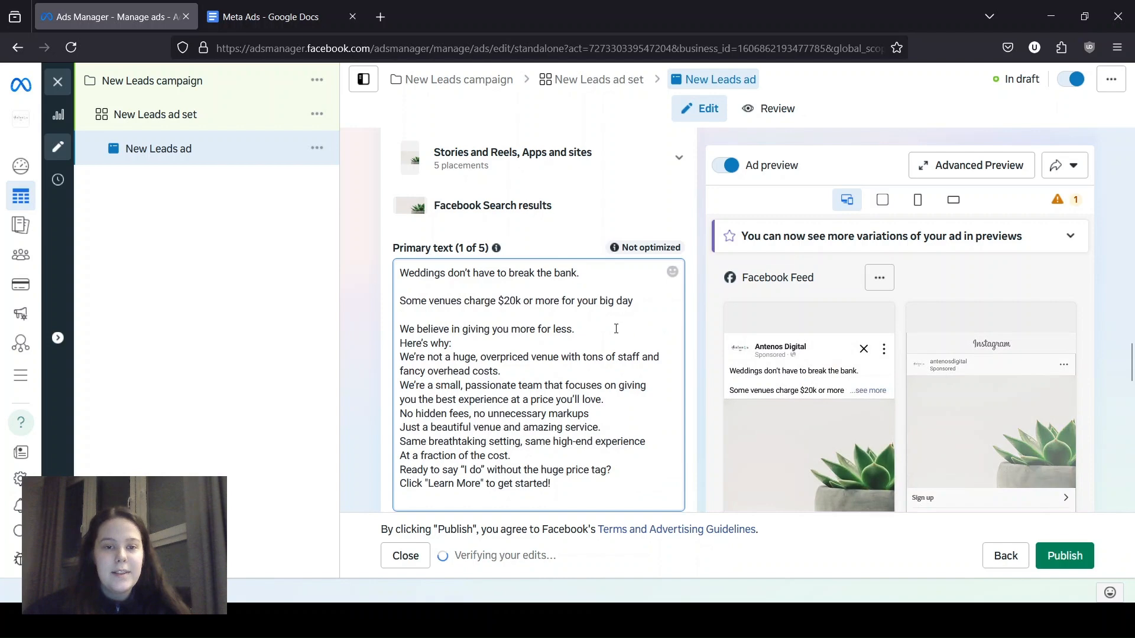
Step: Copy the example headline "15% Off Full Planning Packages" from the Google Docs document into the ad's Headline in Ads Manager
click(307, 16)
scroll(590, 282, up, 14)
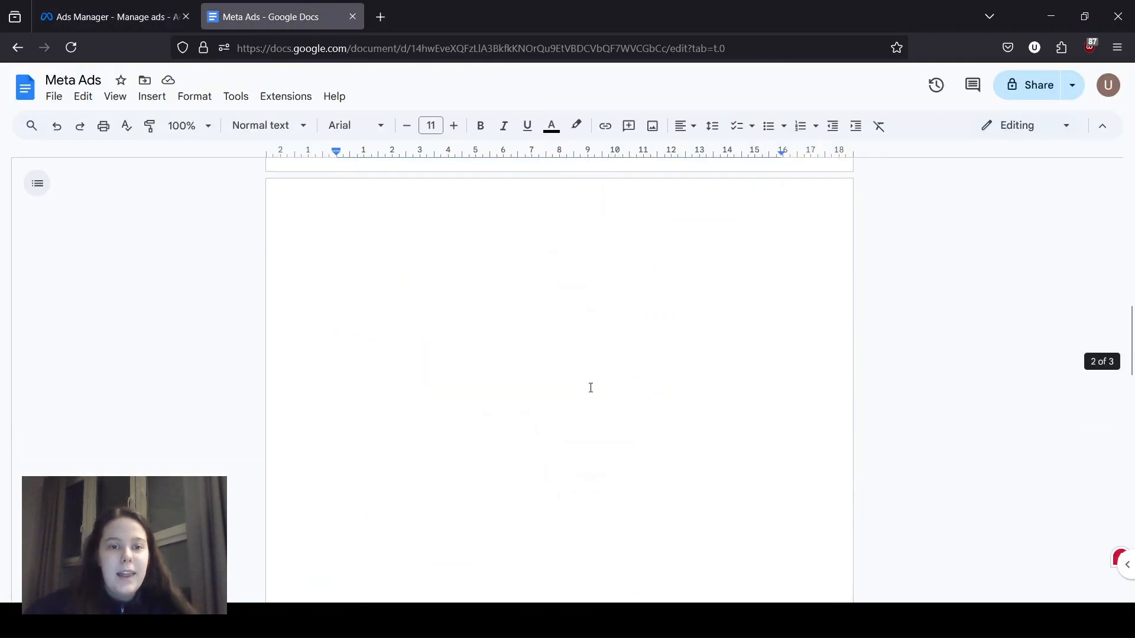
scroll(496, 364, down, 6)
drag(337, 300, 514, 300)
key(ctrl+c)
click(141, 5)
scroll(532, 313, down, 5)
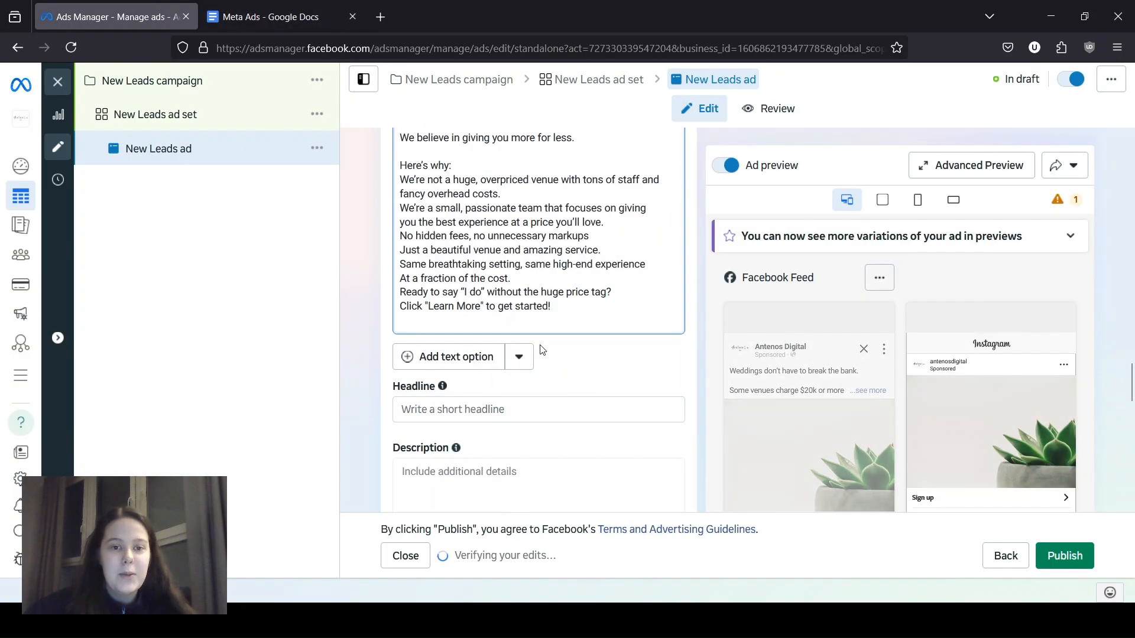
key(ctrl+v)
scroll(479, 266, down, 2)
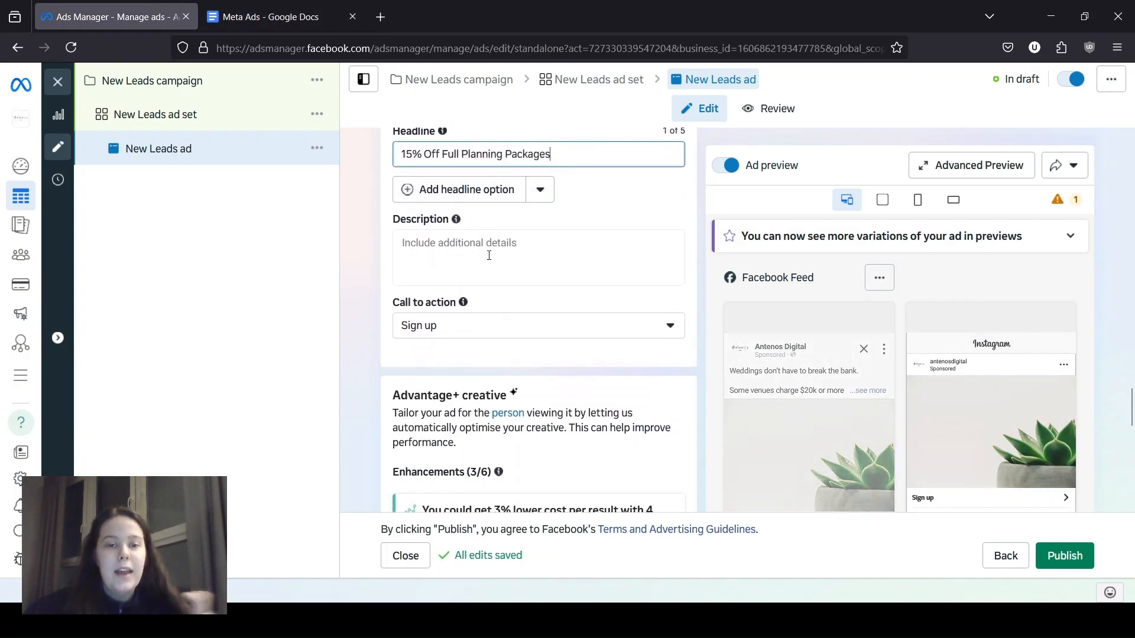
Step: Leave the ad's Description empty and set its call to action to Book now
click(461, 237)
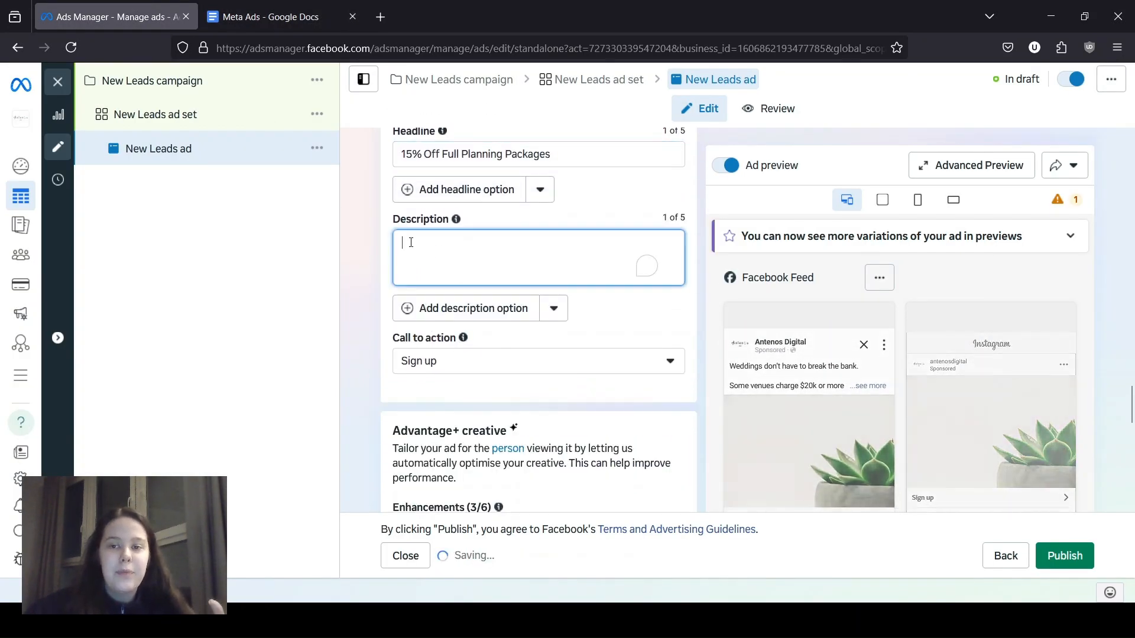
click(1084, 238)
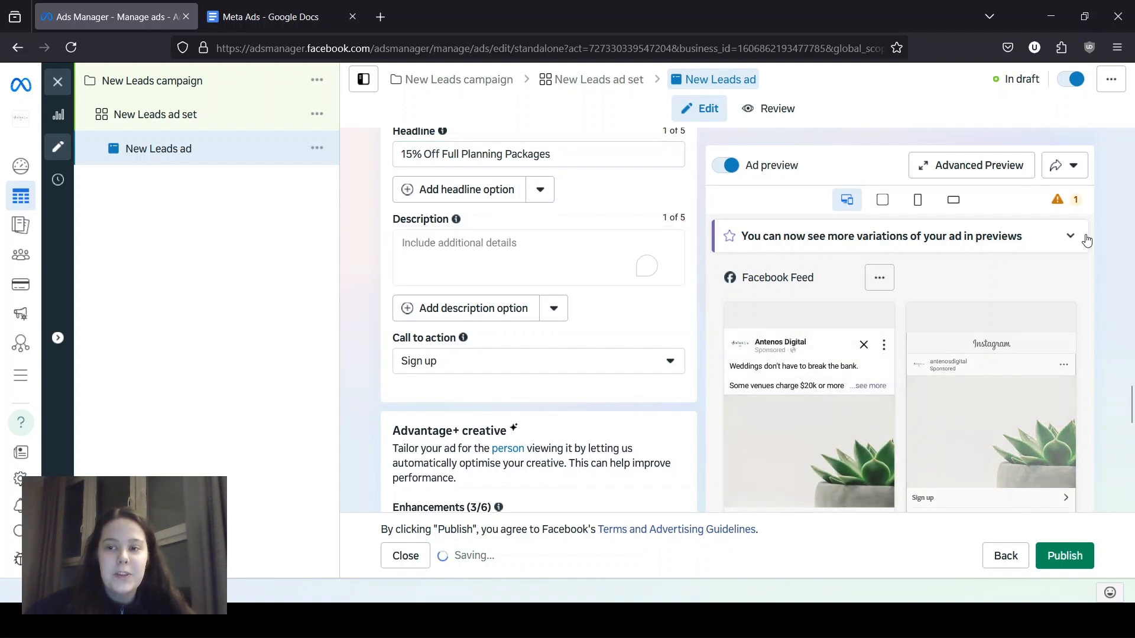
scroll(977, 373, up, 1)
scroll(886, 384, down, 2)
scroll(775, 379, up, 1)
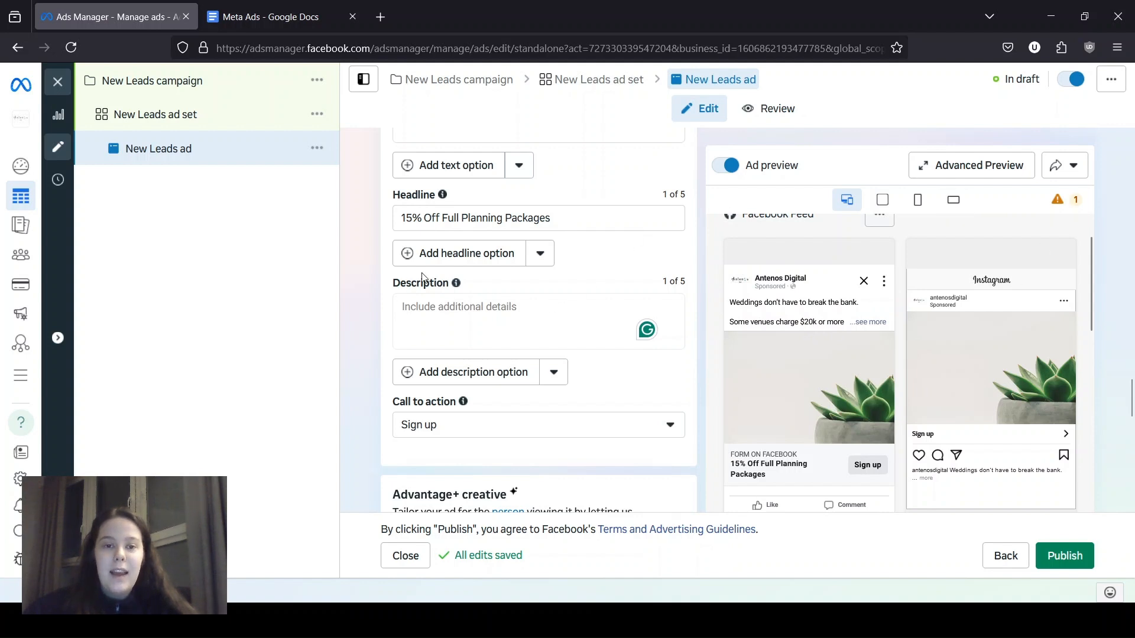
scroll(548, 327, up, 1)
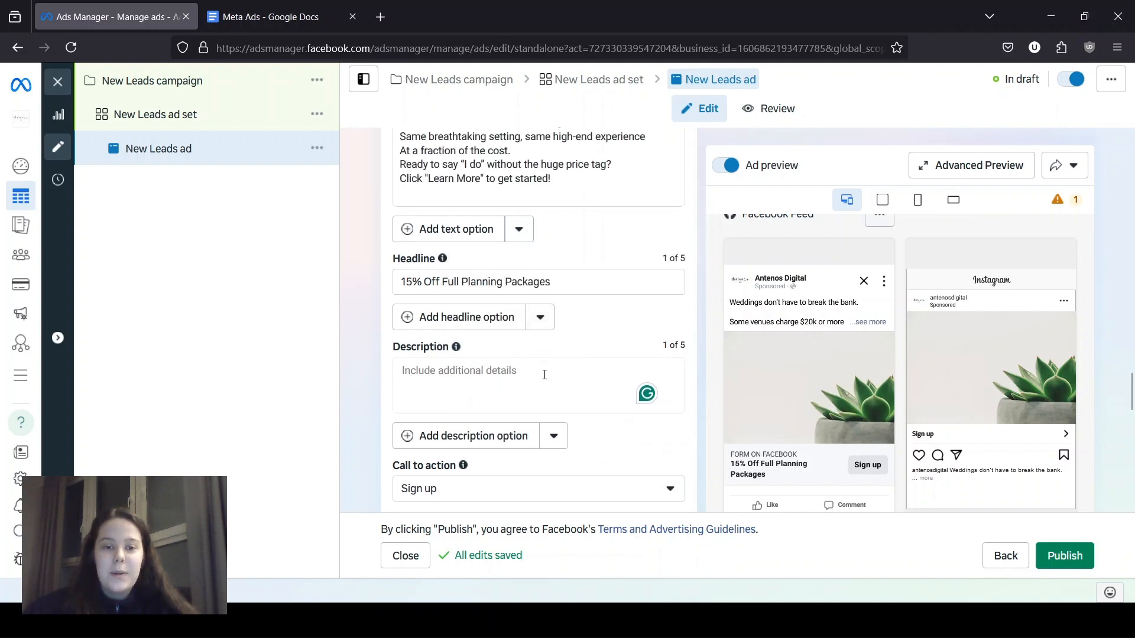
scroll(620, 406, down, 1)
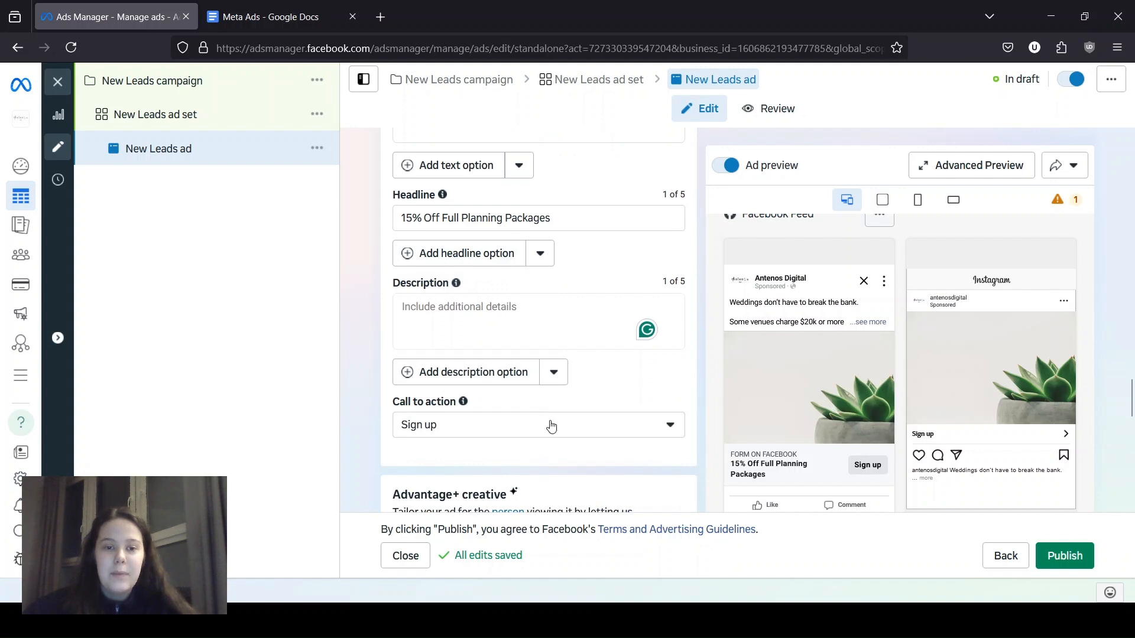
click(493, 425)
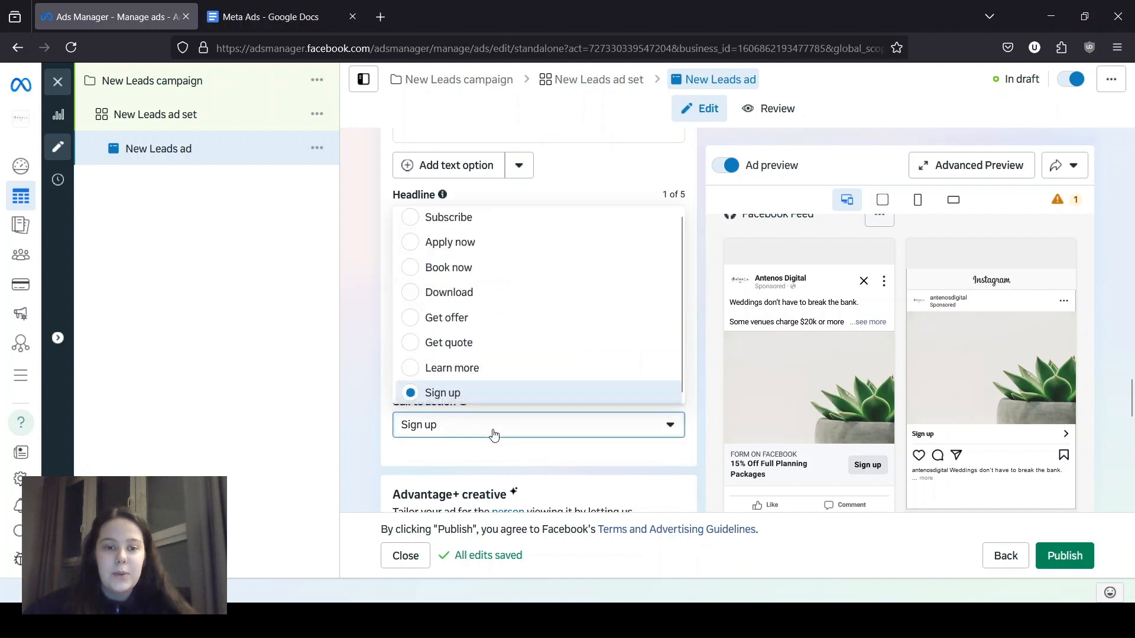
click(498, 272)
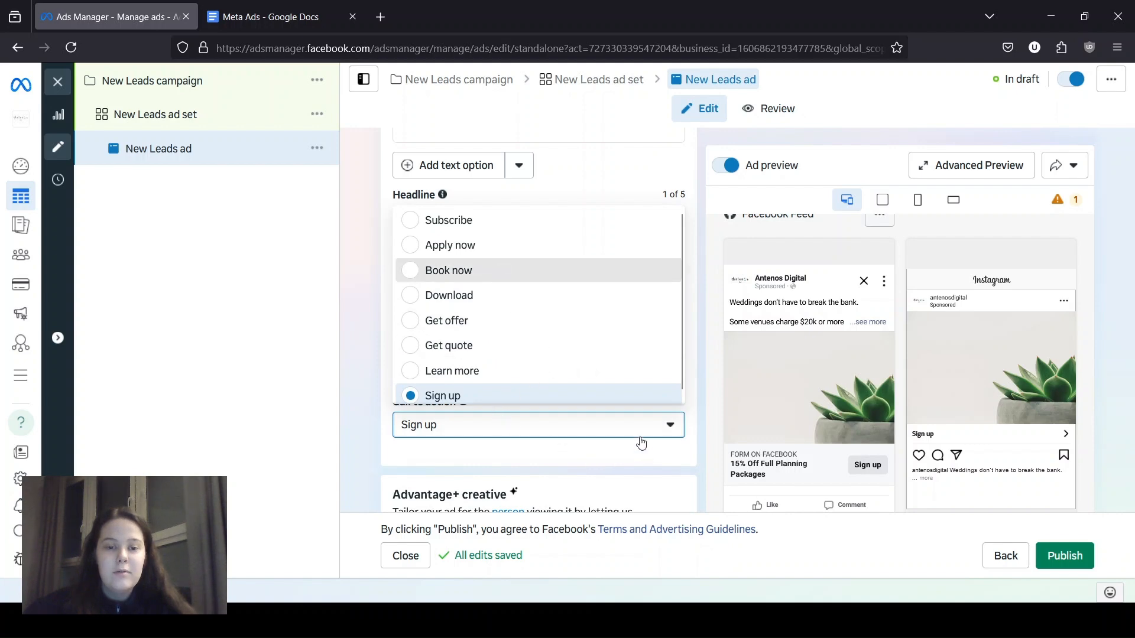
Step: Edit the ad's media and crop the "Mommy & me Sessions" image to 1:1 for square placements, with the crop area moved slightly lower
scroll(585, 307, up, 10)
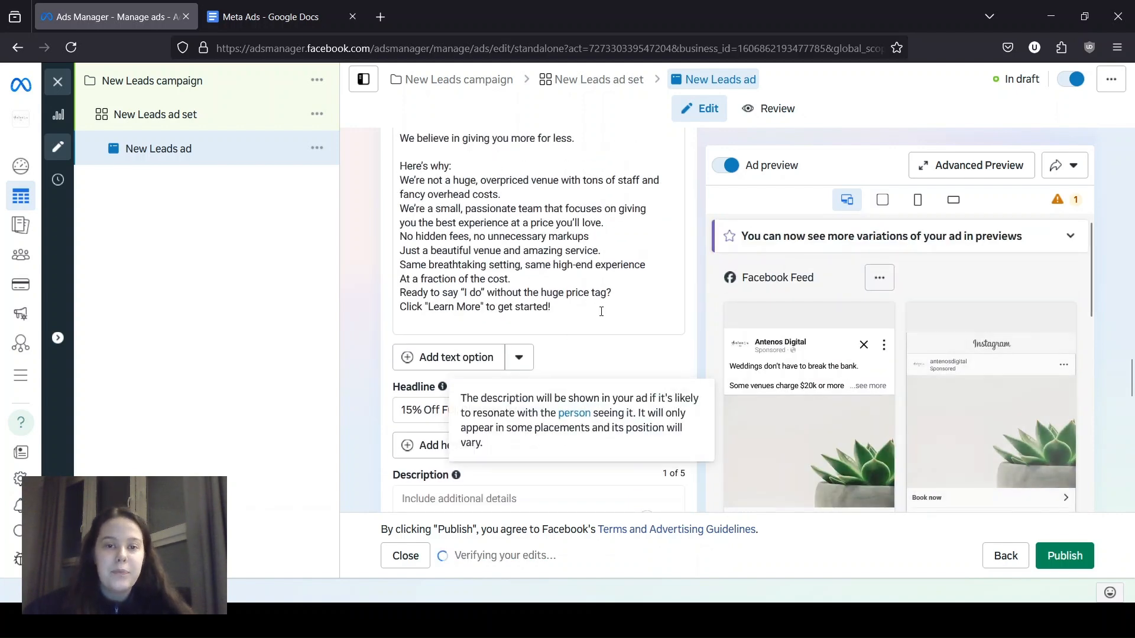
scroll(585, 307, up, 1)
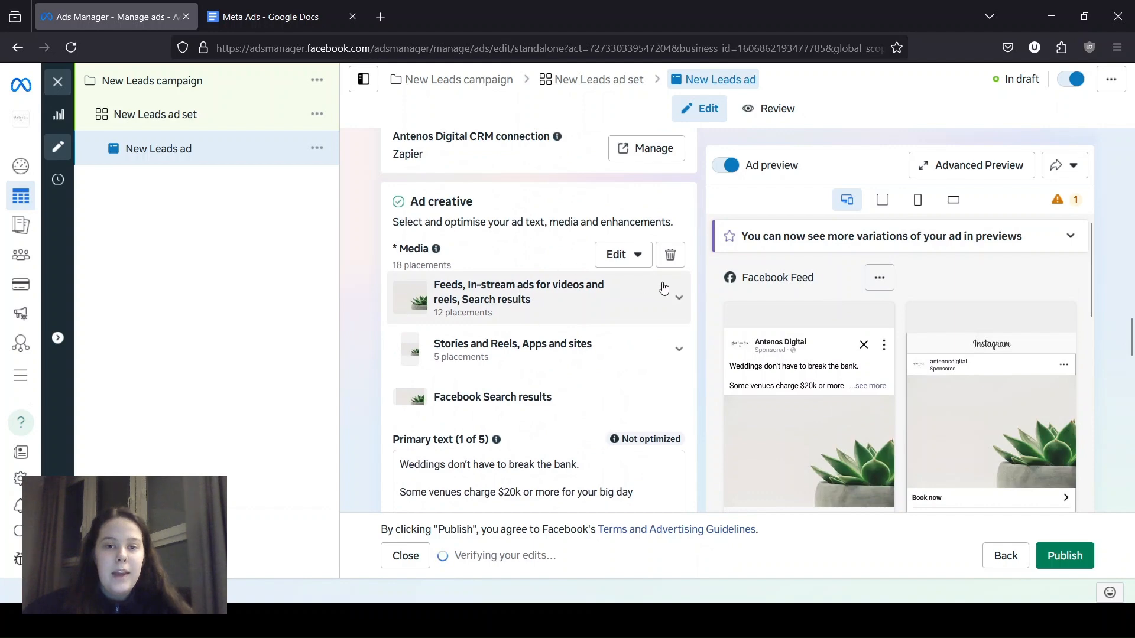
click(631, 258)
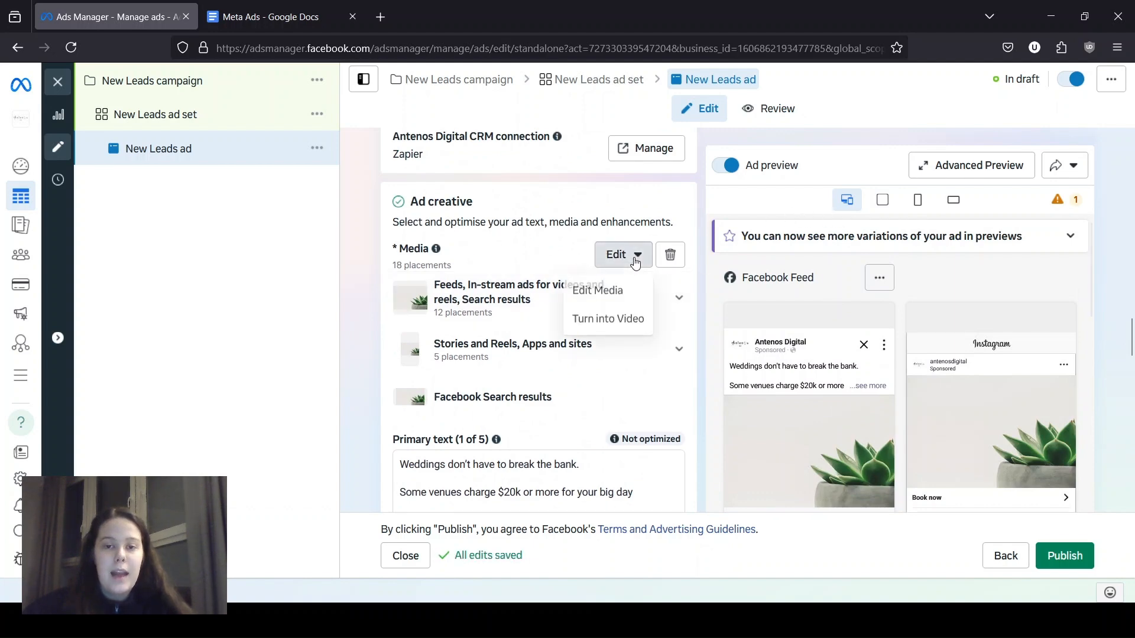
click(627, 296)
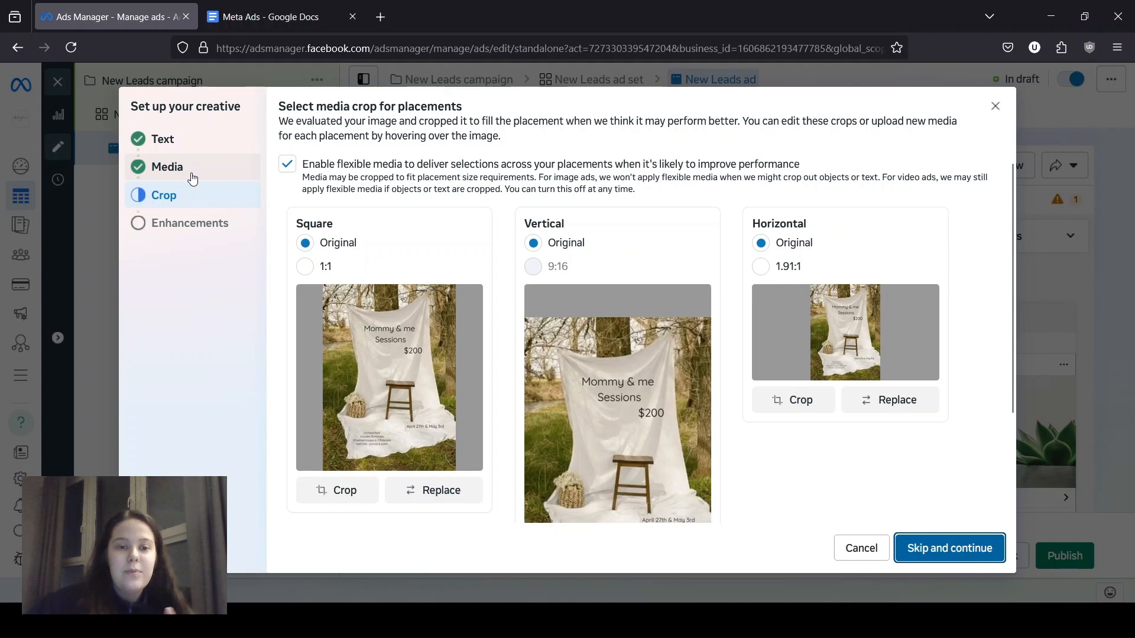
click(306, 264)
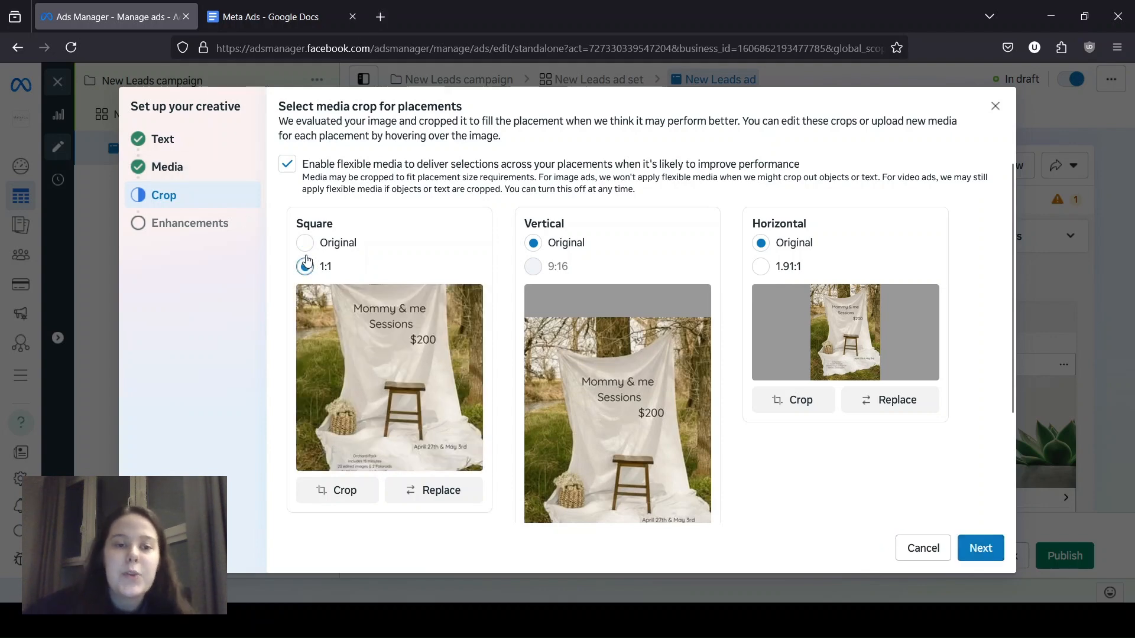
click(359, 492)
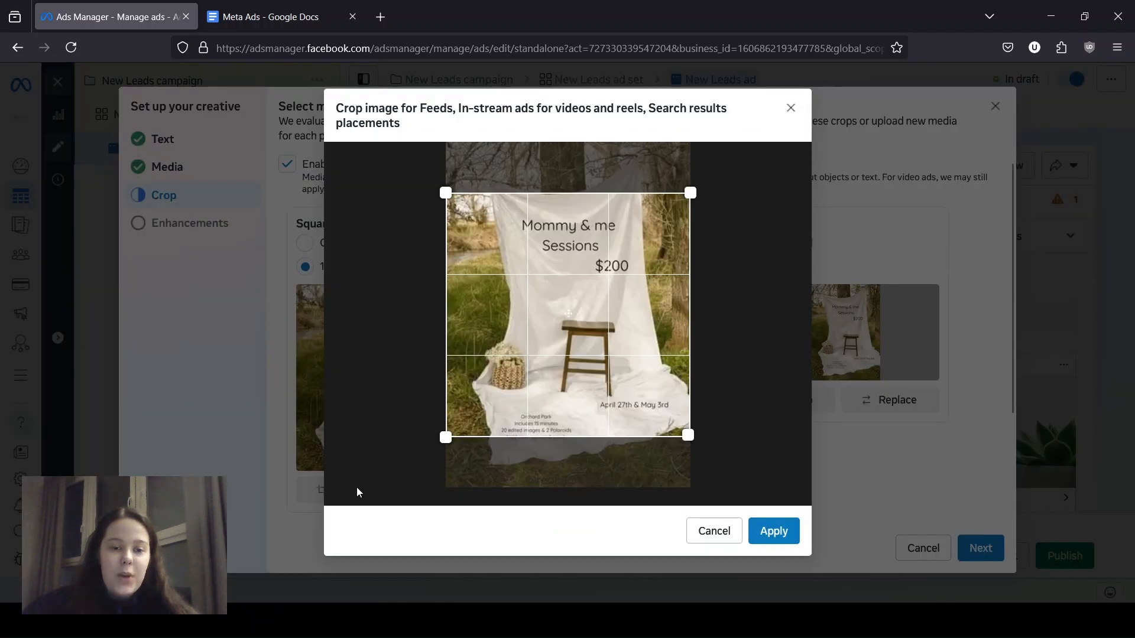
mouse_move(586, 365)
mouse_down()
mouse_move(585, 355)
mouse_move(587, 383)
mouse_up()
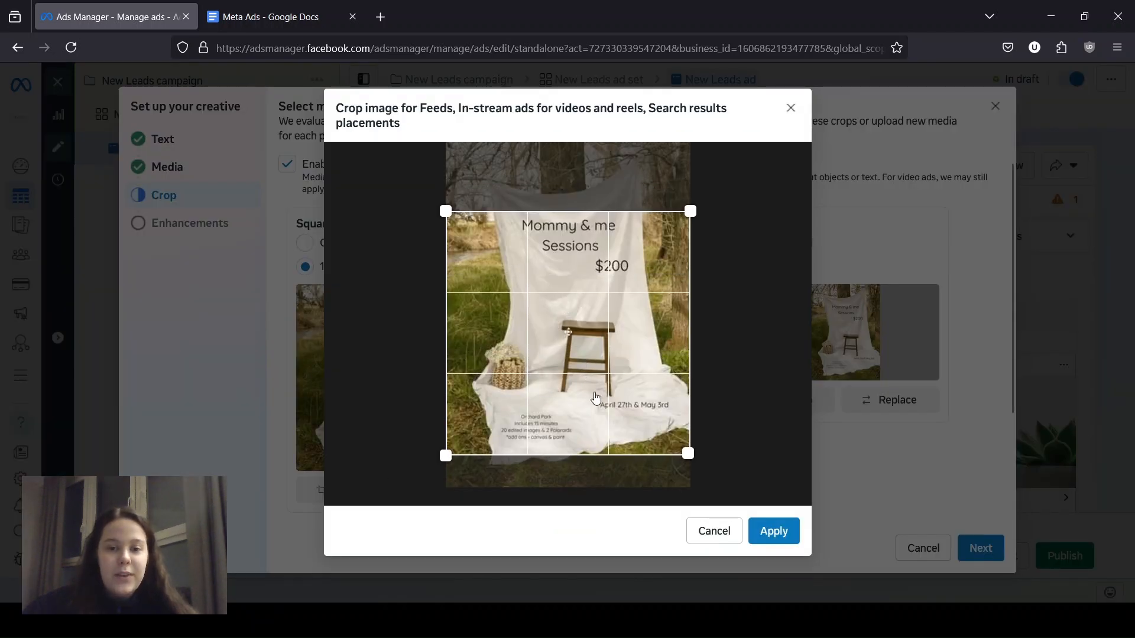
click(771, 532)
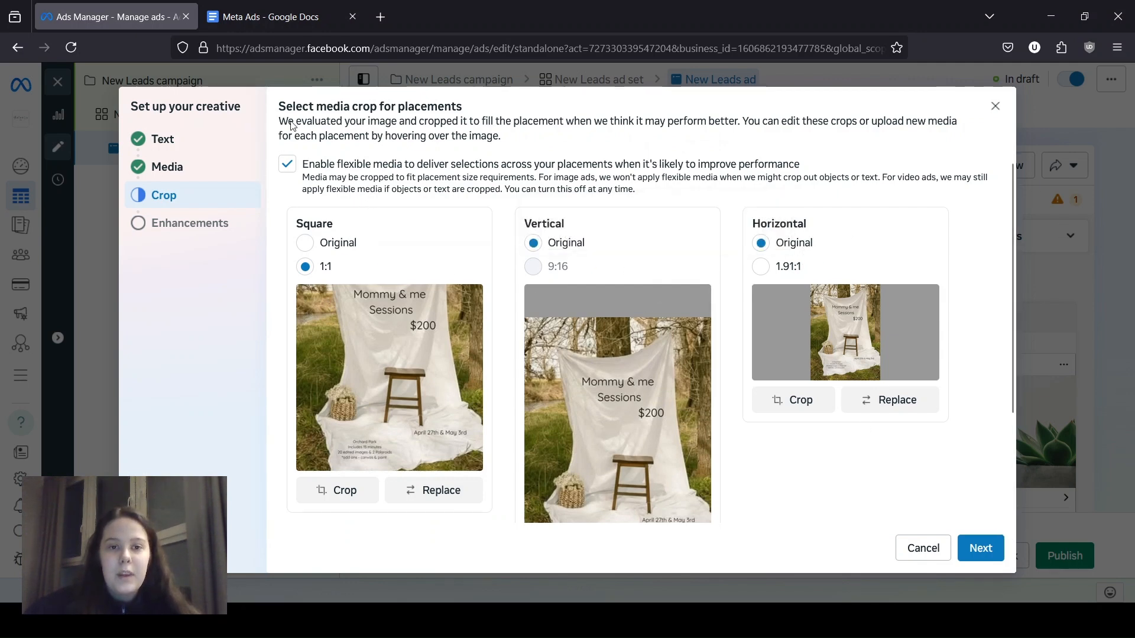
Step: Disable flexible media, try the 1.91:1 horizontal crop but return it to Original, and continue to the creative enhancements
click(288, 168)
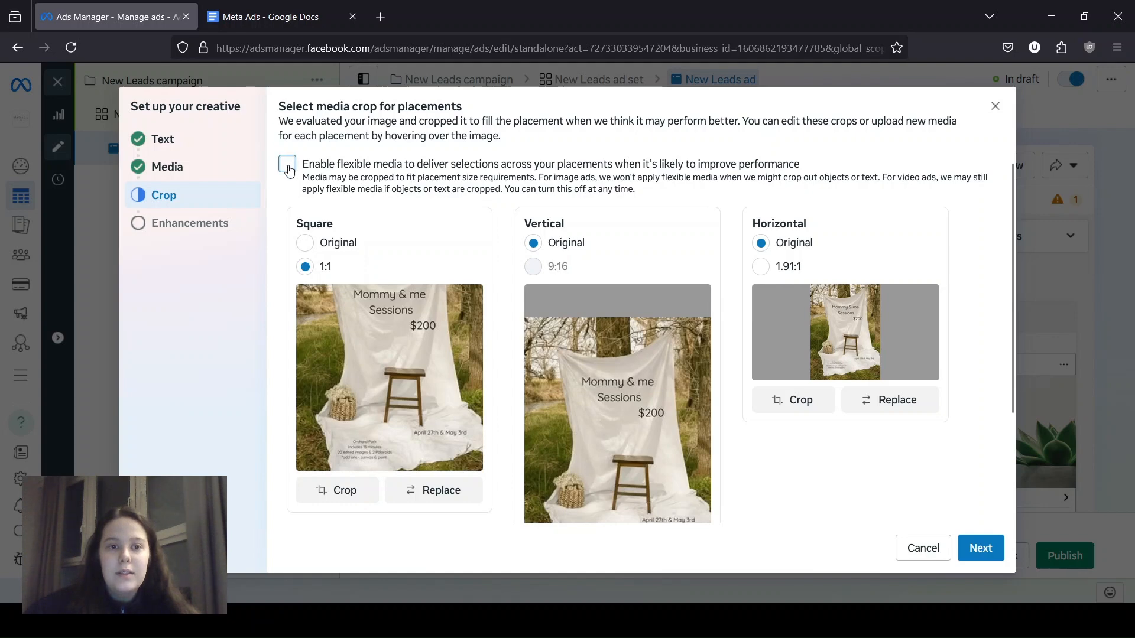
scroll(591, 272, down, 3)
scroll(828, 355, up, 3)
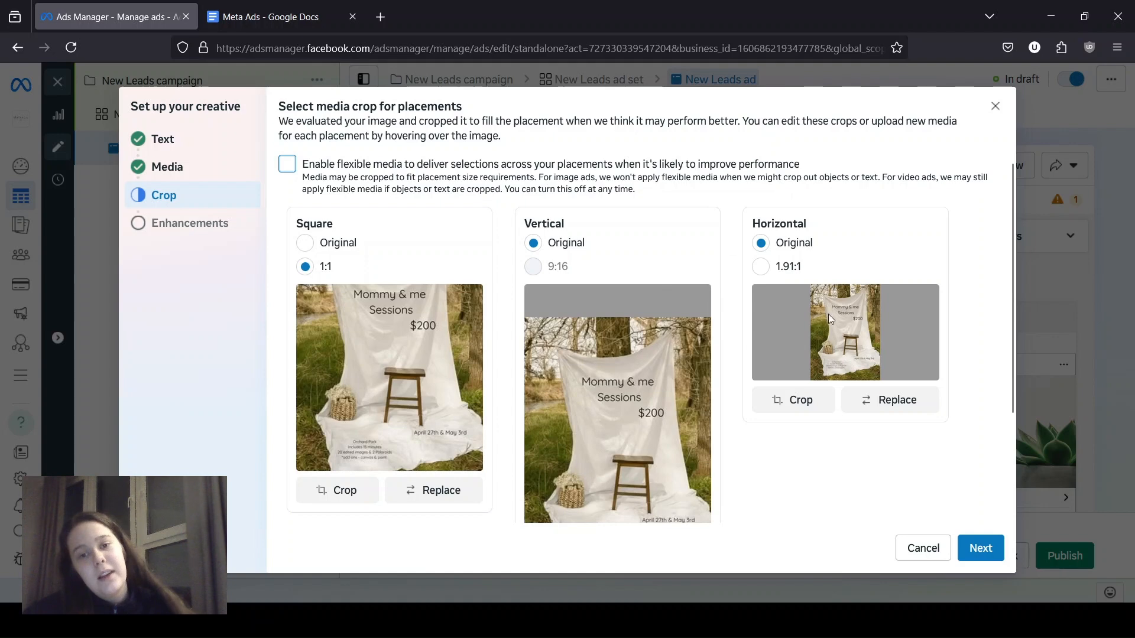
click(789, 268)
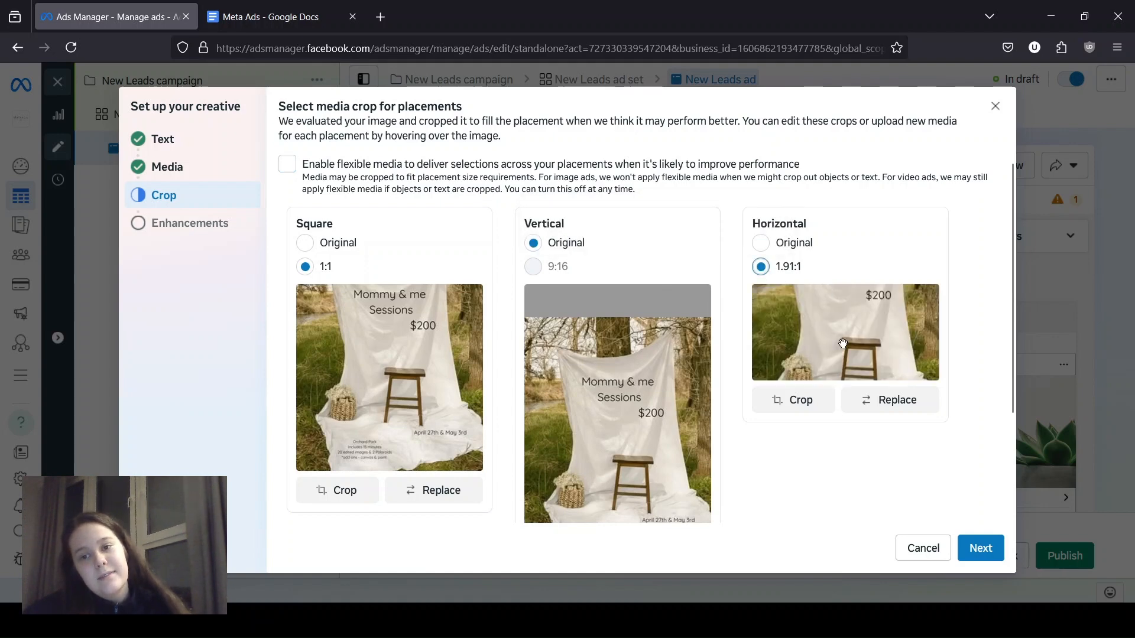
click(786, 244)
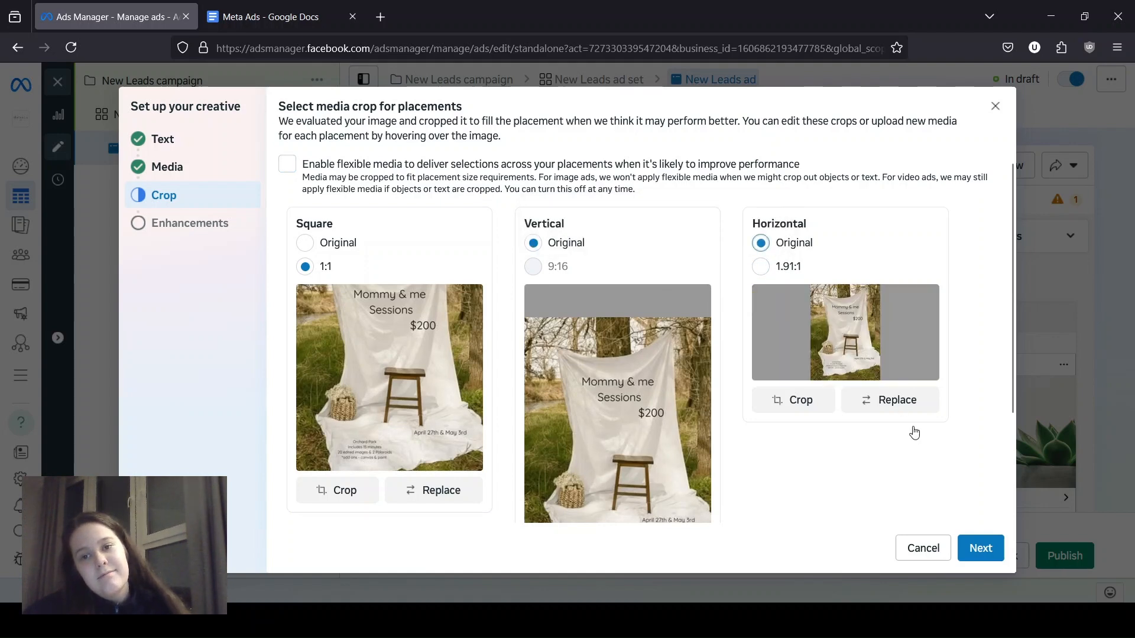
click(981, 548)
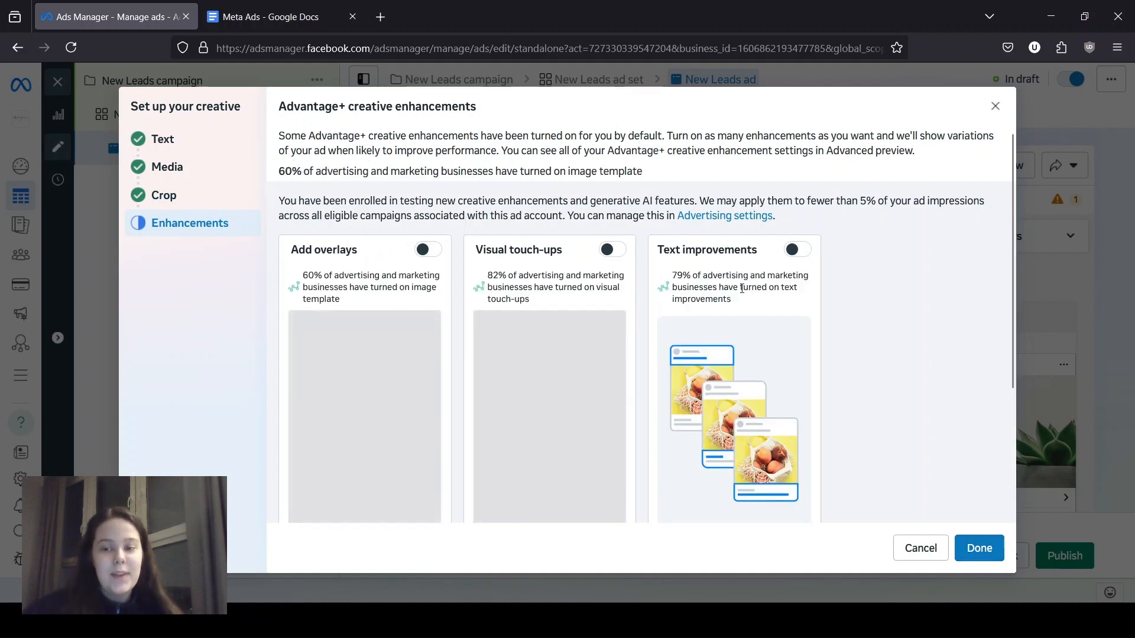
Step: Expand the other active enhancements and briefly play the song suggested for the Music enhancement
scroll(421, 256, down, 3)
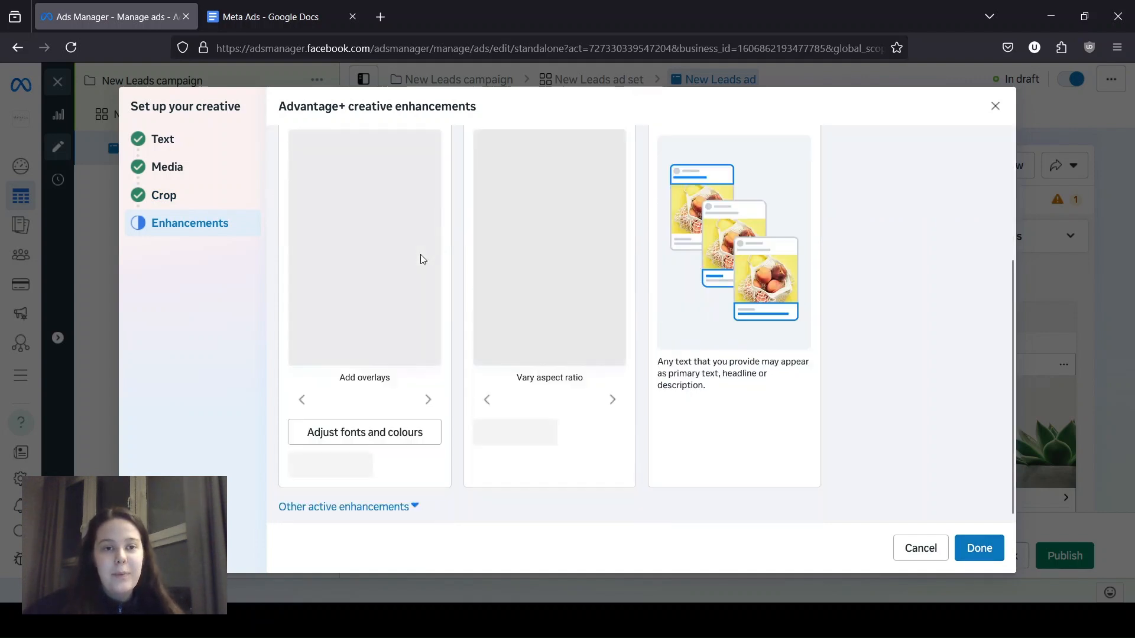
click(387, 507)
scroll(478, 351, down, 4)
scroll(478, 351, down, 3)
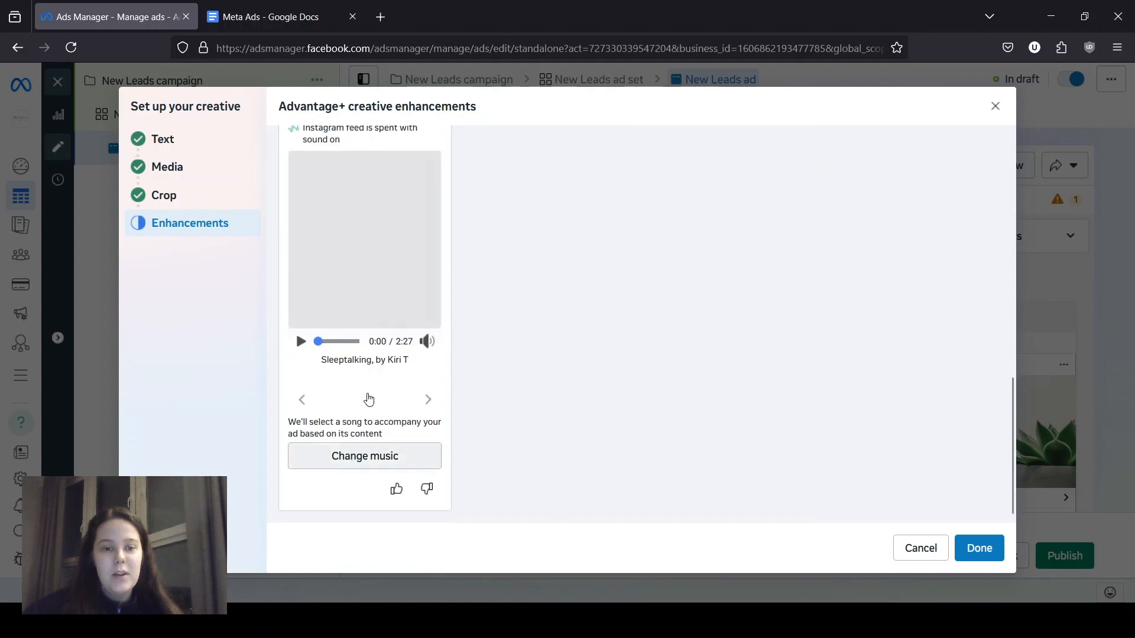
click(302, 341)
scroll(562, 374, up, 2)
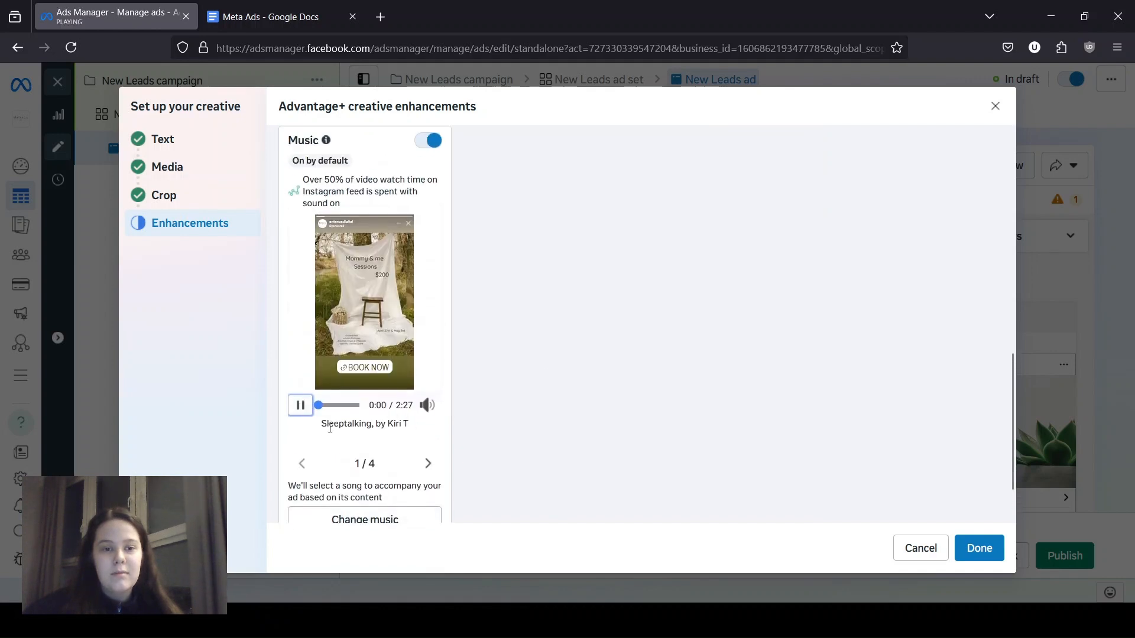
click(301, 408)
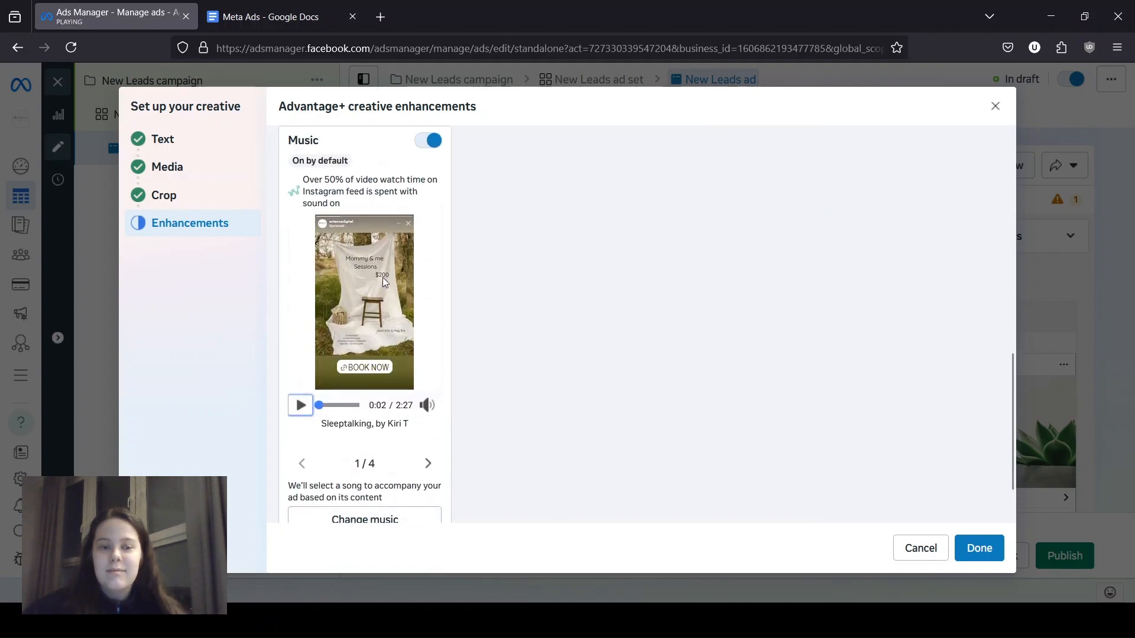
Step: Turn off the Music enhancement and finish the creative setup
scroll(591, 340, up, 3)
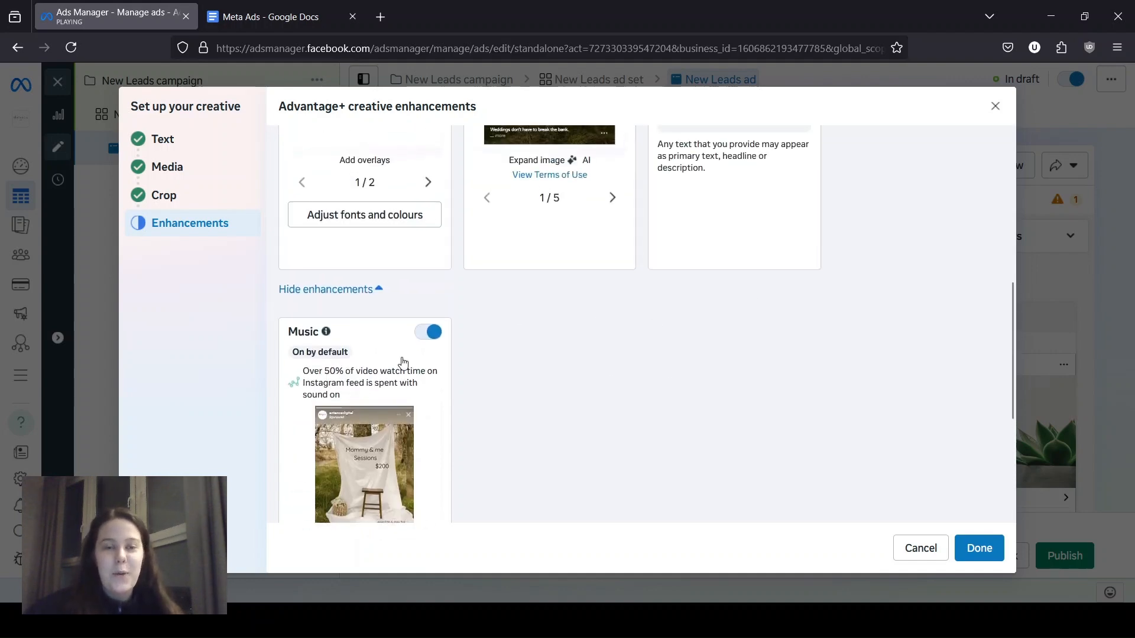
click(431, 331)
scroll(464, 374, down, 2)
scroll(660, 271, up, 6)
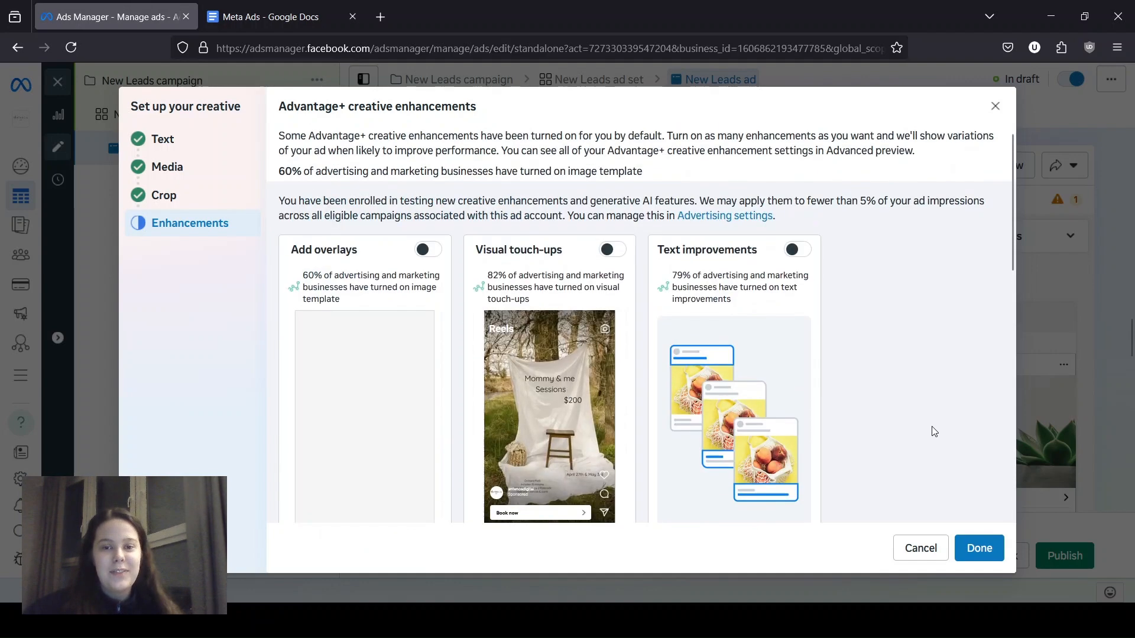
click(982, 545)
Step: Open the ad's Advantage+ creative enhancements for editing, review the full set of enhancement options and save them
scroll(620, 426, down, 10)
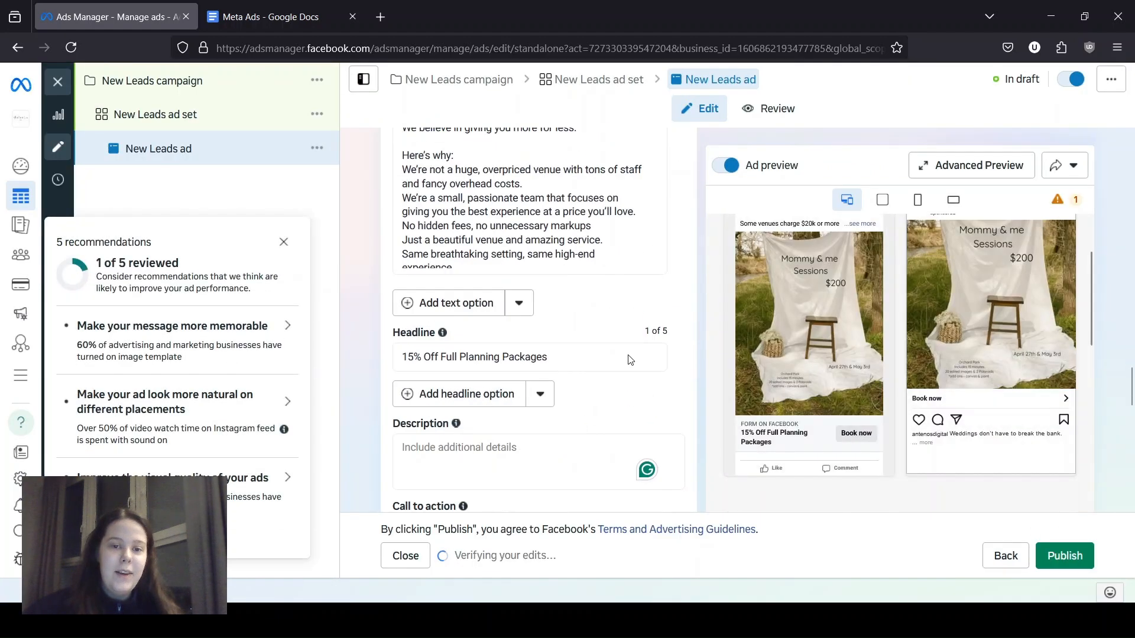
scroll(578, 246, down, 3)
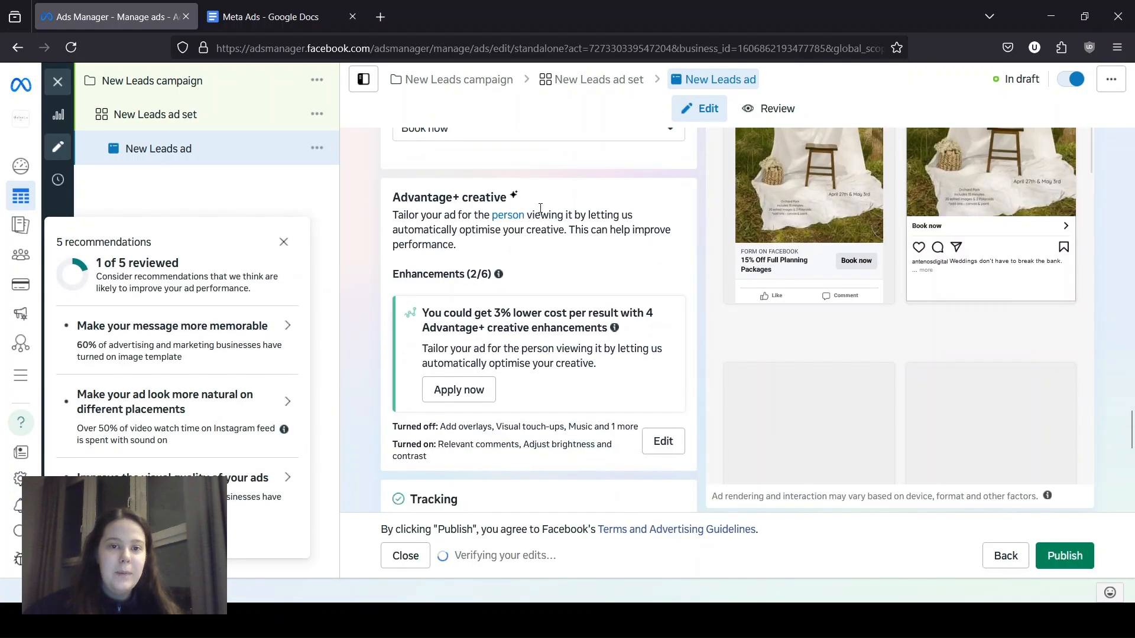
scroll(591, 254, down, 1)
click(683, 373)
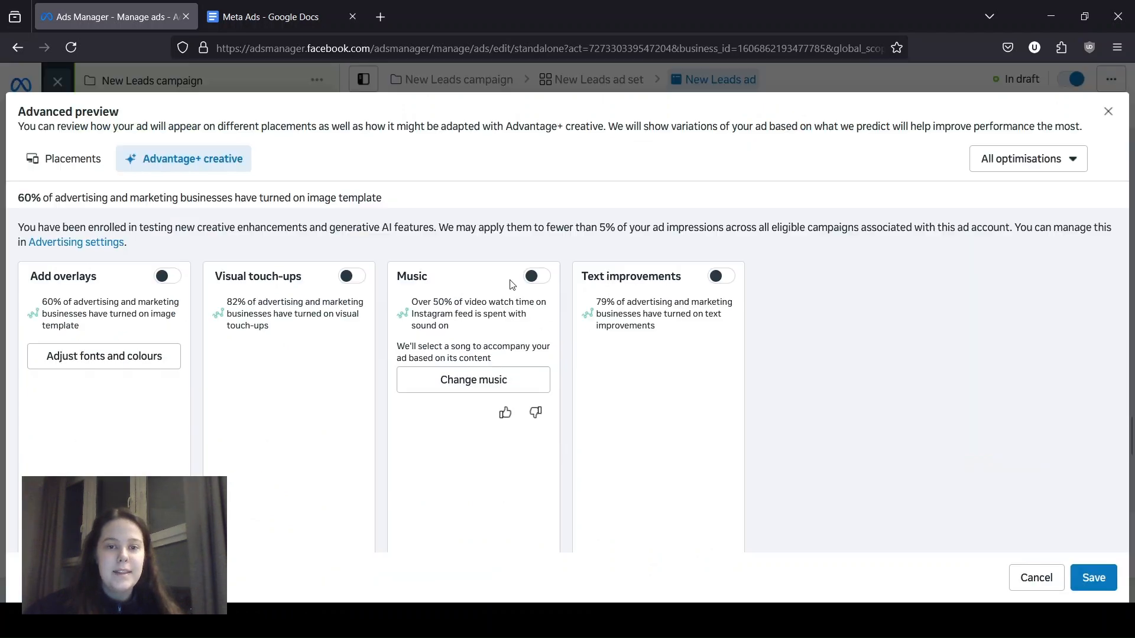
scroll(482, 322, down, 4)
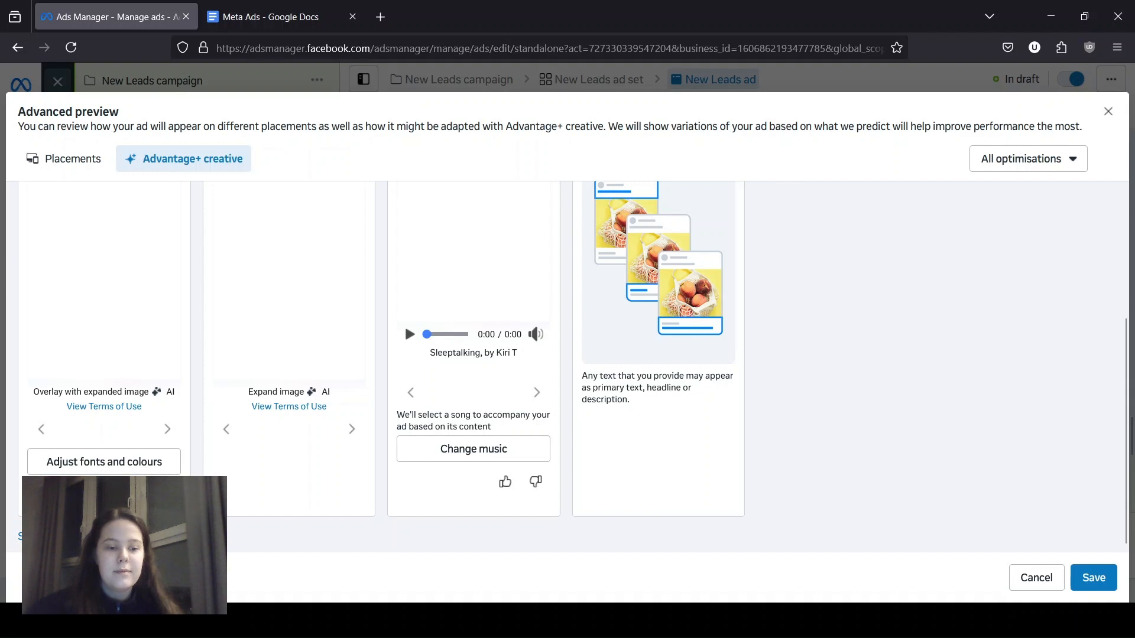
scroll(404, 324, down, 5)
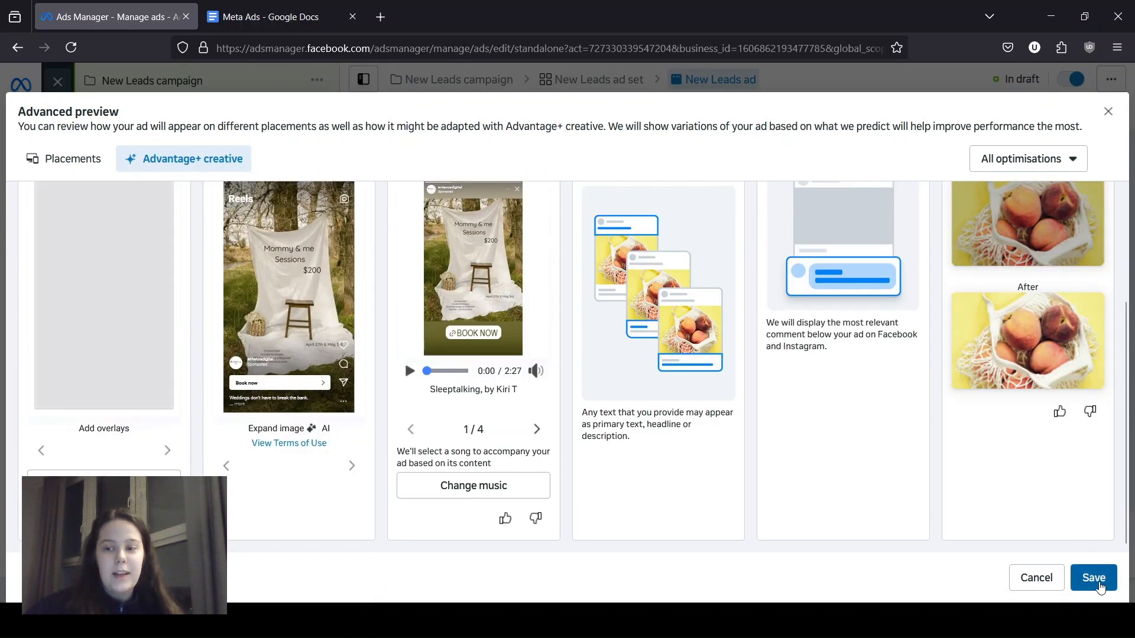
click(1094, 579)
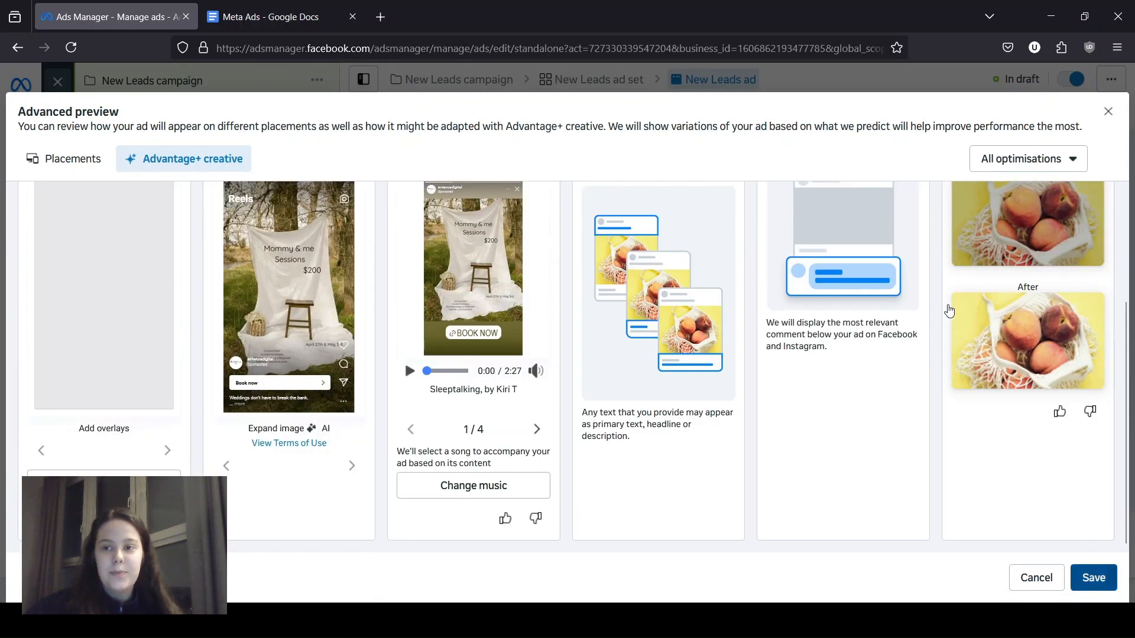
Step: Review the ad's tracking events, URL parameters and creative testing settings, and its feed and Instagram Stories previews
scroll(607, 297, down, 3)
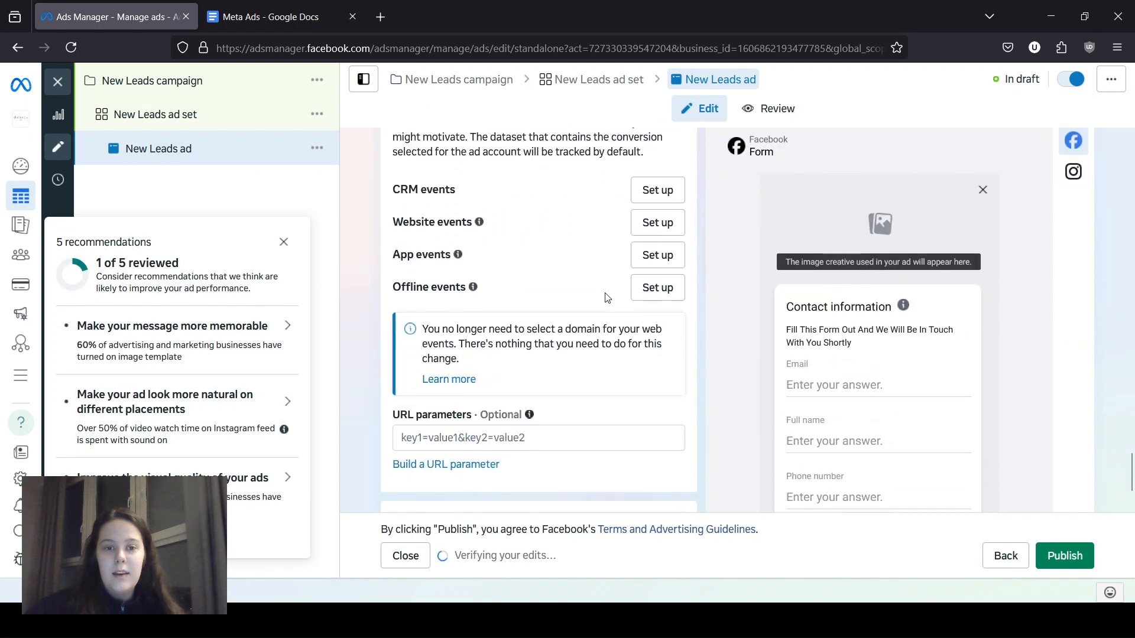
scroll(603, 299, up, 2)
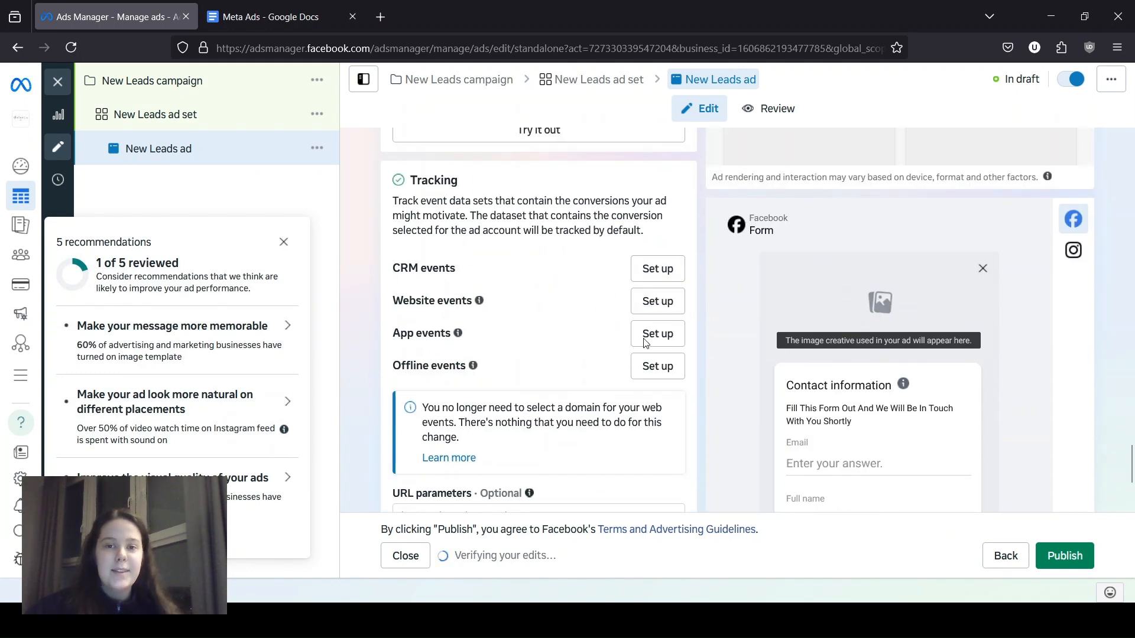
scroll(656, 356, down, 3)
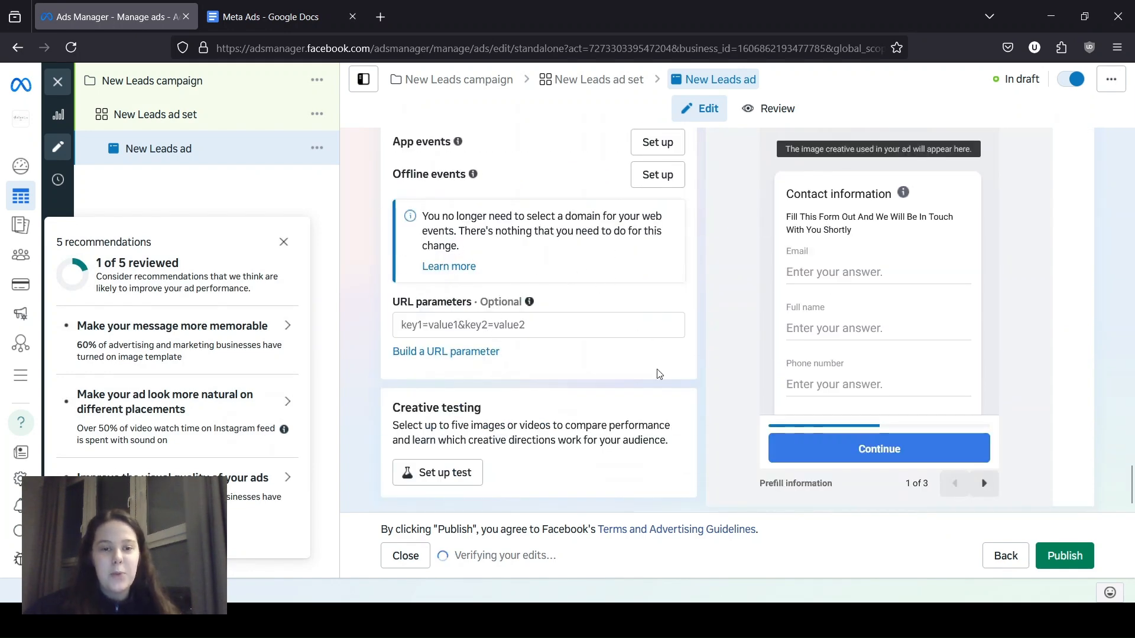
scroll(677, 392, up, 10)
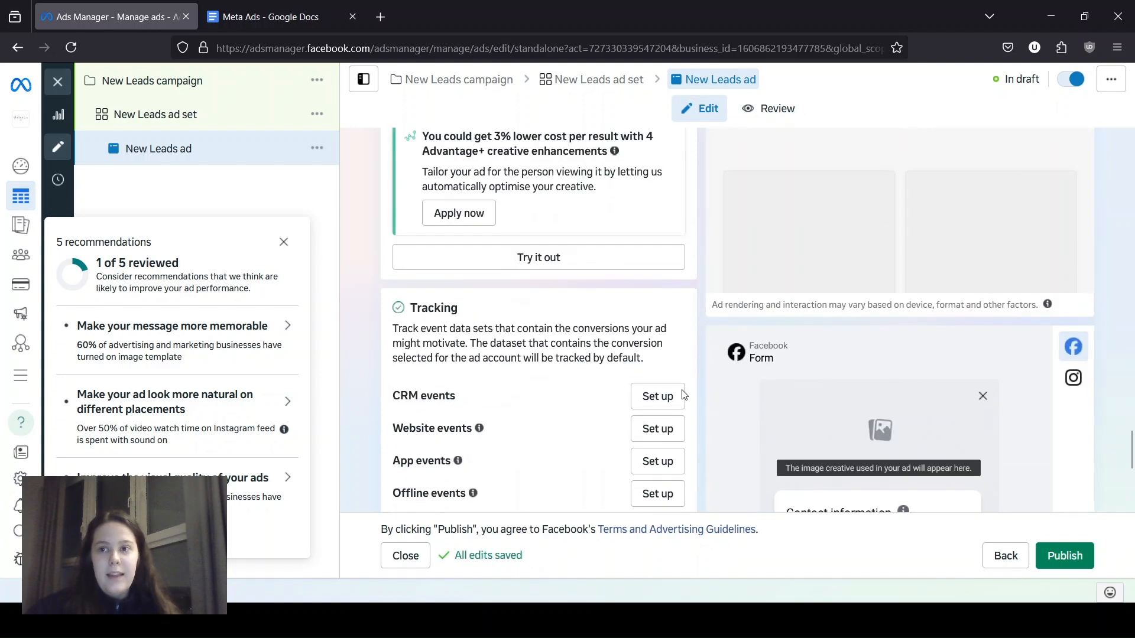
scroll(914, 381, down, 6)
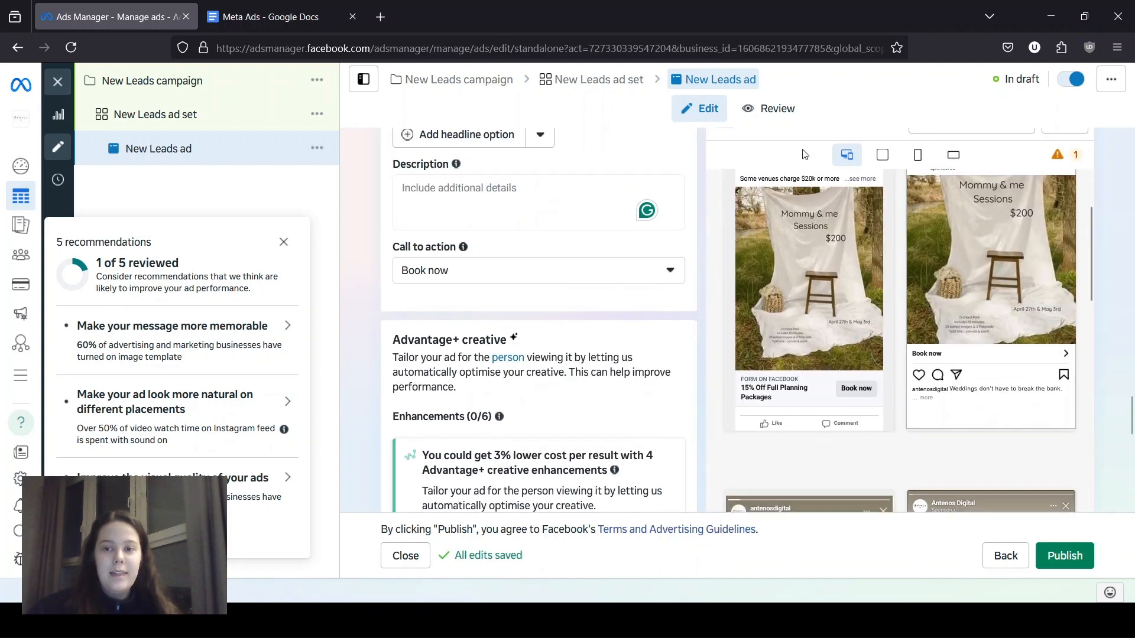
scroll(828, 330, down, 2)
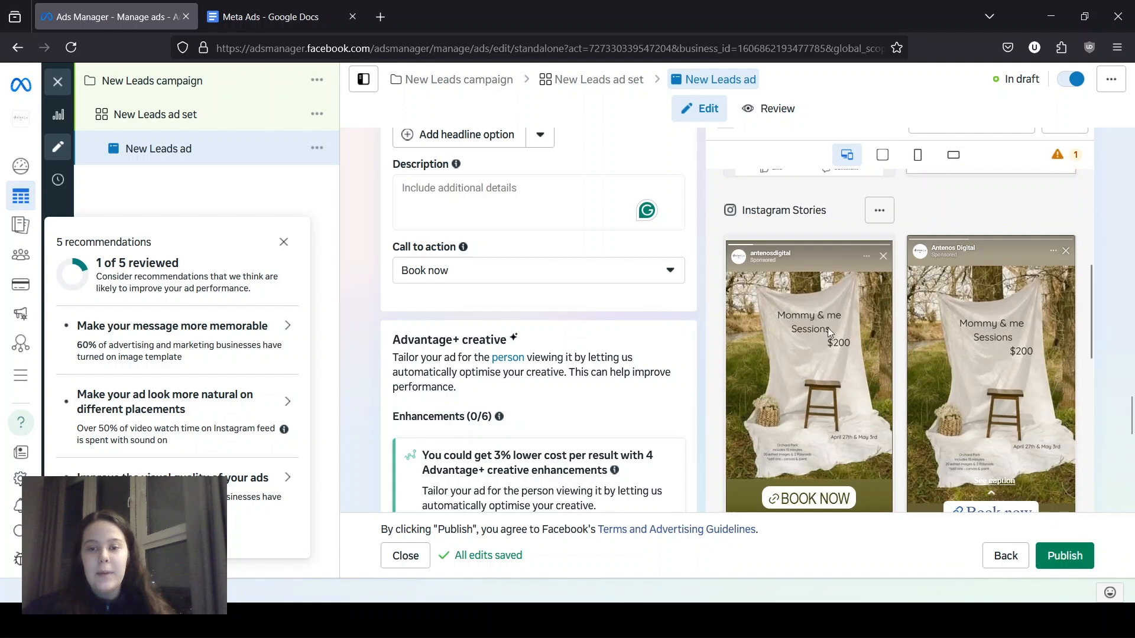
scroll(940, 400, down, 2)
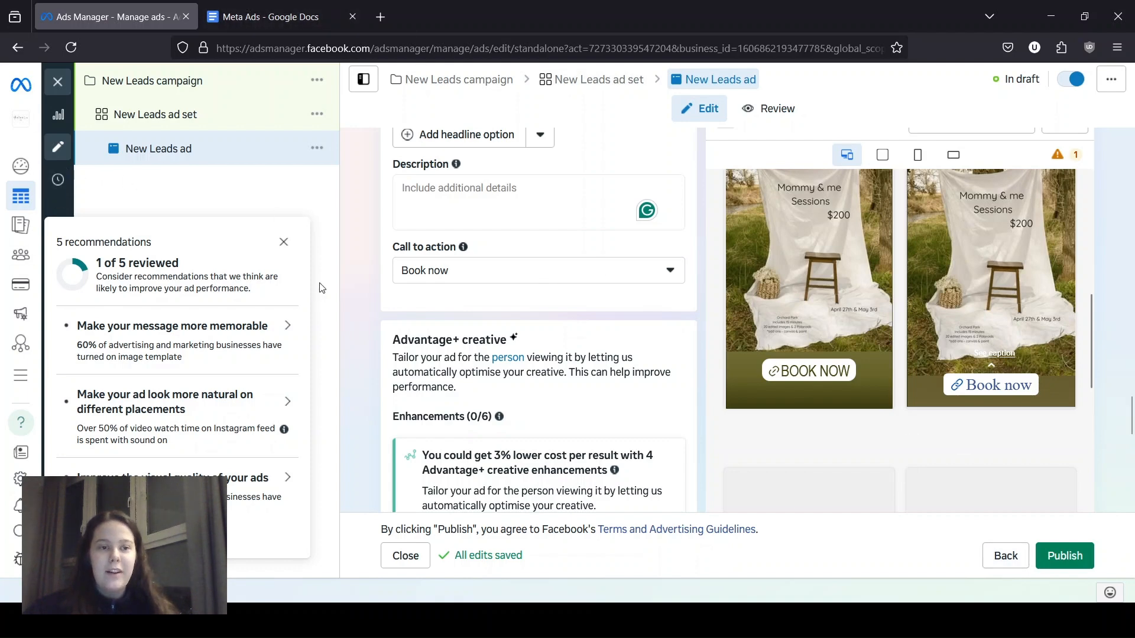
Step: Dismiss the ad performance recommendations and look over the feed and Stories previews again
click(283, 248)
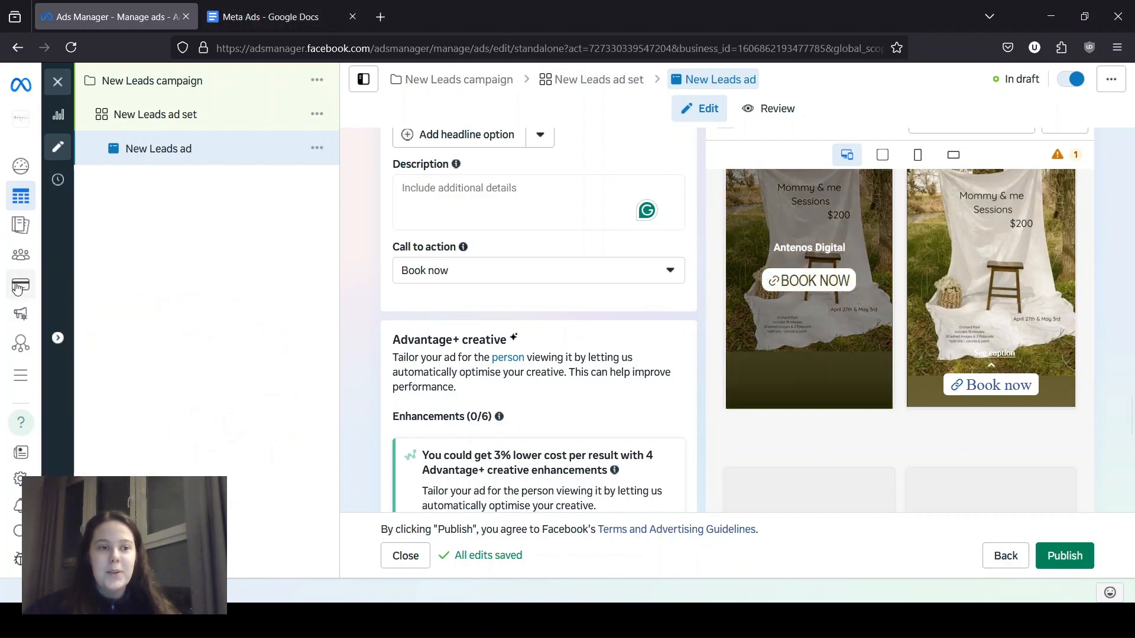
mouse_move(29, 291)
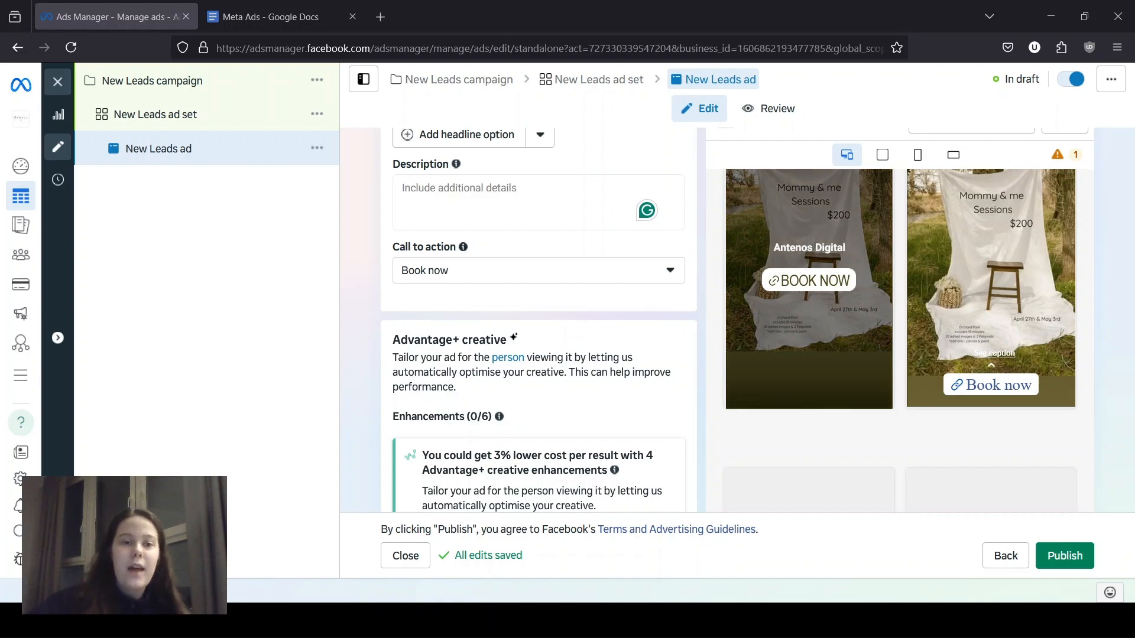
scroll(899, 340, up, 8)
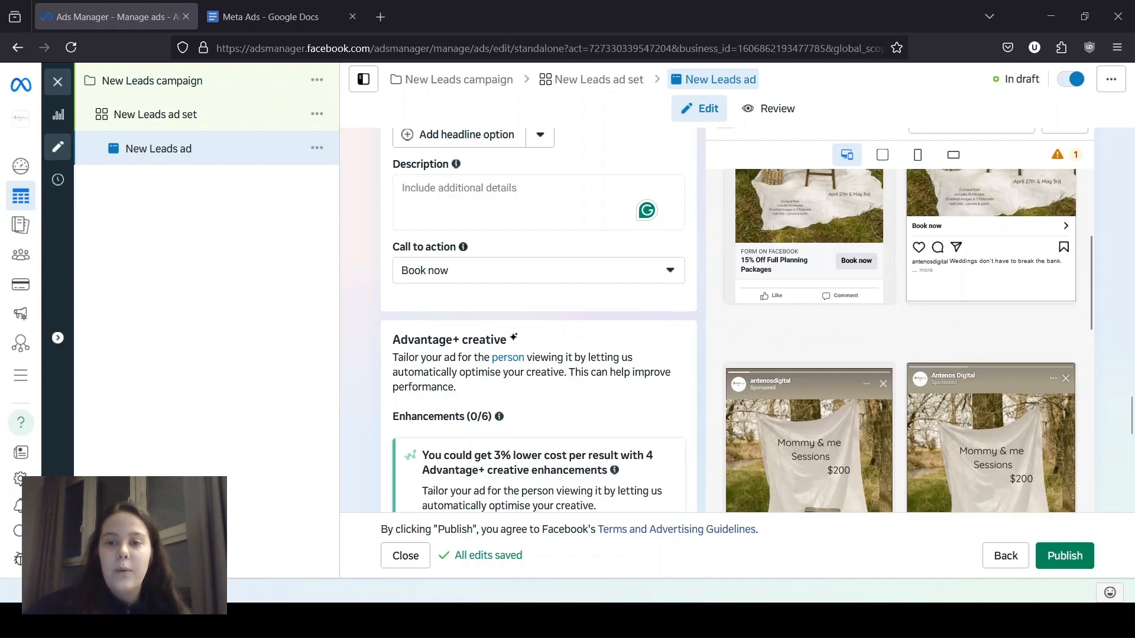